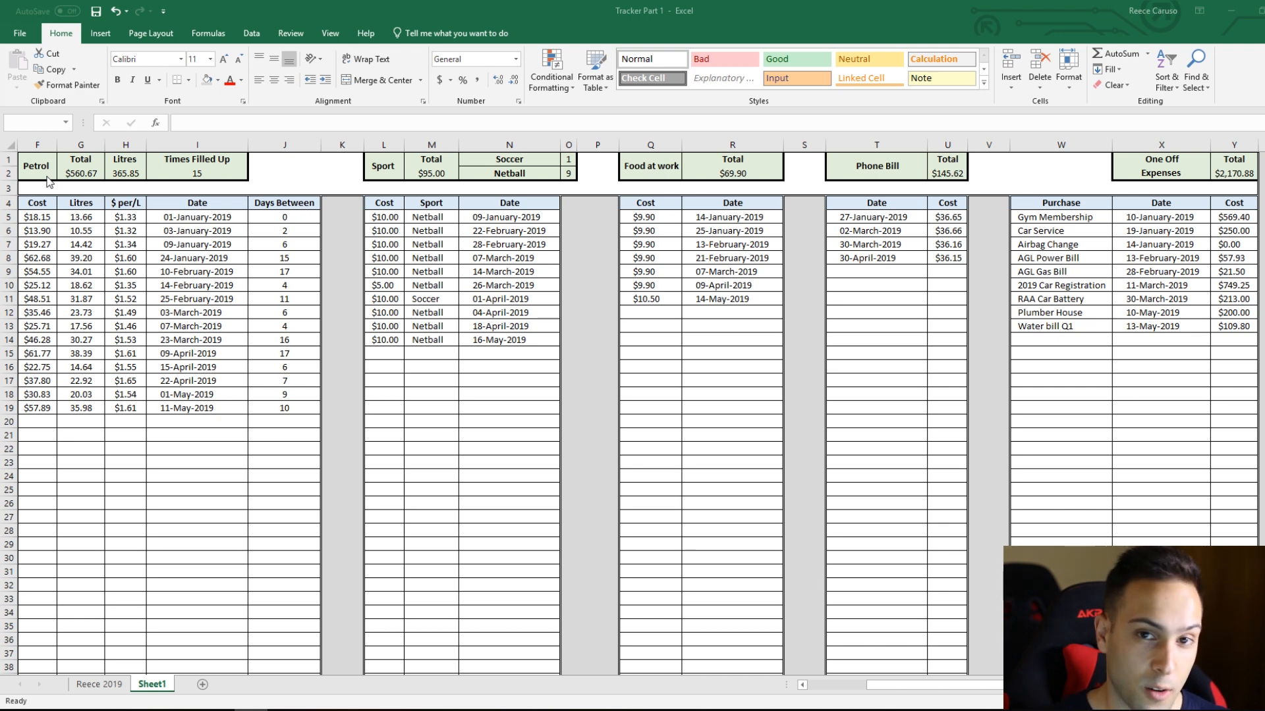
Step: Switch to the 2019 tracker sheet and set the calculator's Net dollar value to 5,000
left_click(2, 204)
left_click(580, 276)
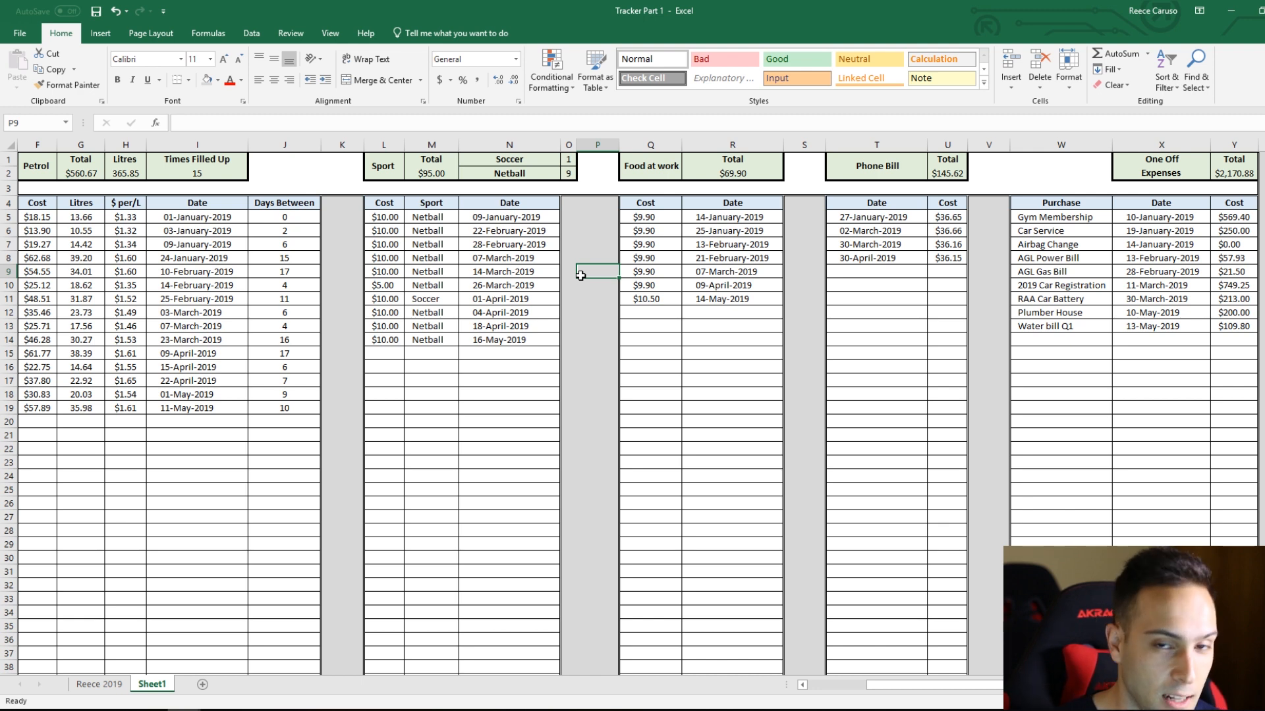
key("ctrl+Page_Up")
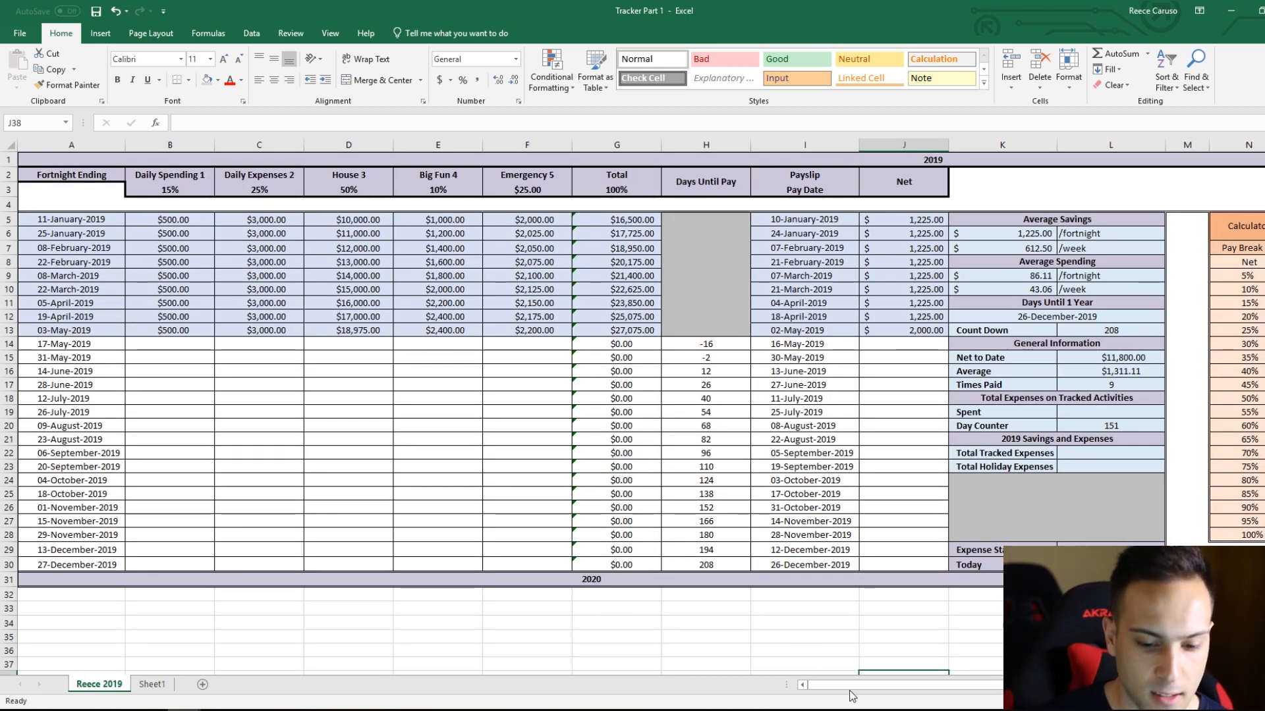
left_click_drag(856, 685, 934, 675)
left_click(893, 264)
type("5,000")
key("Return")
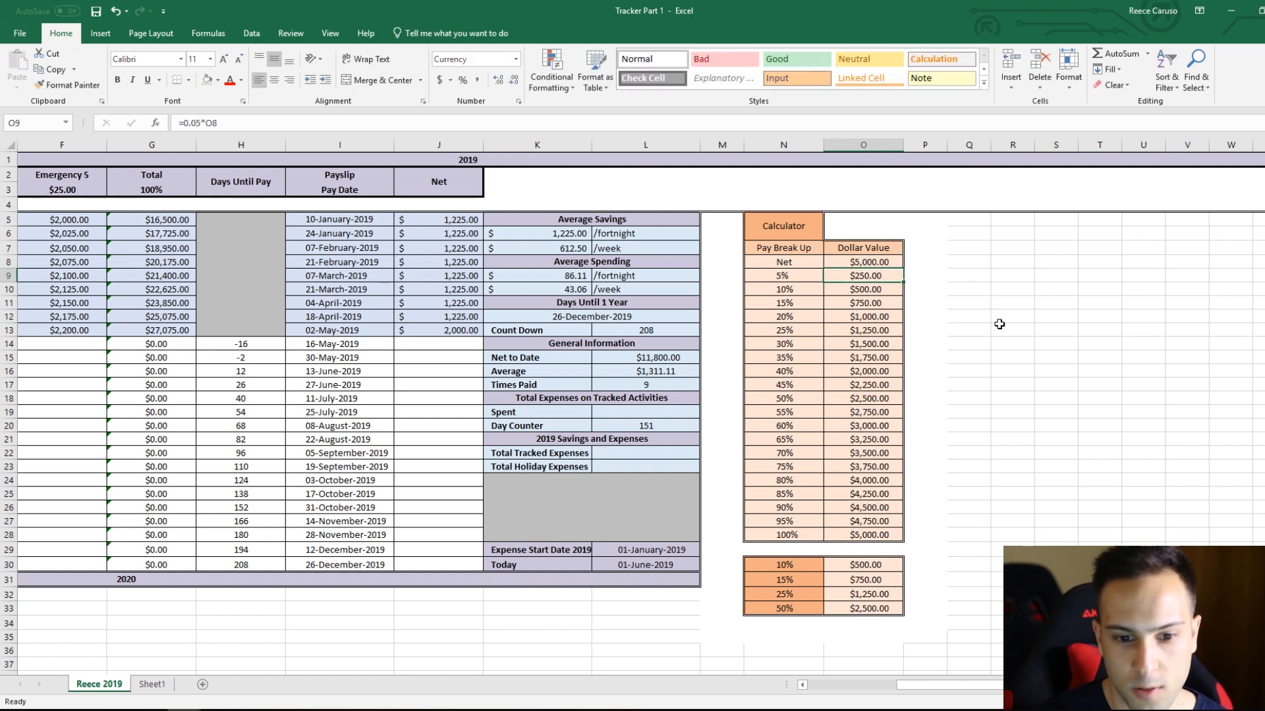
scroll(975, 344, "right", 2)
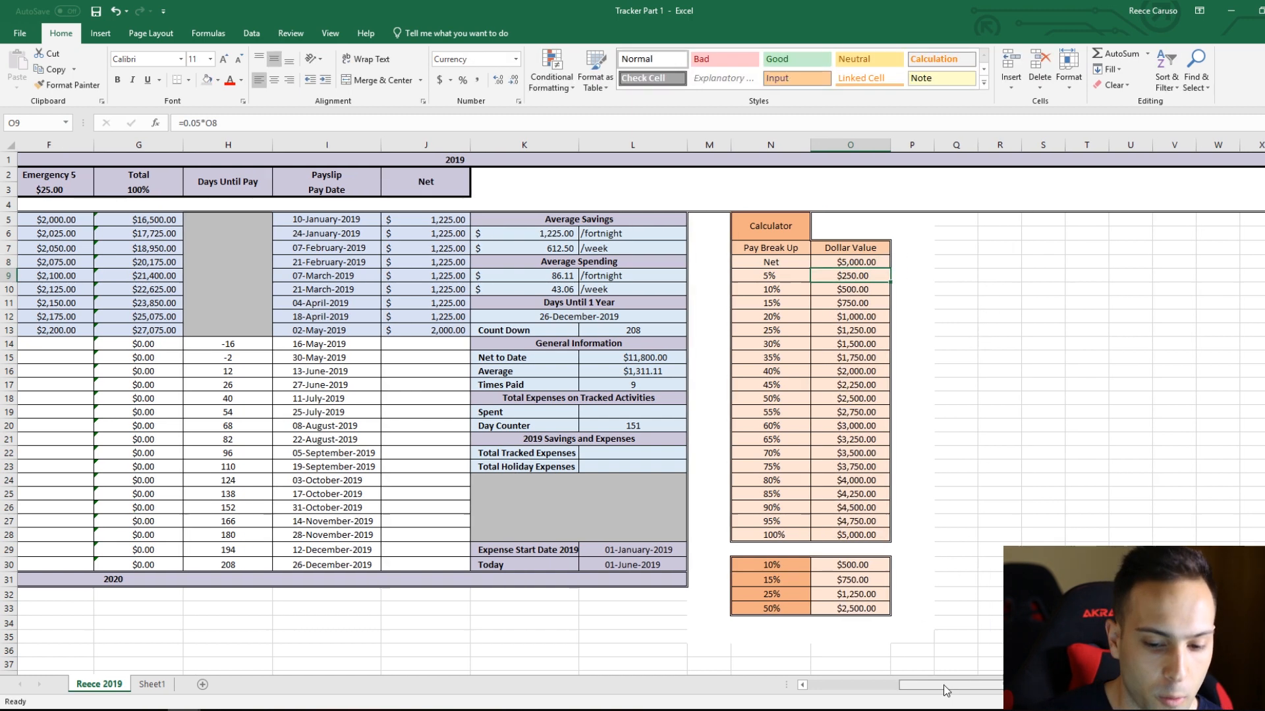
left_click_drag(755, 144, 1189, 142)
left_click(1095, 288)
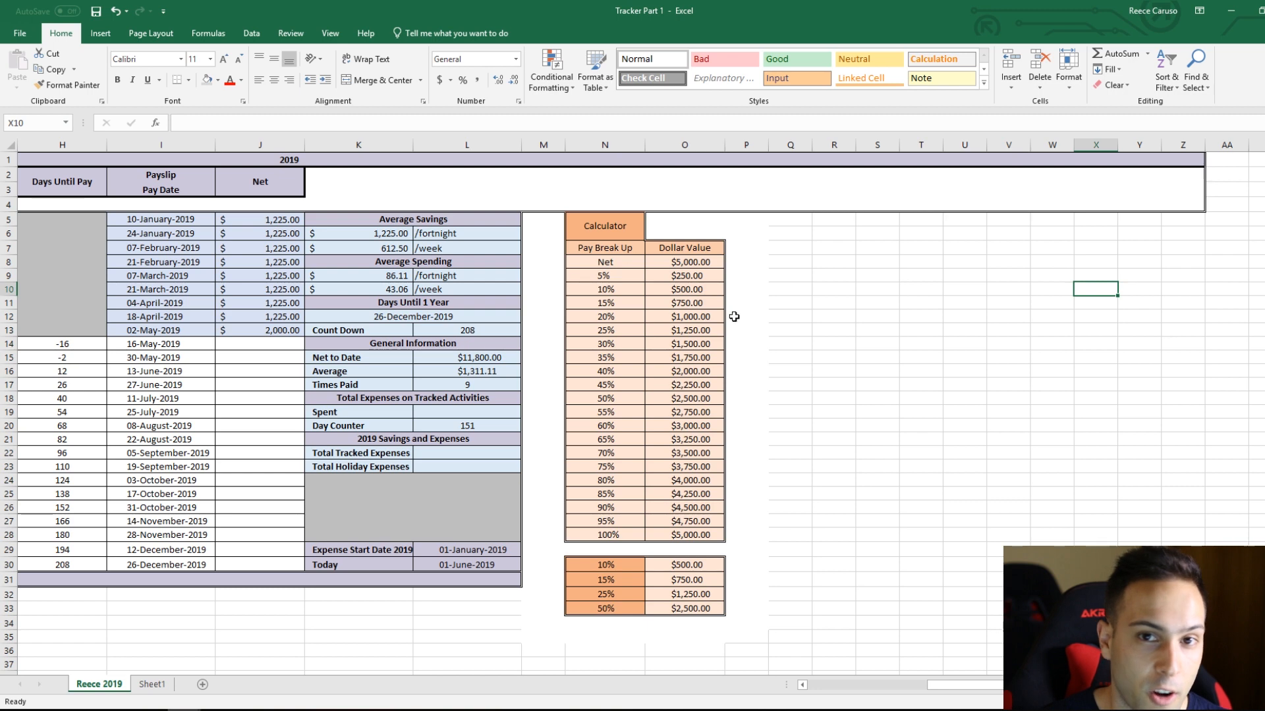
left_click_drag(809, 161, 1176, 214)
left_click(821, 188)
left_click(922, 219)
left_click(756, 144)
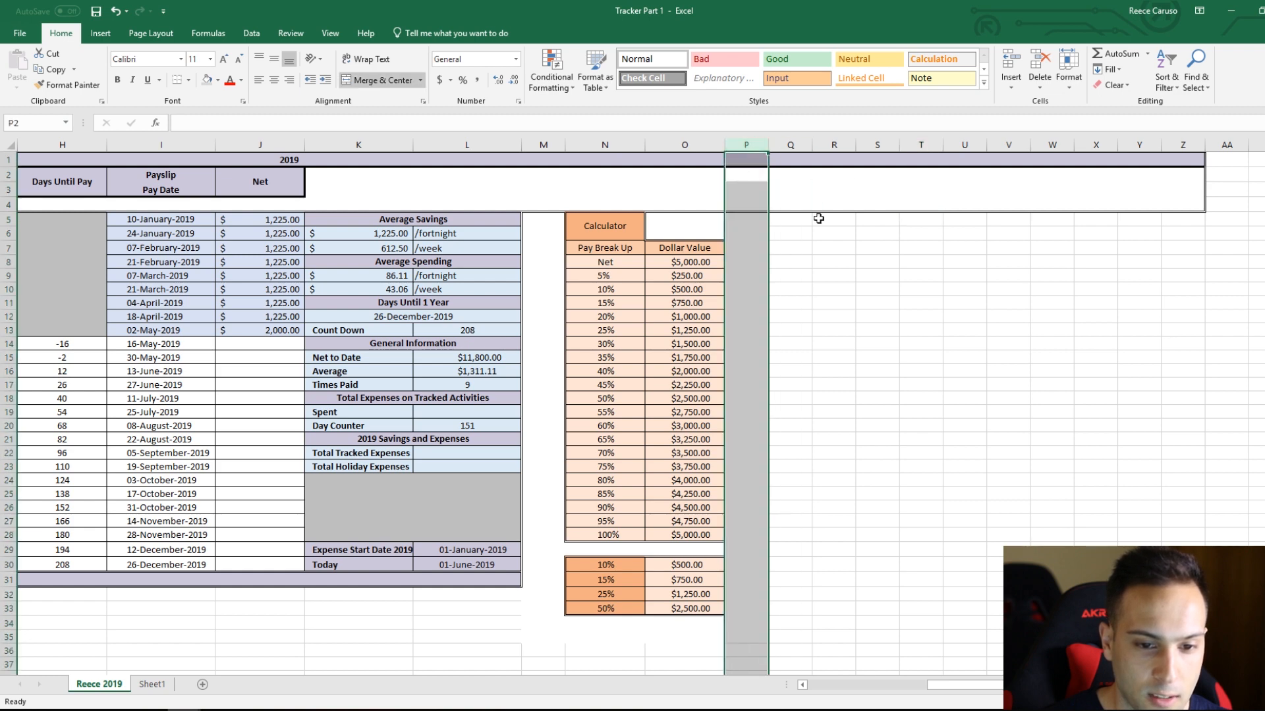
left_click(792, 145)
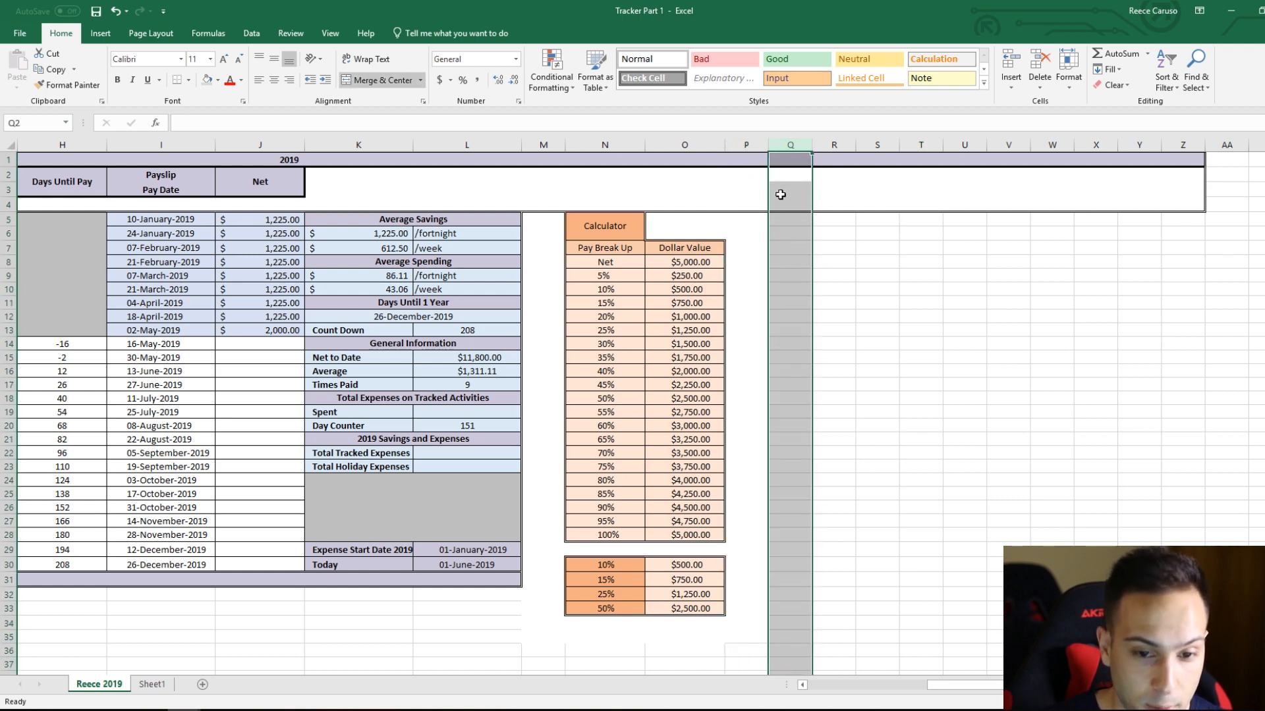
Step: Insert seven new columns at column R, one at a time
right_click(832, 146)
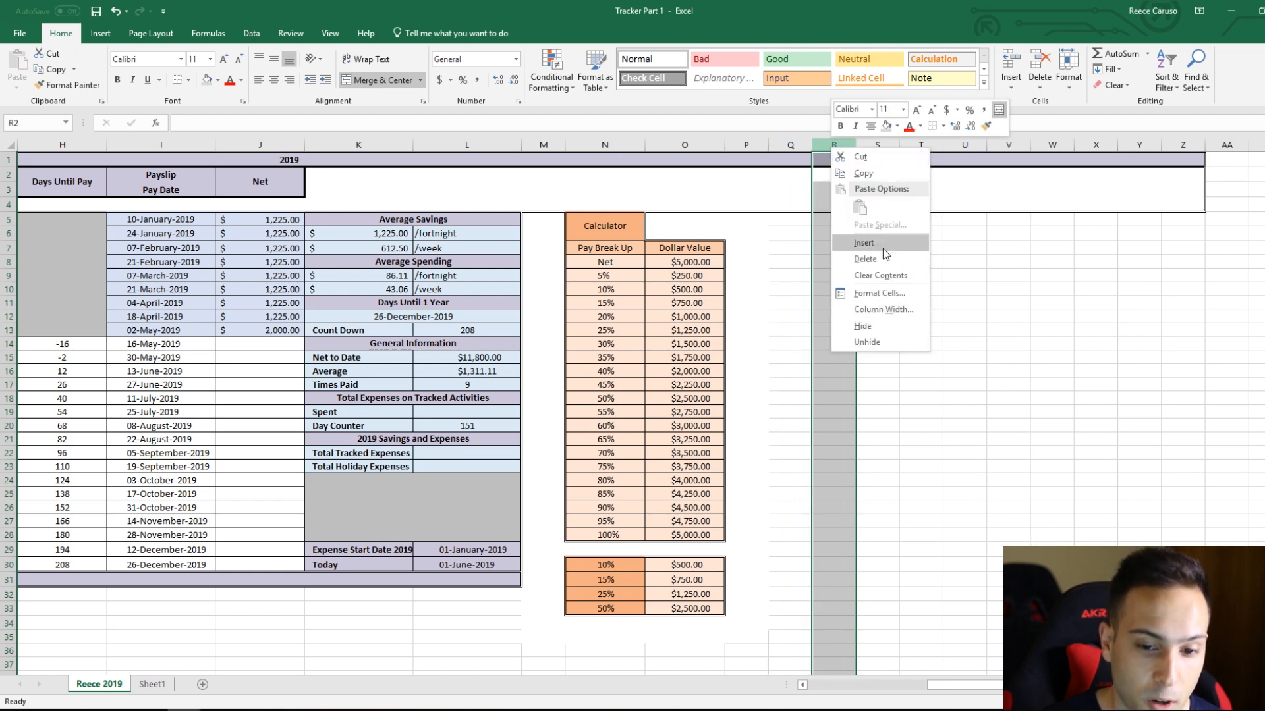
left_click(882, 247)
right_click(841, 147)
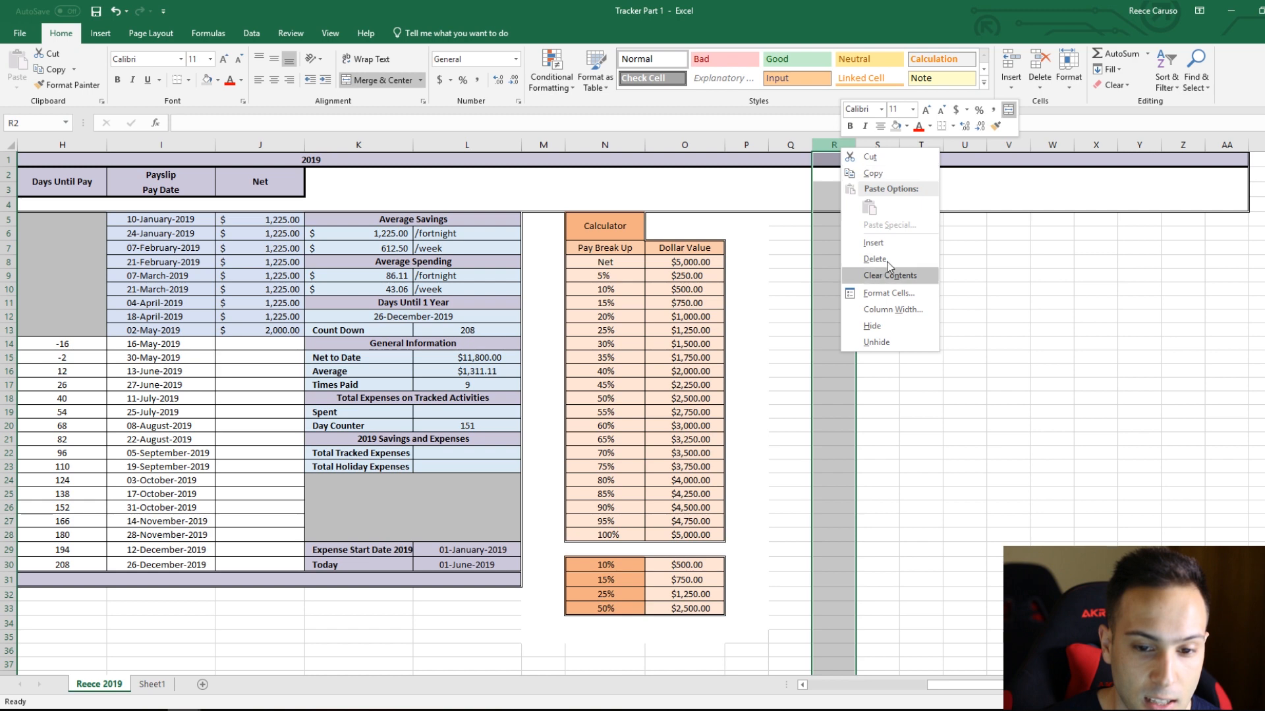
left_click(883, 243)
right_click(840, 146)
left_click(873, 242)
right_click(841, 146)
left_click(880, 243)
right_click(848, 149)
left_click(880, 244)
right_click(838, 146)
left_click(874, 239)
right_click(847, 146)
left_click(880, 244)
left_click(921, 479)
left_click_drag(974, 688, 1015, 688)
left_click_drag(1214, 202, 459, 163)
left_click_drag(459, 162, 675, 421)
left_click(631, 261)
left_click(761, 288)
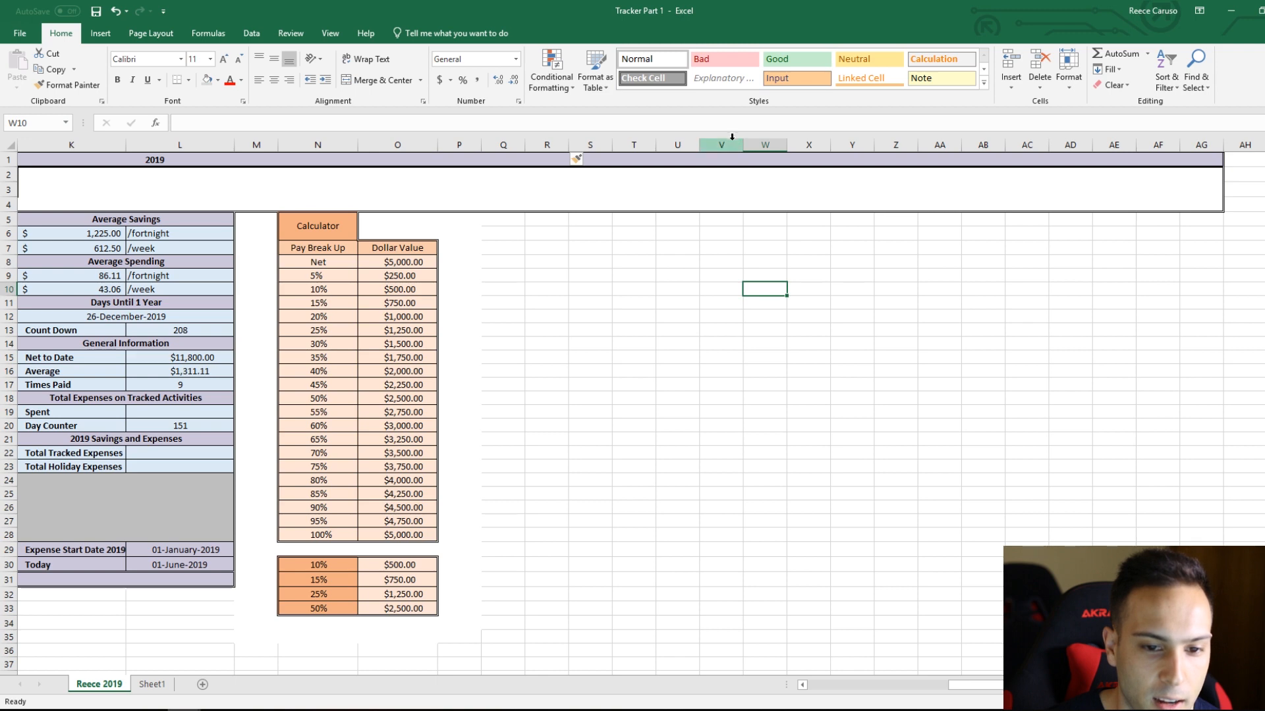
Step: Insert five more columns at once before column U, using columns U to Y as the selection
left_click_drag(858, 139, 675, 141)
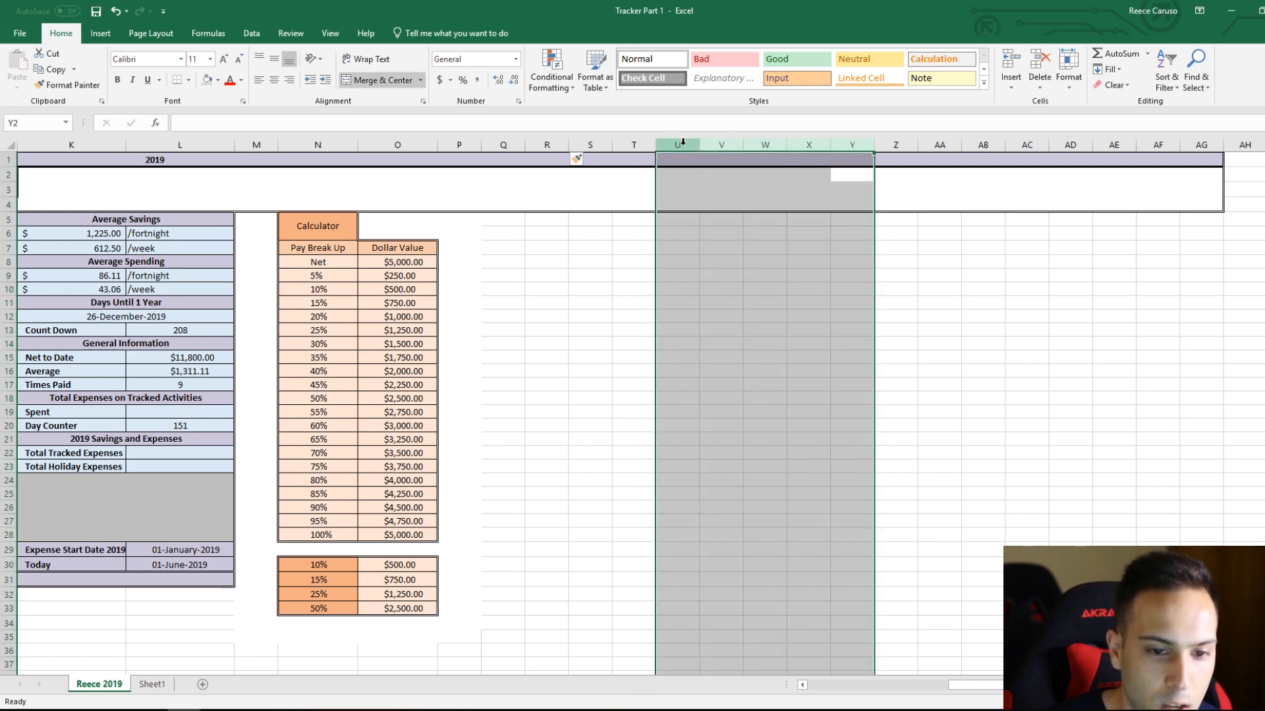
right_click(685, 146)
left_click(755, 247)
left_click(868, 315)
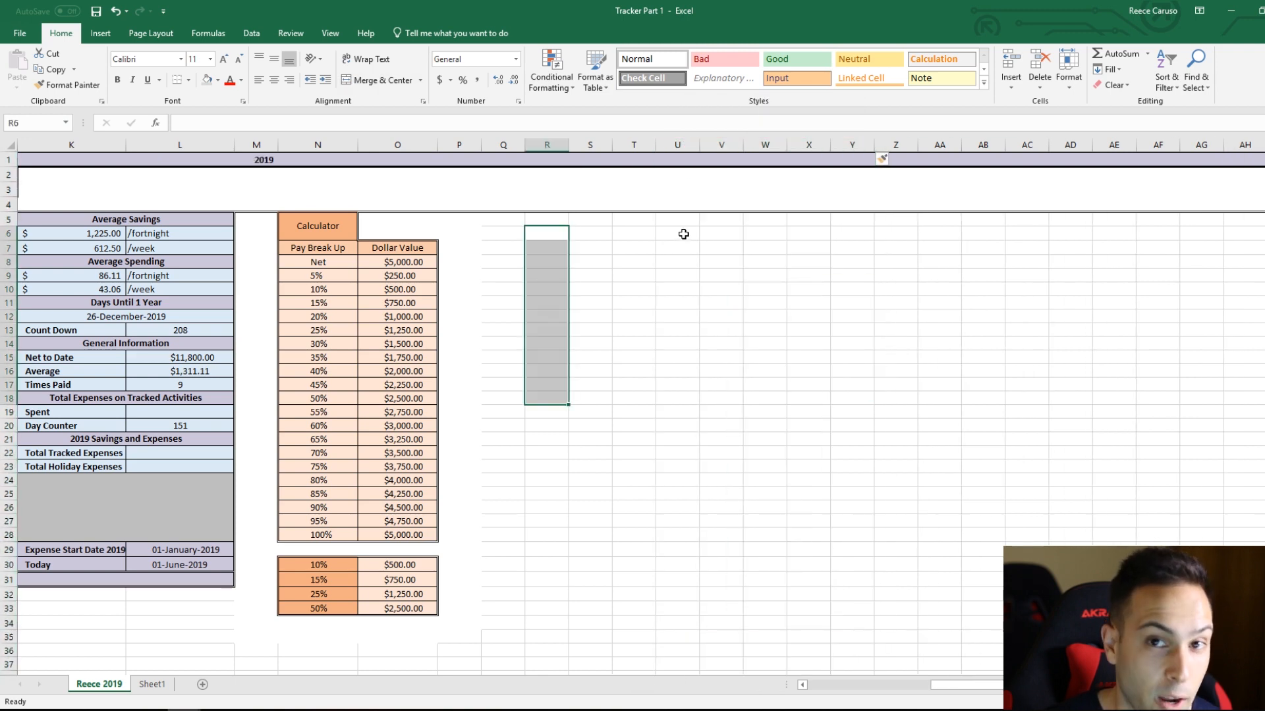
Step: Enter the heading Petrol in R2 and merge and centre it across R2:R3
left_click(553, 219)
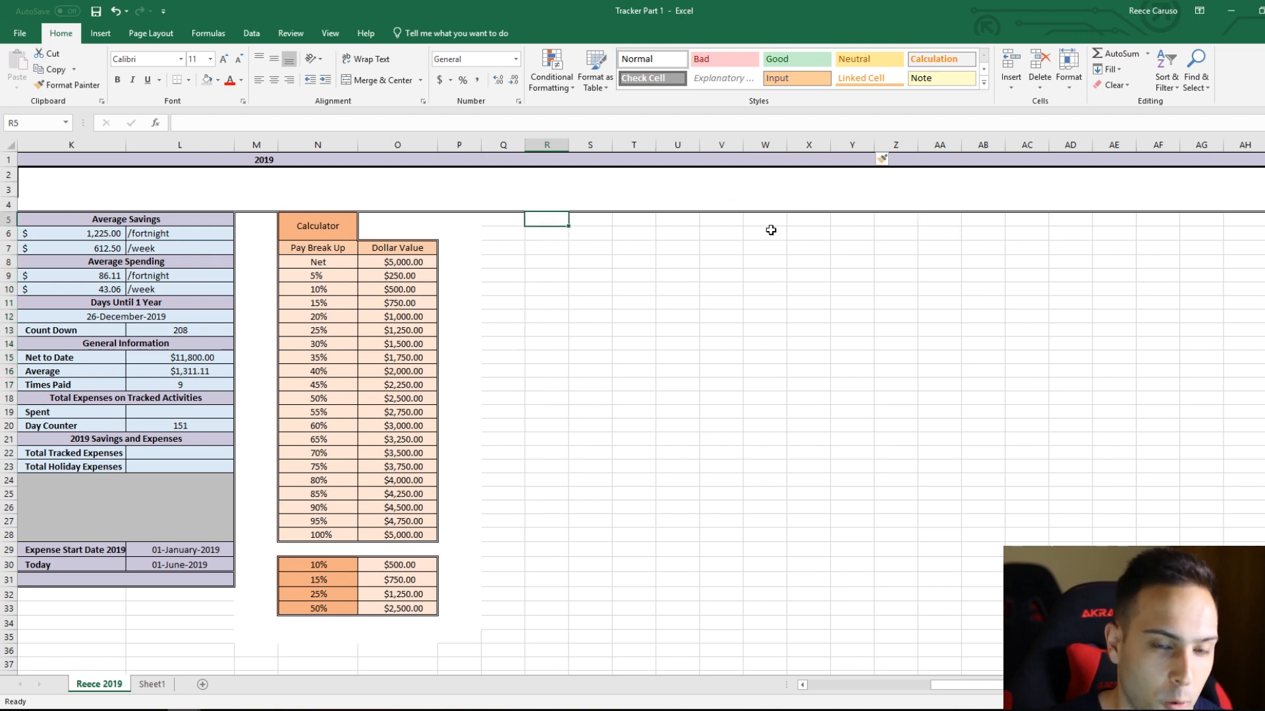
key("Up")
key("Up")
key("Up")
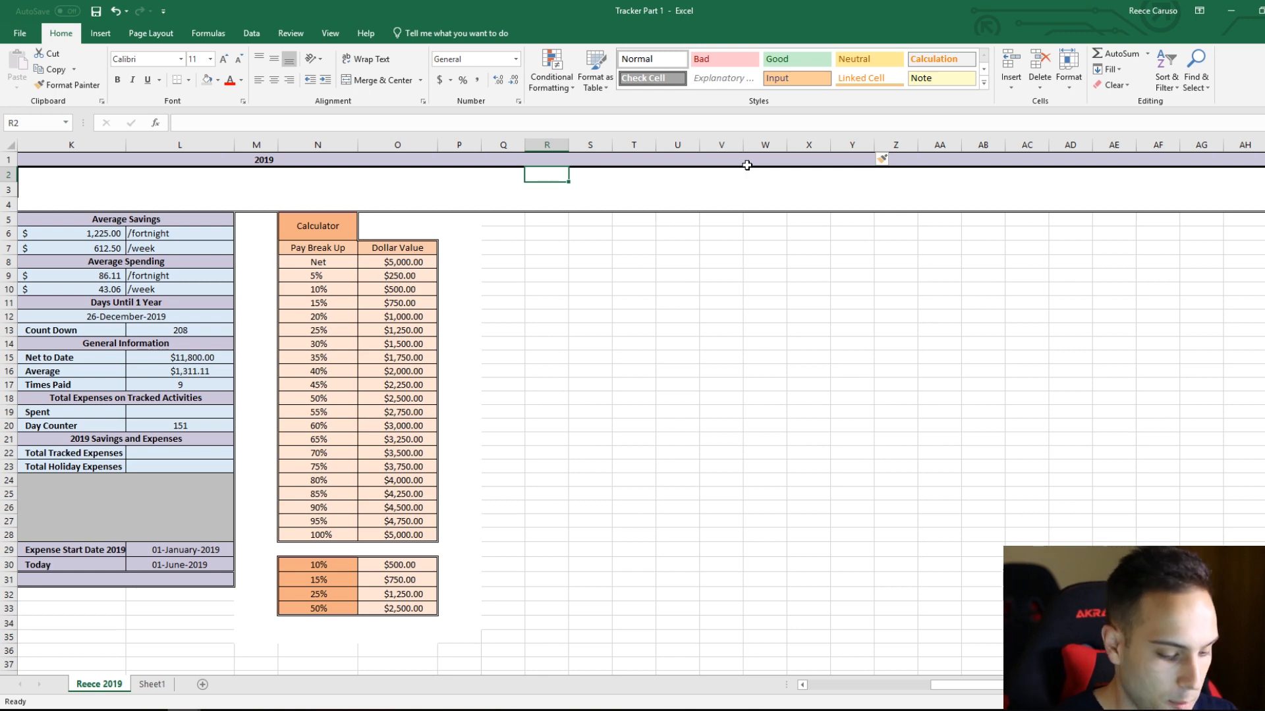
type("Petrol")
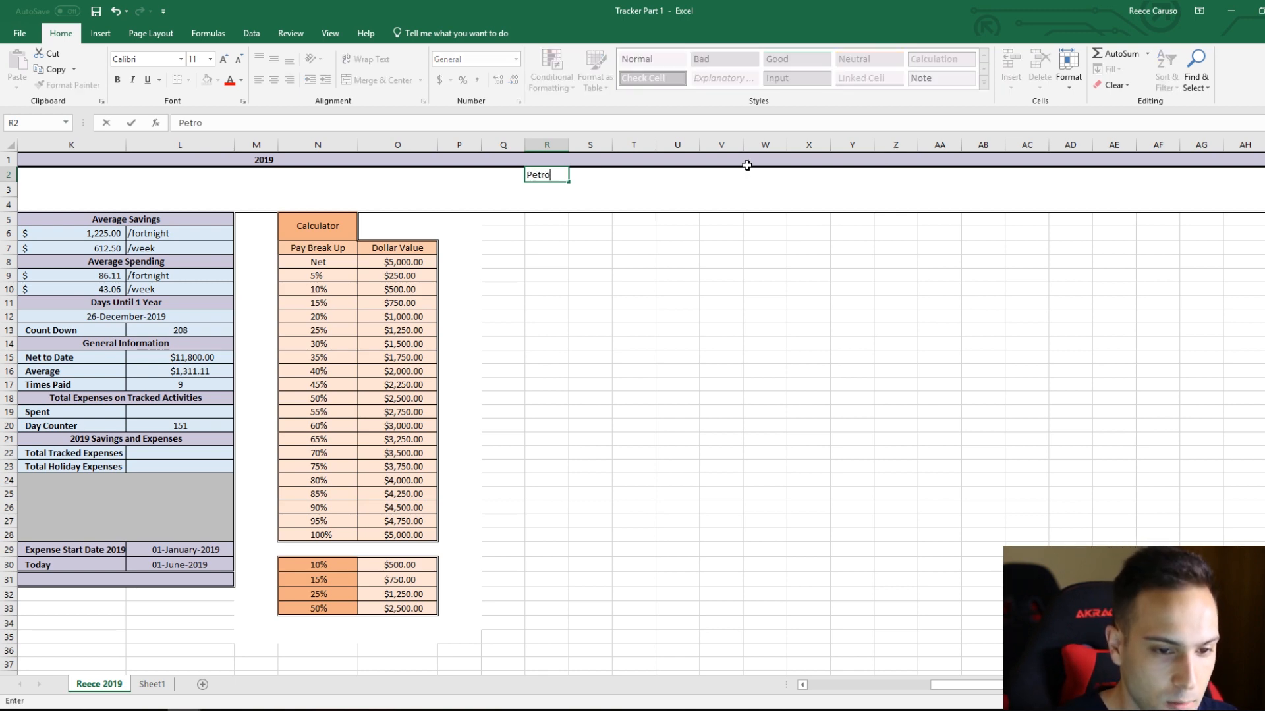
key("Return")
left_click_drag(560, 175, 561, 187)
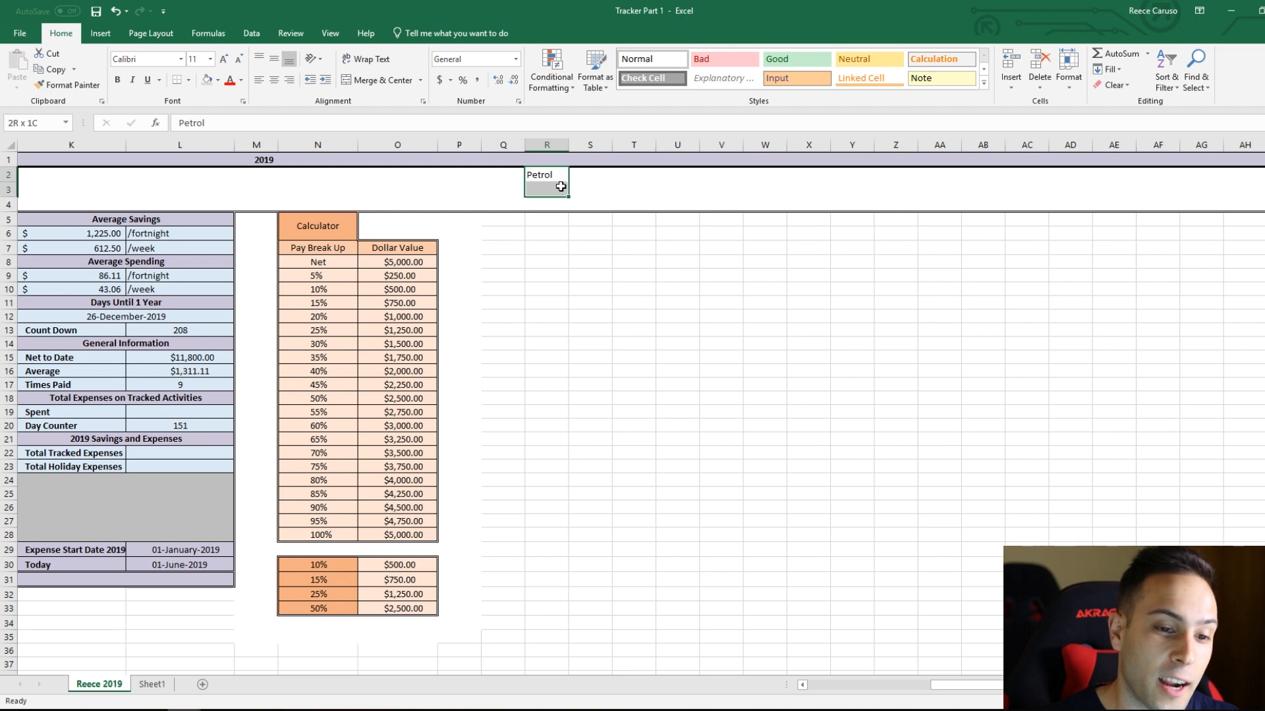
left_click(380, 81)
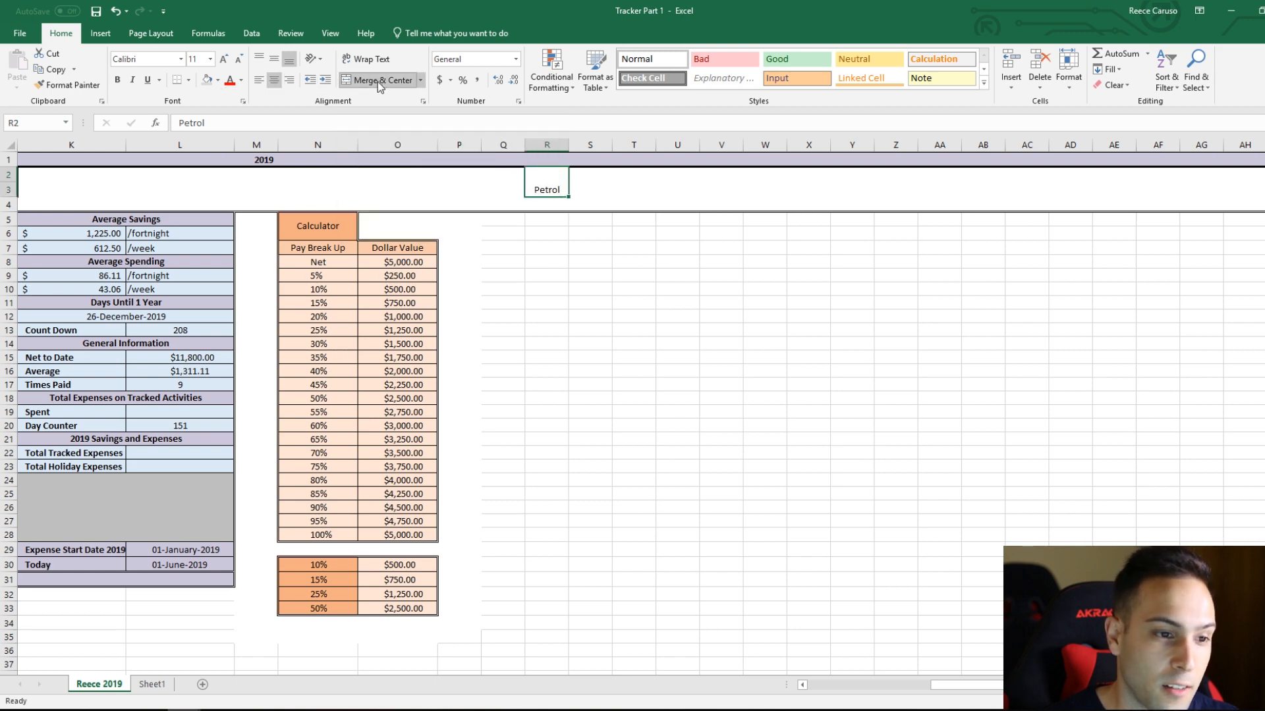
Step: Fill the Petrol heading with Green, Accent 6, Lighter 80% (RGB 226, 239, 218) and middle-align its text vertically
left_click(219, 80)
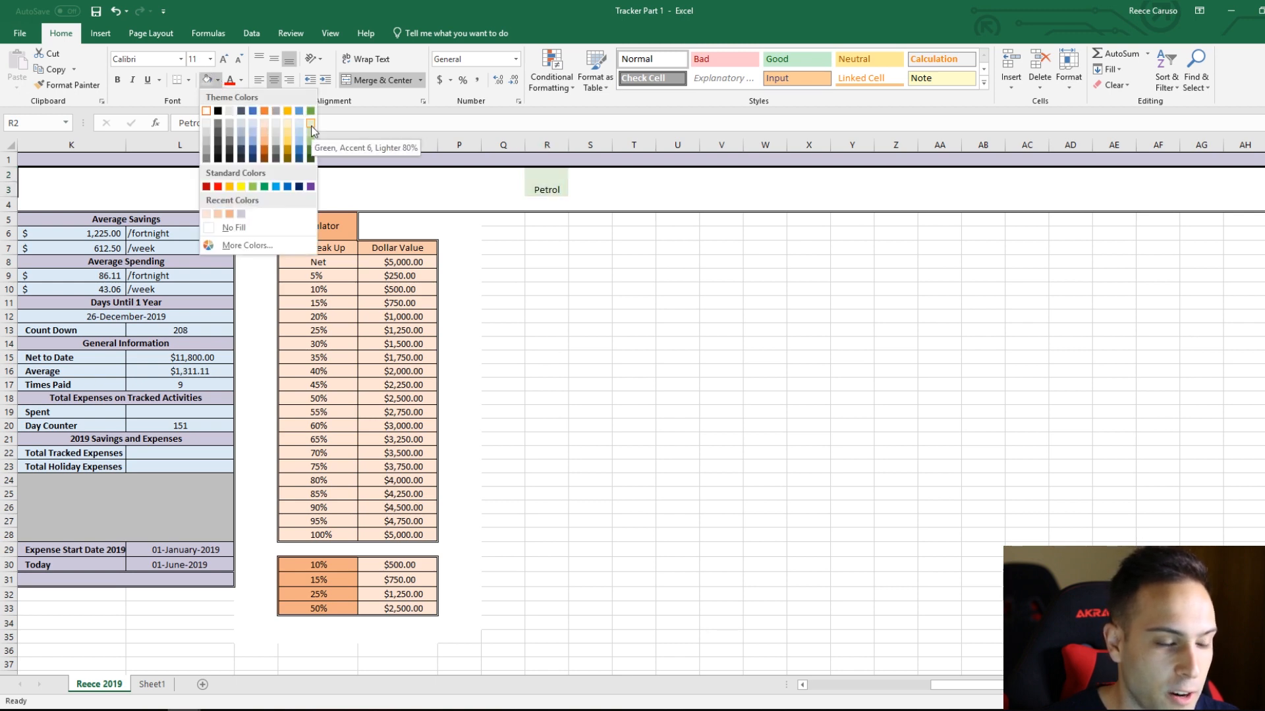
left_click(312, 126)
left_click(218, 80)
left_click(247, 246)
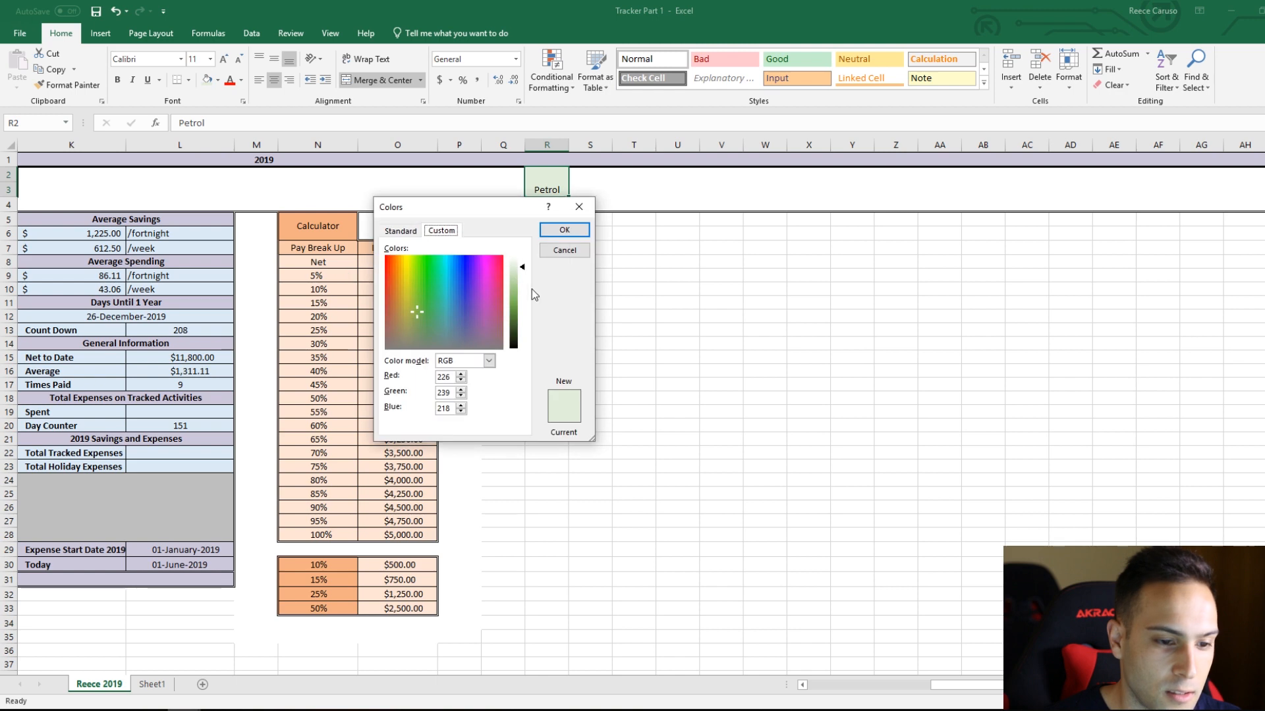
mouse_move(453, 394)
left_mouse_down()
mouse_move(433, 390)
mouse_move(447, 407)
mouse_move(434, 398)
left_mouse_up()
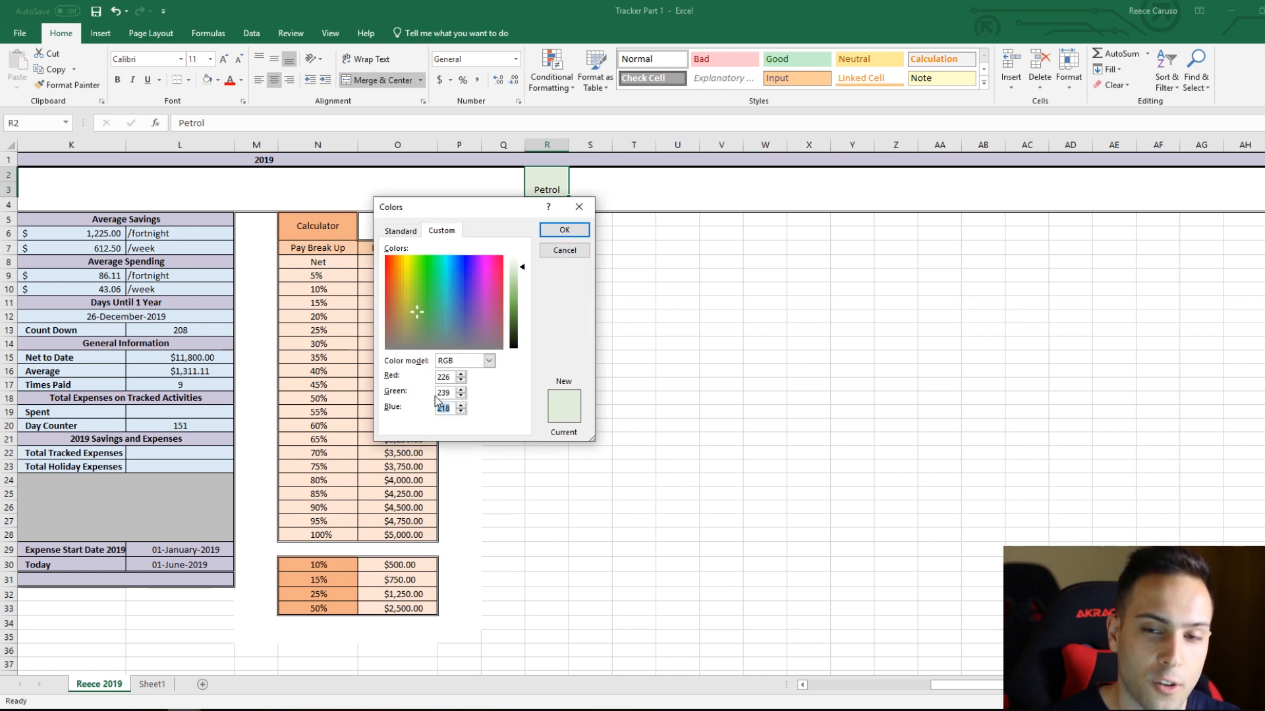
left_click(565, 230)
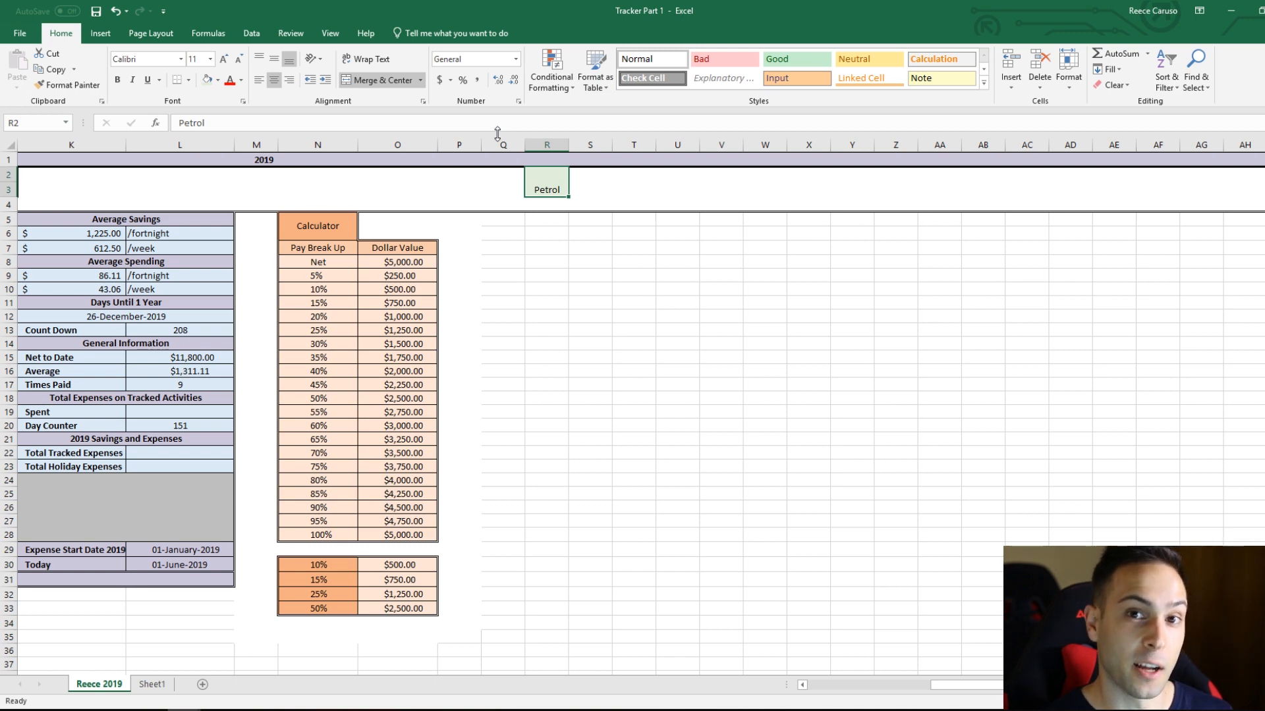
left_click(279, 57)
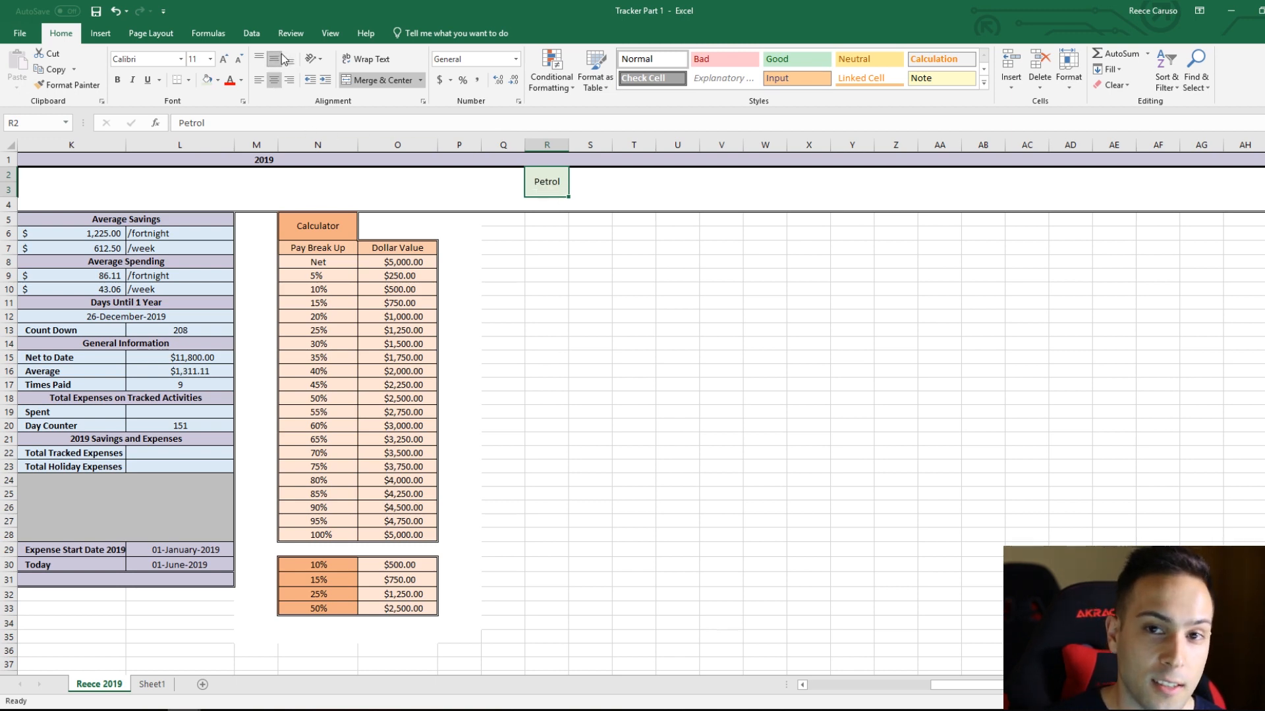
Step: Enter the headings Total, Litres and Times Filled Up in S2, T2 and U2 beside Petrol
double_click(591, 174)
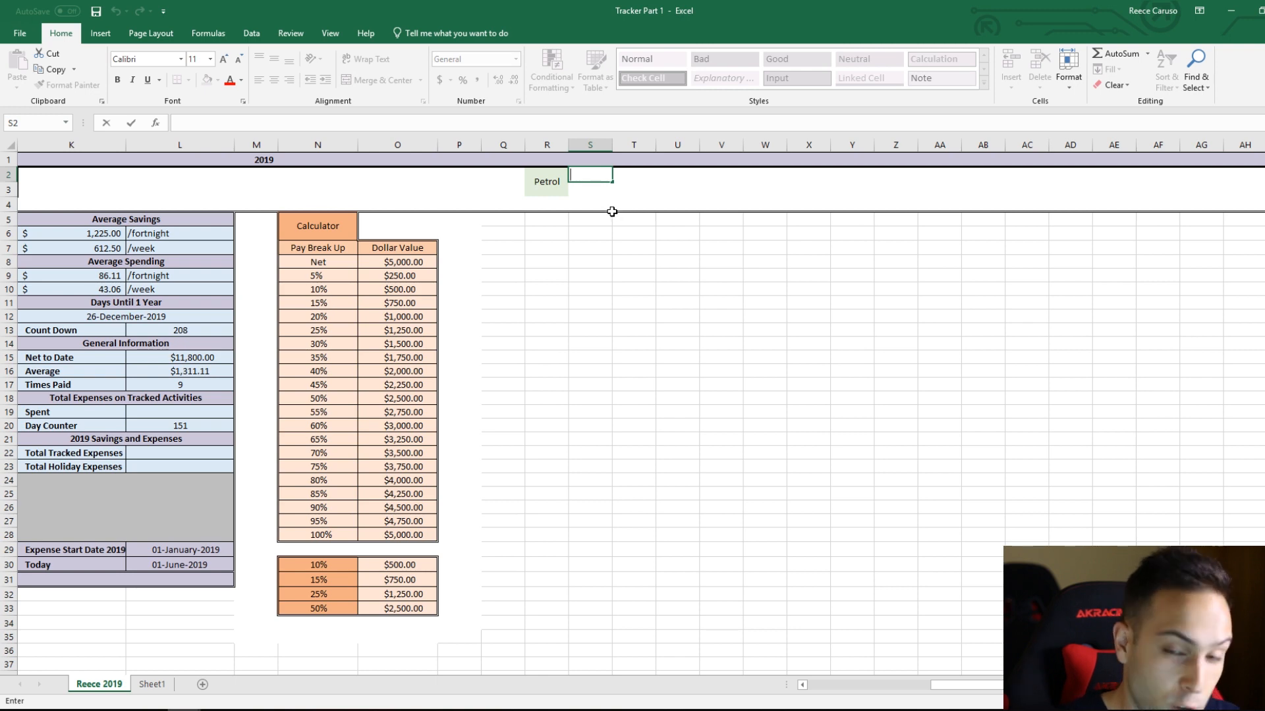
type("Total")
key("Return")
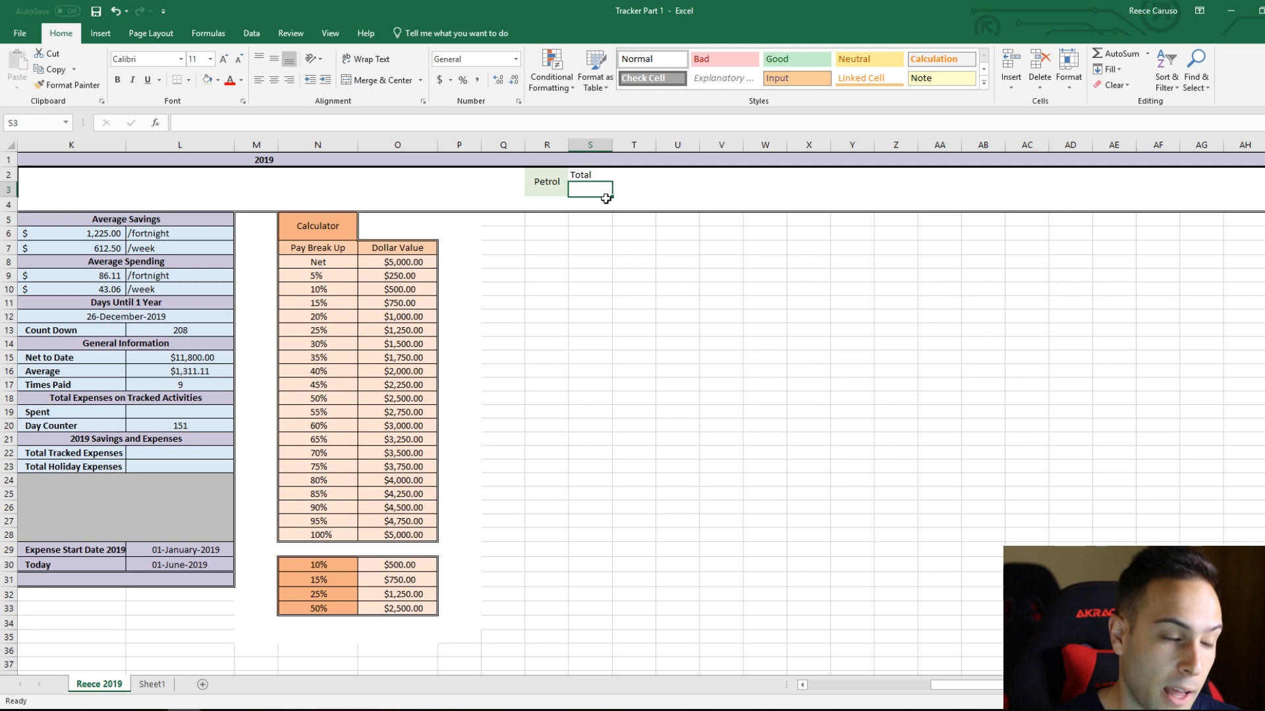
left_click(621, 179)
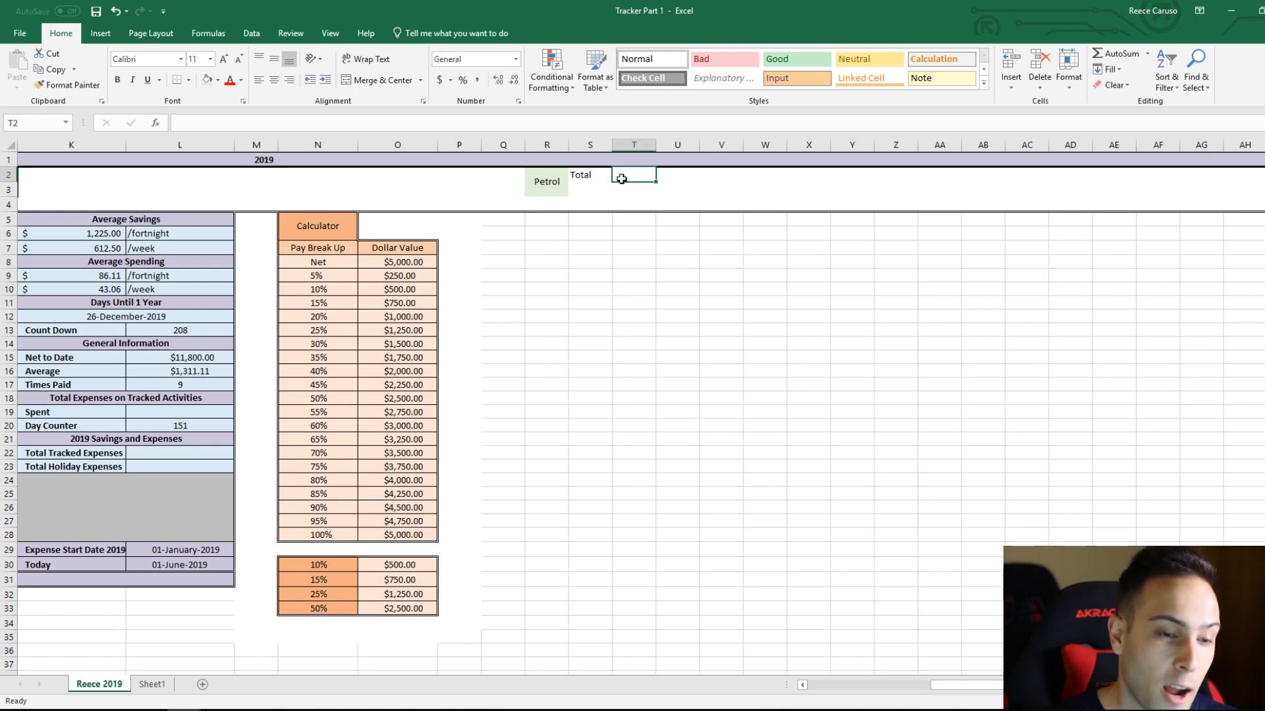
type("Litres")
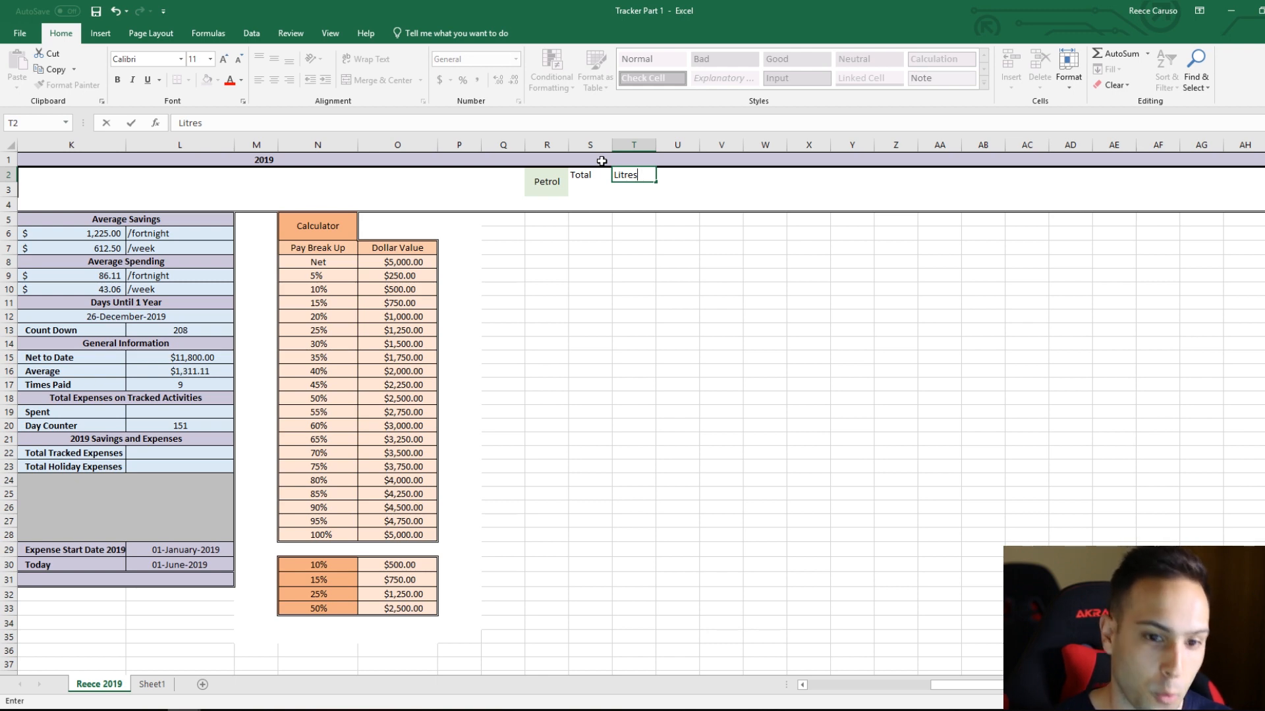
left_click(661, 177)
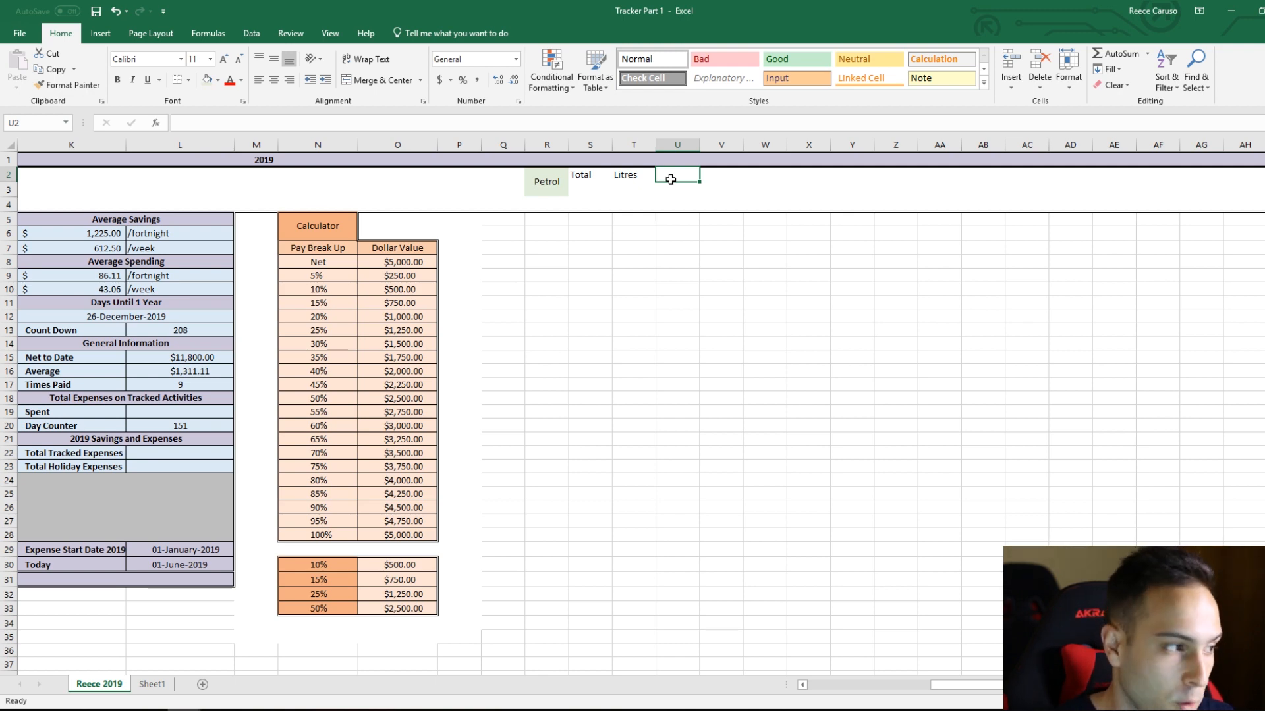
type("Times Filled Up")
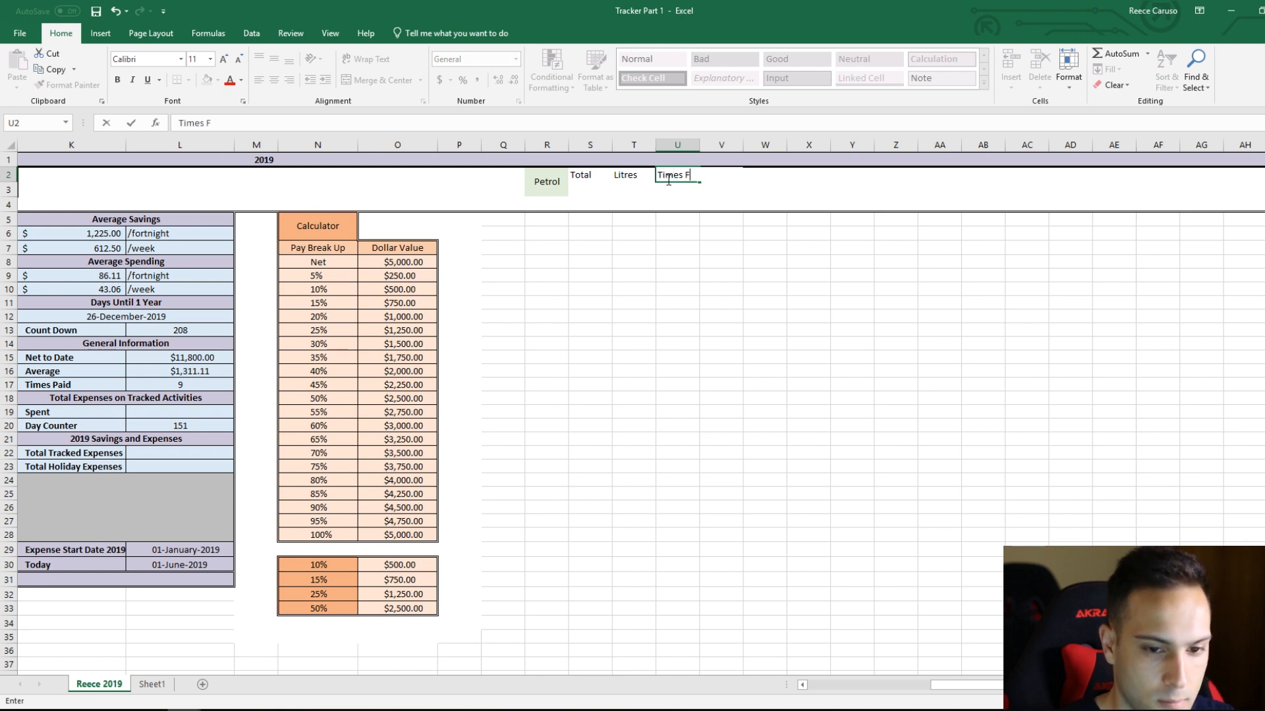
key("Return")
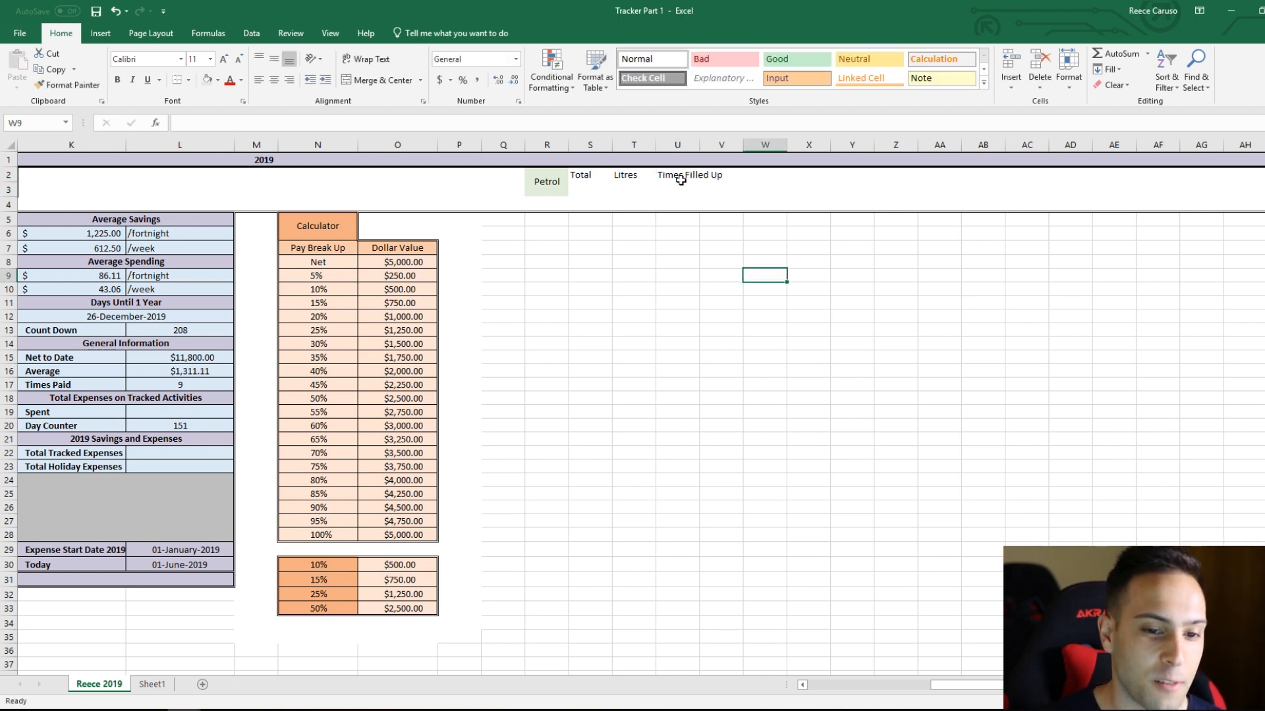
Step: Set the width of columns R to U to 15
left_click(680, 180)
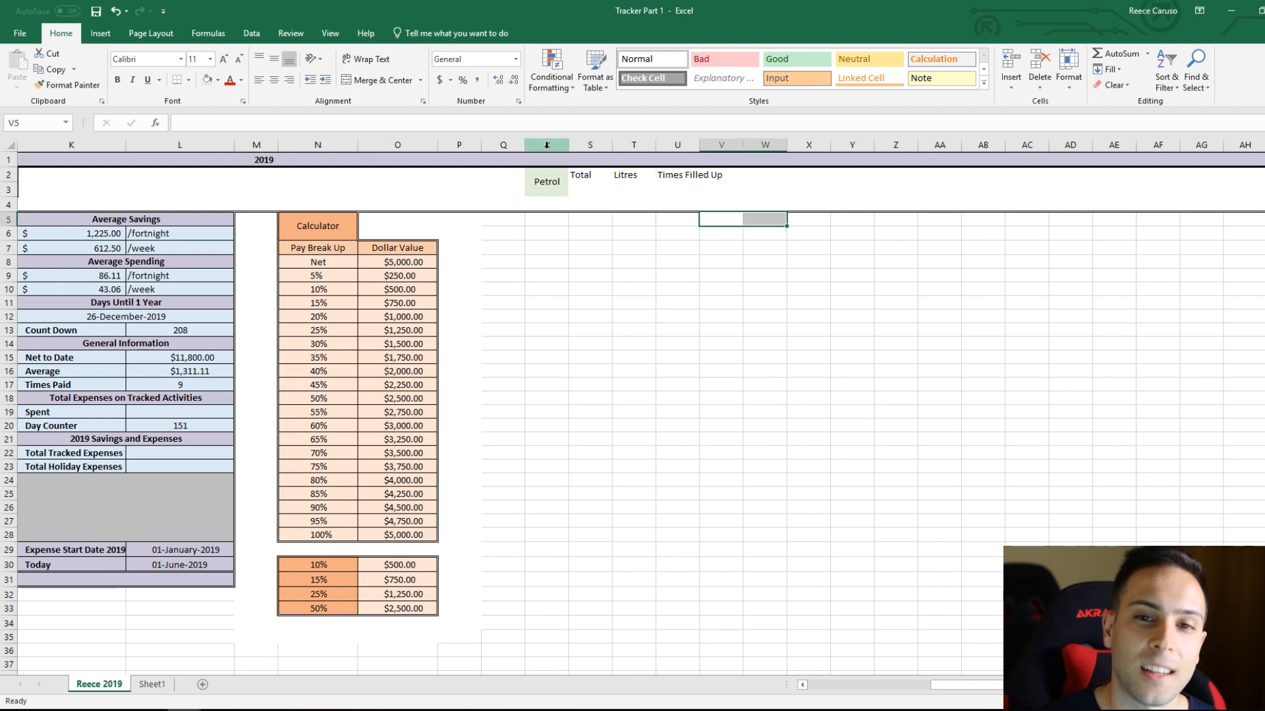
left_click_drag(546, 145, 659, 145)
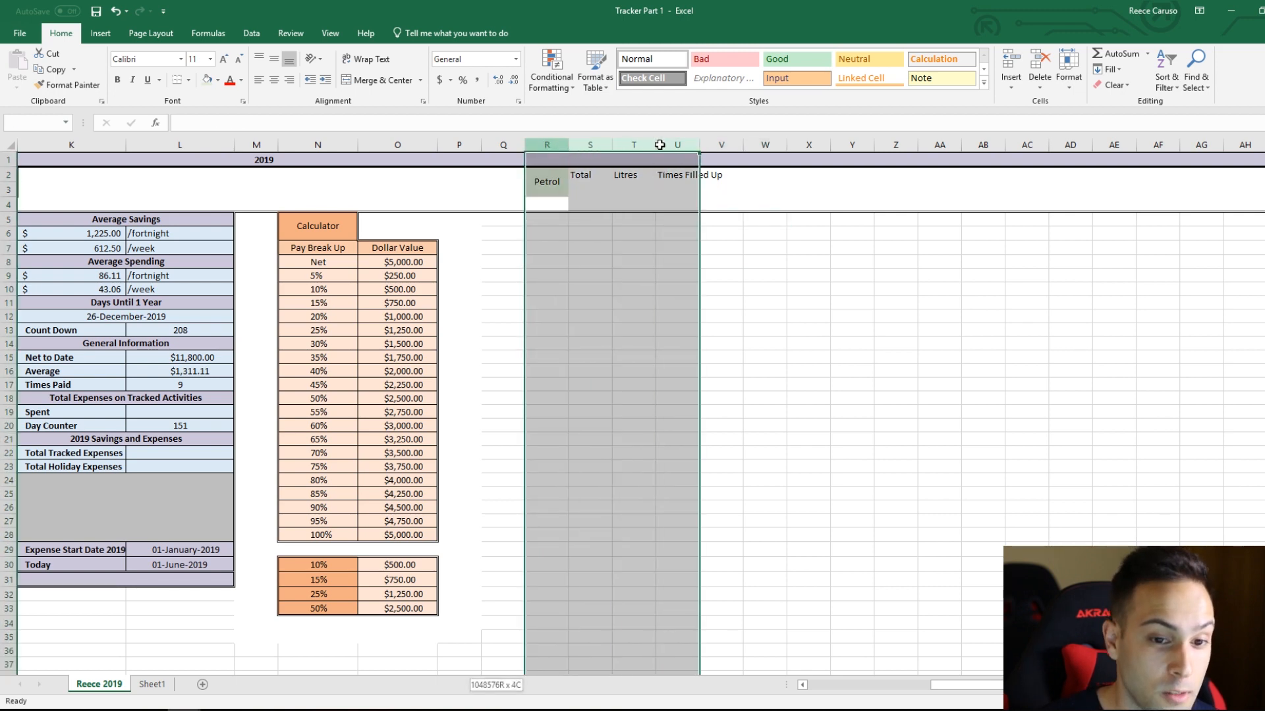
left_click(1068, 69)
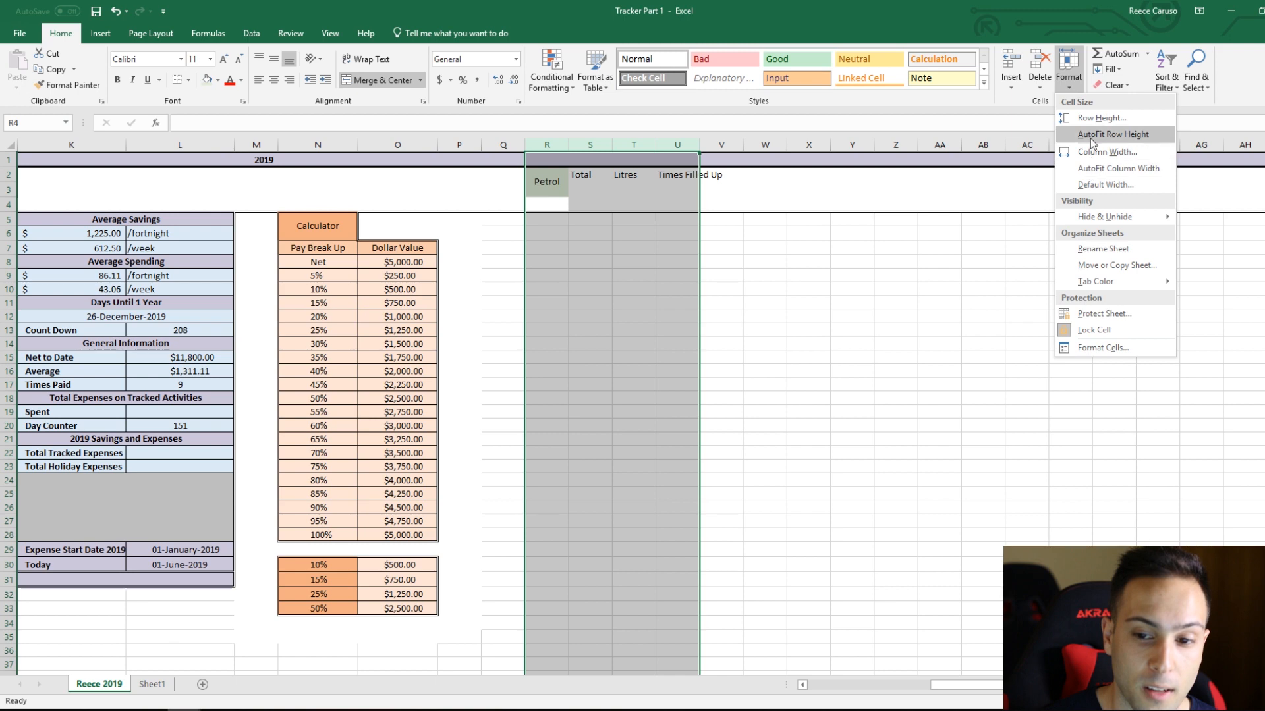
left_click(1097, 153)
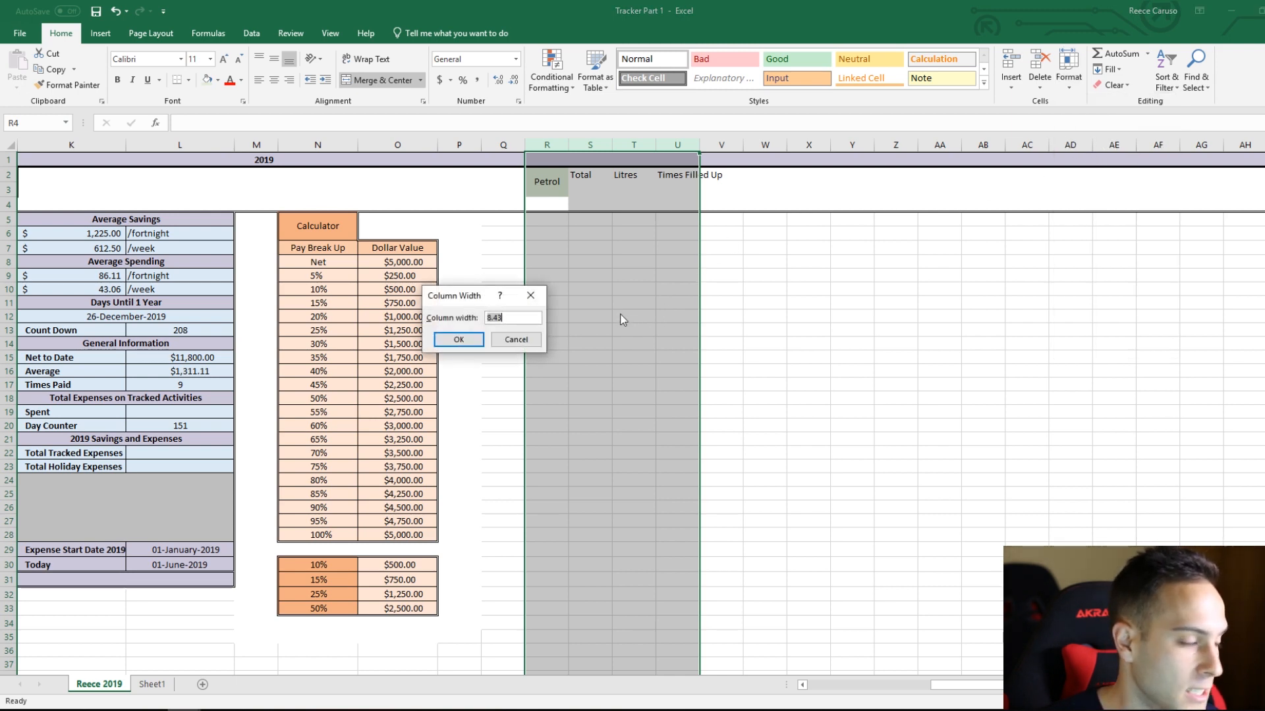
type("15")
key("Return")
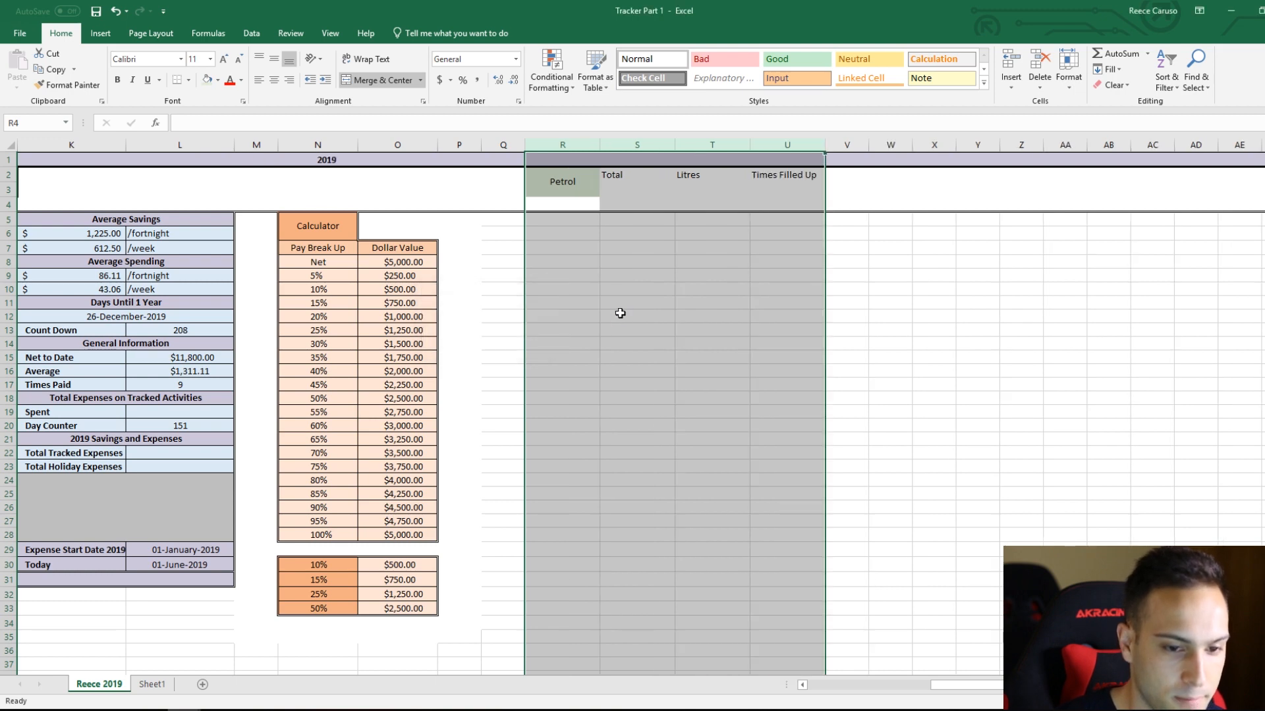
left_click(697, 294)
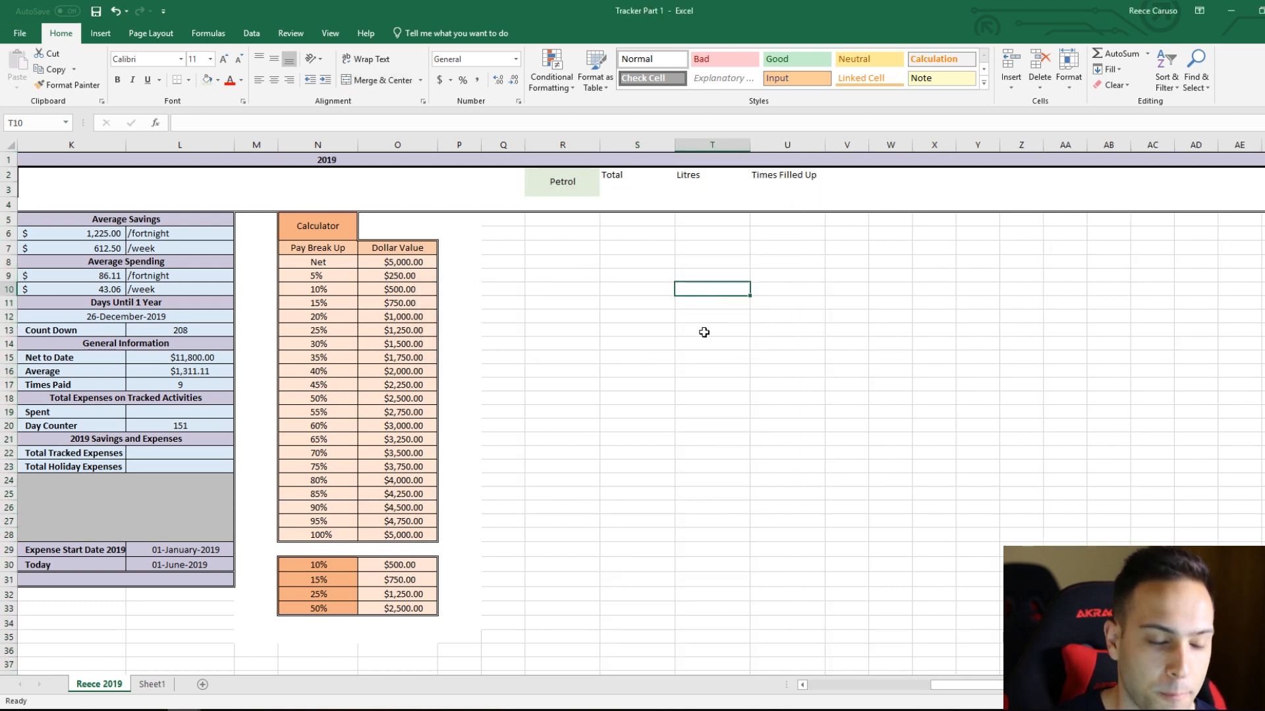
Step: Apply the Petrol heading's light green fill across the heading block R2:U3
key("Right")
key("Down")
key("Down")
left_click_drag(582, 184, 777, 178)
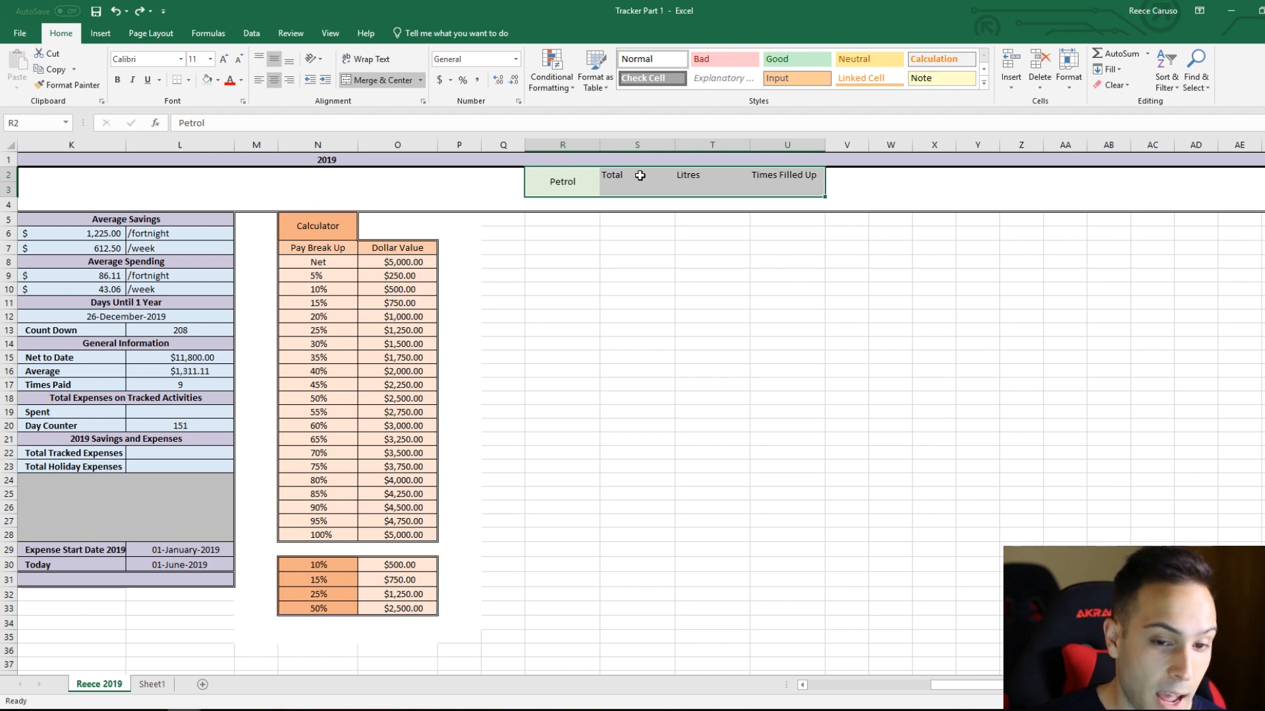
left_click(210, 79)
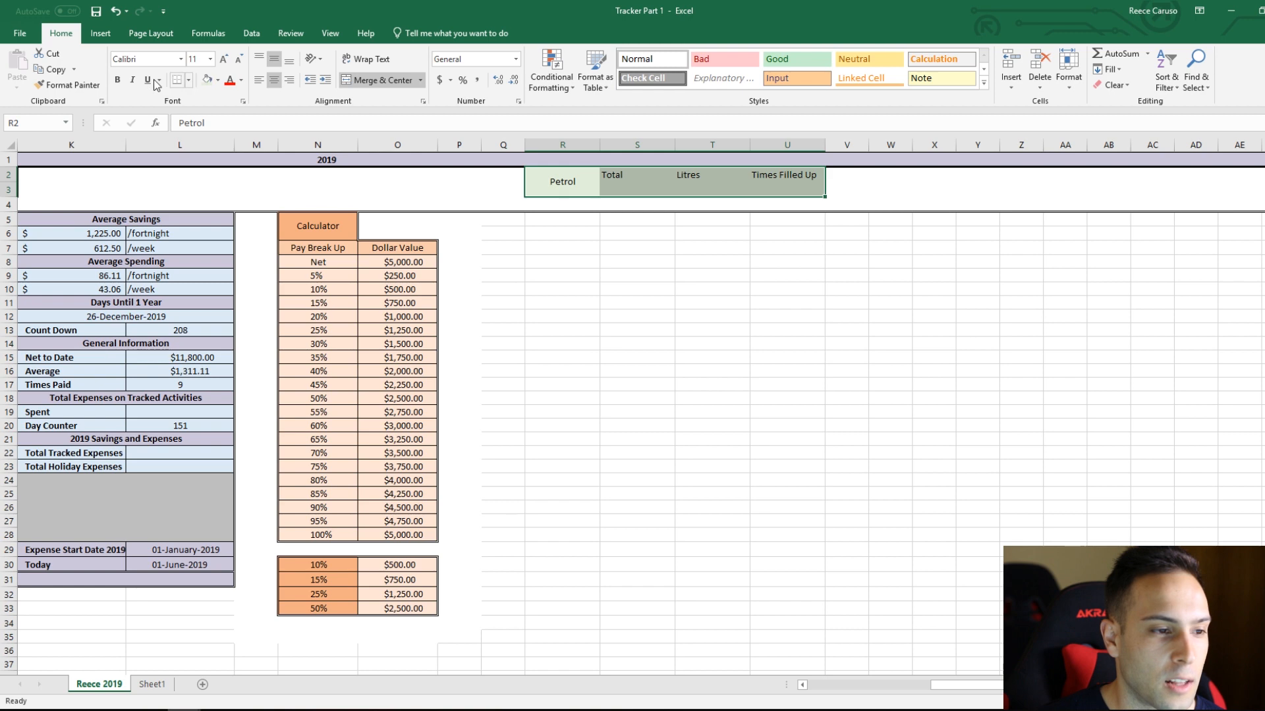
Step: Bold the headings in R2:U3 and centre them horizontally and vertically
left_click(118, 81)
left_click(274, 61)
left_click(273, 60)
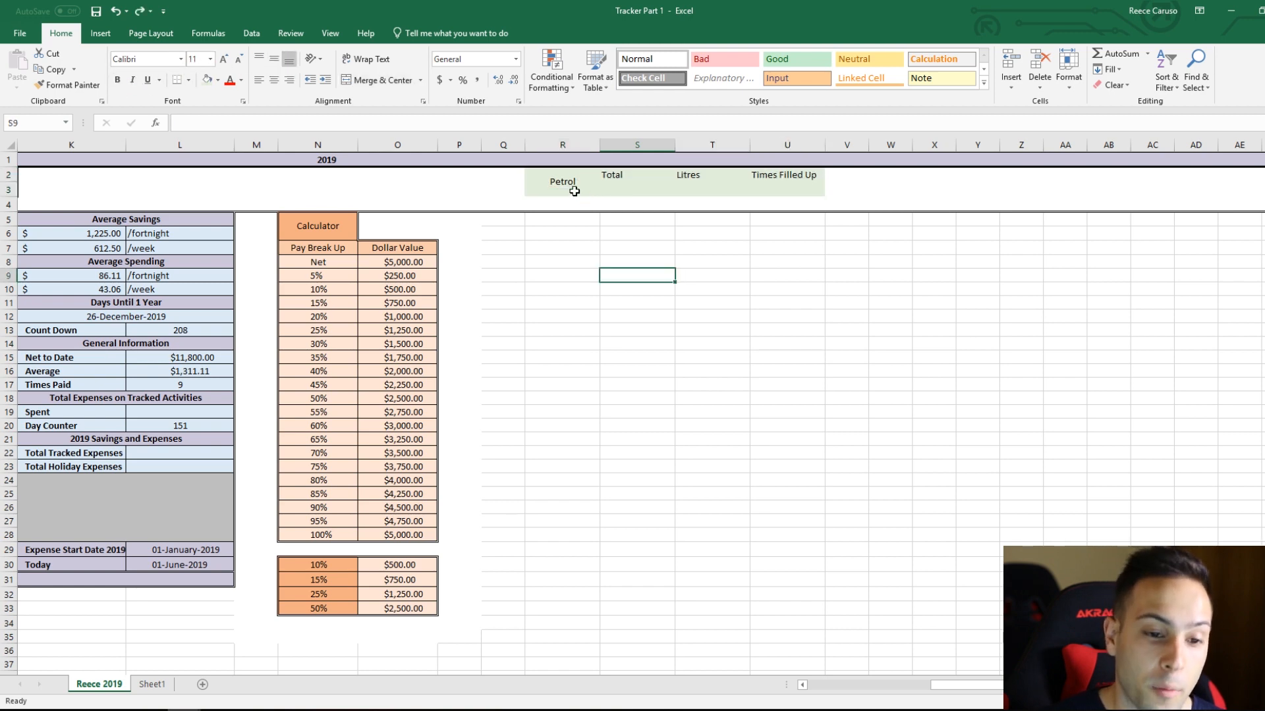
left_click_drag(566, 182, 768, 177)
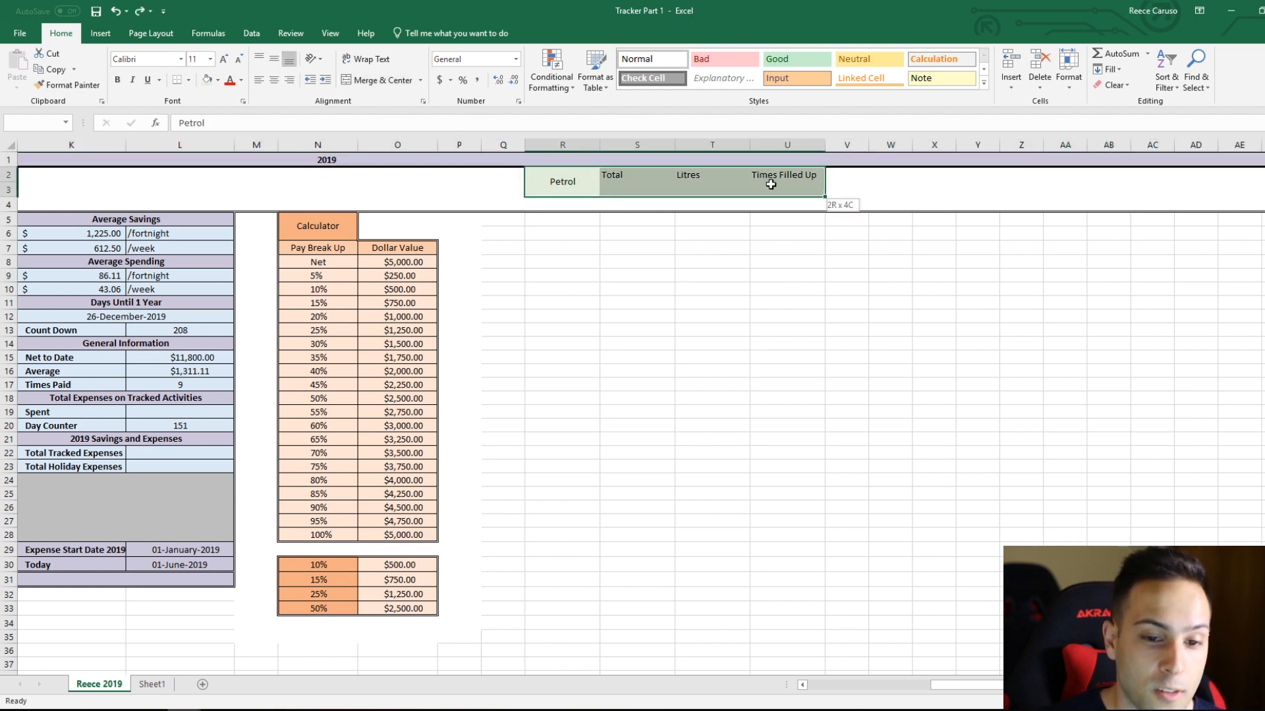
left_click(276, 60)
left_click(275, 60)
left_click(275, 80)
left_click(275, 80)
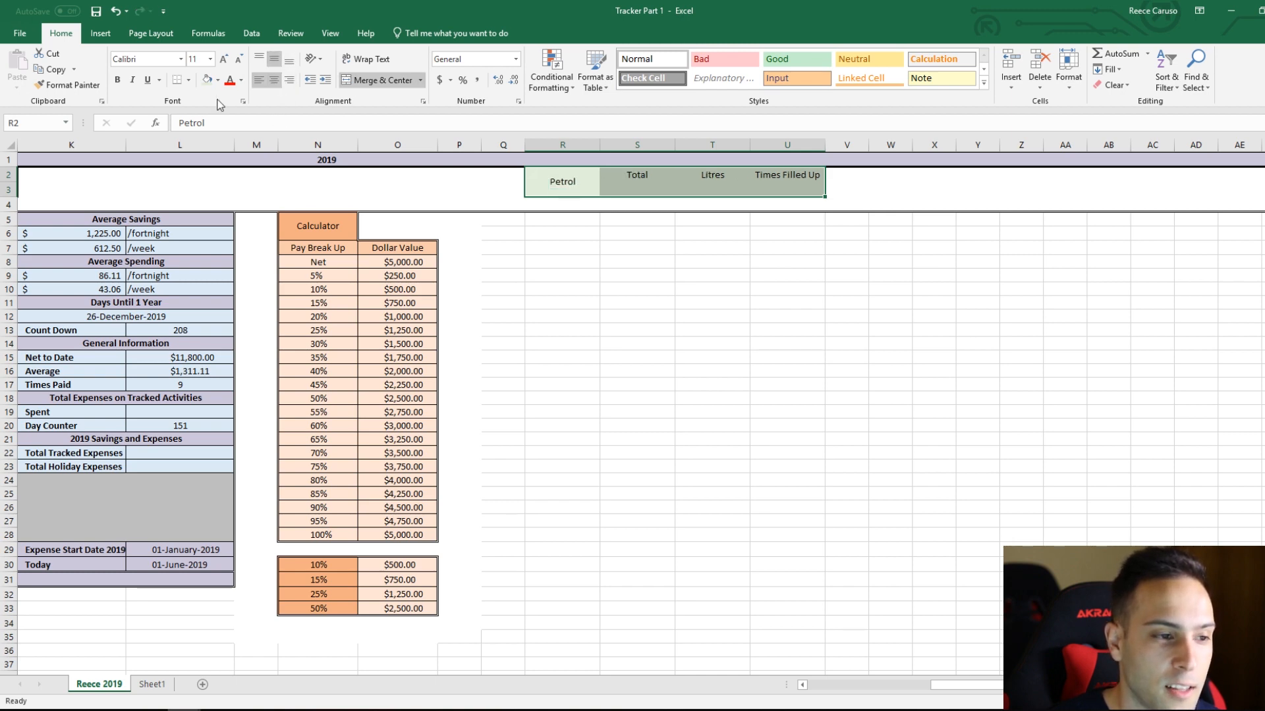
left_click(118, 79)
left_click(635, 248)
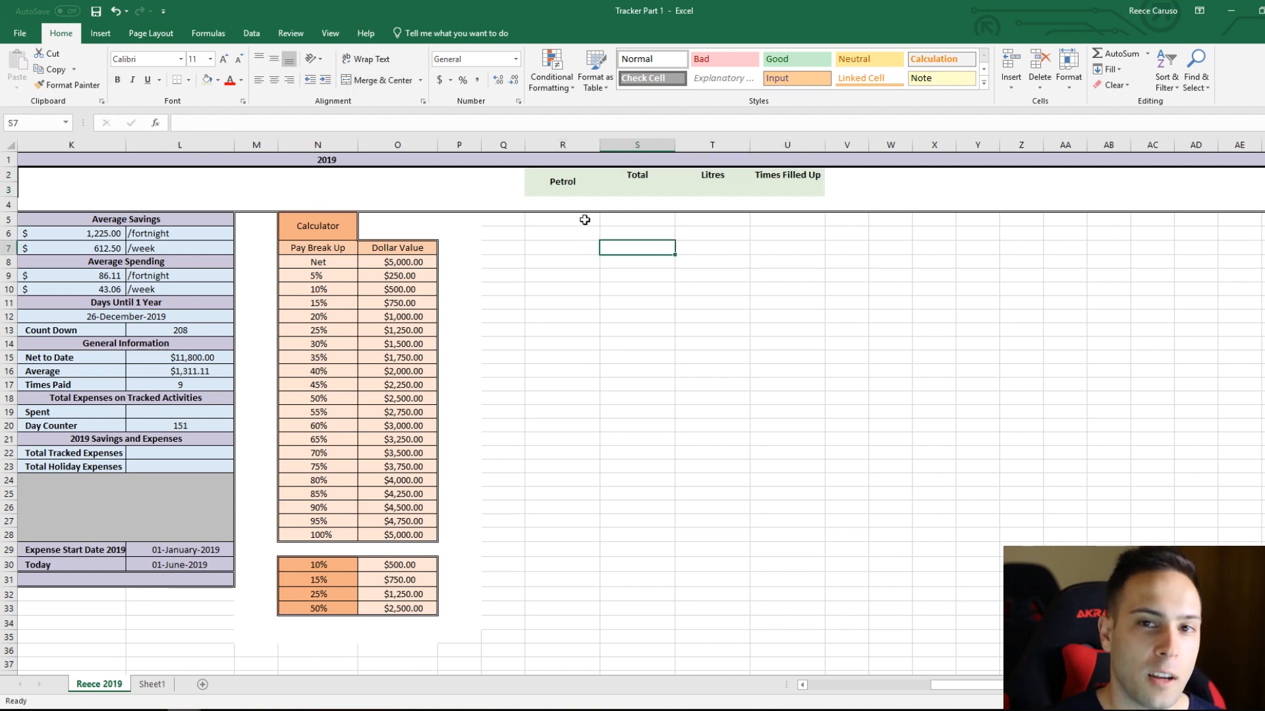
Step: Enter the column headings Cost, Litres, $ per/L and Days Between in R5, S5, T5 and U5
left_click(584, 223)
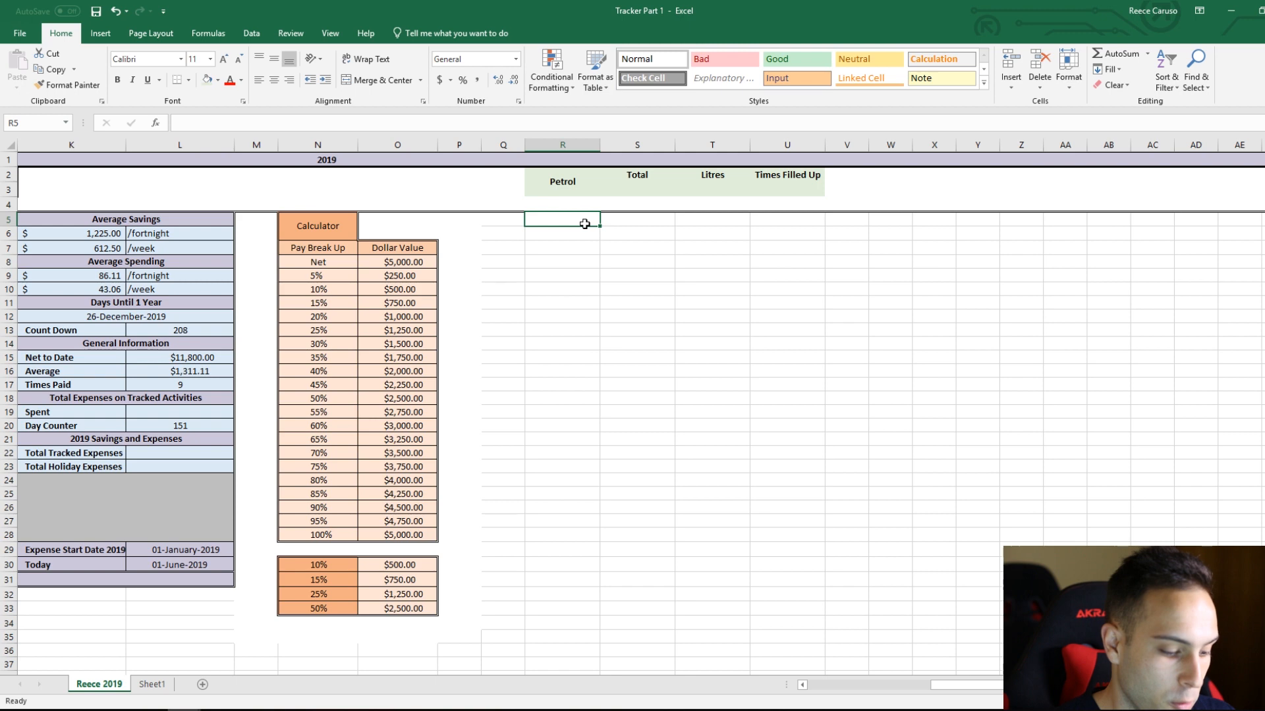
type("Cost")
key("Tab")
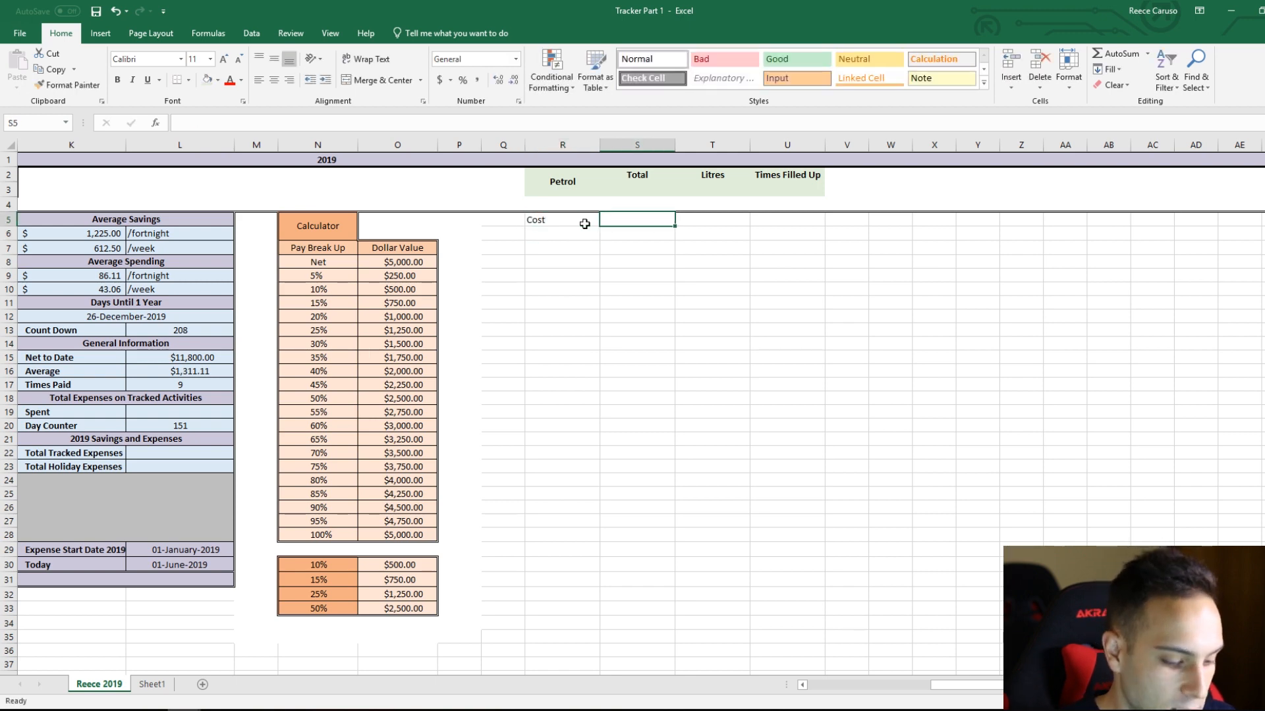
type("Litres")
key("Tab")
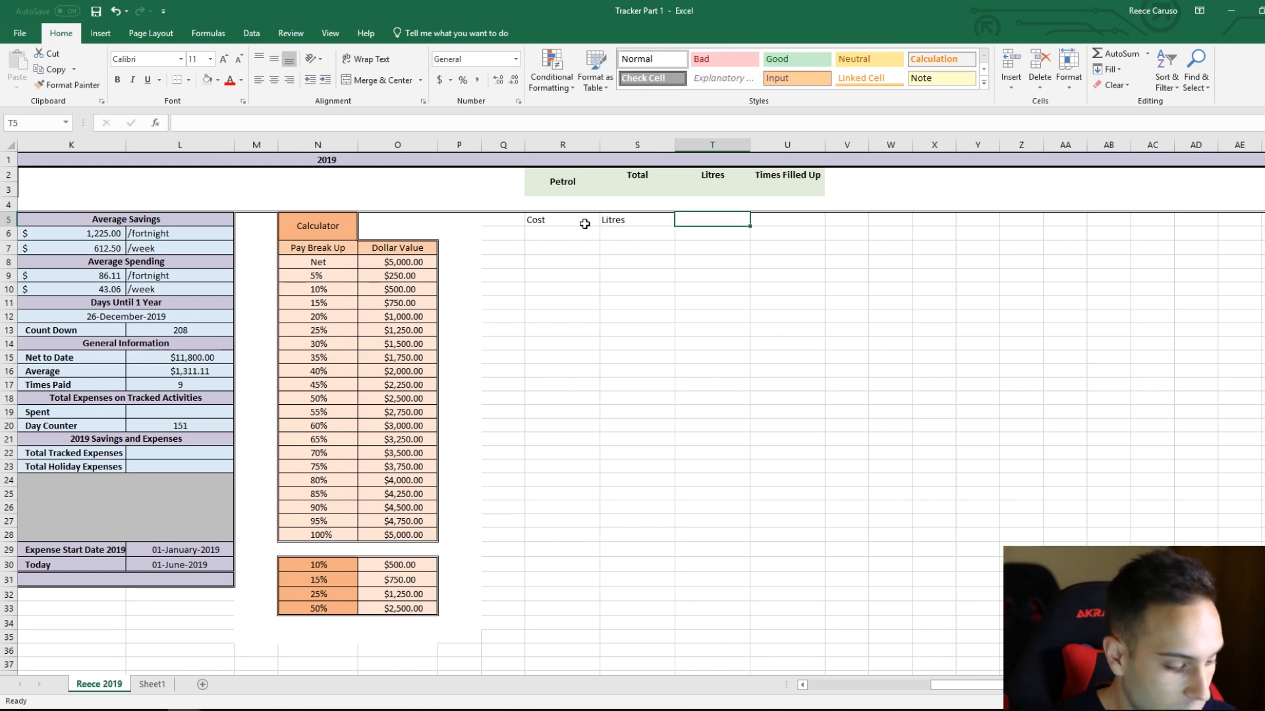
type("$")
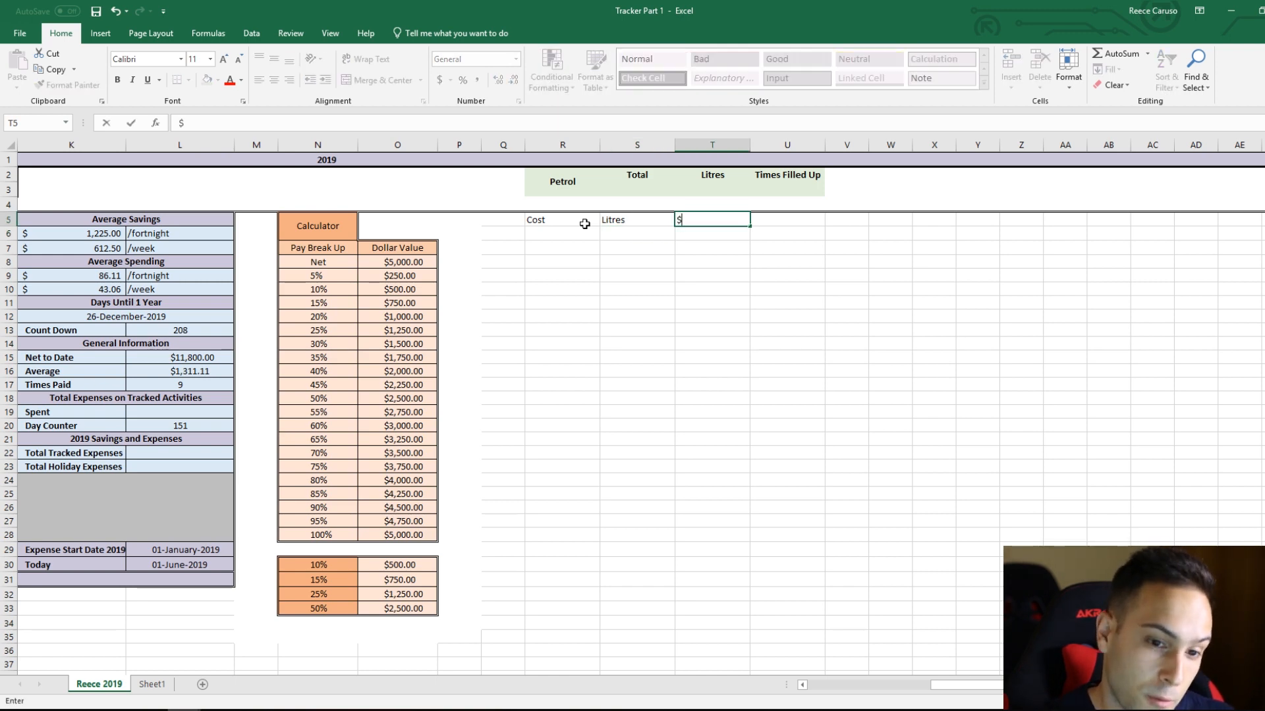
type(" per/L")
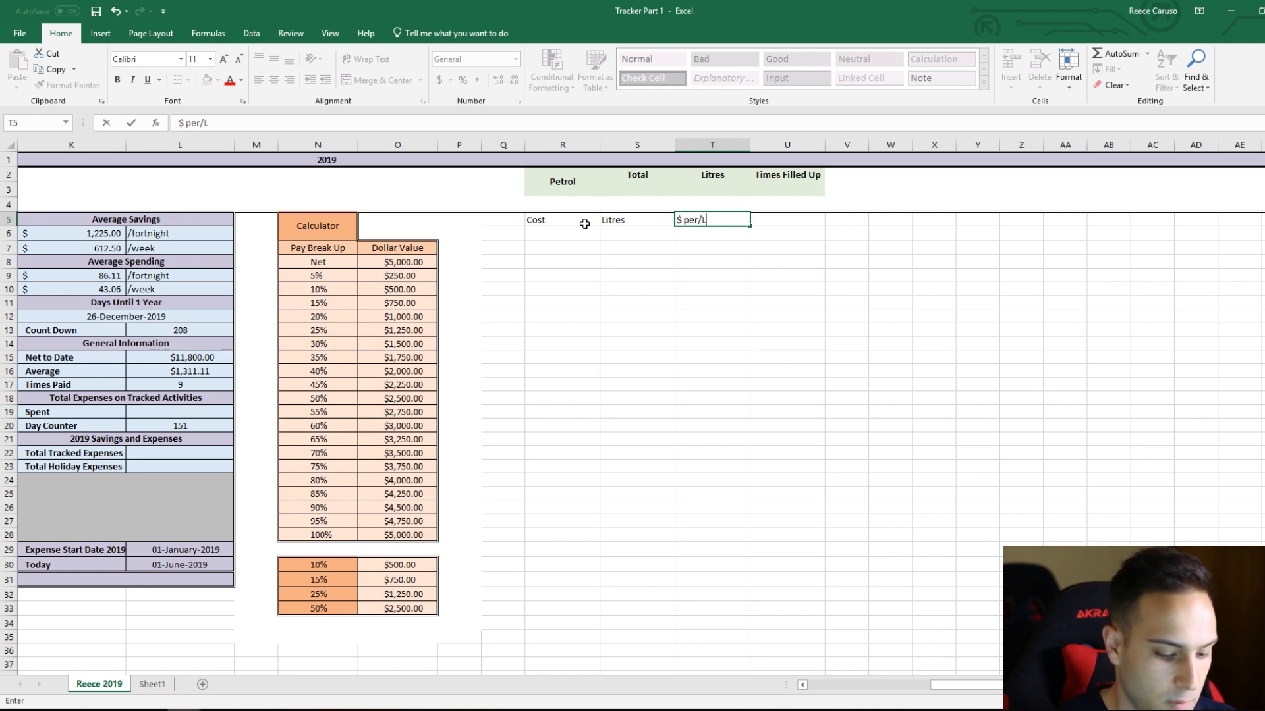
key("Tab")
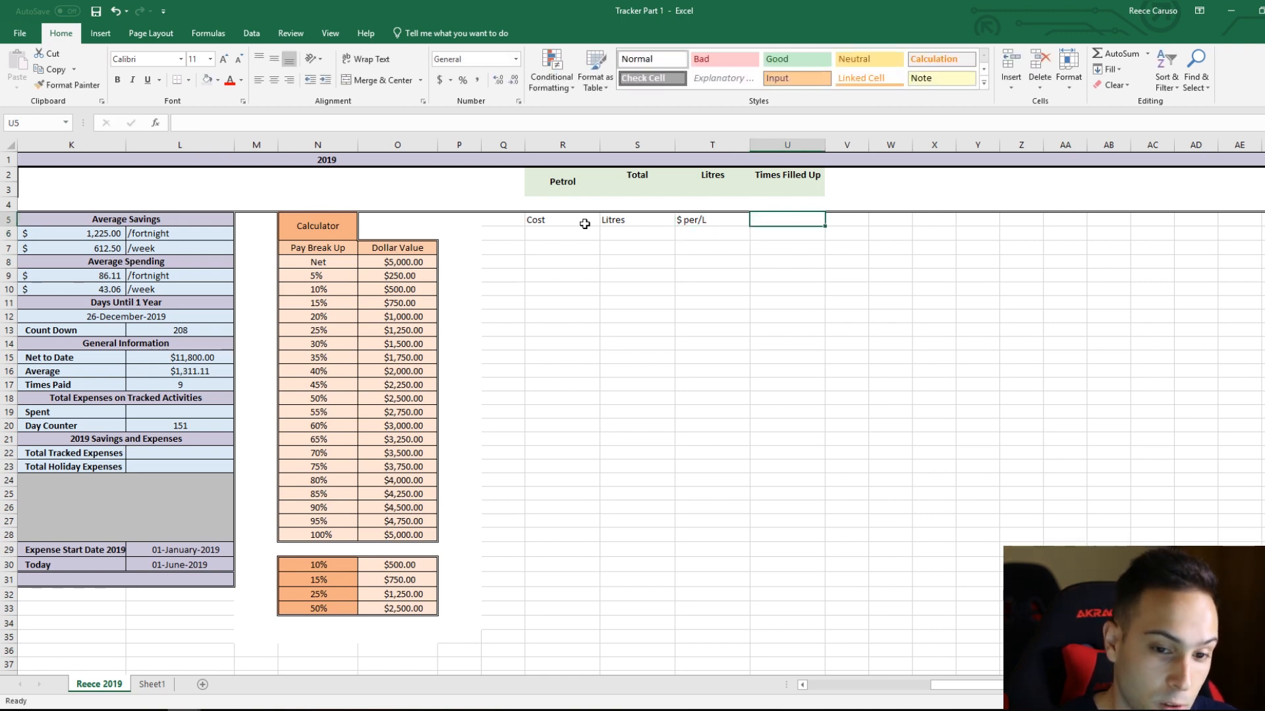
type("D")
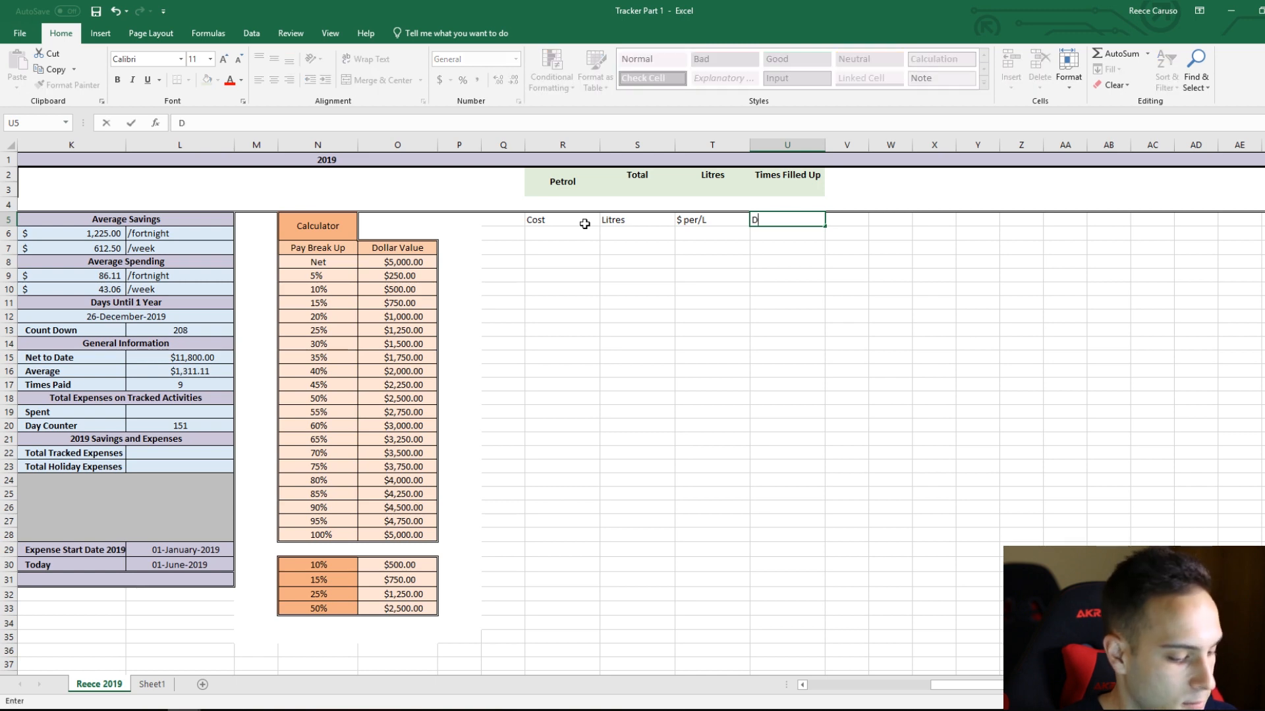
type("ays Betwee")
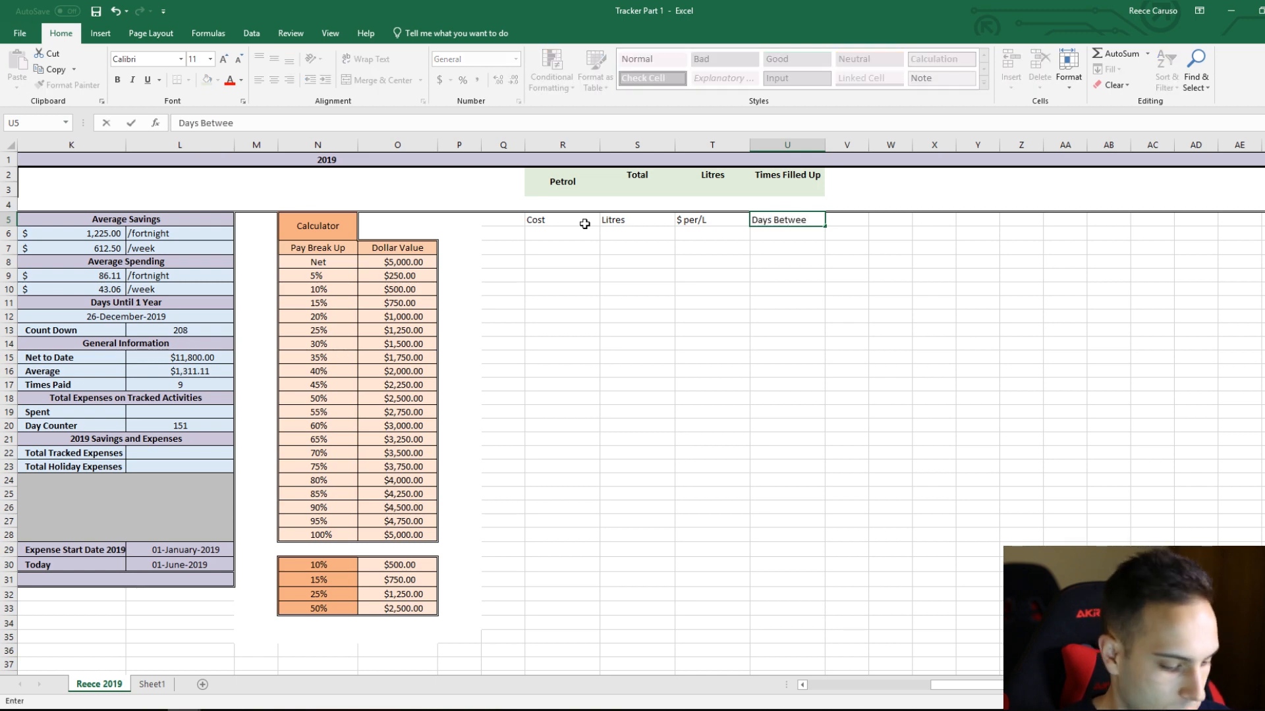
key("Return")
Step: Fill the headings in R5:U5 with Blue, Accent 5, Lighter 80% and check the colour's RGB values
left_click_drag(561, 221, 784, 221)
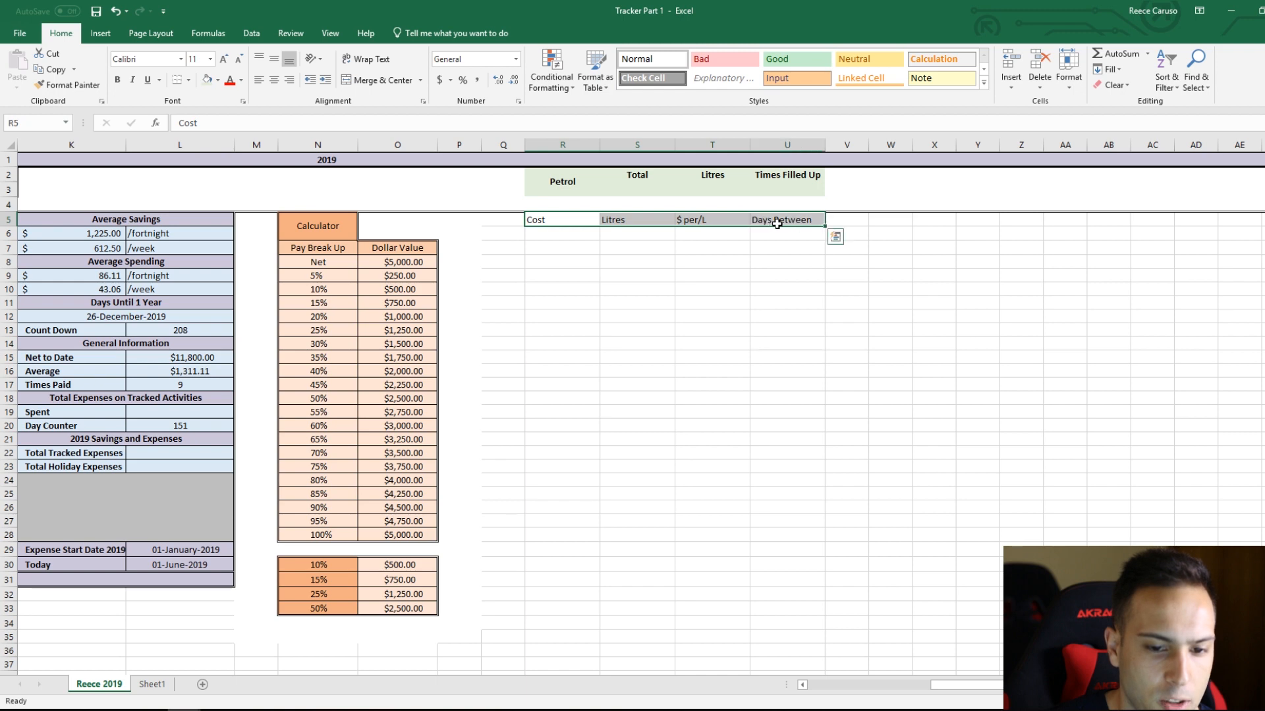
left_click(218, 80)
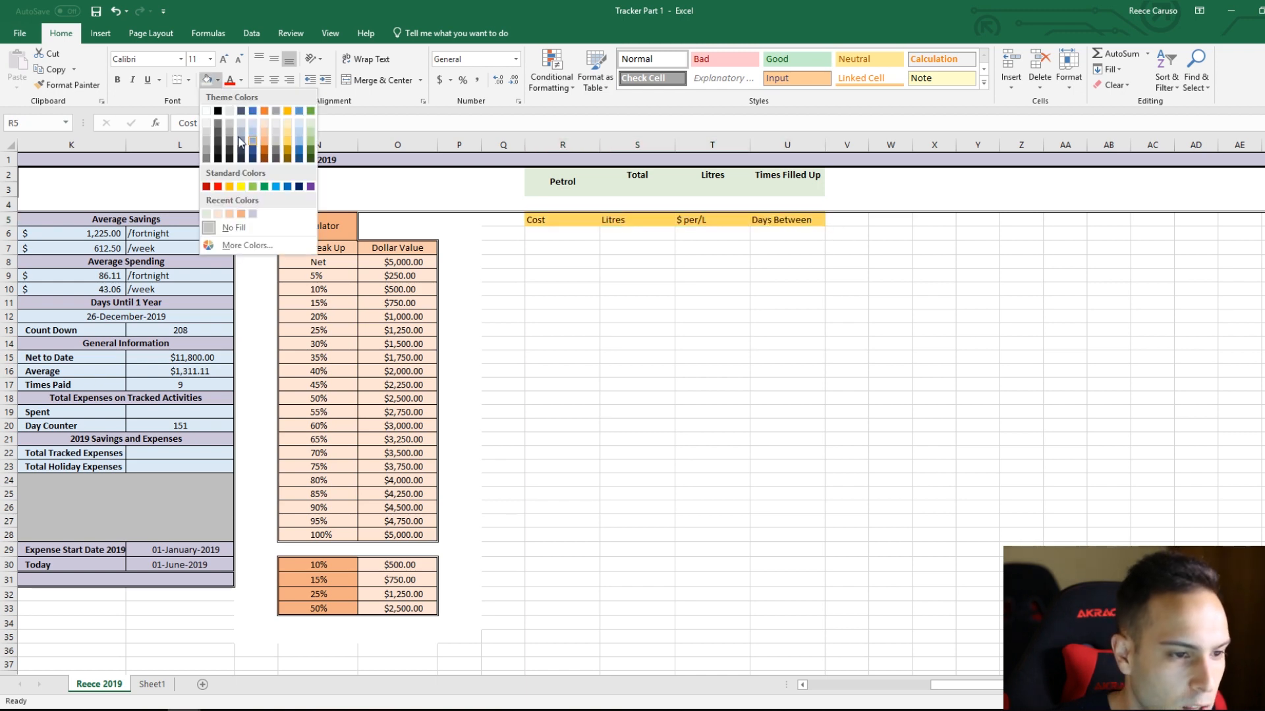
left_click(301, 123)
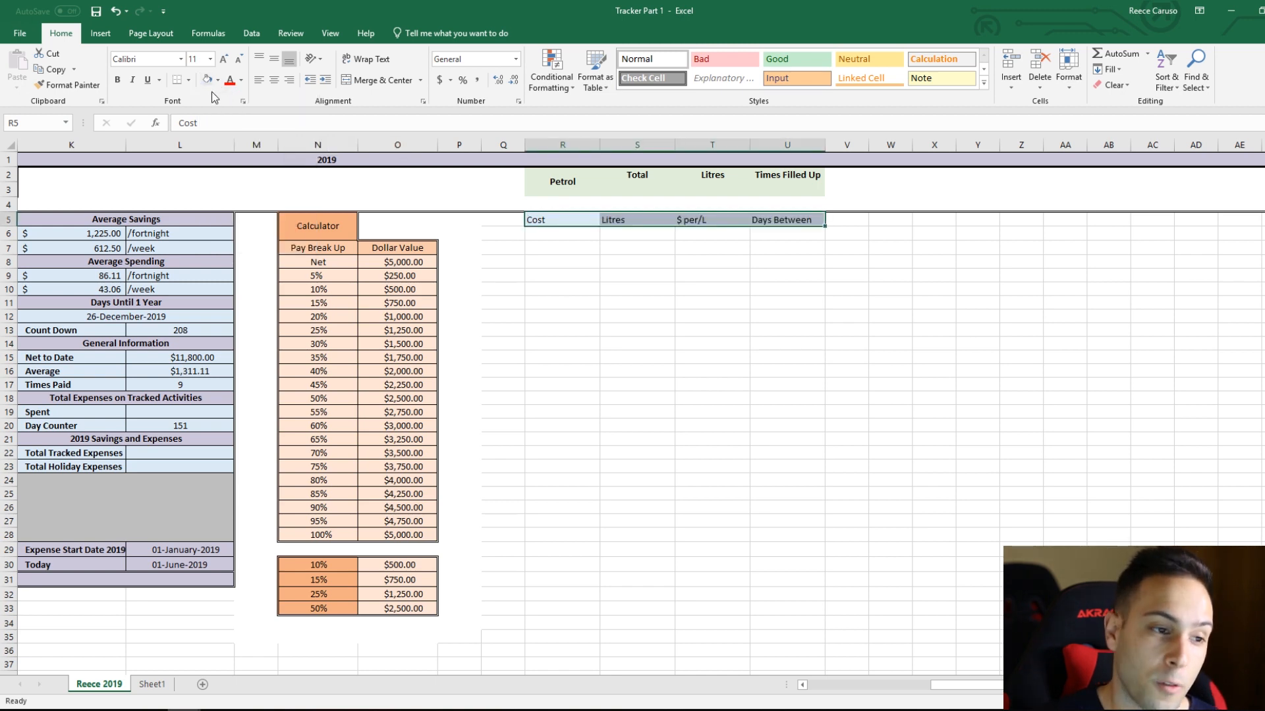
left_click(217, 80)
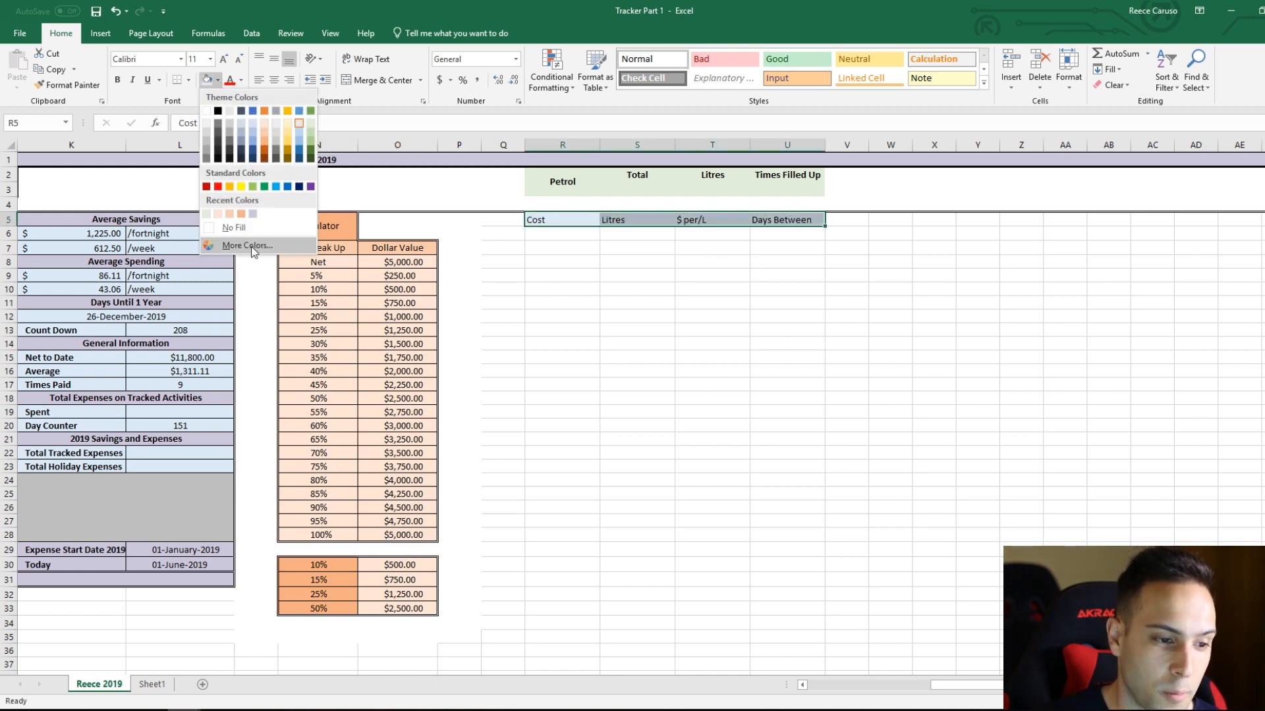
left_click(251, 246)
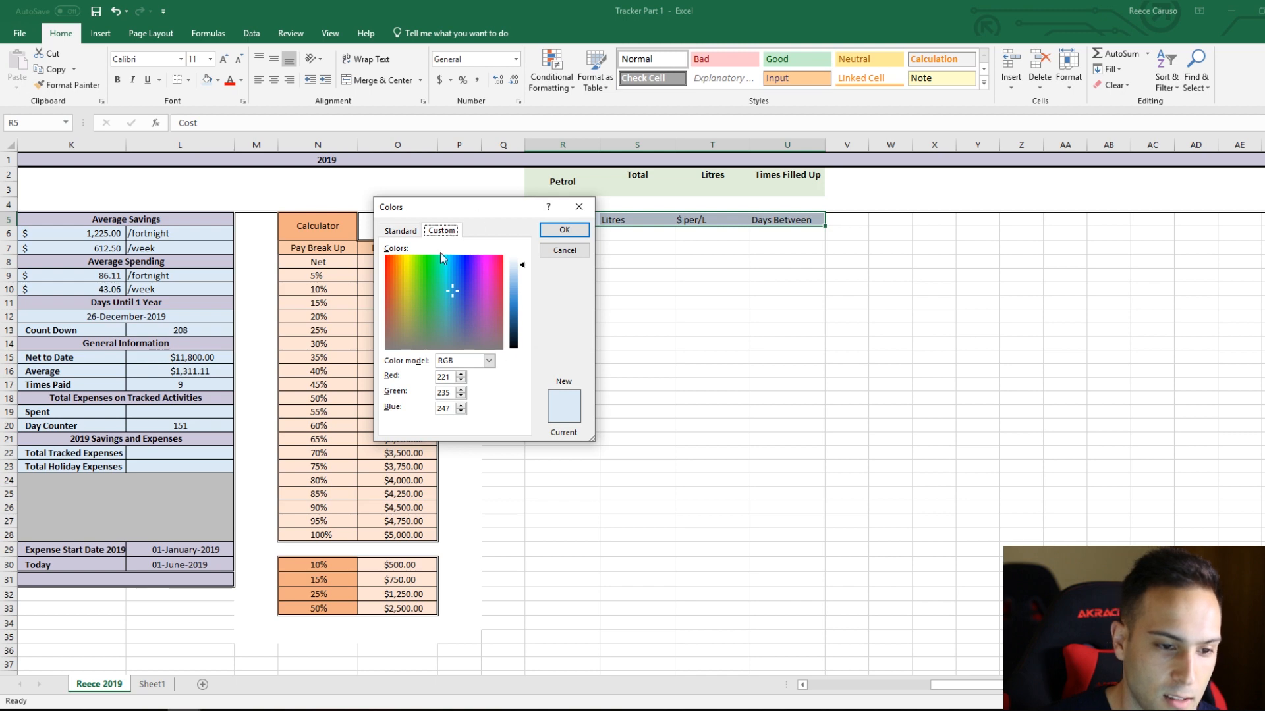
double_click(454, 378)
double_click(448, 393)
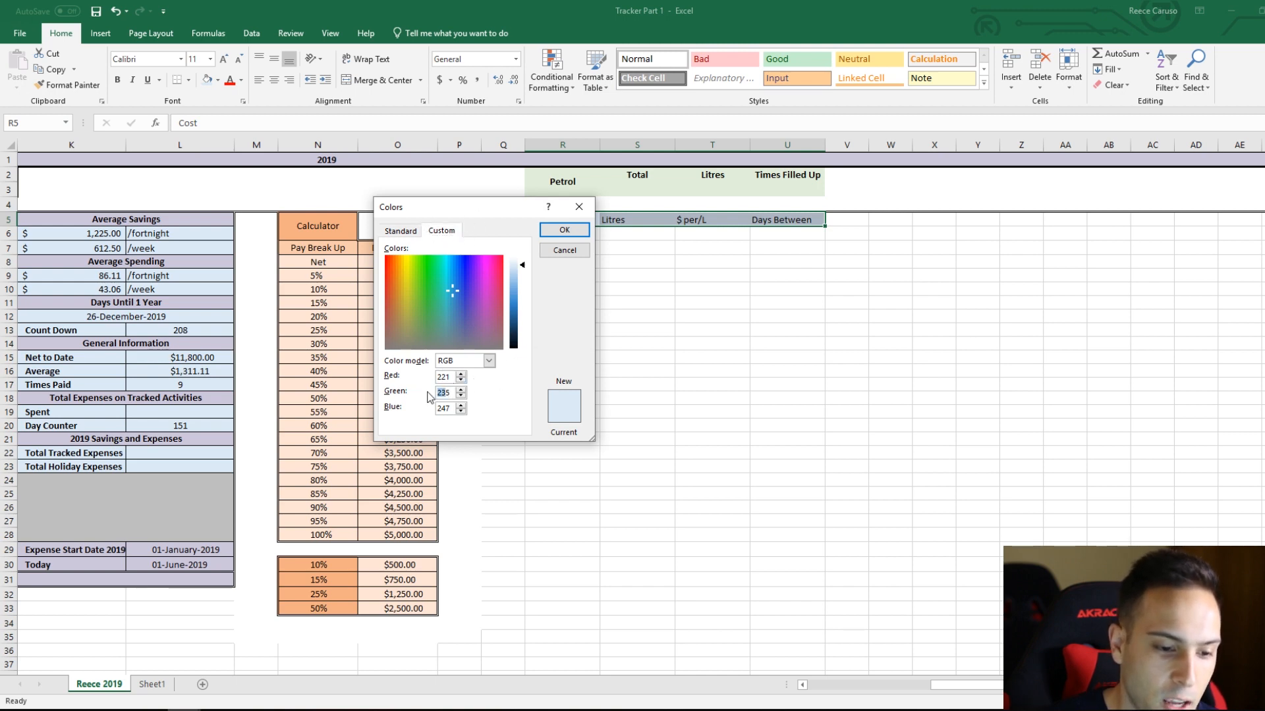
left_click(450, 408)
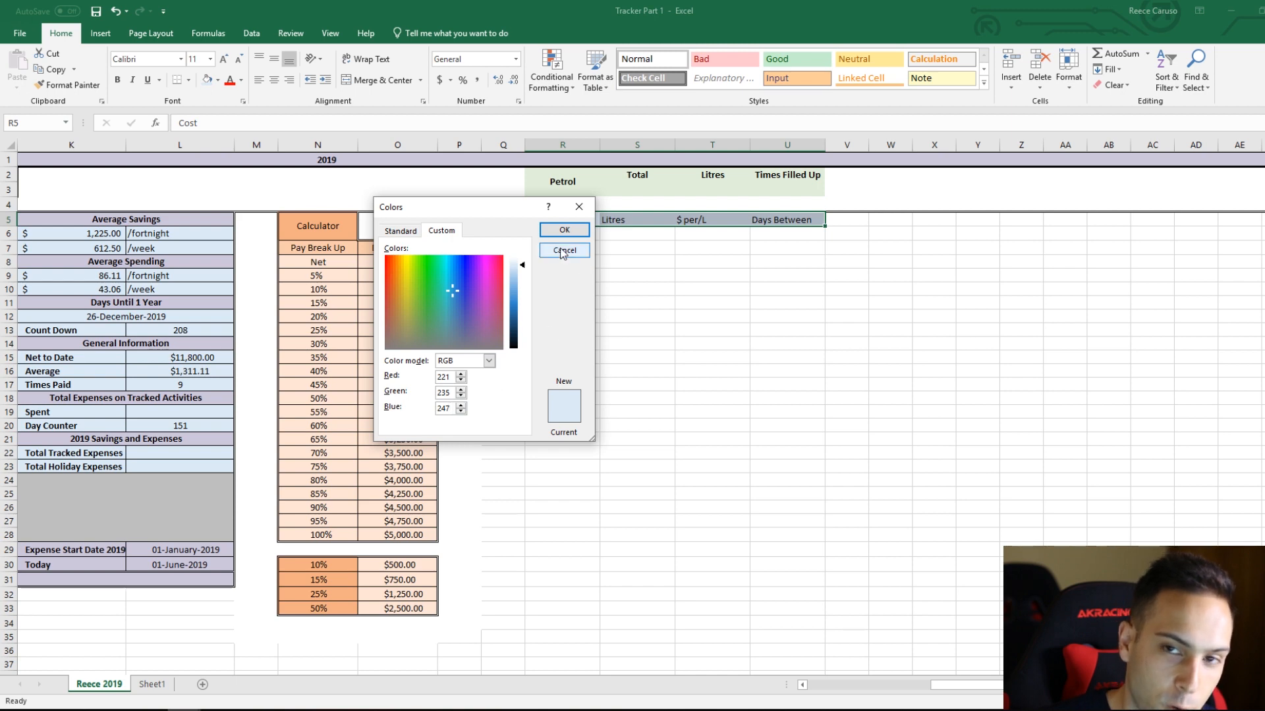
left_click(579, 206)
left_click(712, 261)
Step: Bold the headings in R5:U5 and centre them horizontally
left_click_drag(573, 224, 816, 221)
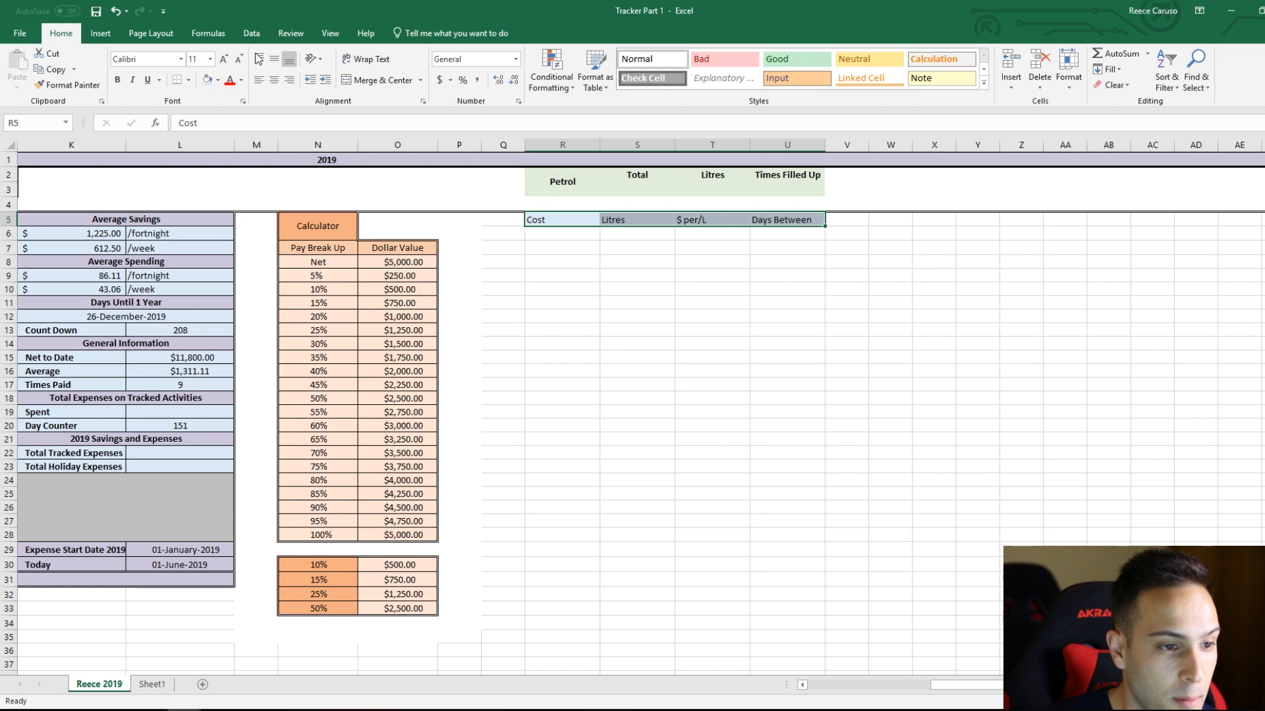
left_click(274, 80)
left_click(118, 84)
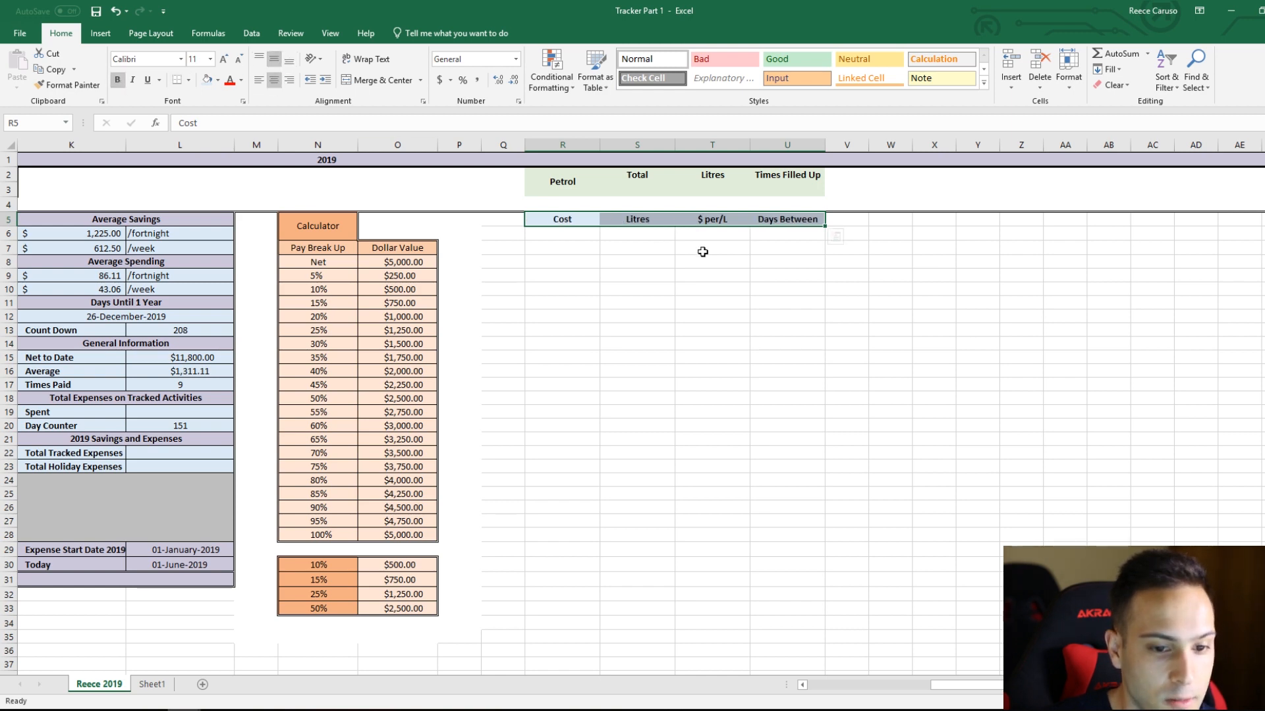
left_click(738, 262)
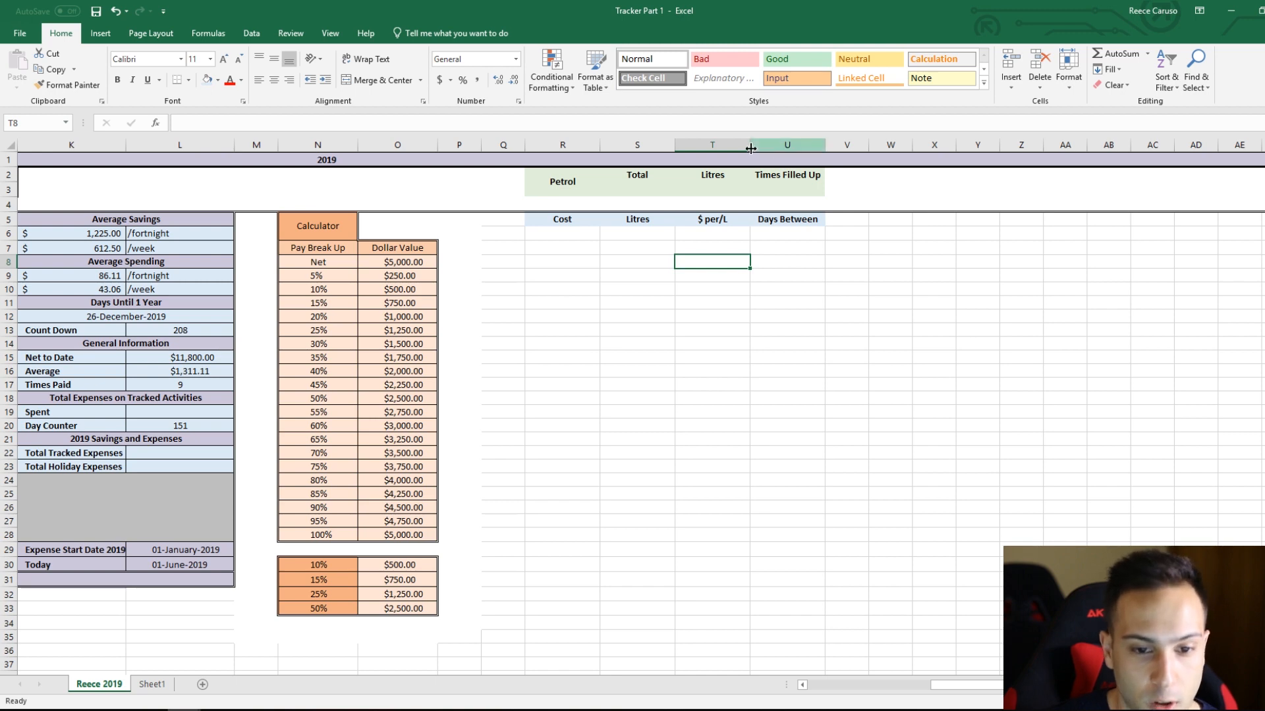
Step: Insert a new column before column U, between the $ per/L and Days Between headings
right_click(784, 144)
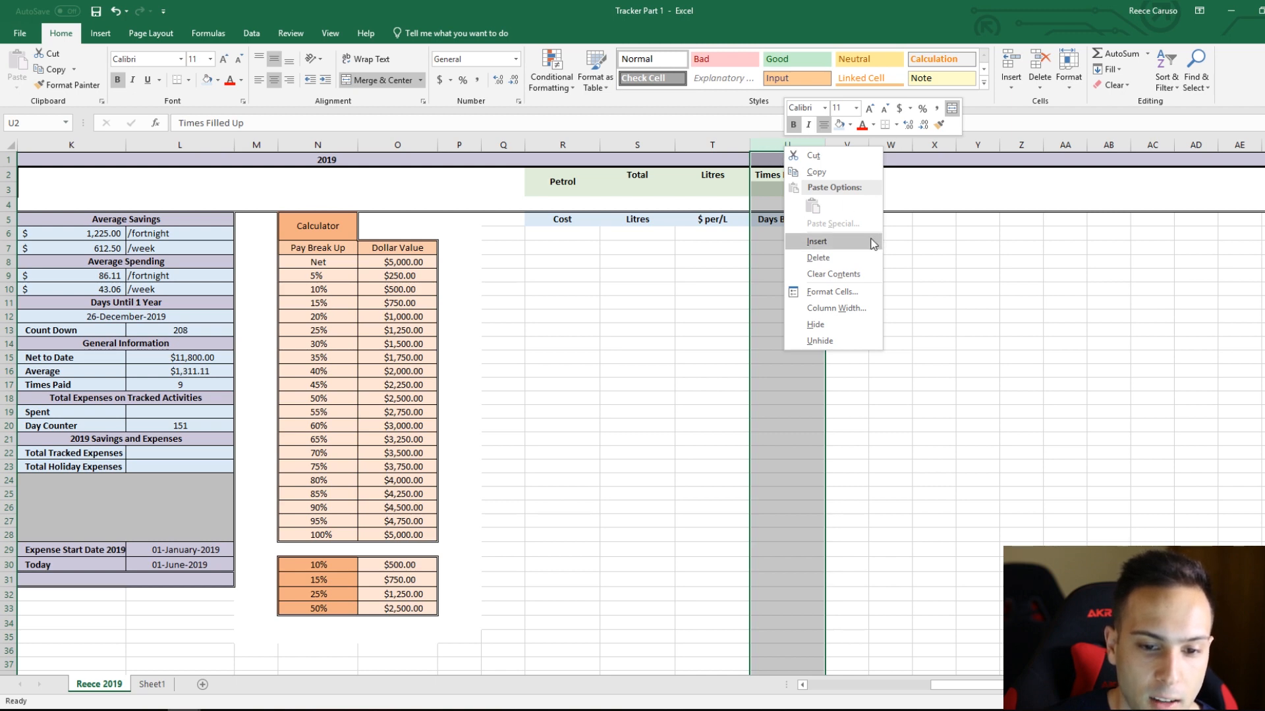
left_click(817, 242)
left_click(865, 273)
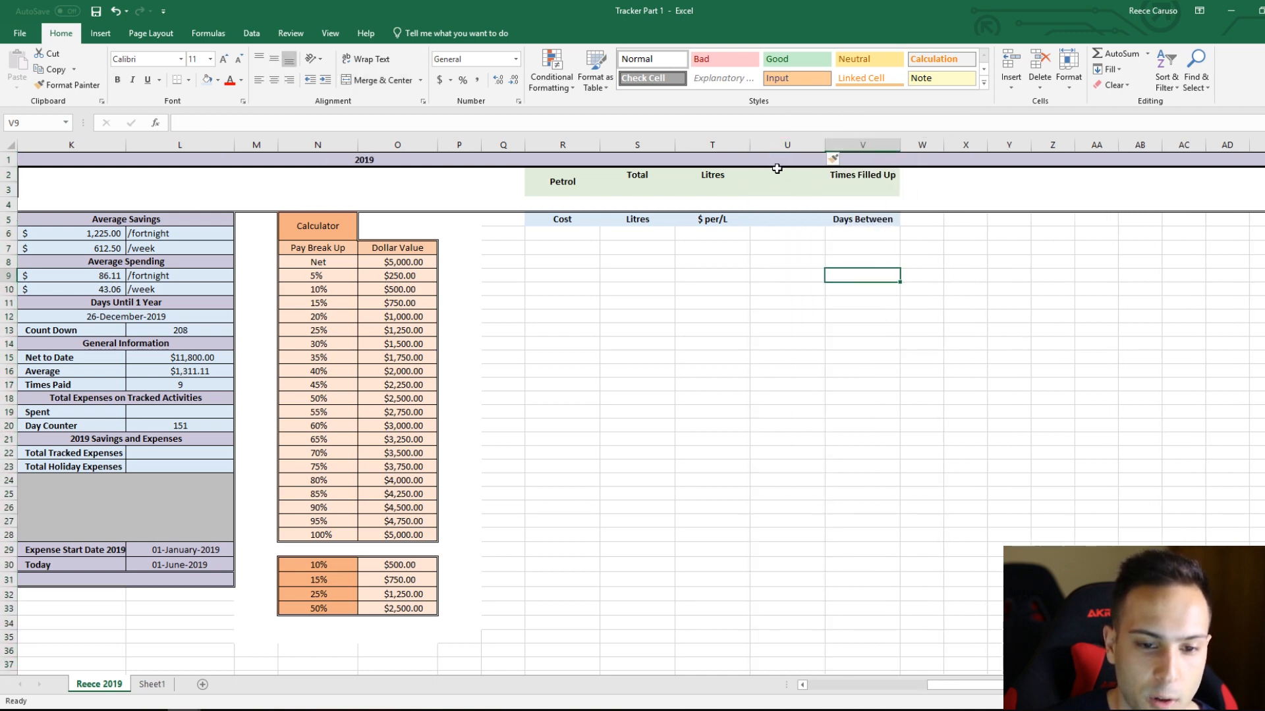
Step: Enter the heading Date in U5 of the inserted column
left_click(779, 172)
left_click(790, 219)
left_click(564, 221)
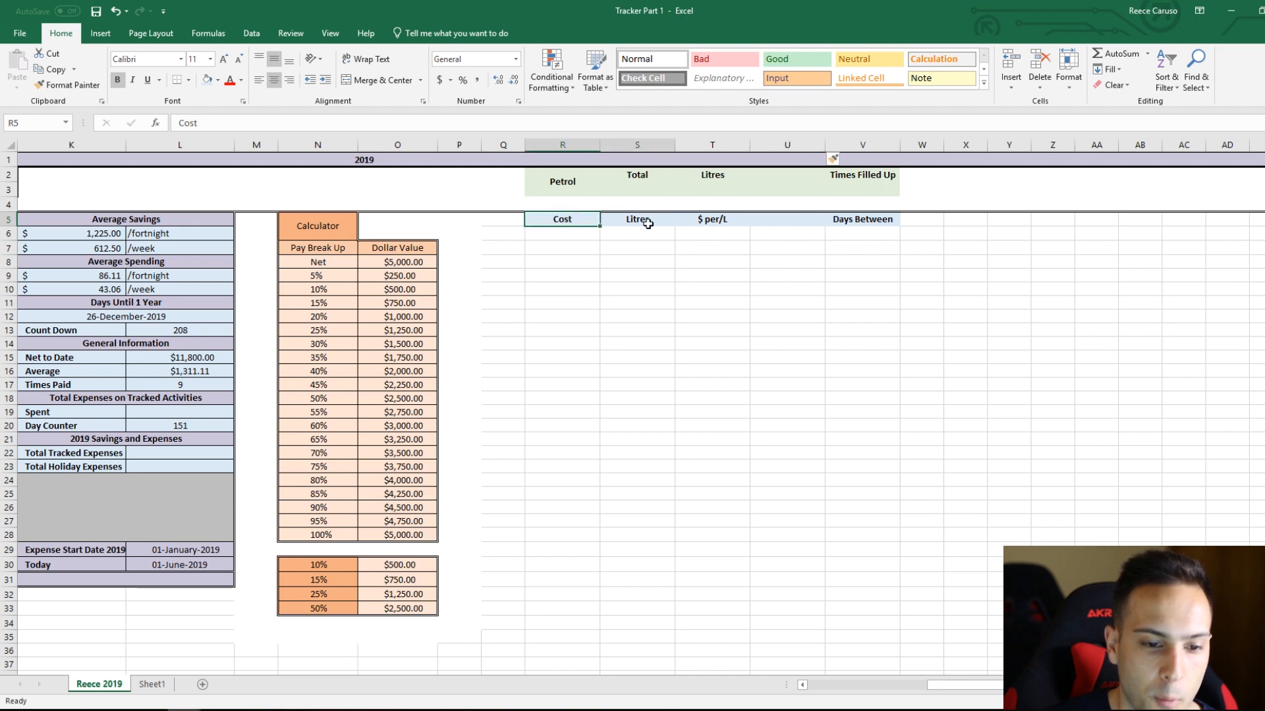
left_click_drag(648, 224, 846, 220)
left_click(780, 248)
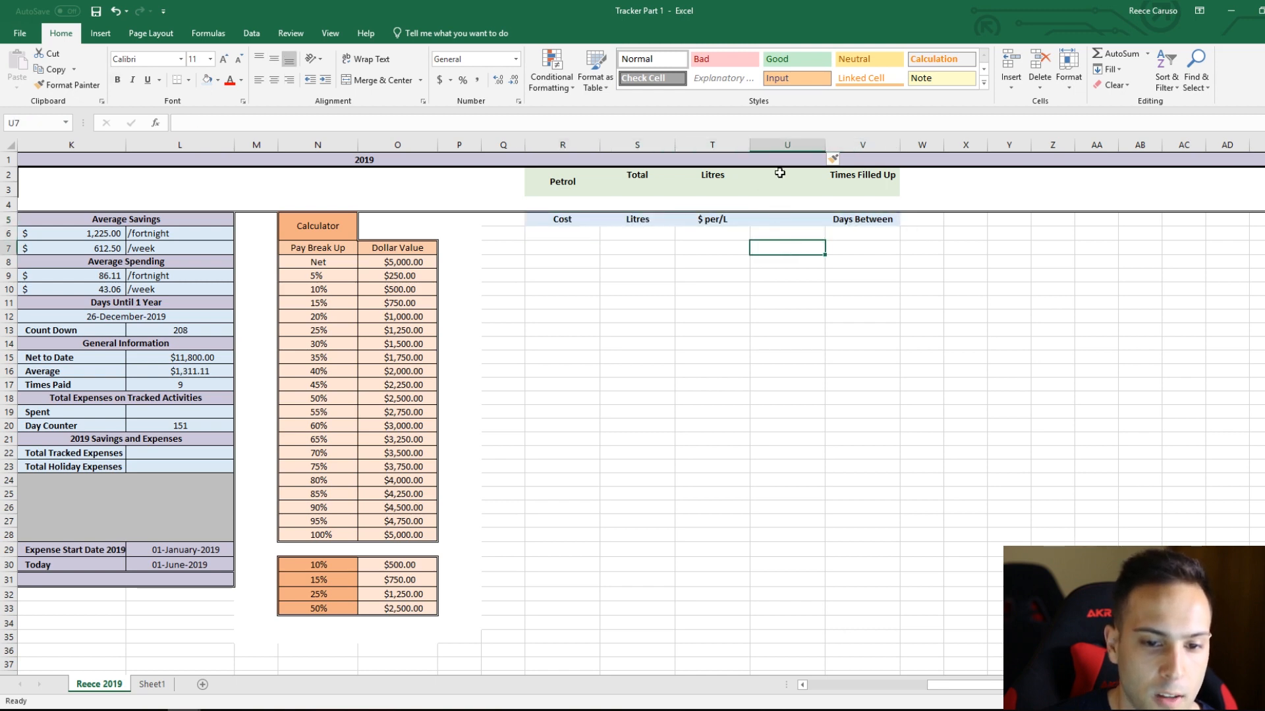
left_click(776, 221)
type("Date")
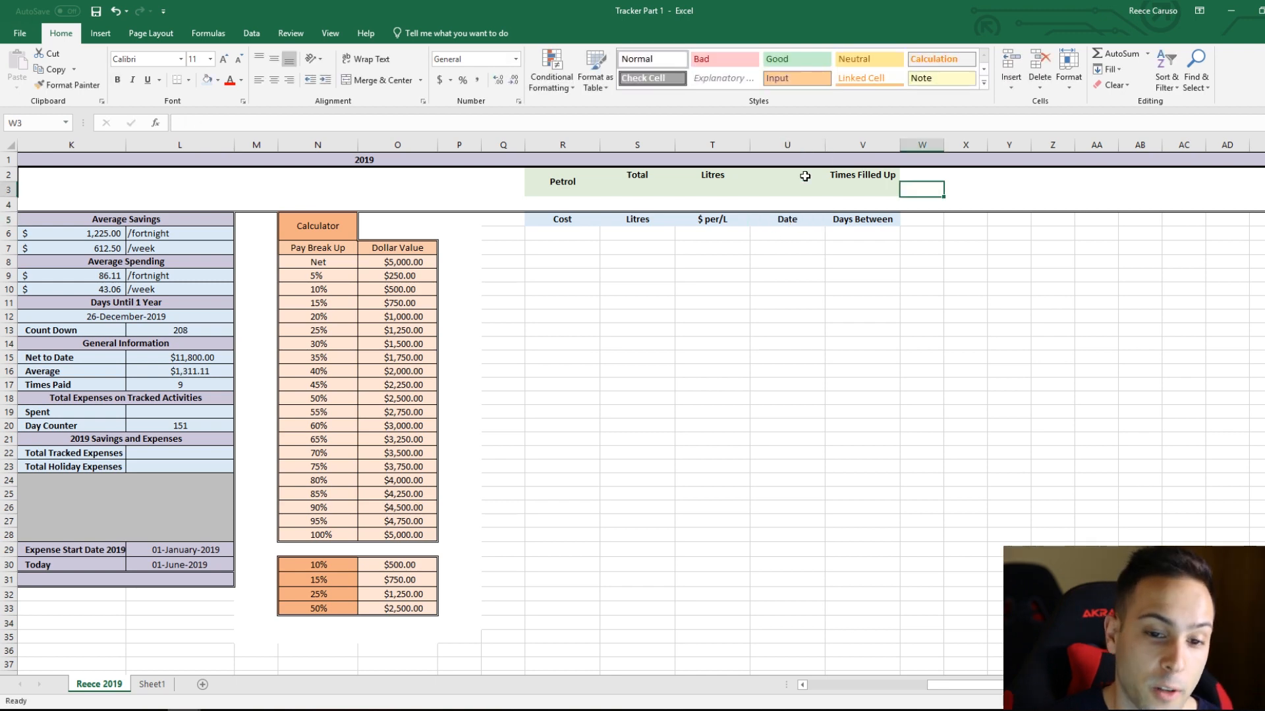
left_click(805, 175)
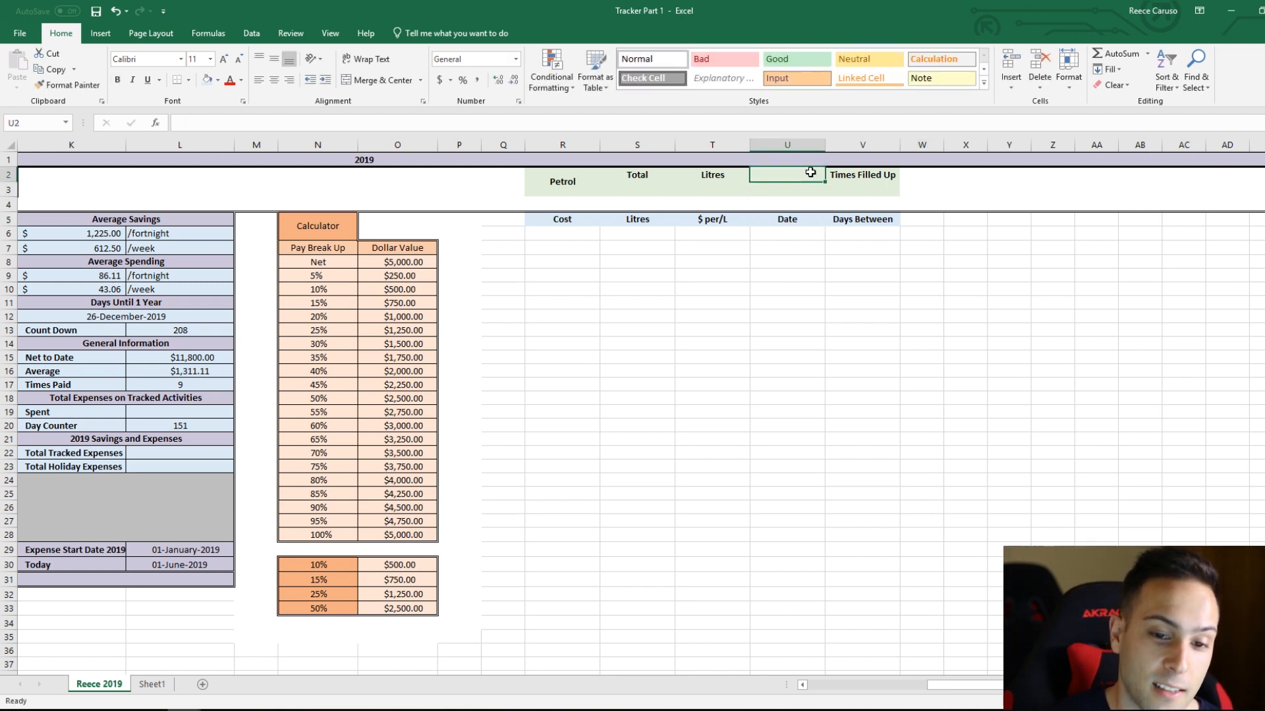
Step: Merge and centre the Times Filled Up heading across U2:V2, and merge the empty cells U3:V3 beneath it
left_click(876, 176)
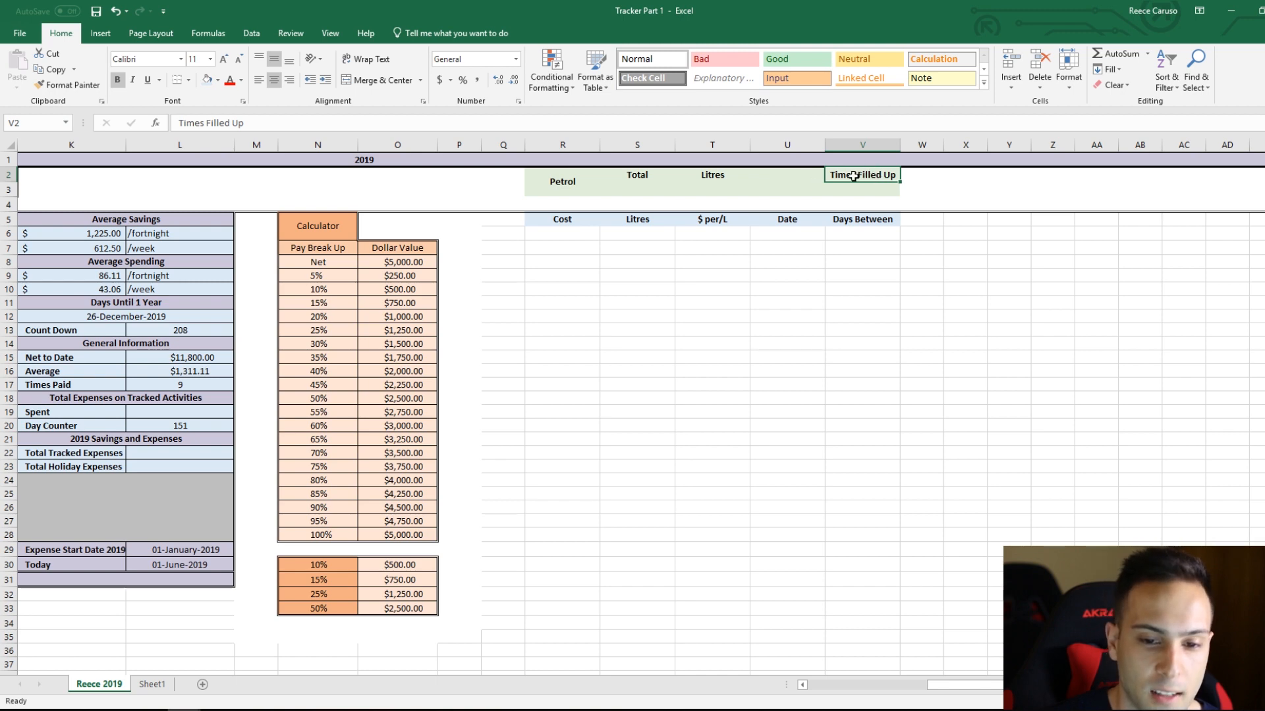
double_click(864, 174)
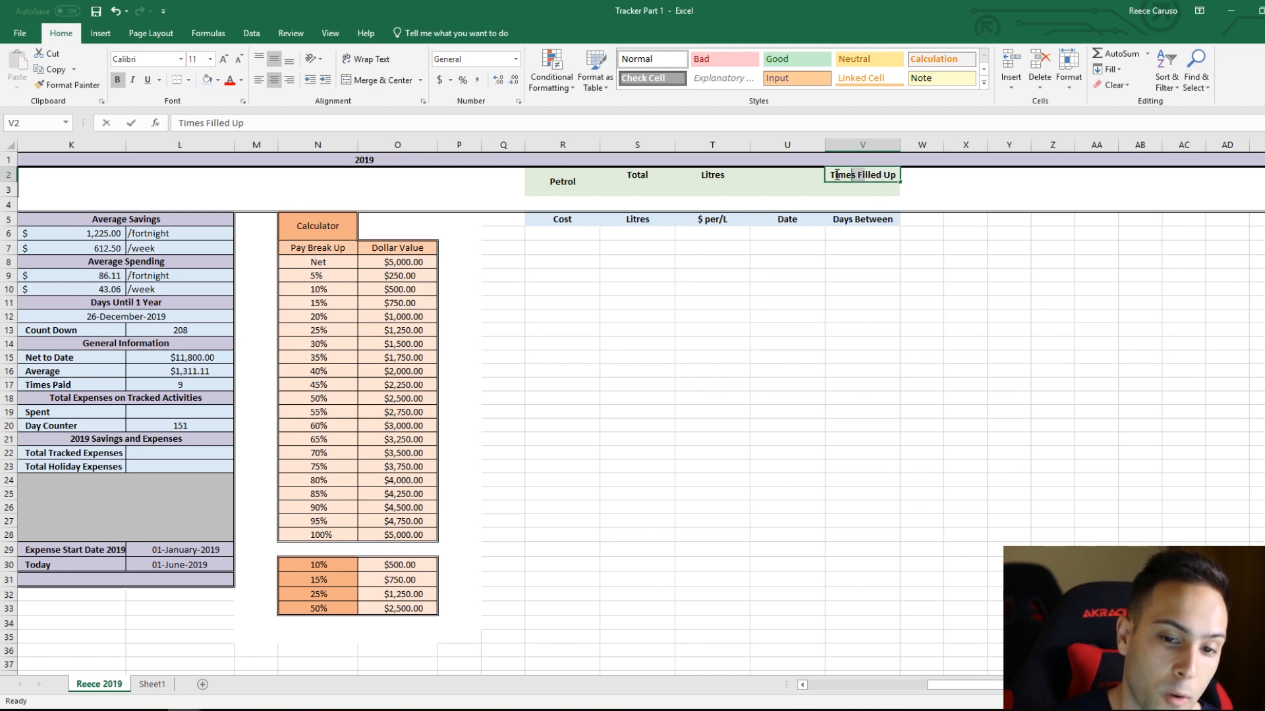
left_click(788, 176)
left_click_drag(854, 172, 813, 174)
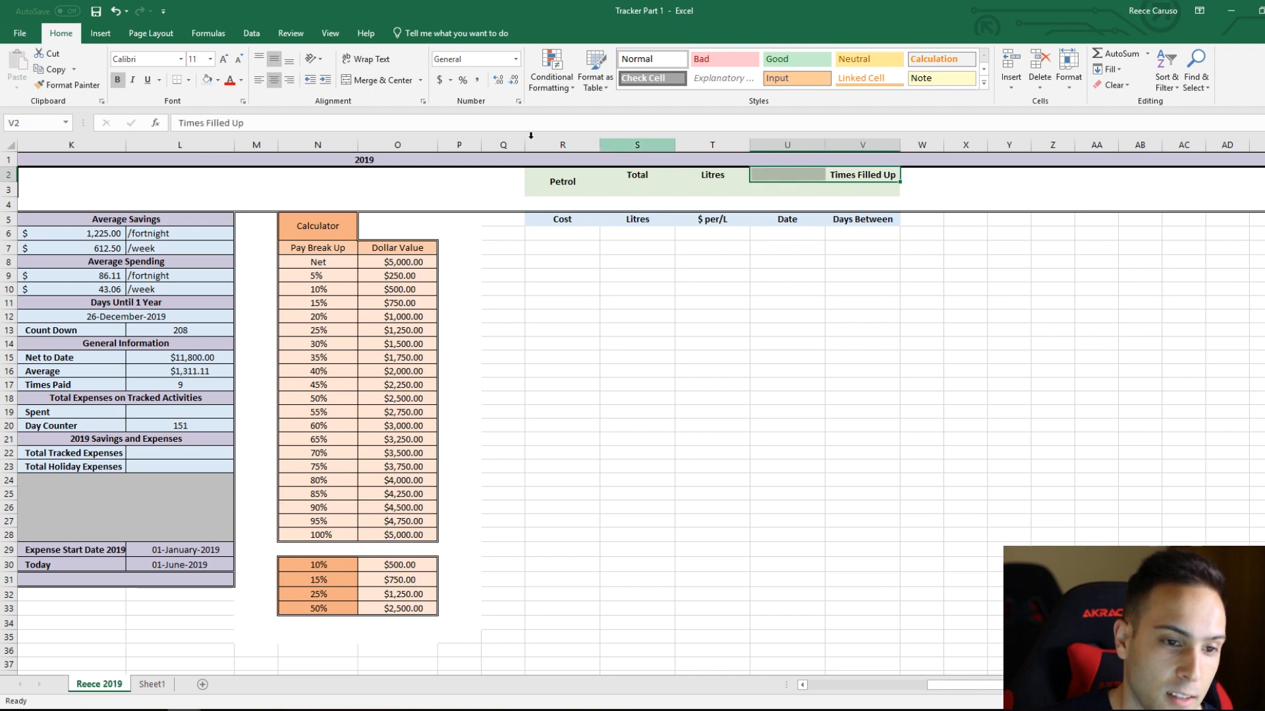
left_click(366, 80)
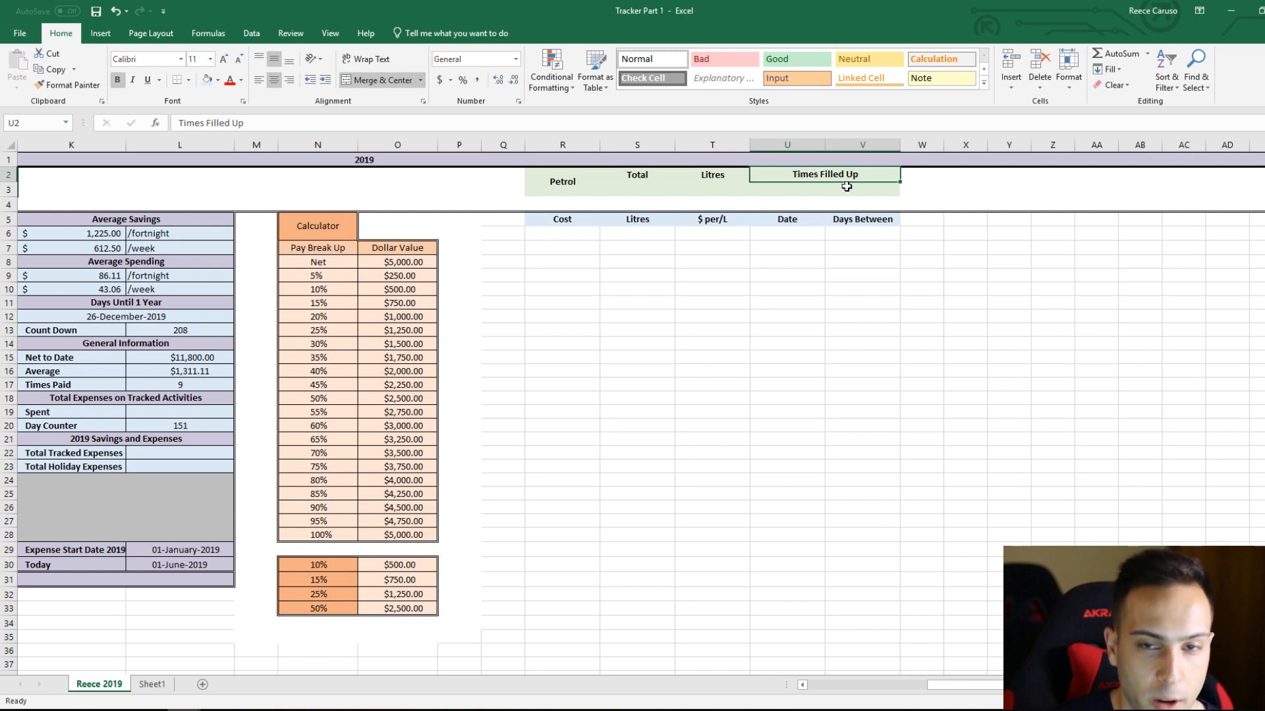
left_click_drag(857, 194, 799, 184)
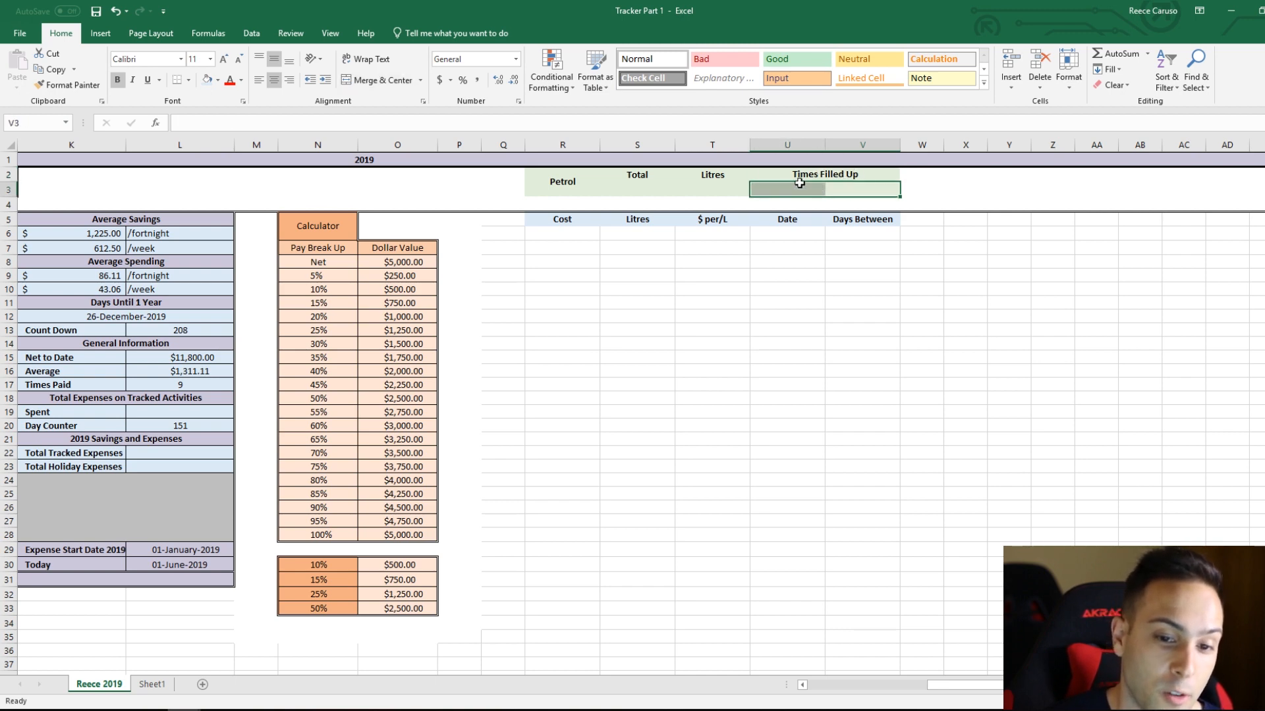
left_click(356, 86)
left_click(708, 288)
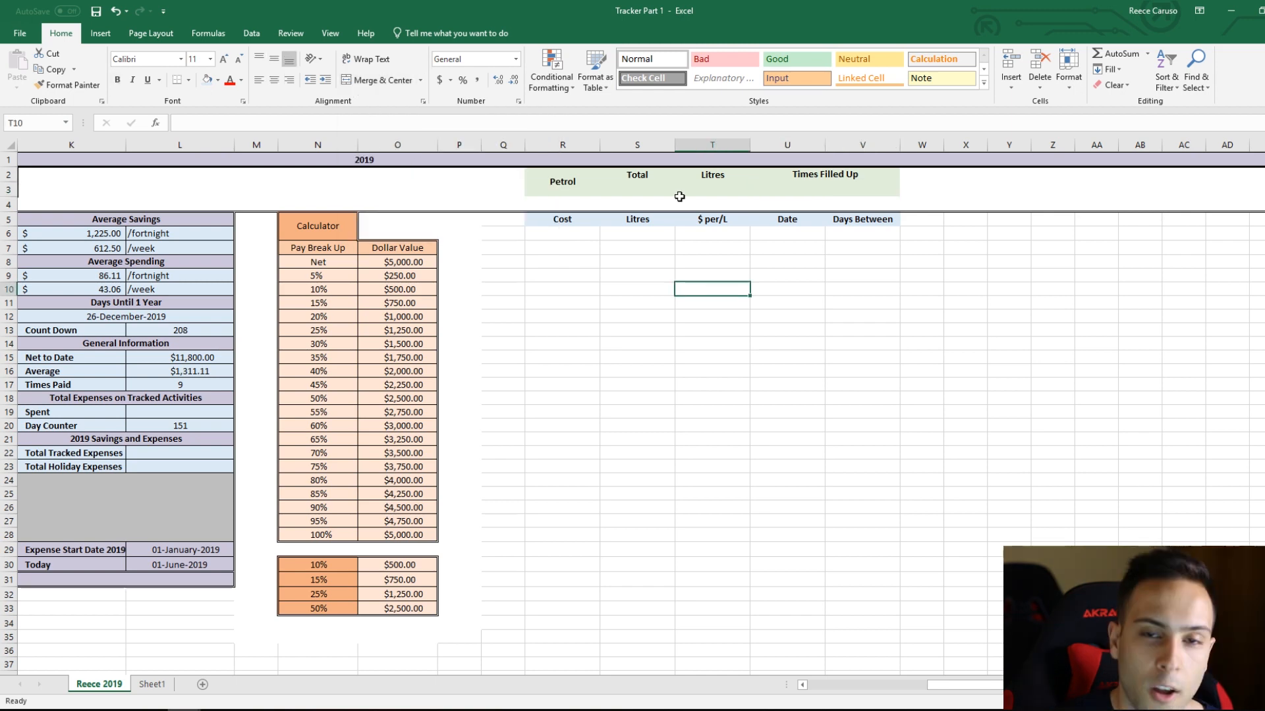
Step: Draw a thick outline border around the green Petrol summary block R2:V3
left_click(189, 80)
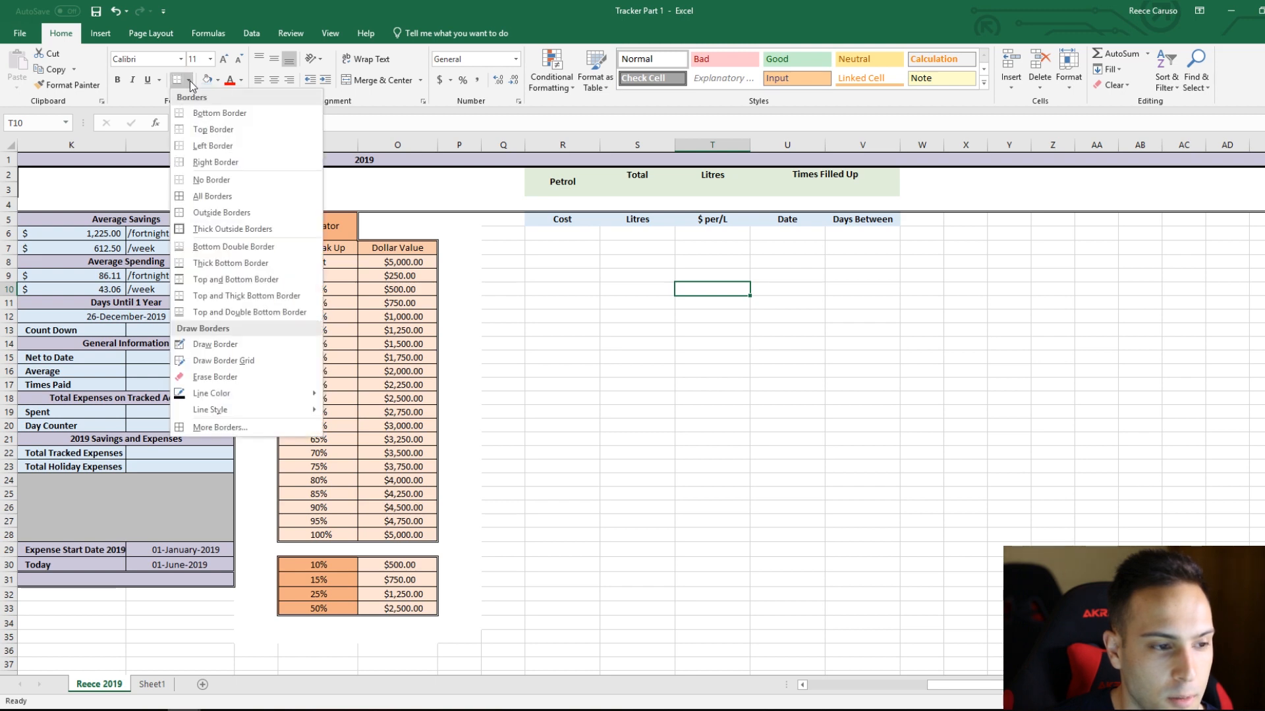
mouse_move(258, 413)
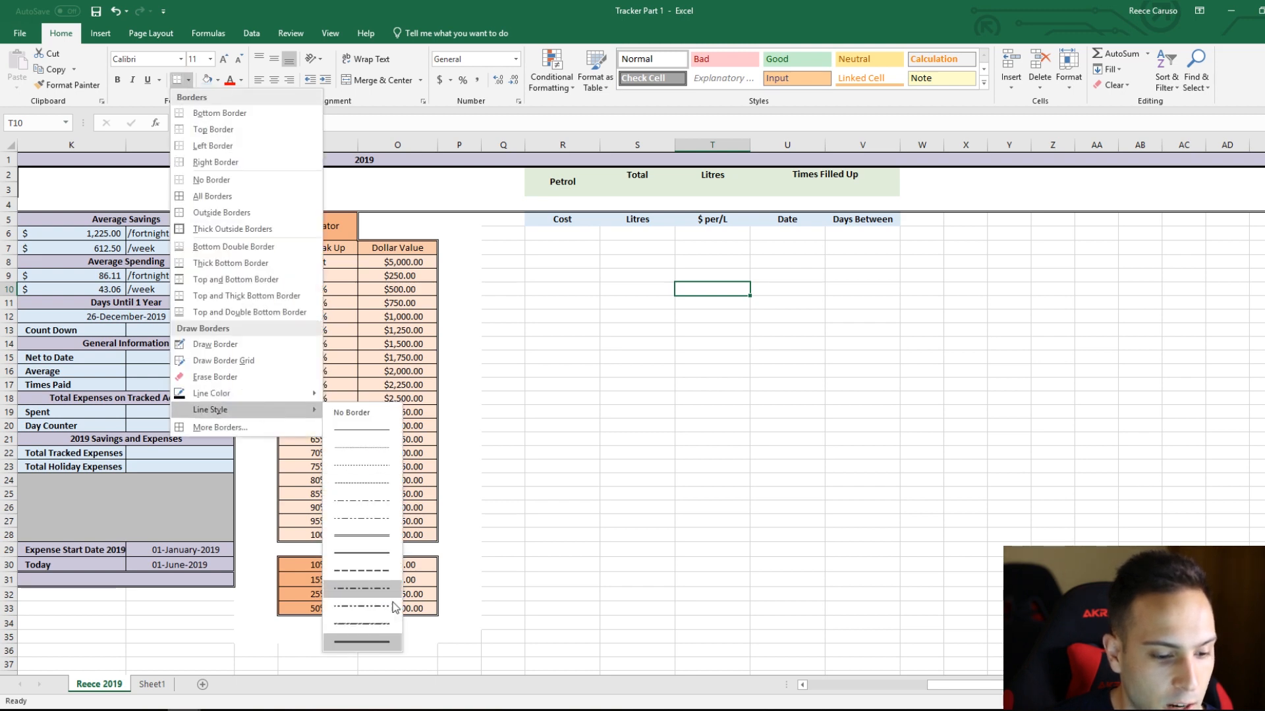
left_click(379, 648)
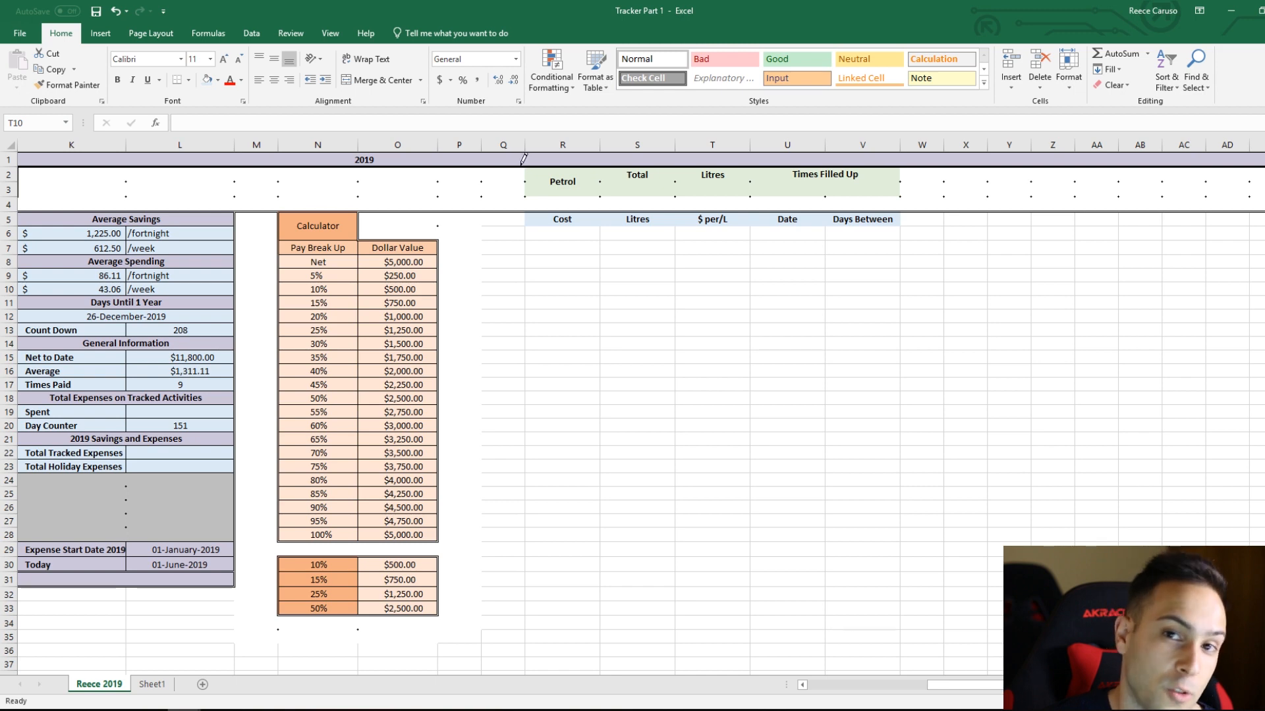
mouse_move(526, 166)
left_mouse_down()
mouse_move(526, 185)
mouse_move(751, 192)
mouse_move(872, 191)
mouse_move(909, 170)
mouse_move(899, 196)
left_mouse_up()
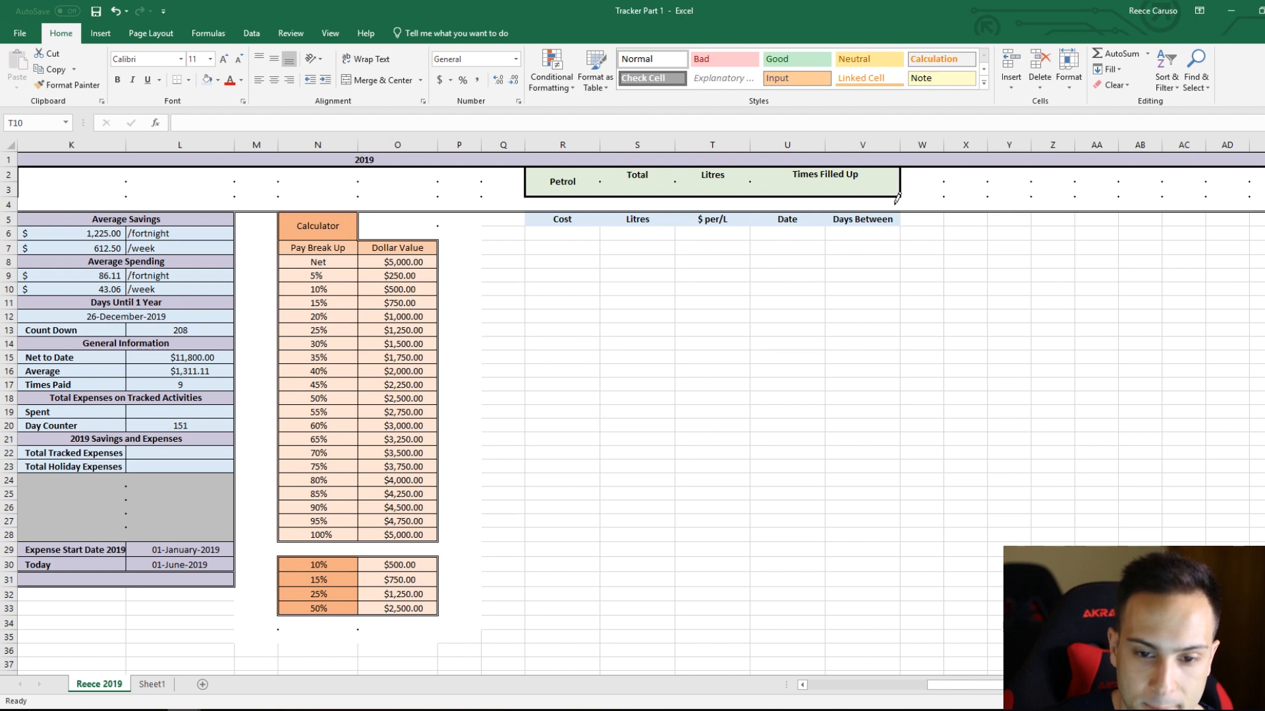
Step: Draw thin vertical divider lines between the Petrol, Total, Litres and Times Filled Up cells in the summary block
left_click(188, 82)
mouse_move(243, 412)
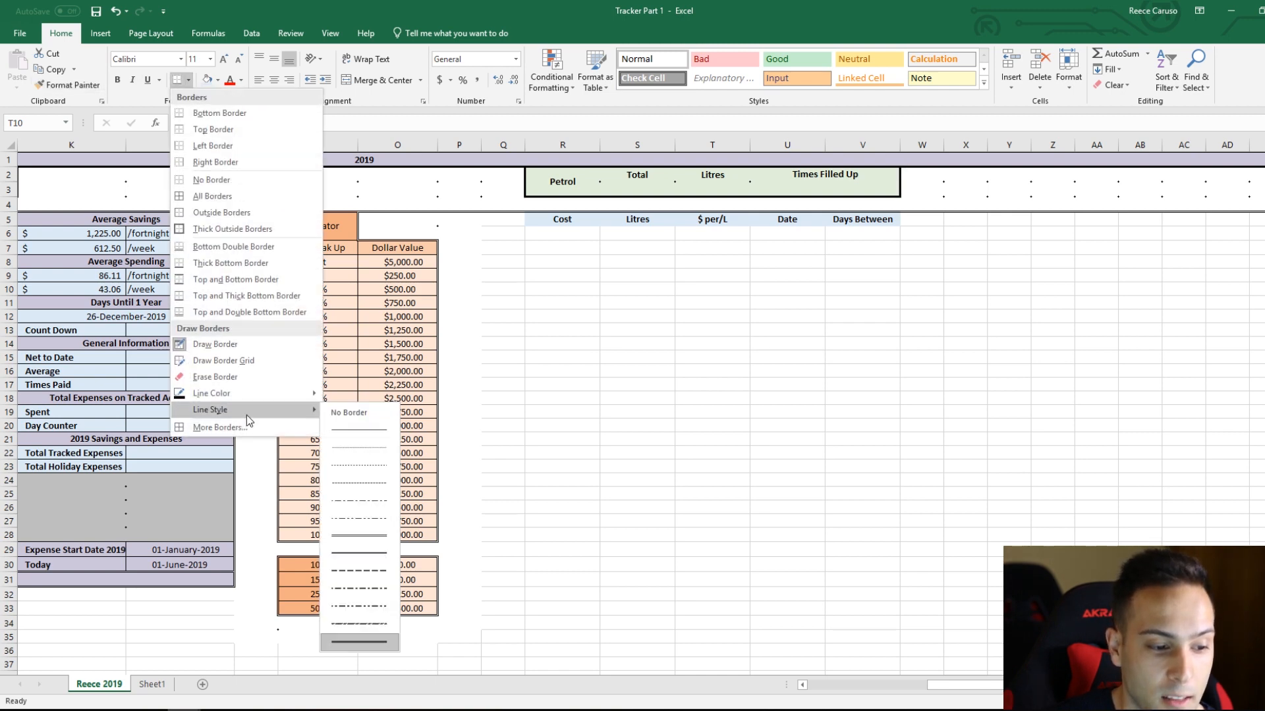
left_click(364, 433)
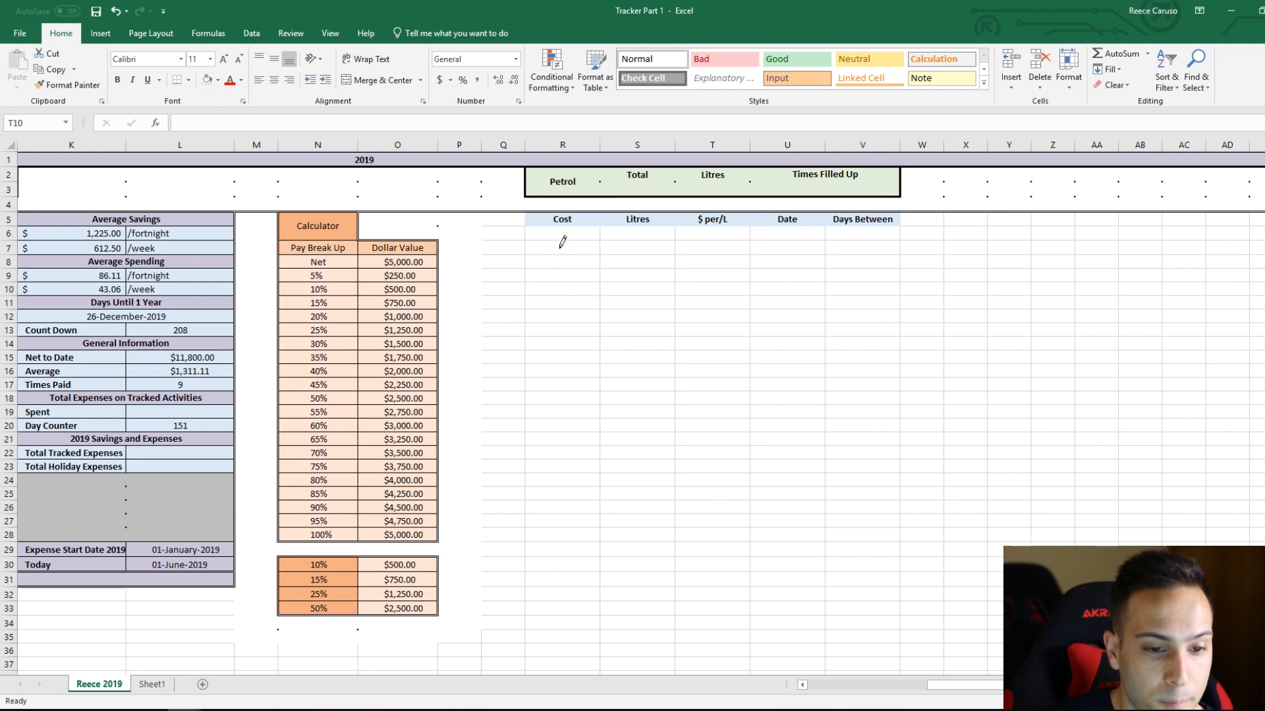
left_click(600, 178)
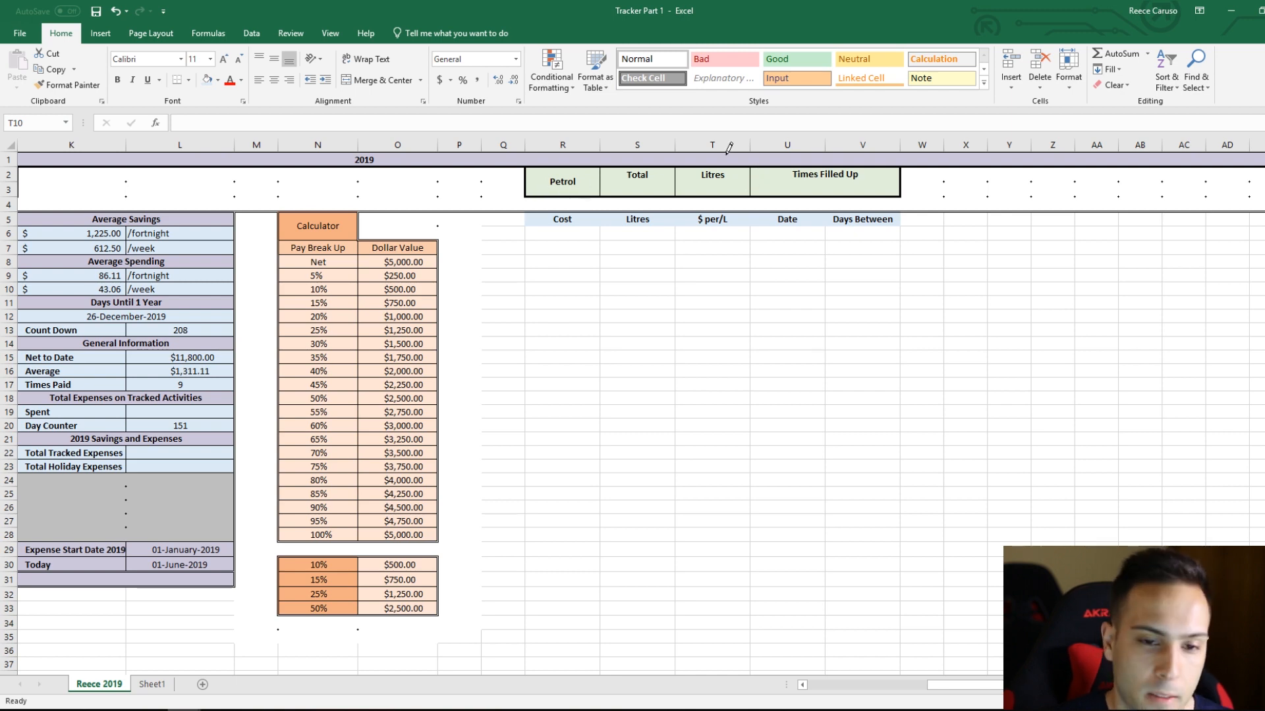
key("Escape")
Step: Apply all borders to the petrol entry table R5:V33, including its heading row
left_click(560, 220)
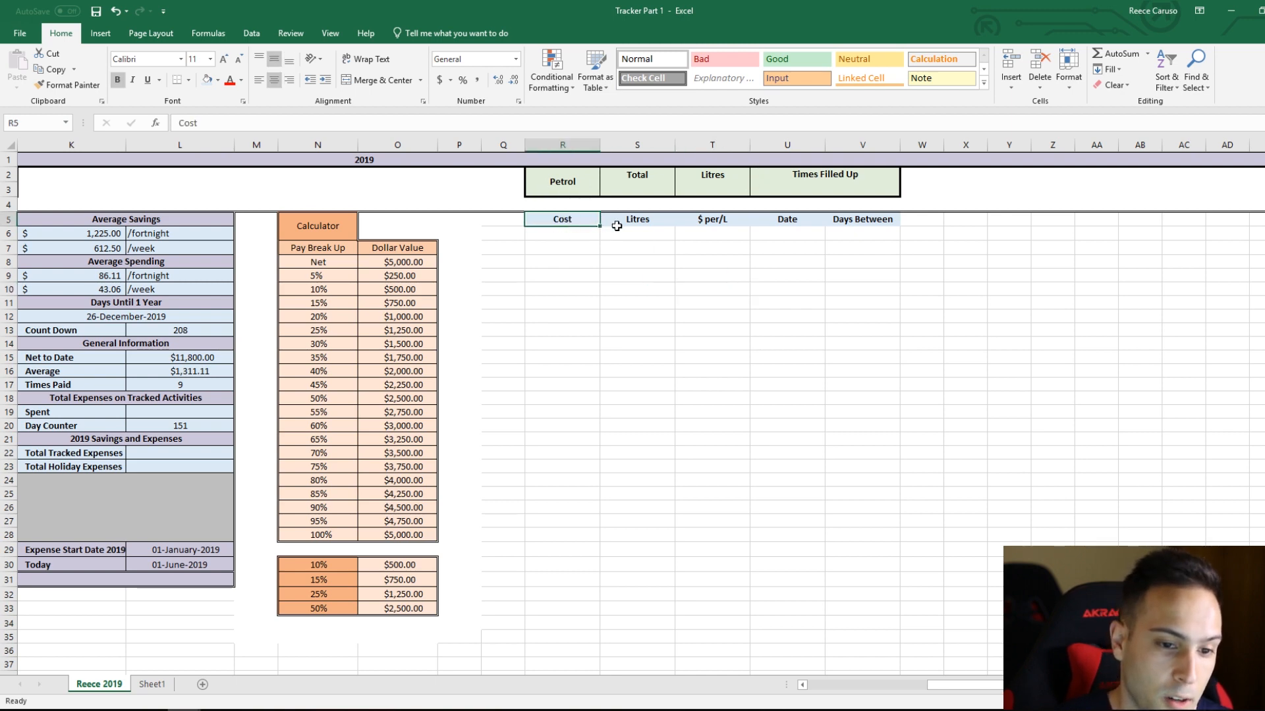
left_click(867, 223, "shift")
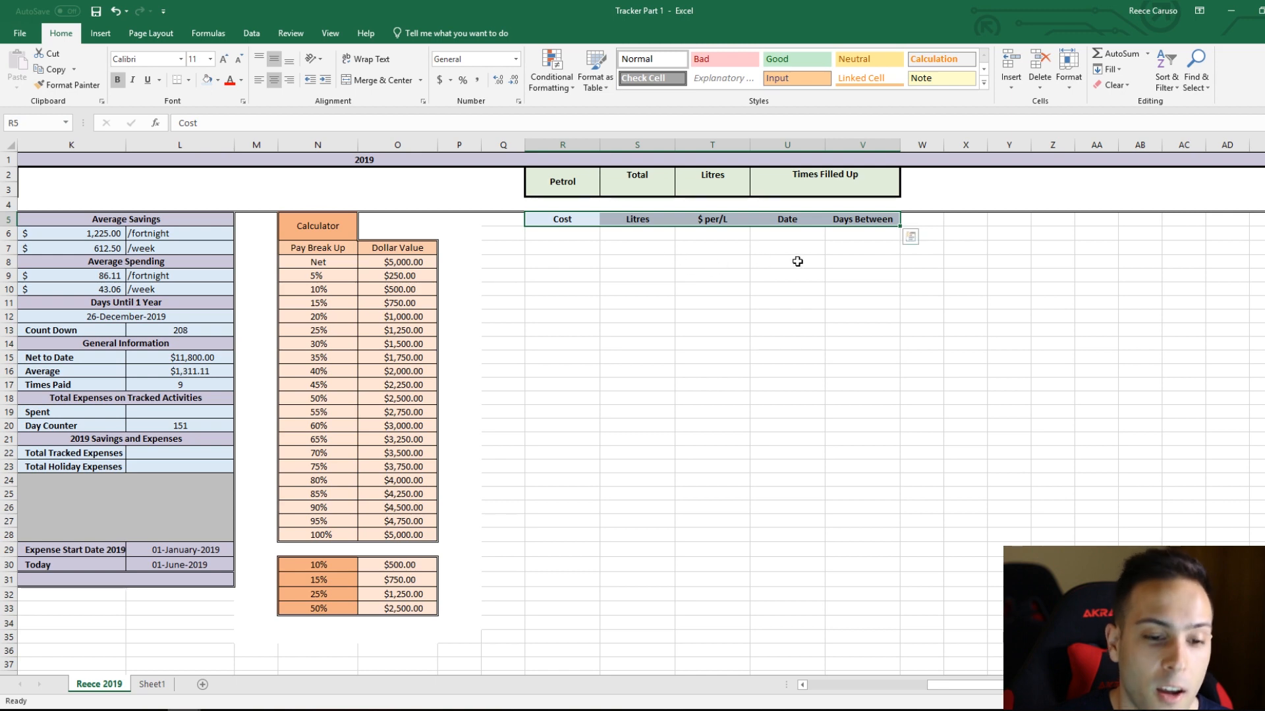
scroll(797, 262, "down", 5)
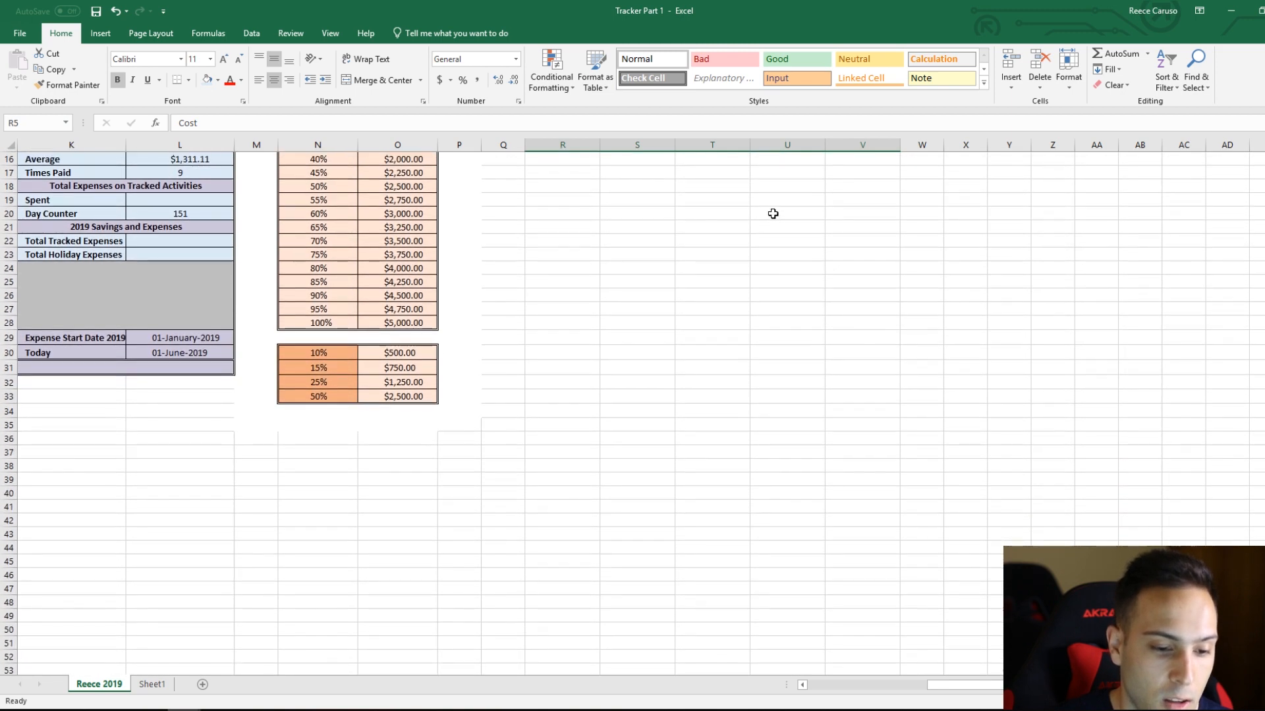
scroll(772, 214, "down", 1)
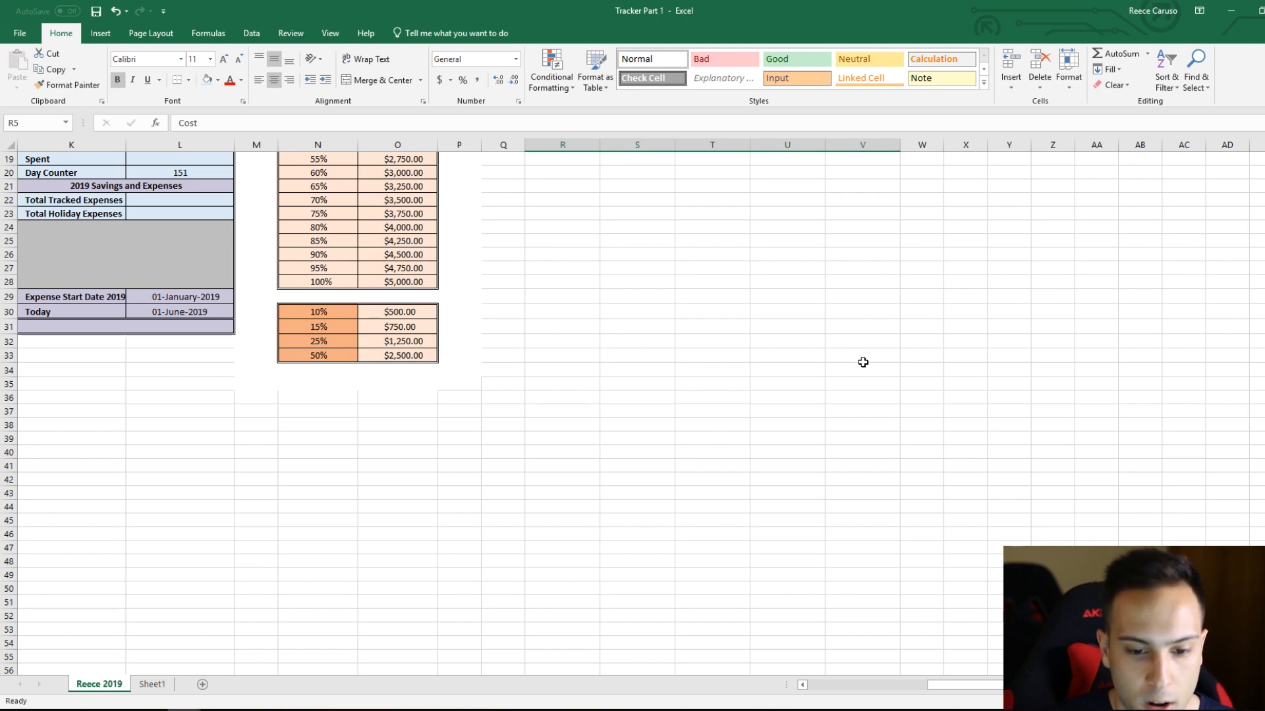
left_click_drag(863, 363, 864, 361)
scroll(863, 420, "up", 4)
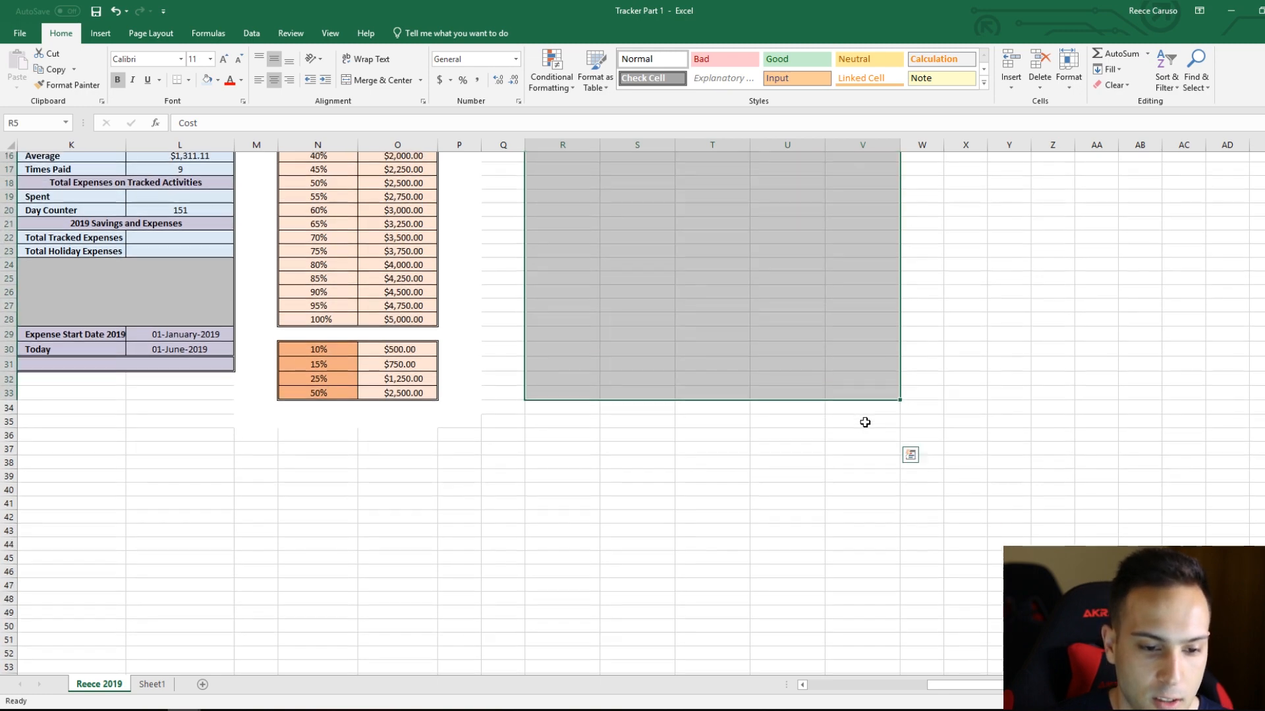
scroll(864, 421, "up", 2)
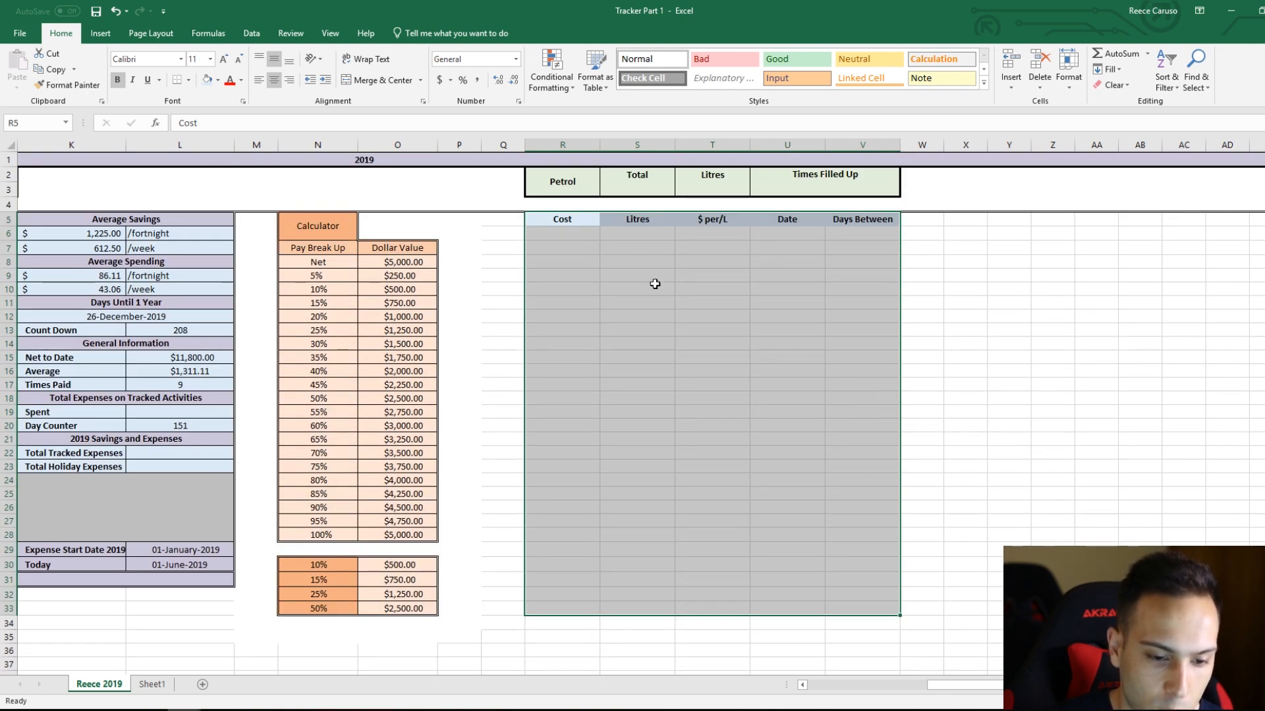
left_click(189, 79)
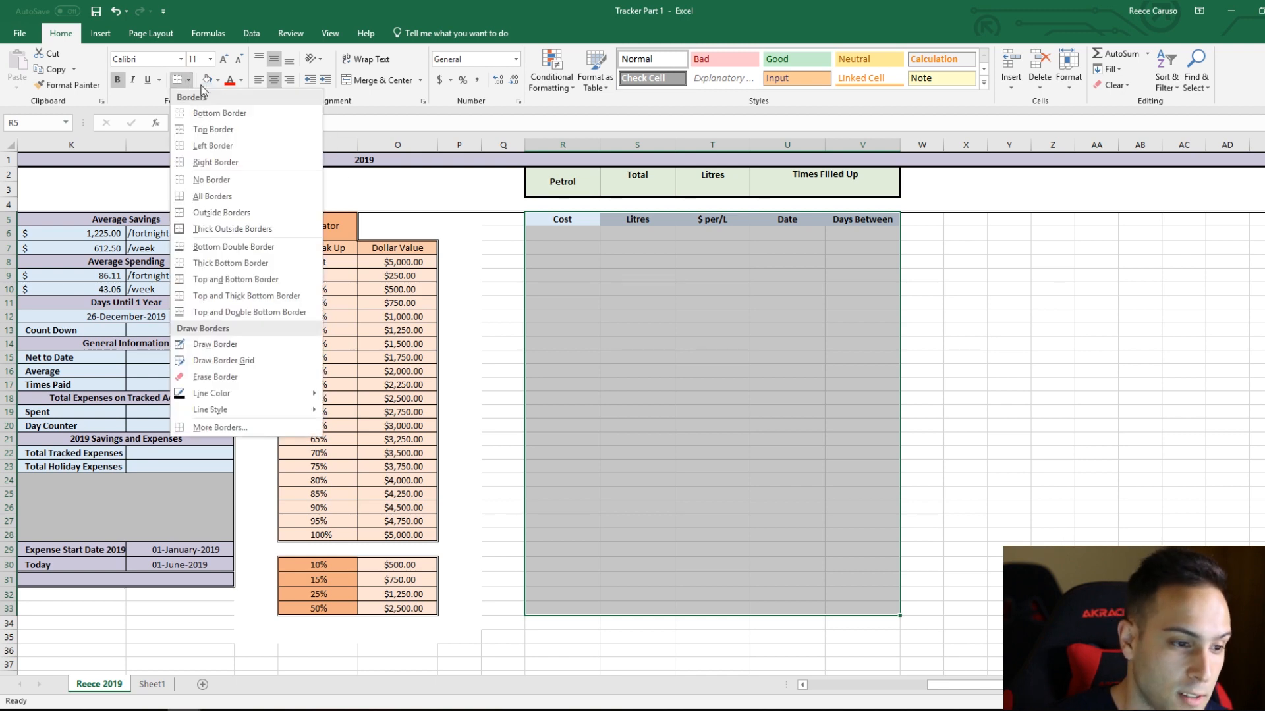
left_click(242, 197)
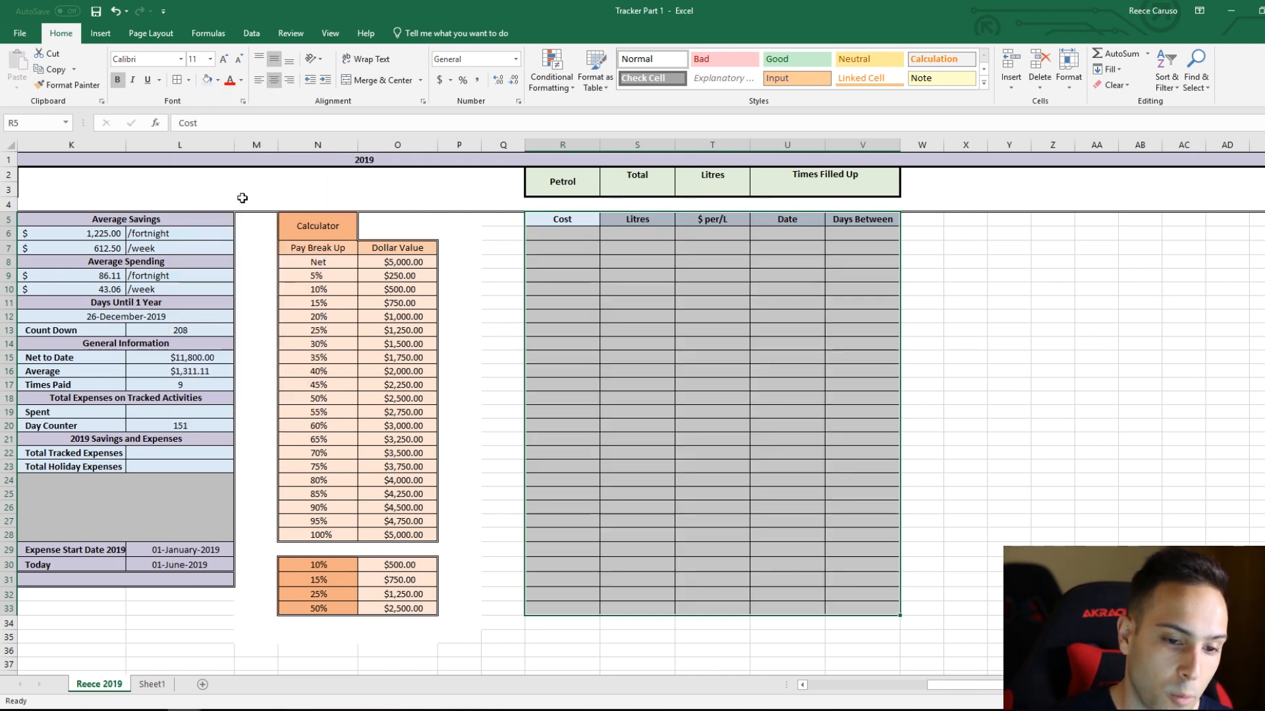
left_click(839, 342)
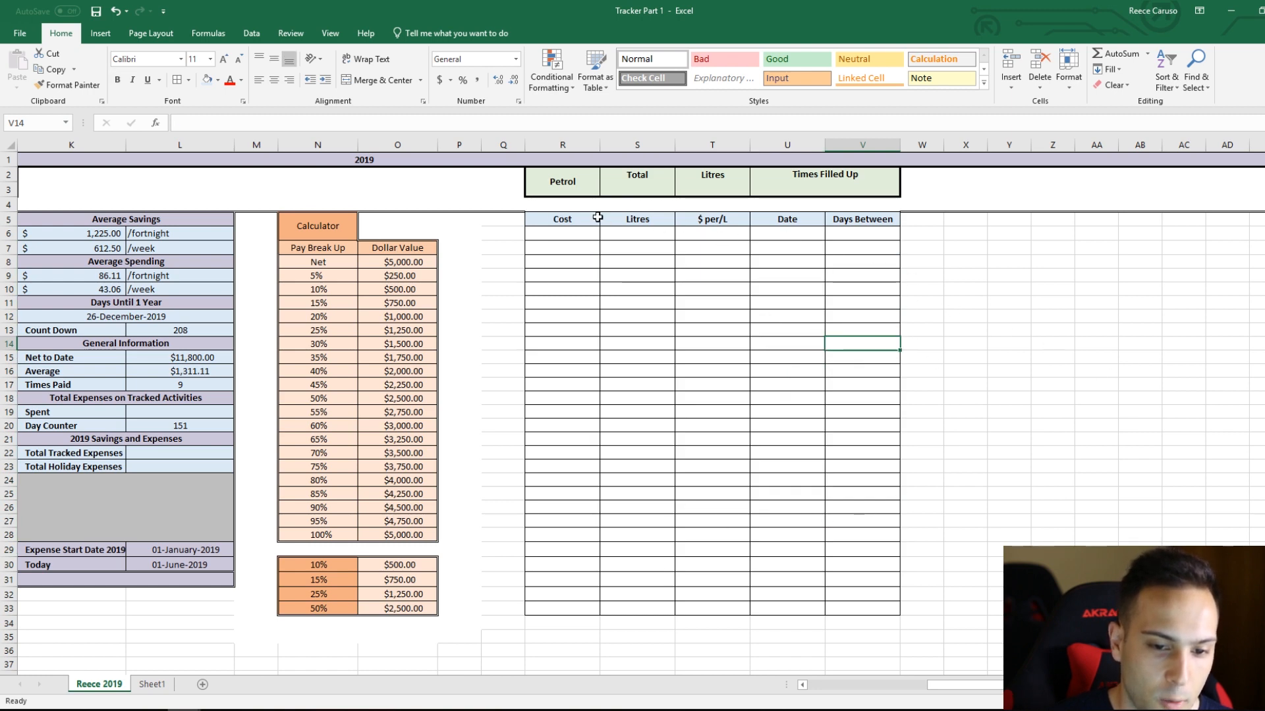
Step: Draw a double-line outline around the petrol entry table R5:V33, matching the outlines of the neighbouring tables
left_click(963, 205)
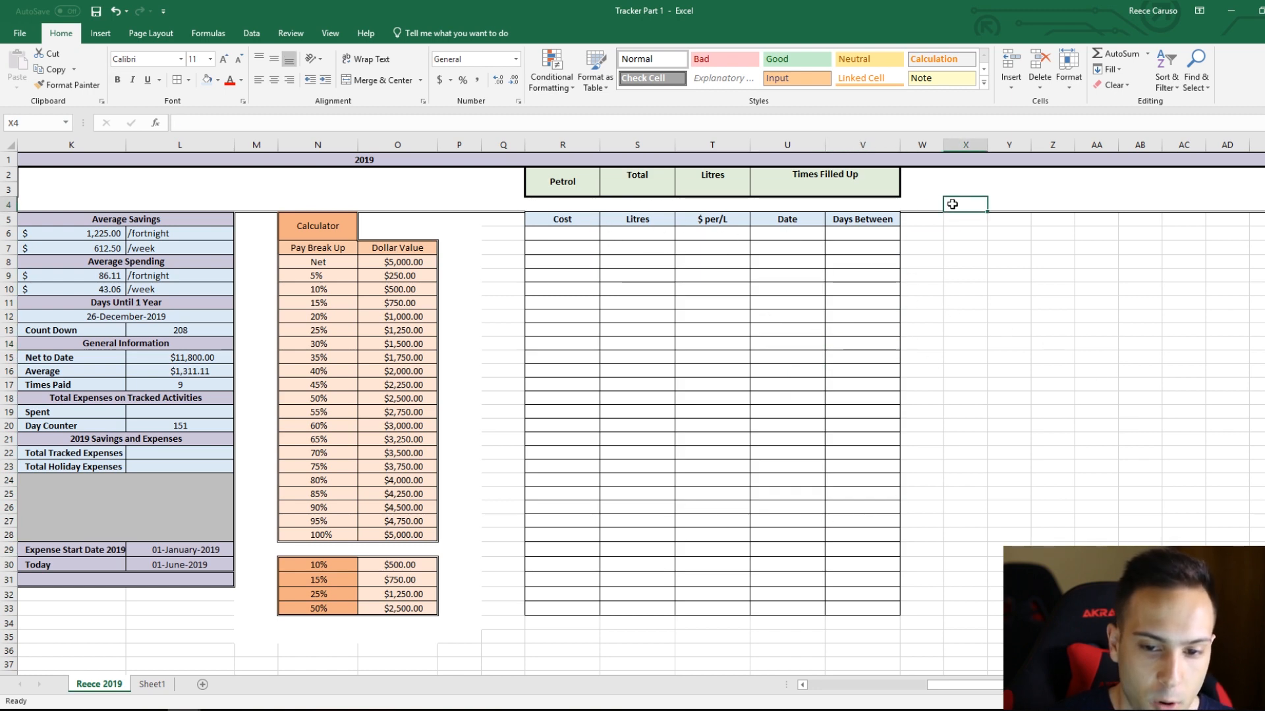
left_click(189, 80)
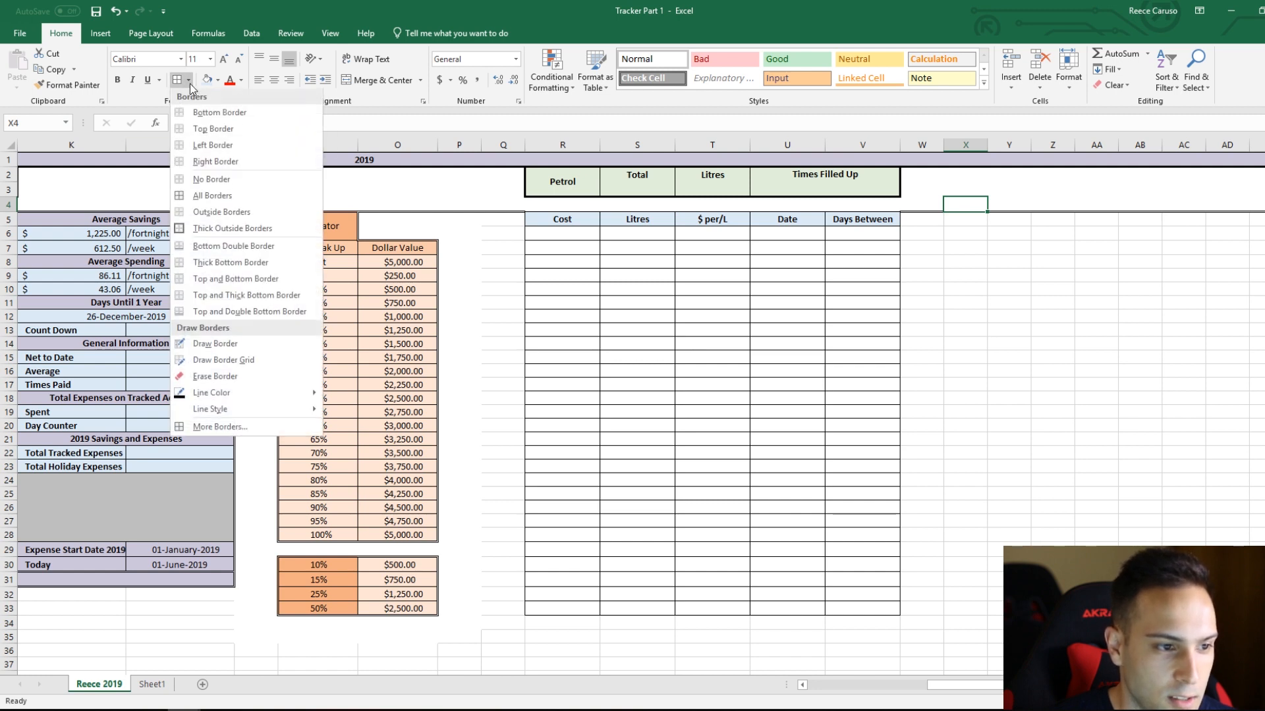
mouse_move(258, 411)
left_click(389, 521)
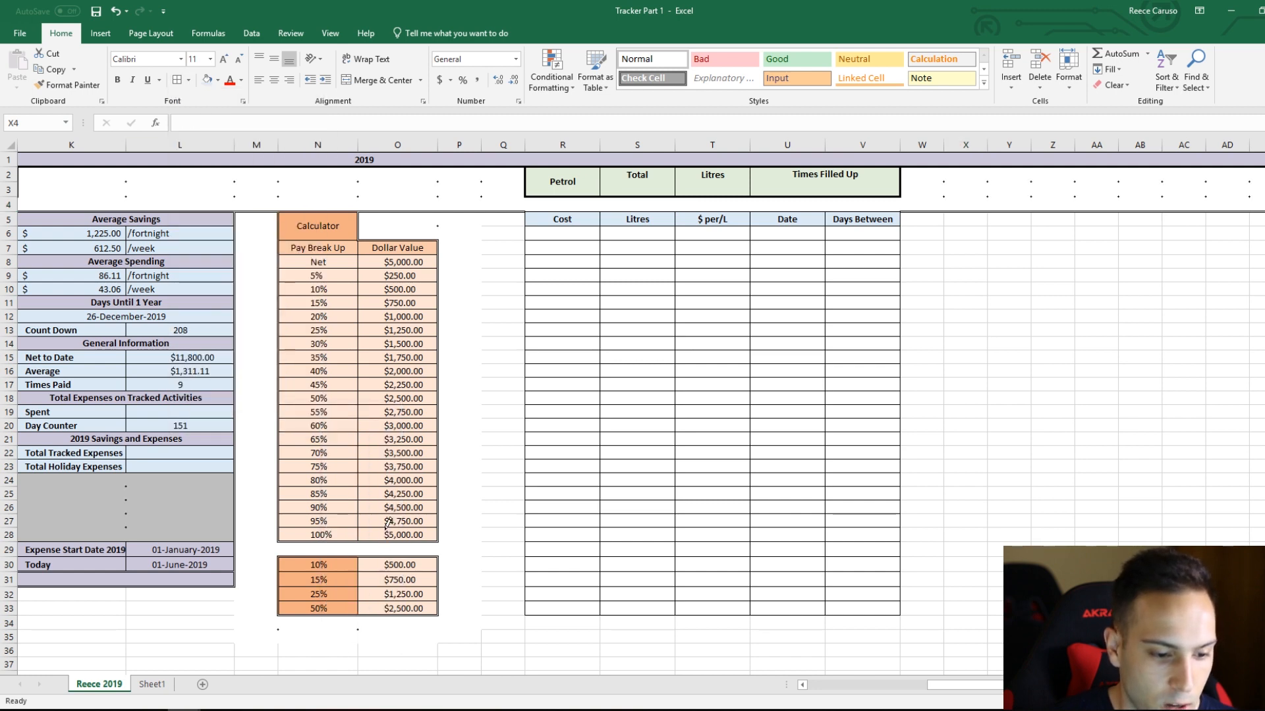
left_click_drag(548, 210, 892, 207)
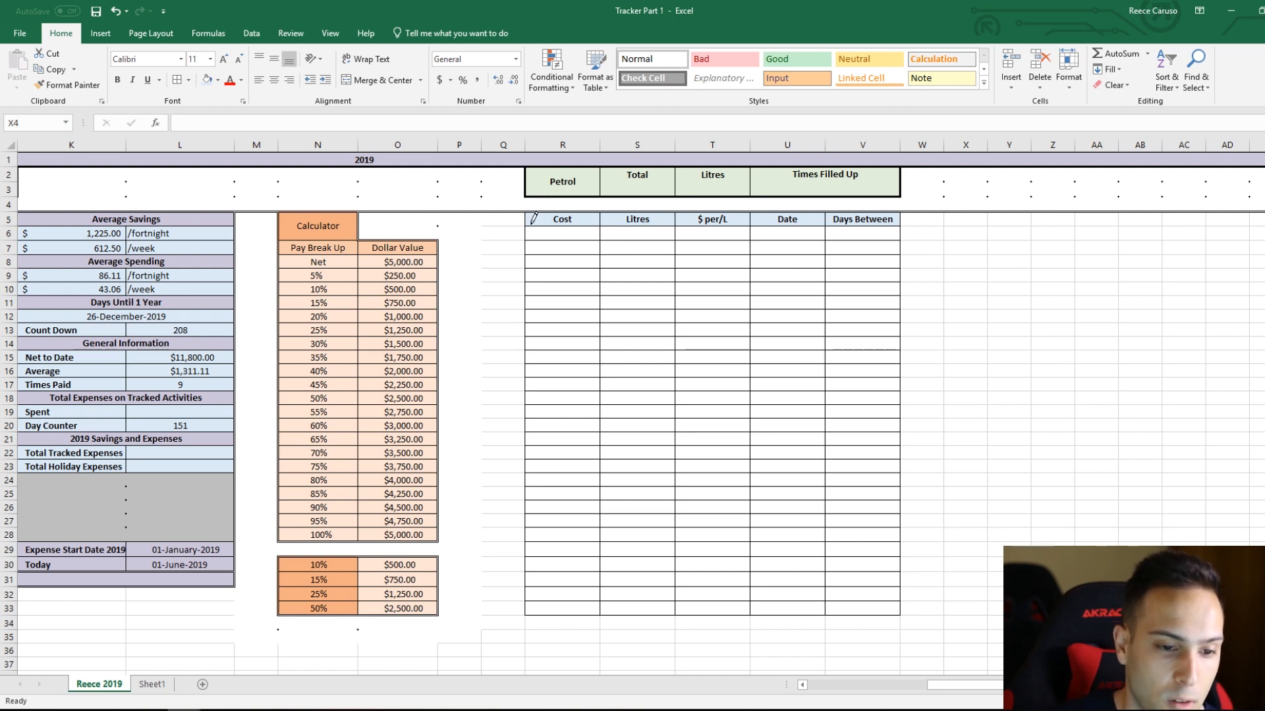
scroll(537, 204, "down", 1)
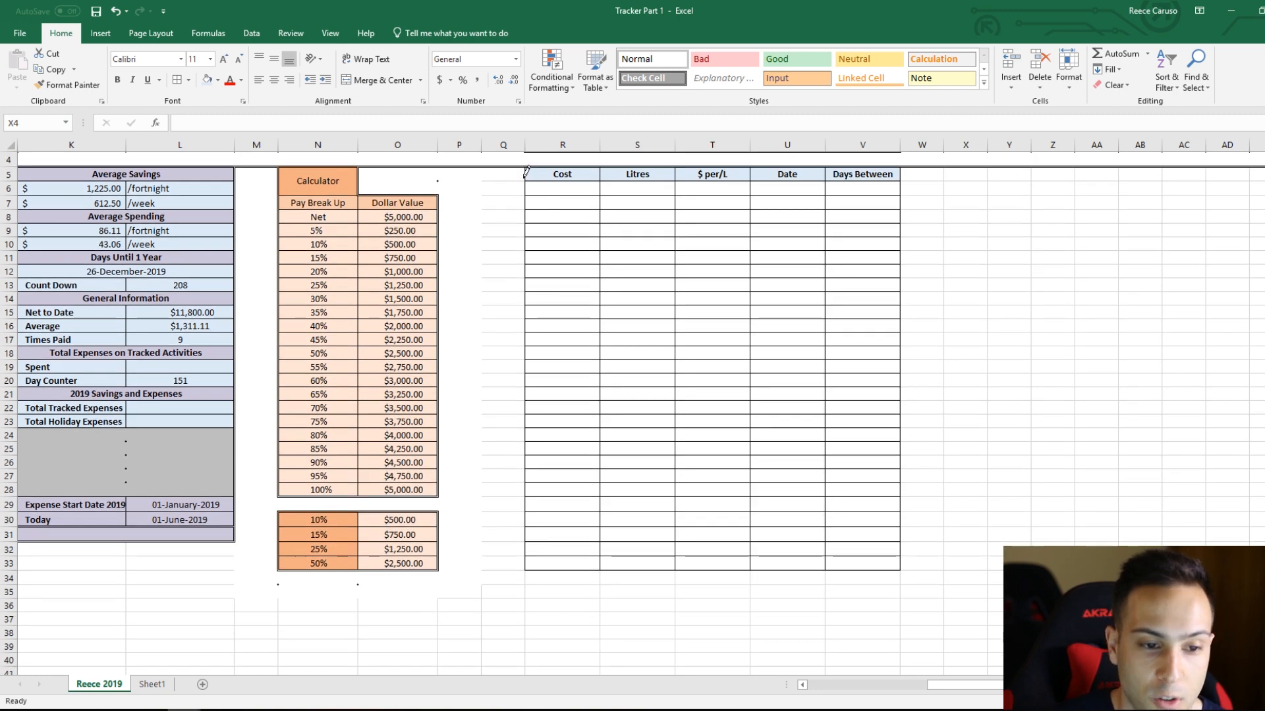
mouse_move(528, 163)
left_mouse_down()
mouse_move(526, 561)
mouse_move(856, 569)
left_mouse_up()
scroll(862, 559, "up", 1)
left_click_drag(903, 218, 901, 609)
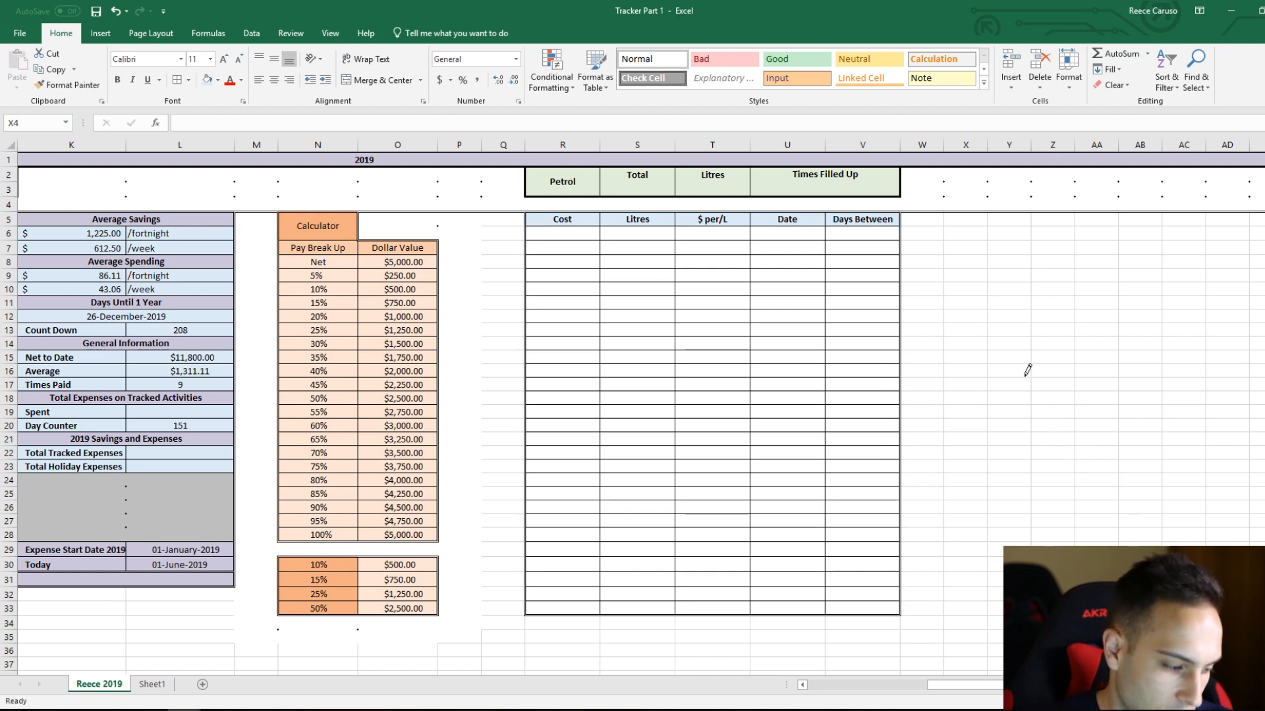
key("Escape")
Step: Enter the sample costs 8.5, 65 and 100 in R6:R8 under the Cost heading
left_click(580, 236)
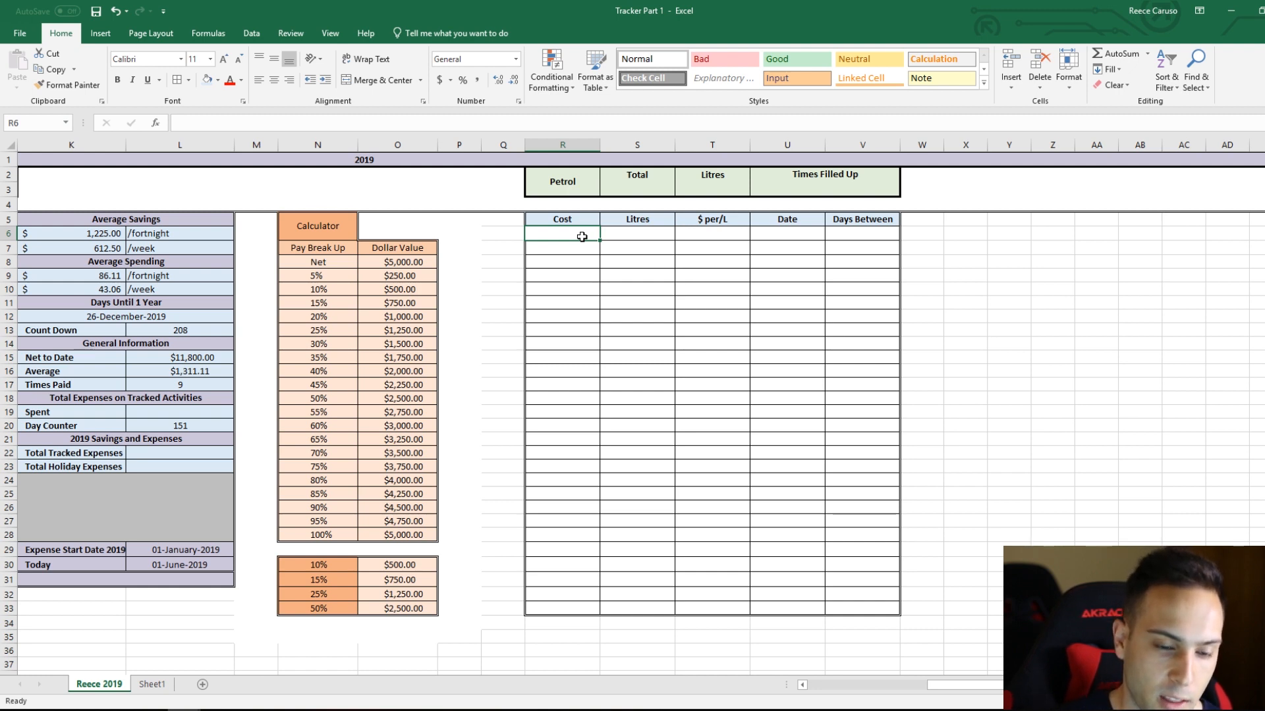
left_click(583, 146)
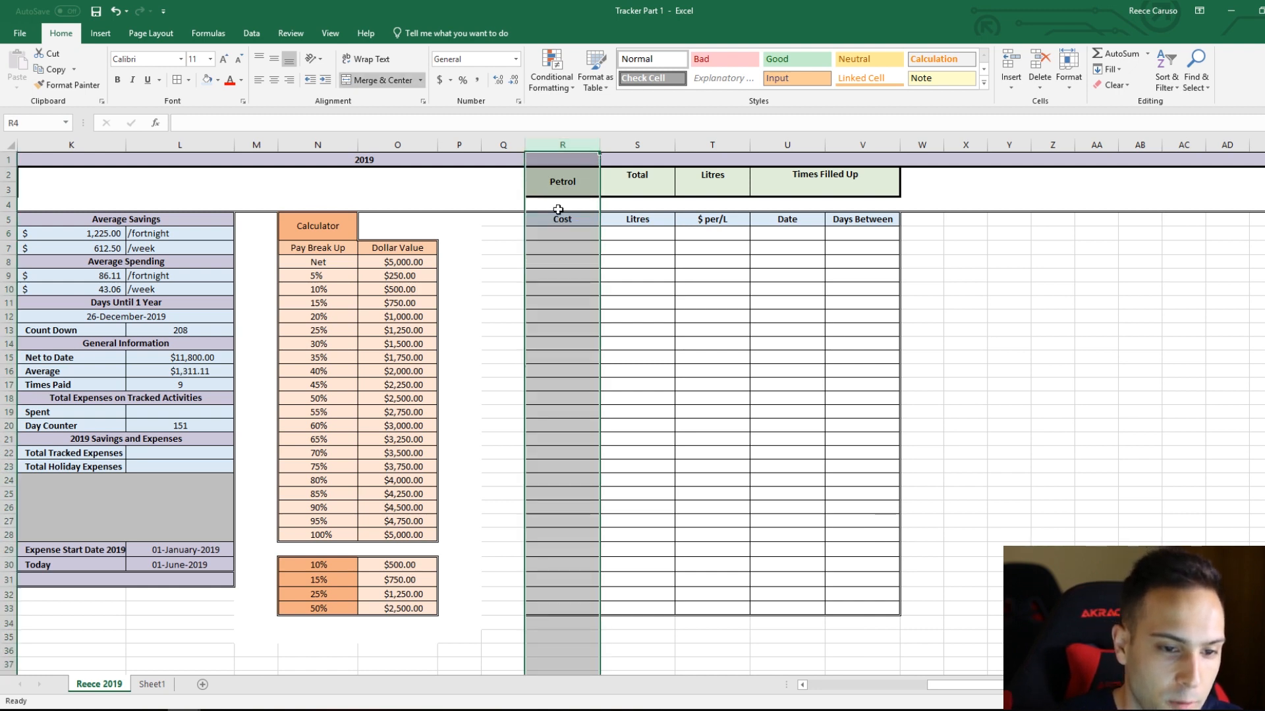
left_click(579, 232)
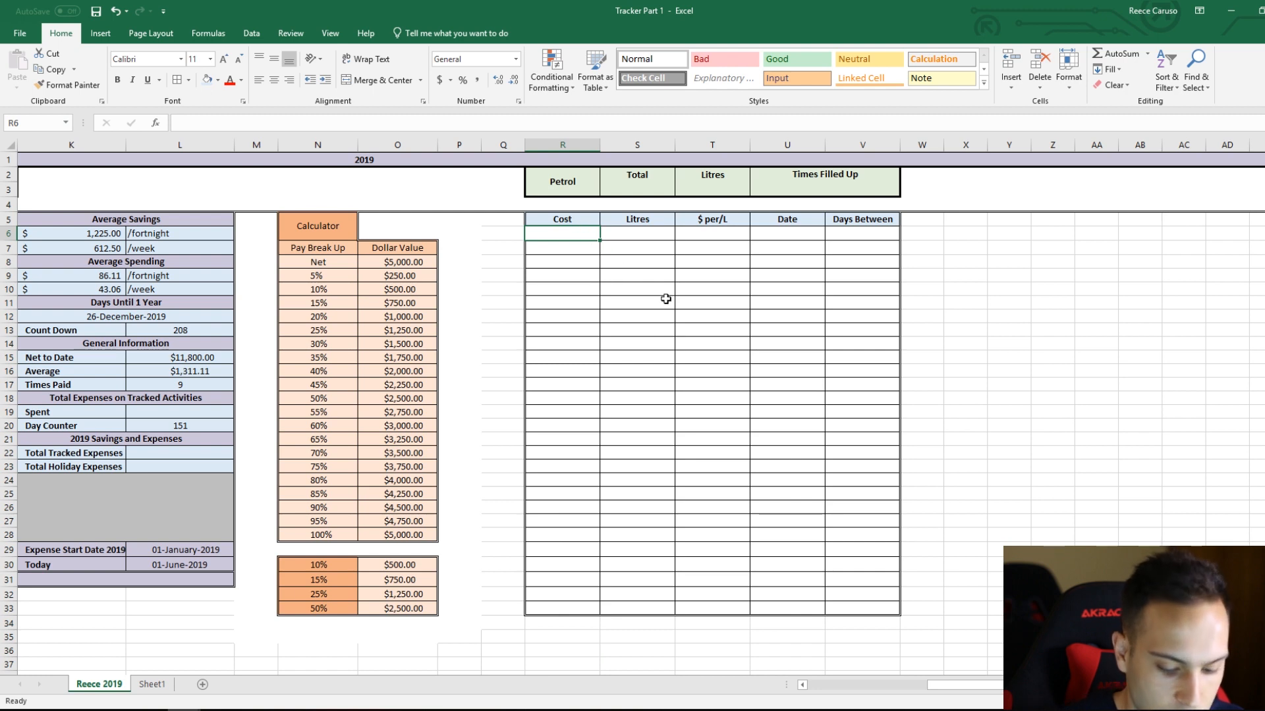
type("8.50")
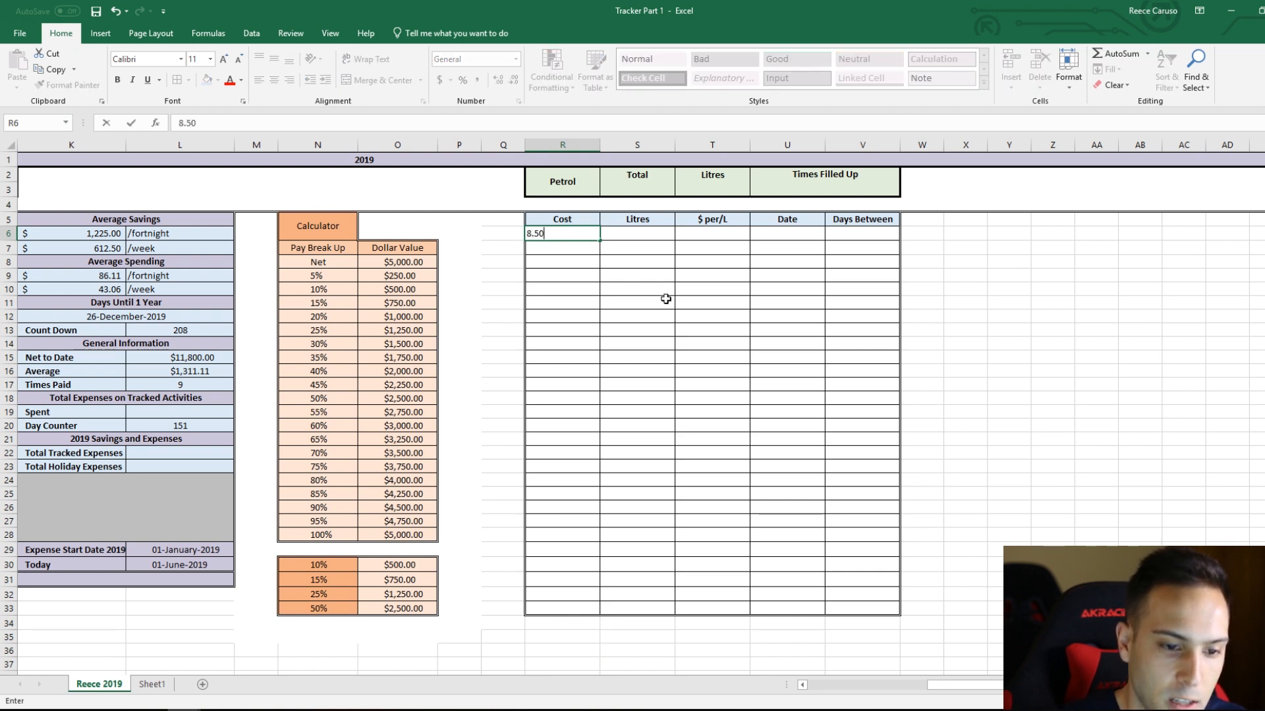
key("Return")
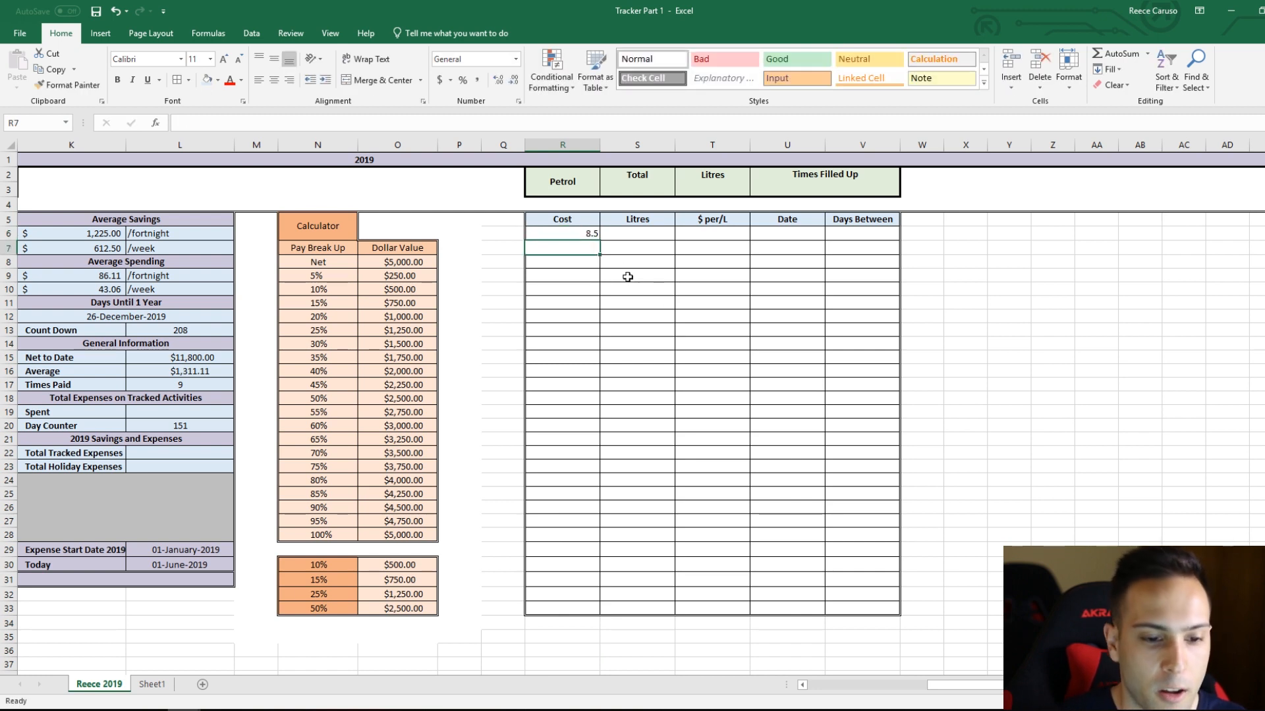
type("65")
key("Return")
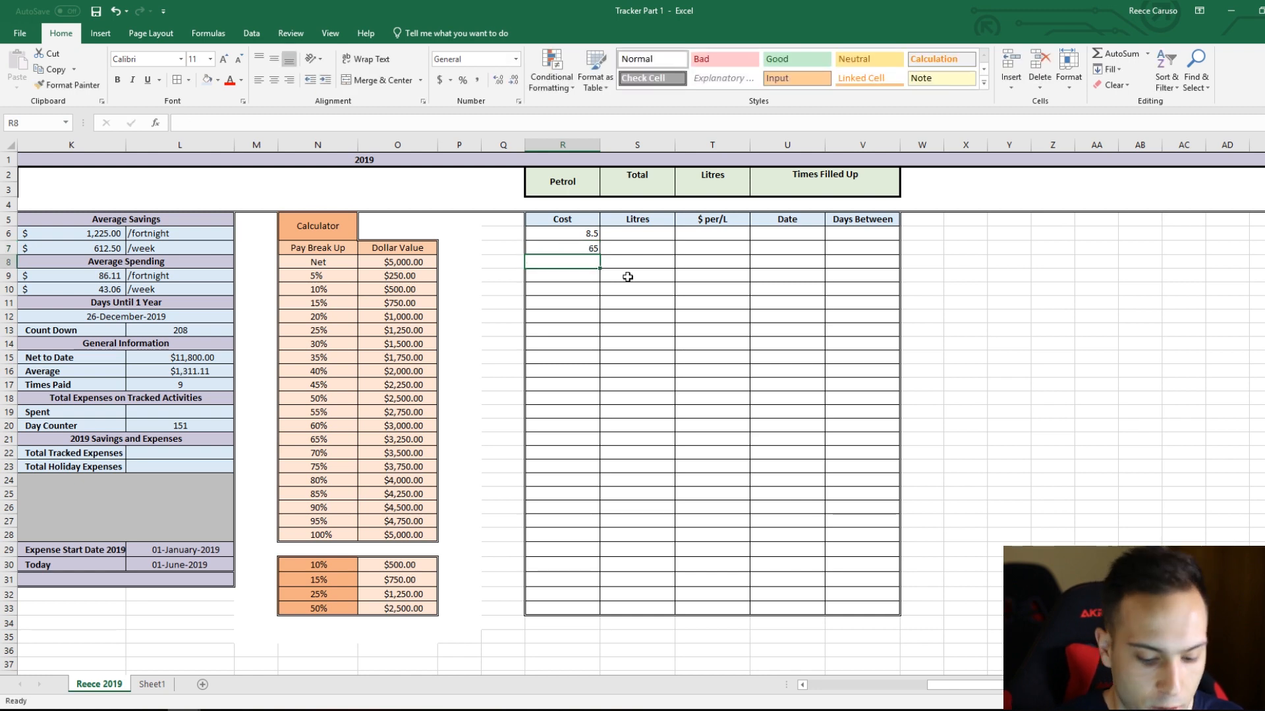
type("100")
key("Return")
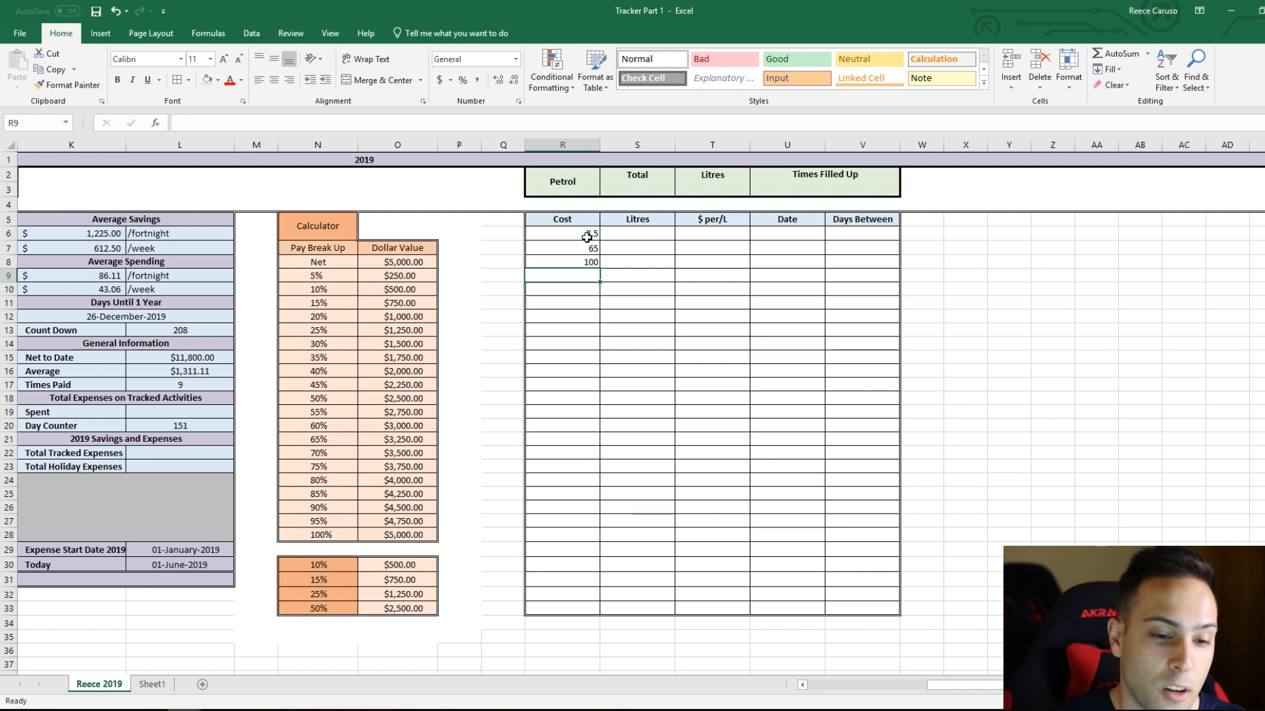
Step: Left-align and middle-align the cost cells R6:R33 and increase their indent by five levels
left_click(588, 235)
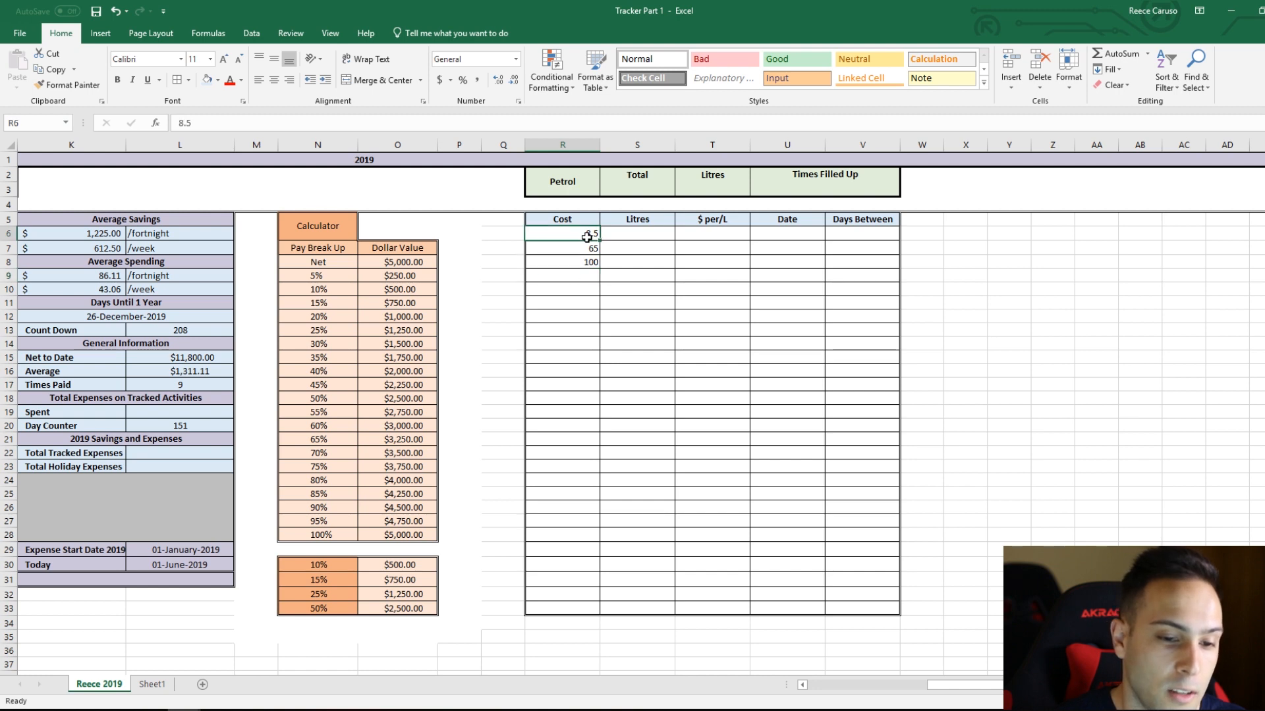
left_click(565, 611, "shift")
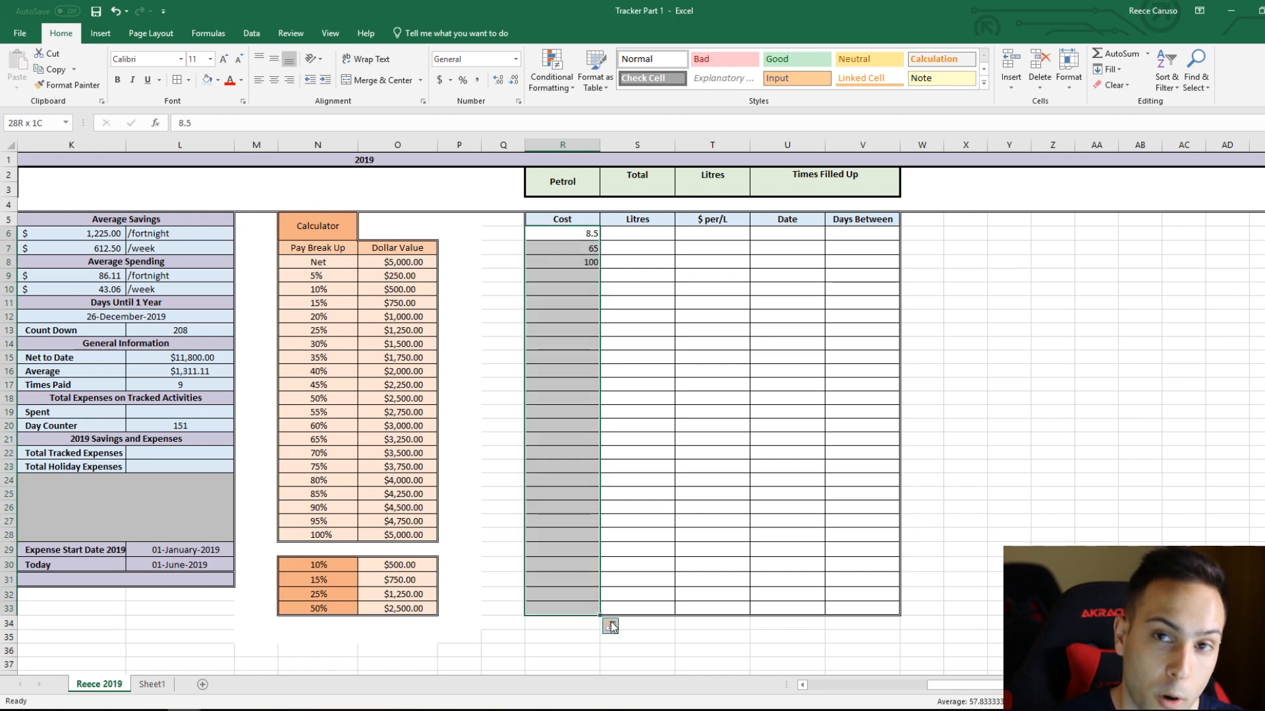
left_click(261, 79)
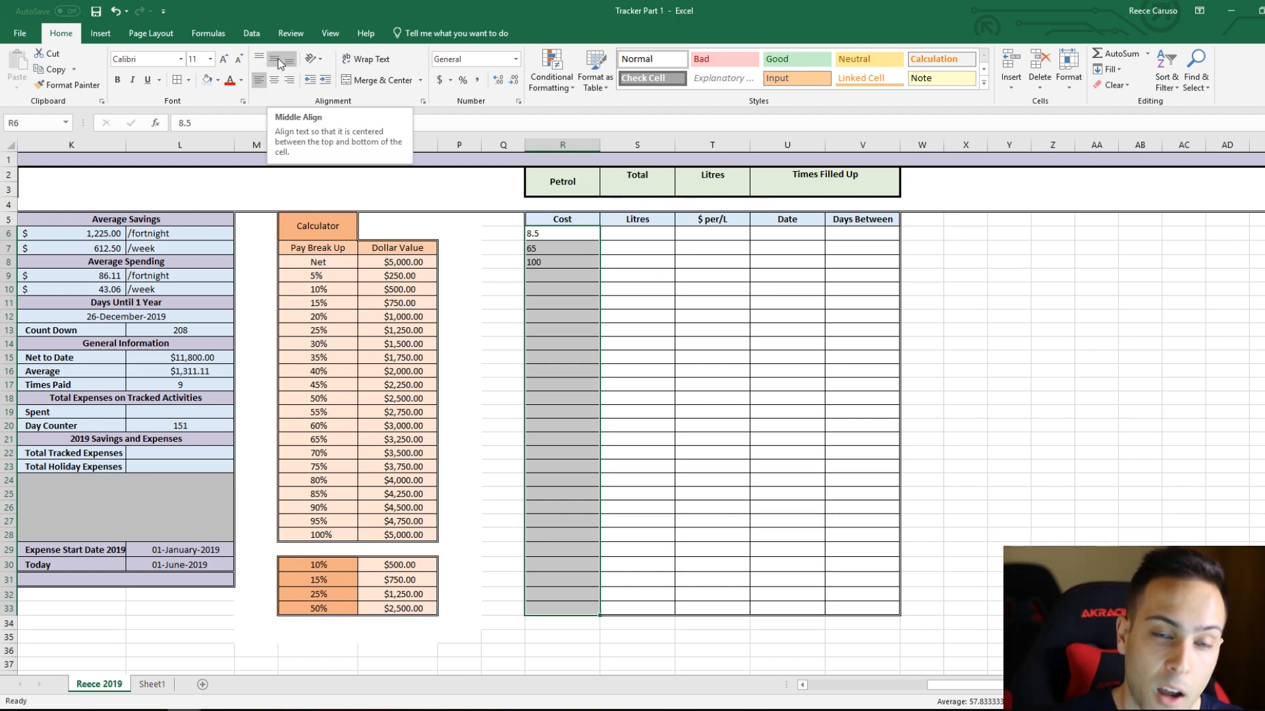
left_click(280, 63)
left_click(326, 80)
left_click(326, 80)
left_click(326, 81)
left_click(327, 81)
left_click(327, 81)
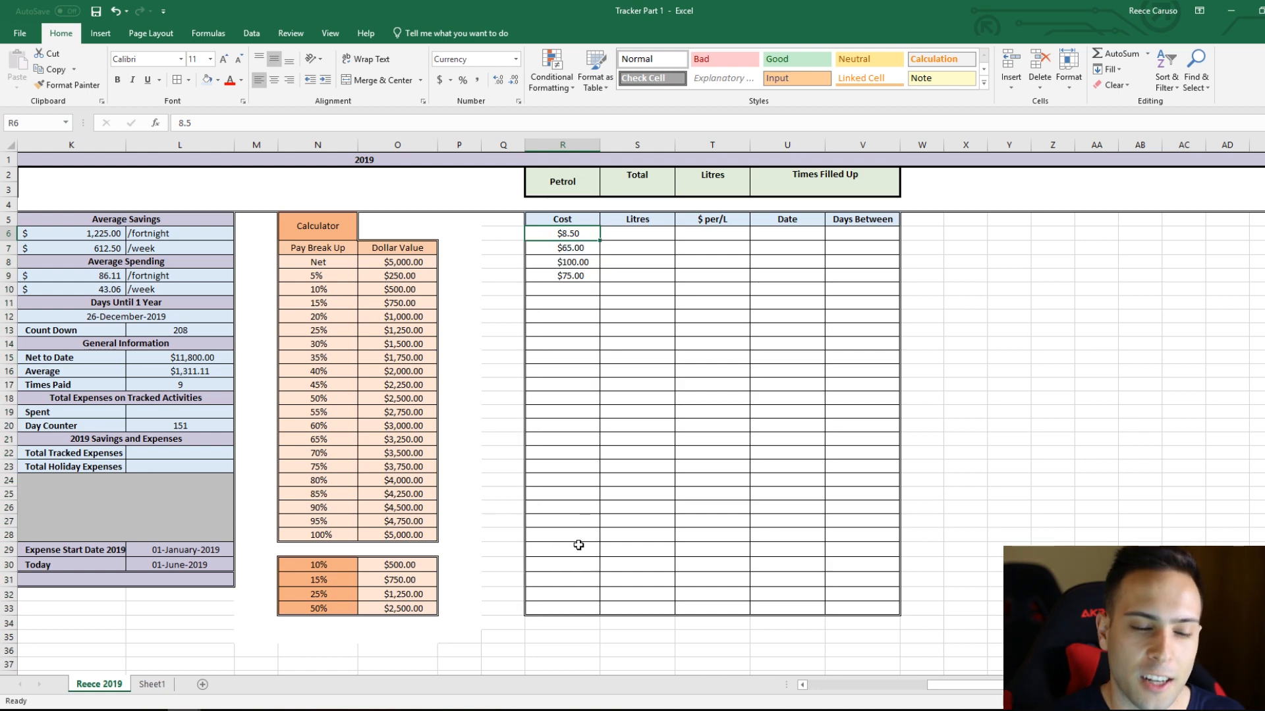
Step: Try to decrease the indent of the cost cells R6:R33
left_click(565, 610, "shift")
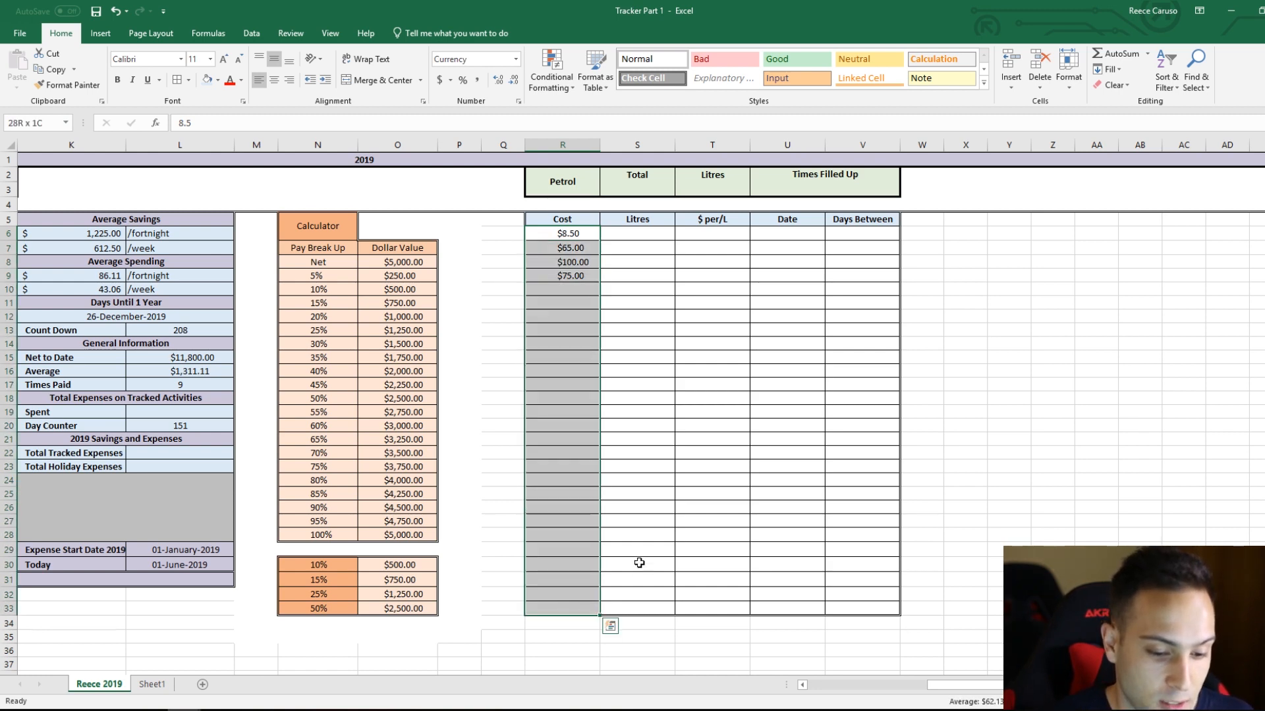
left_click(310, 80)
left_click(642, 386)
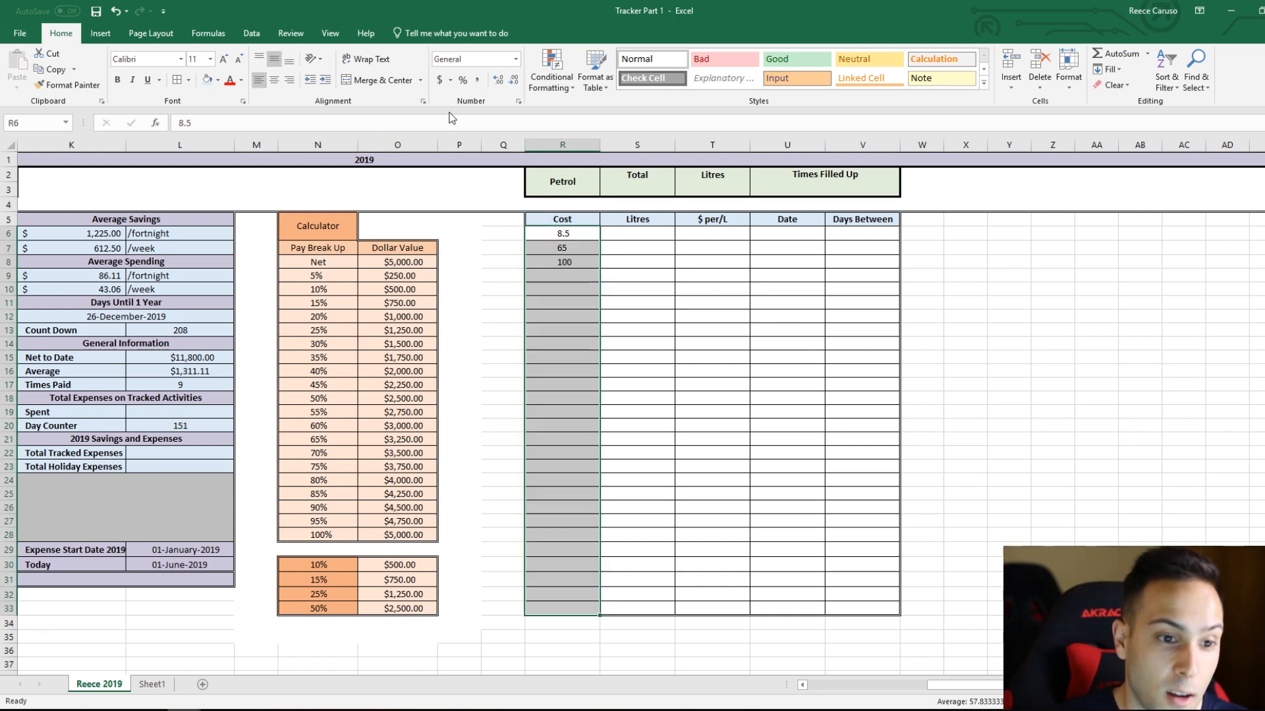
Step: Format the cost cells R6:R33 as Currency and enter a further cost of 75 in R9
left_click(517, 59)
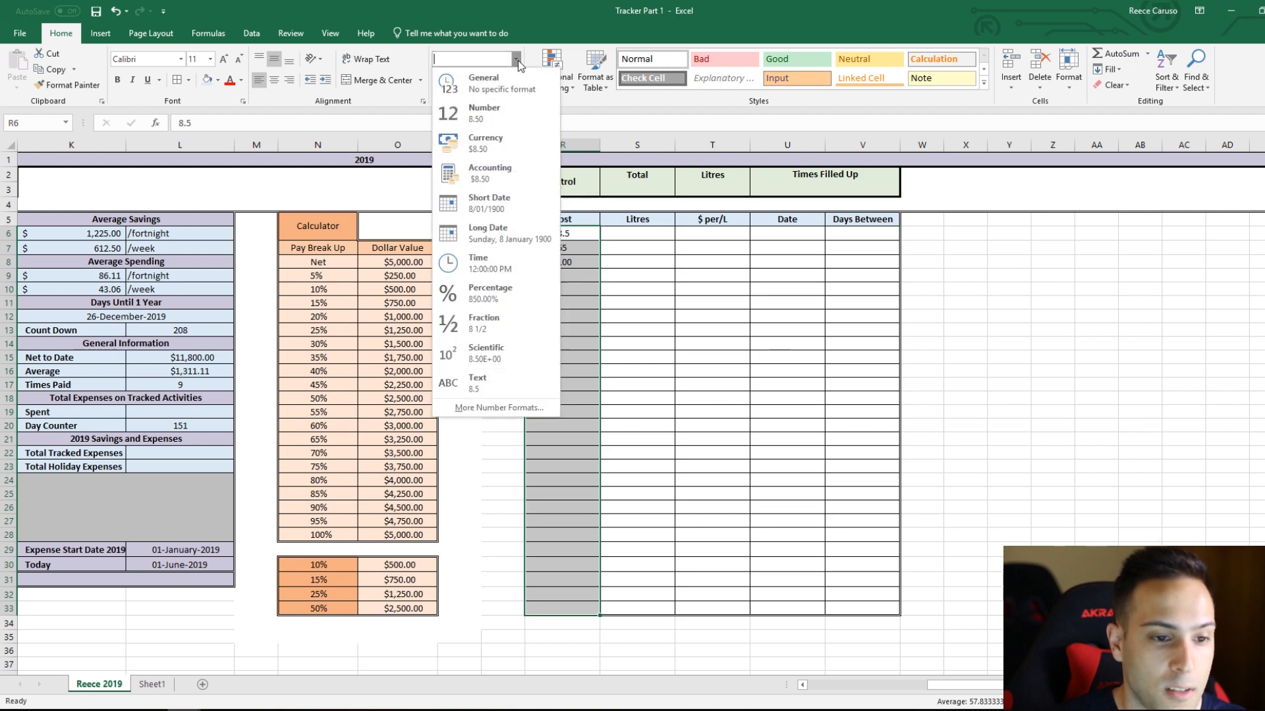
left_click(514, 155)
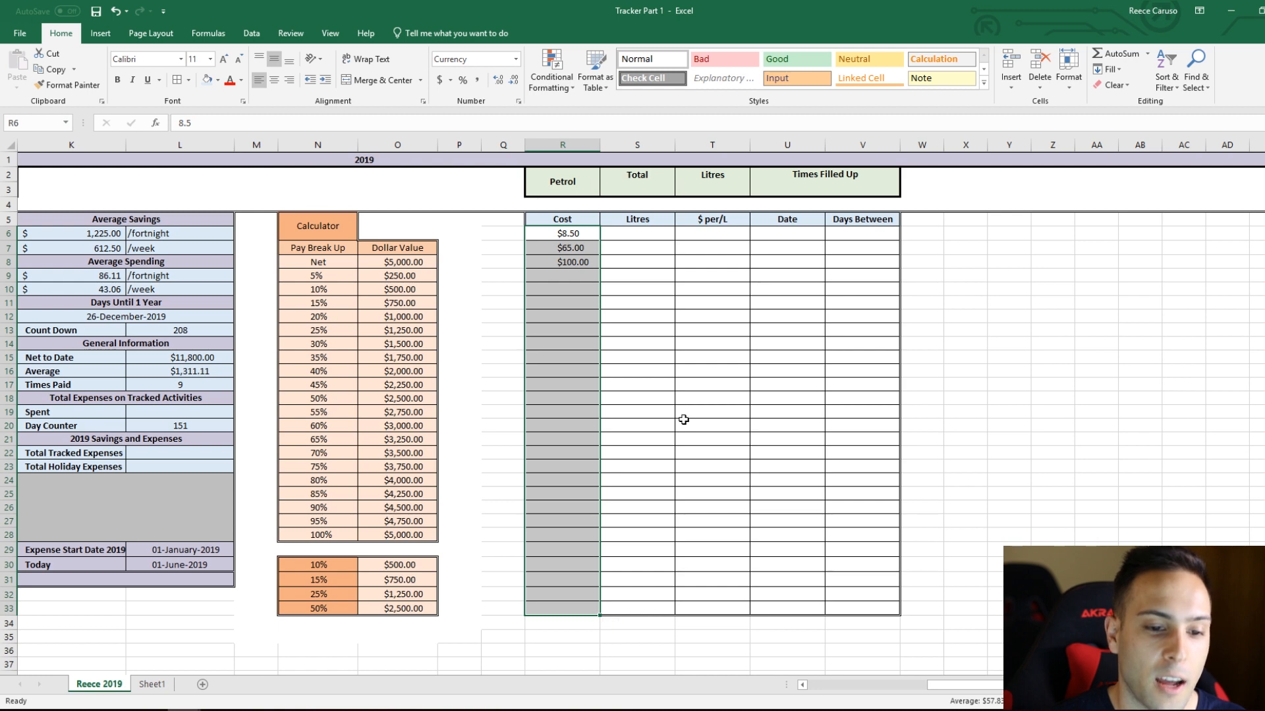
left_click(635, 262)
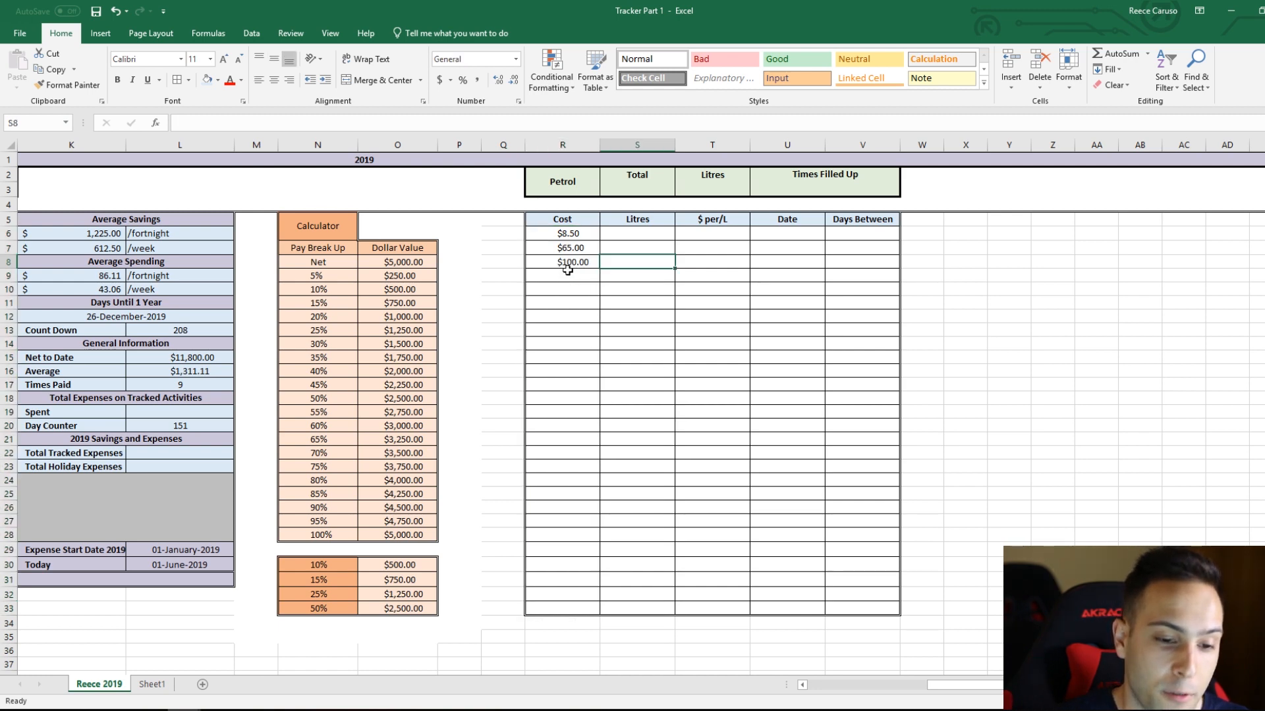
left_click(568, 272)
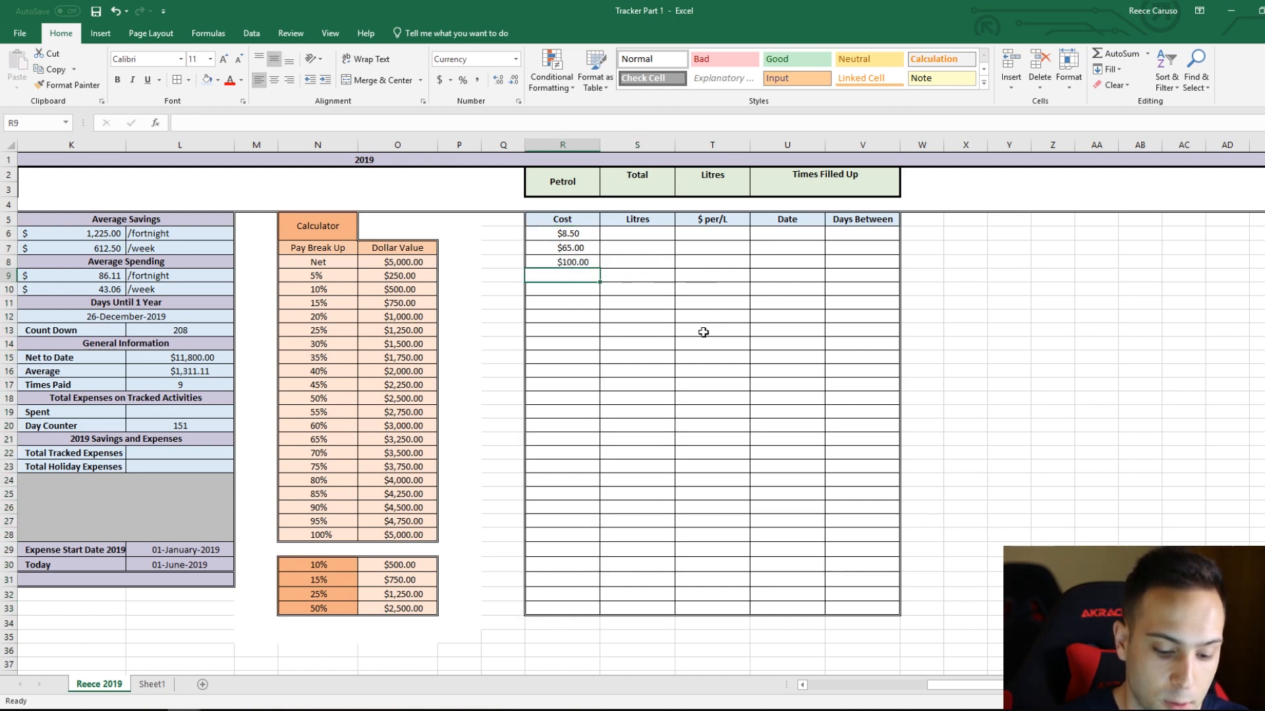
type("75")
key("Return")
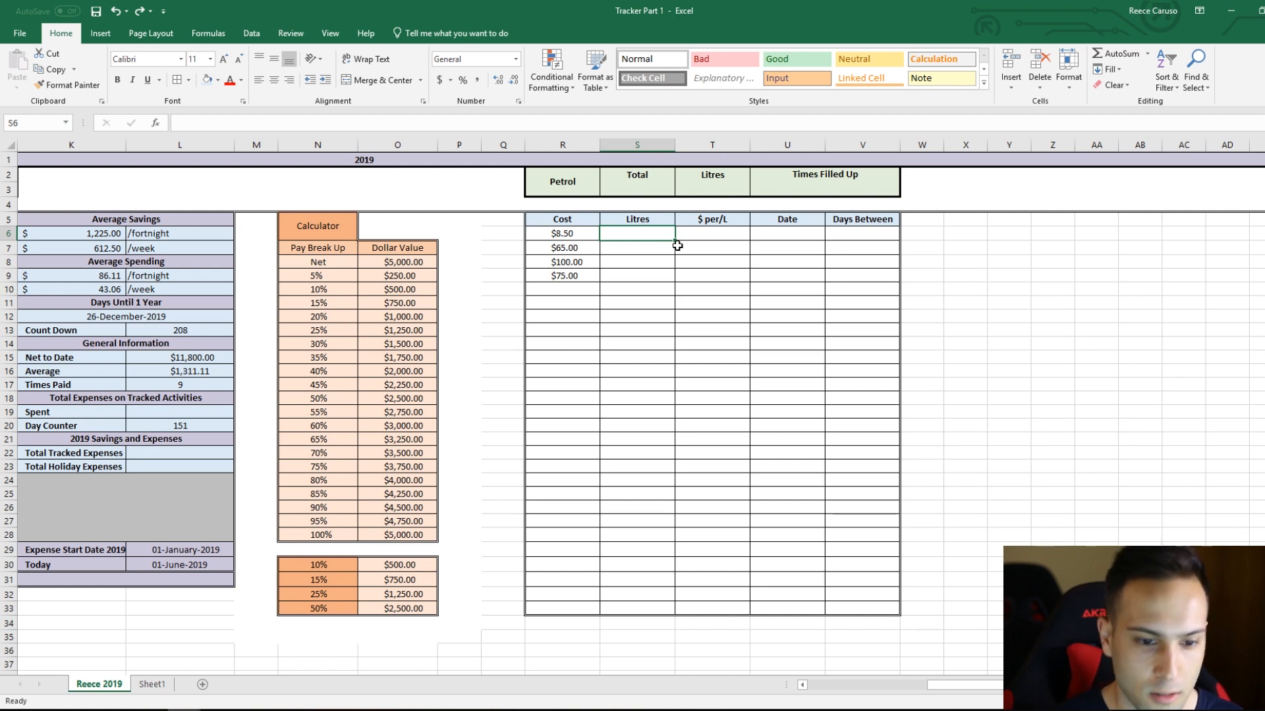
Step: Enter the sample volumes 55, 20 and 25 in S6:S8 under the Litres heading
type("55")
key("Return")
type("20")
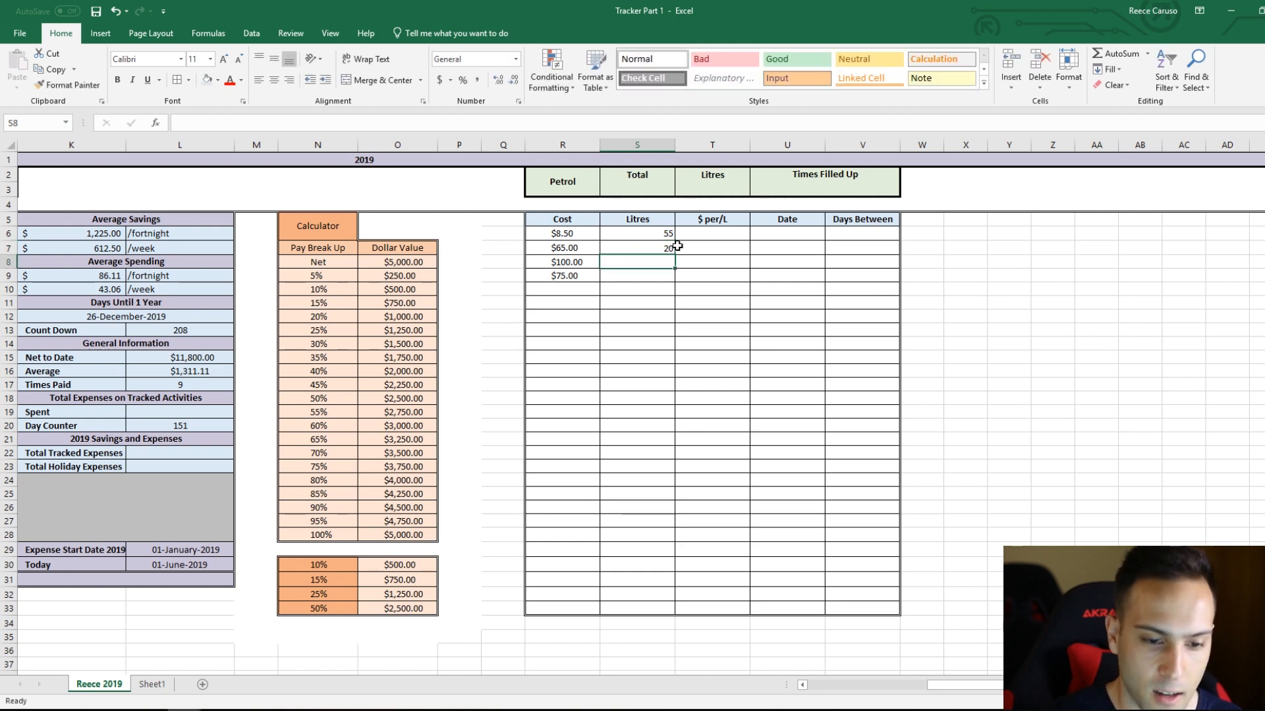
key("Return")
type("25")
key("Return")
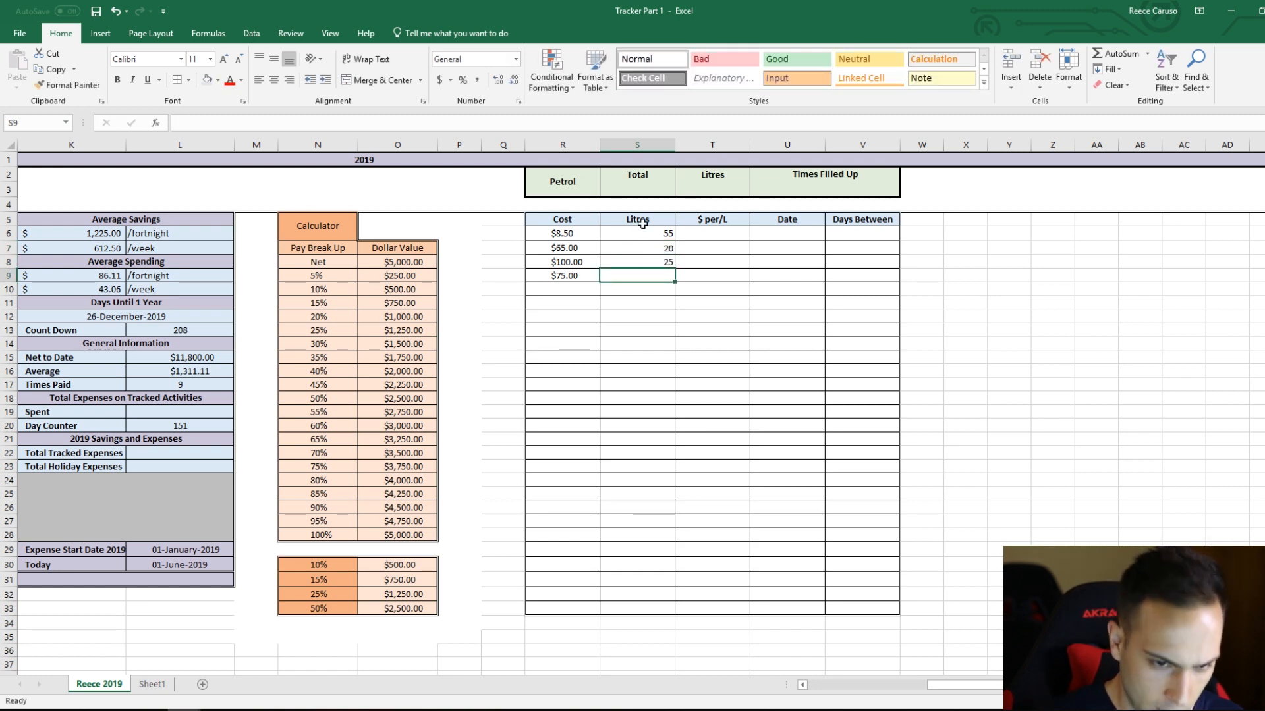
Step: Left-align the litres cells S6:S33 and increase their indent so the values sit under the middle of the heading
left_click_drag(644, 235, 643, 604)
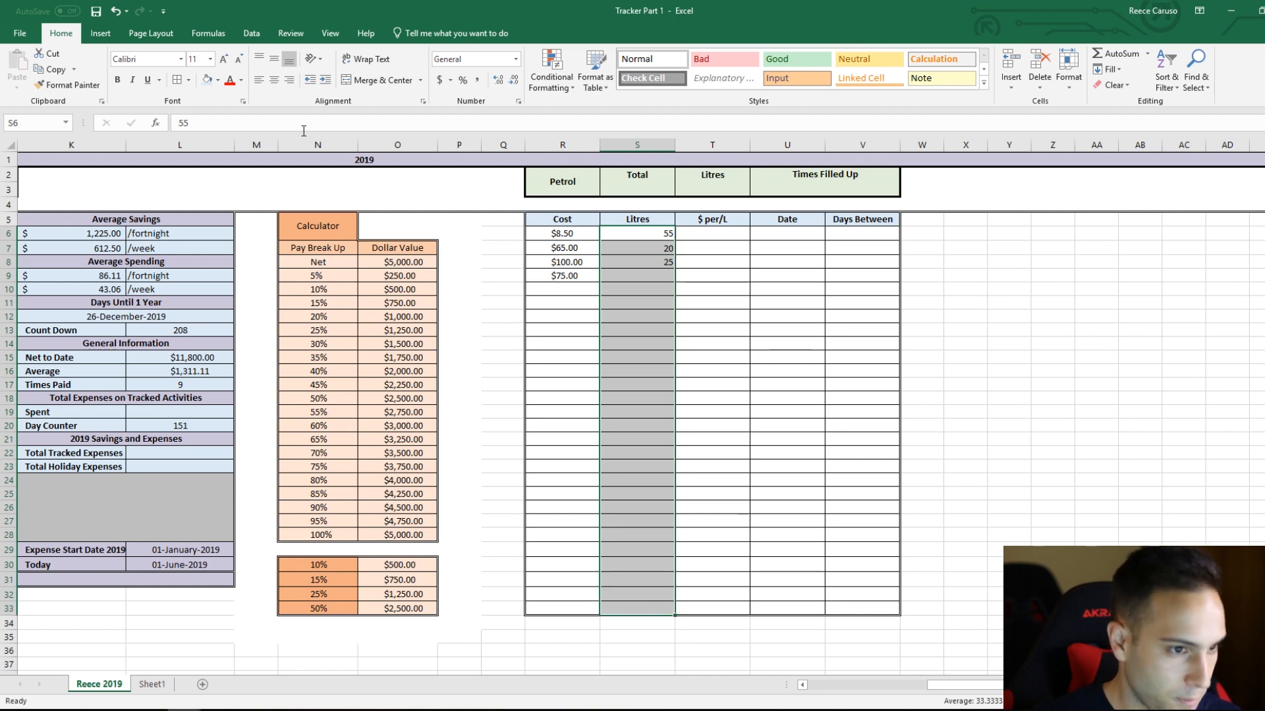
left_click(258, 80)
left_click(325, 80)
left_click(333, 84)
left_click(333, 84)
left_click(333, 85)
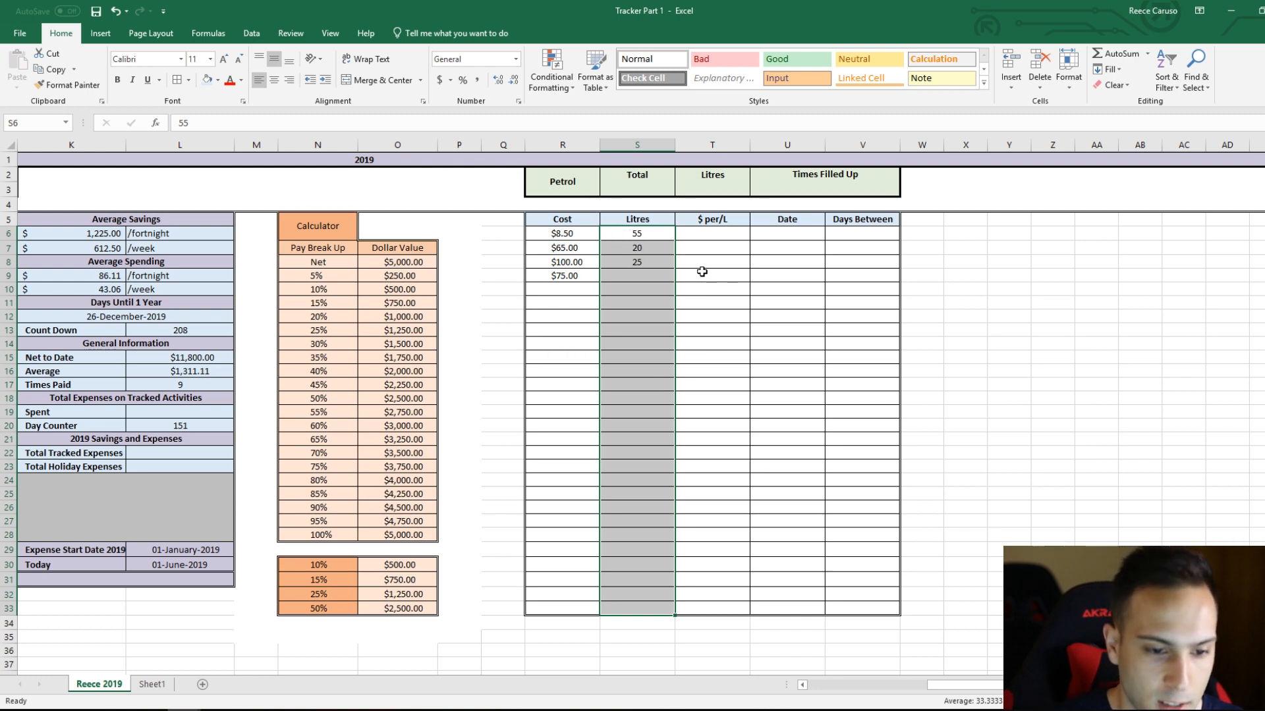
Step: Enter 55.05 litres in S9 for the fourth petrol entry
left_click(653, 275)
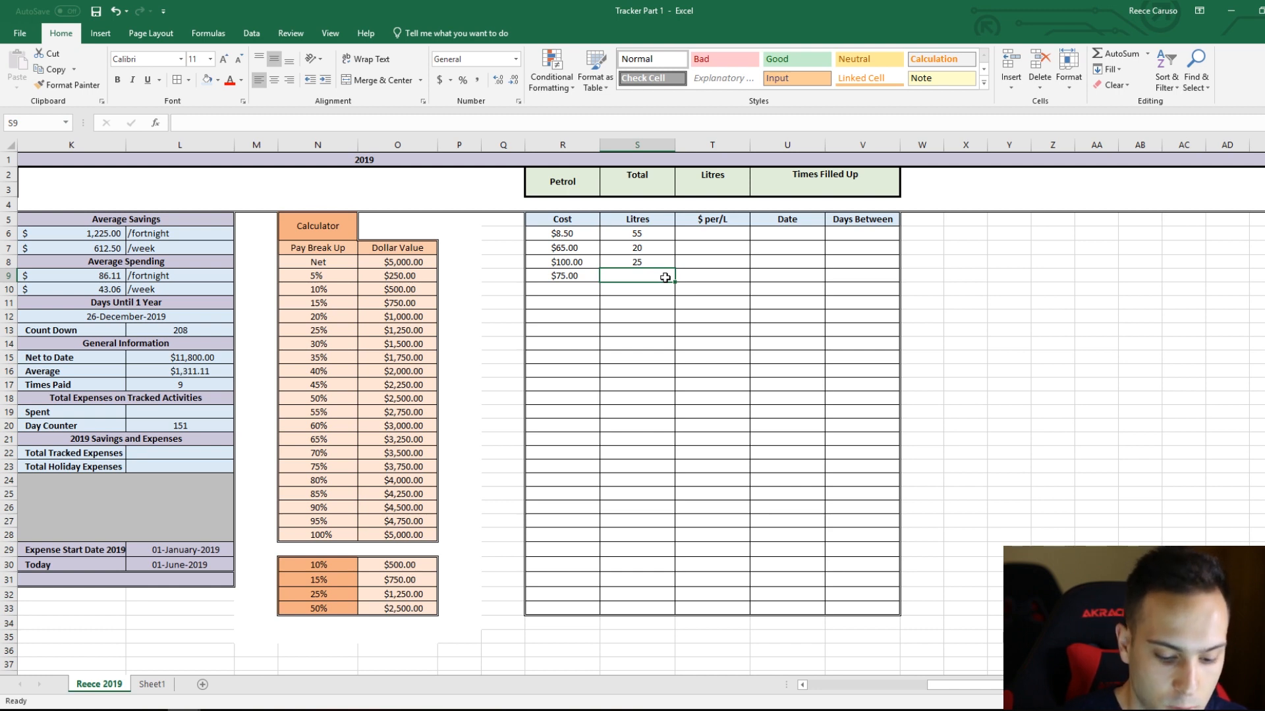
type("55.05")
key("Return")
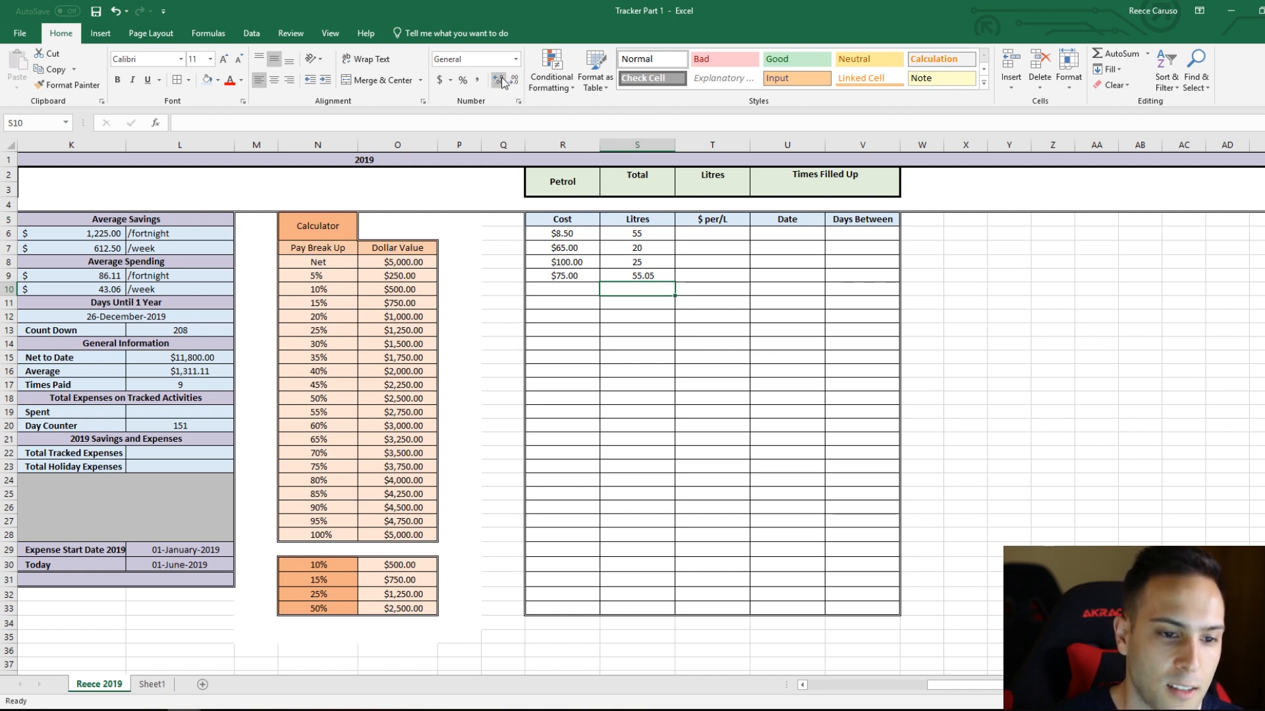
Step: Show the litres values in S6:S8 with two decimal places
left_click(573, 235)
left_click(592, 260)
key("Right")
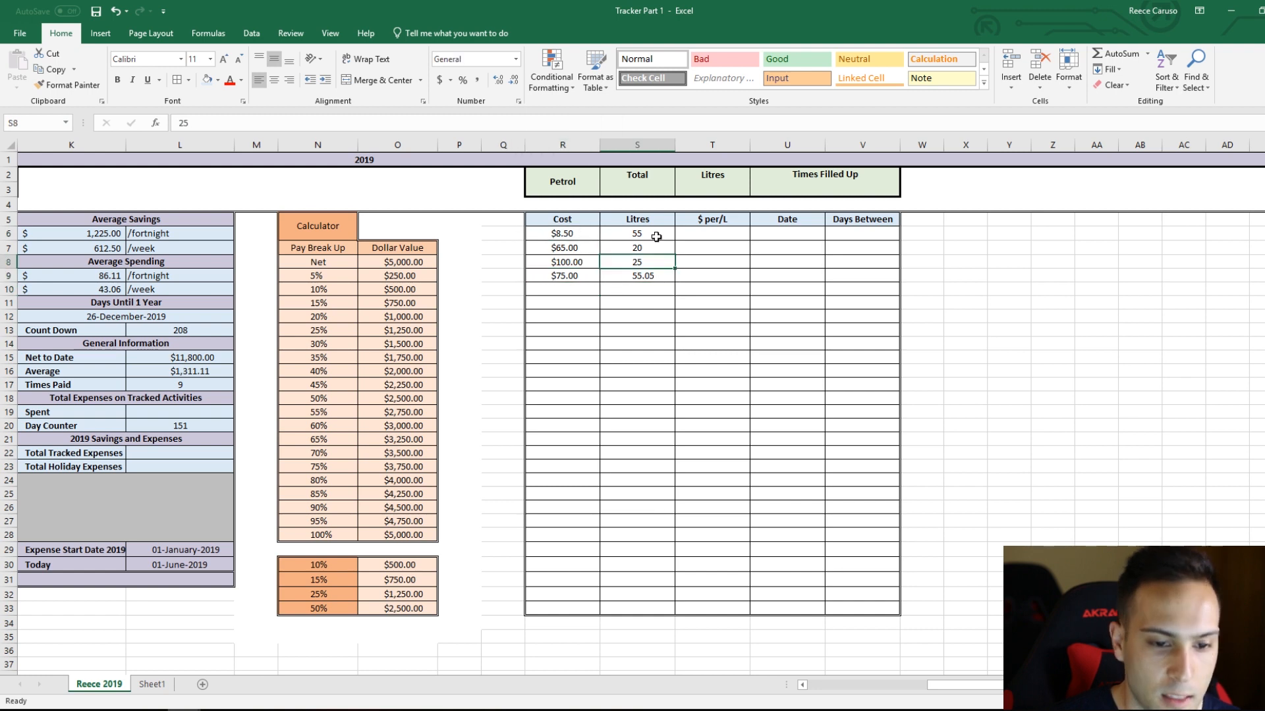
left_click(656, 238, "shift")
left_click(498, 80)
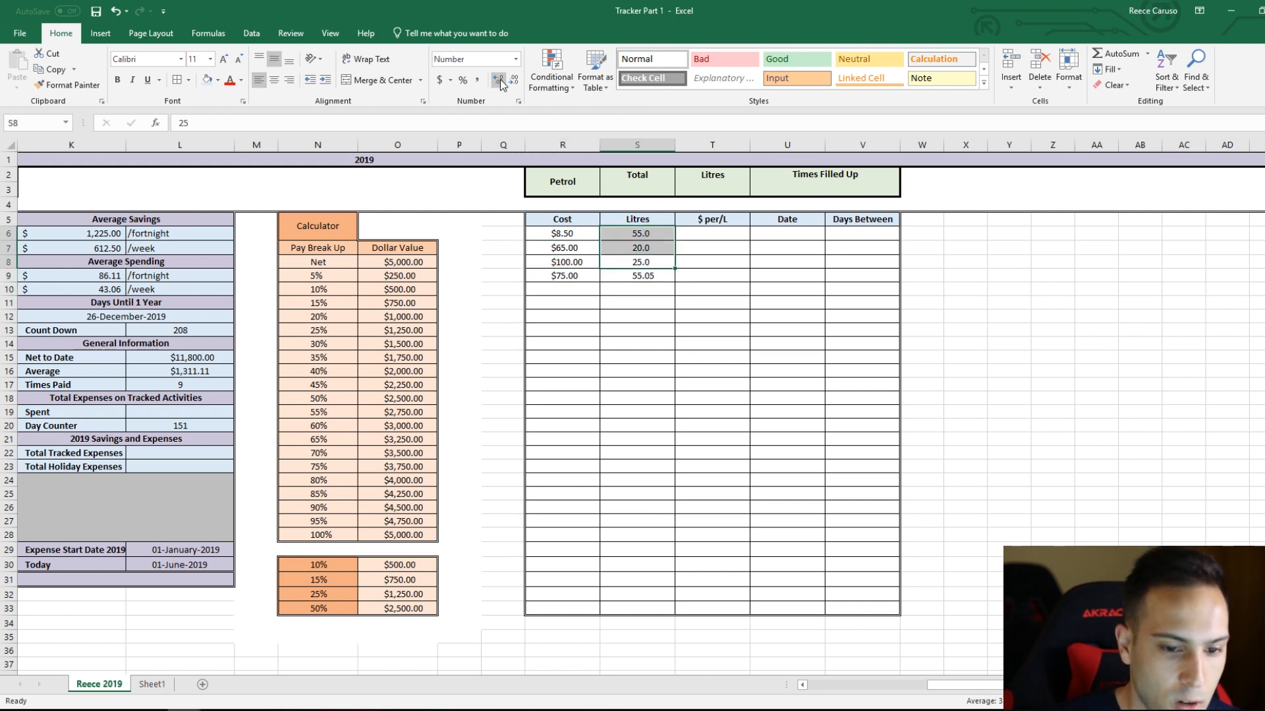
left_click(500, 79)
left_click(649, 289)
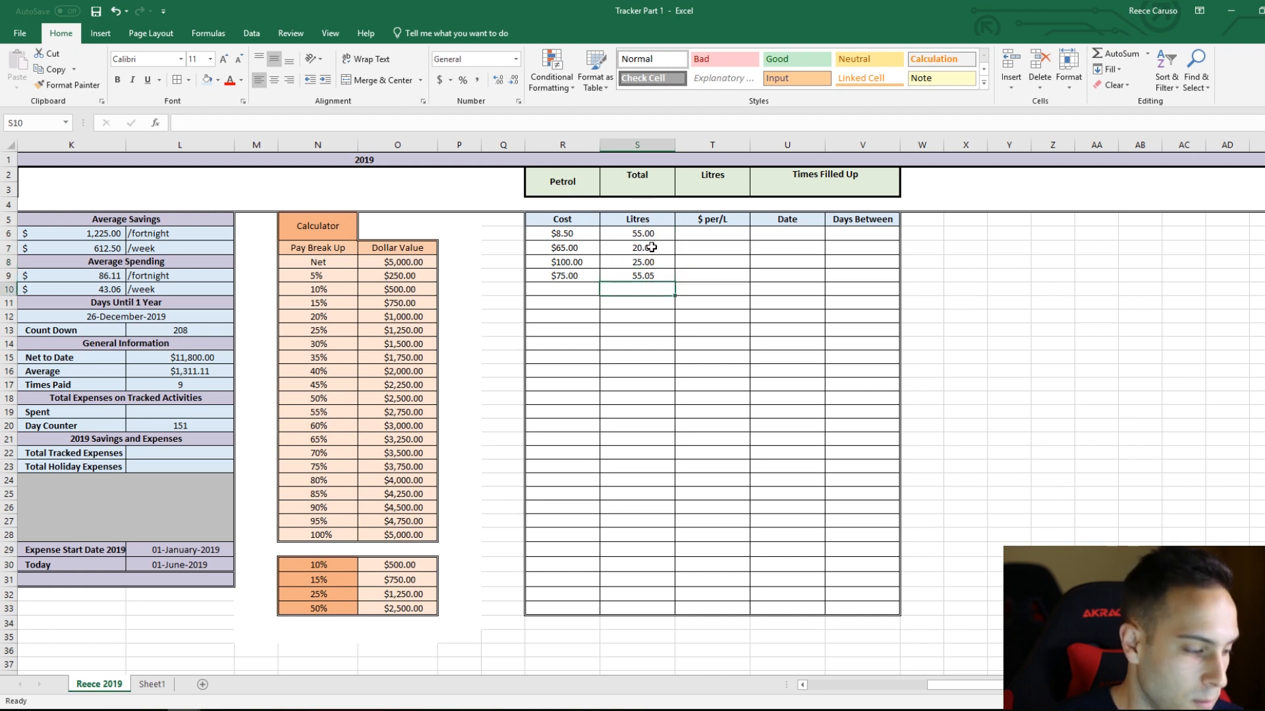
Step: Calculate the price per litre in T6 by dividing cost by litres with the formula =R6/S6
left_click(682, 236)
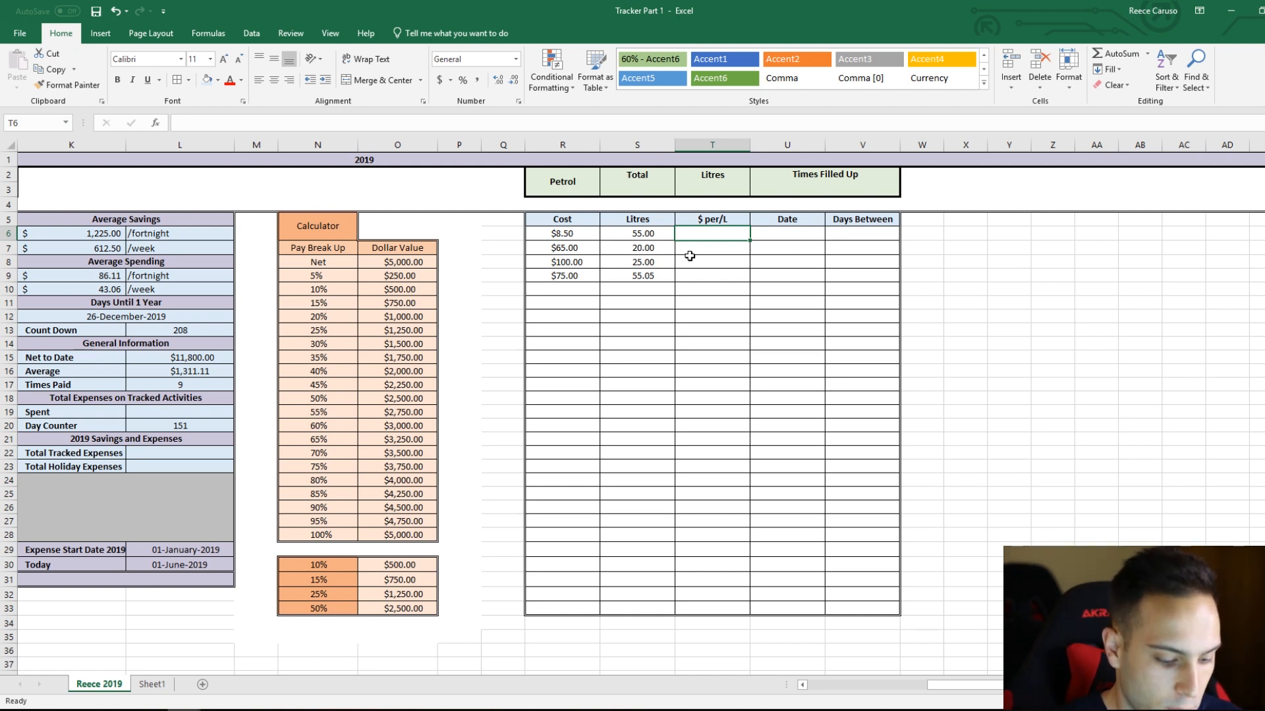
type("=")
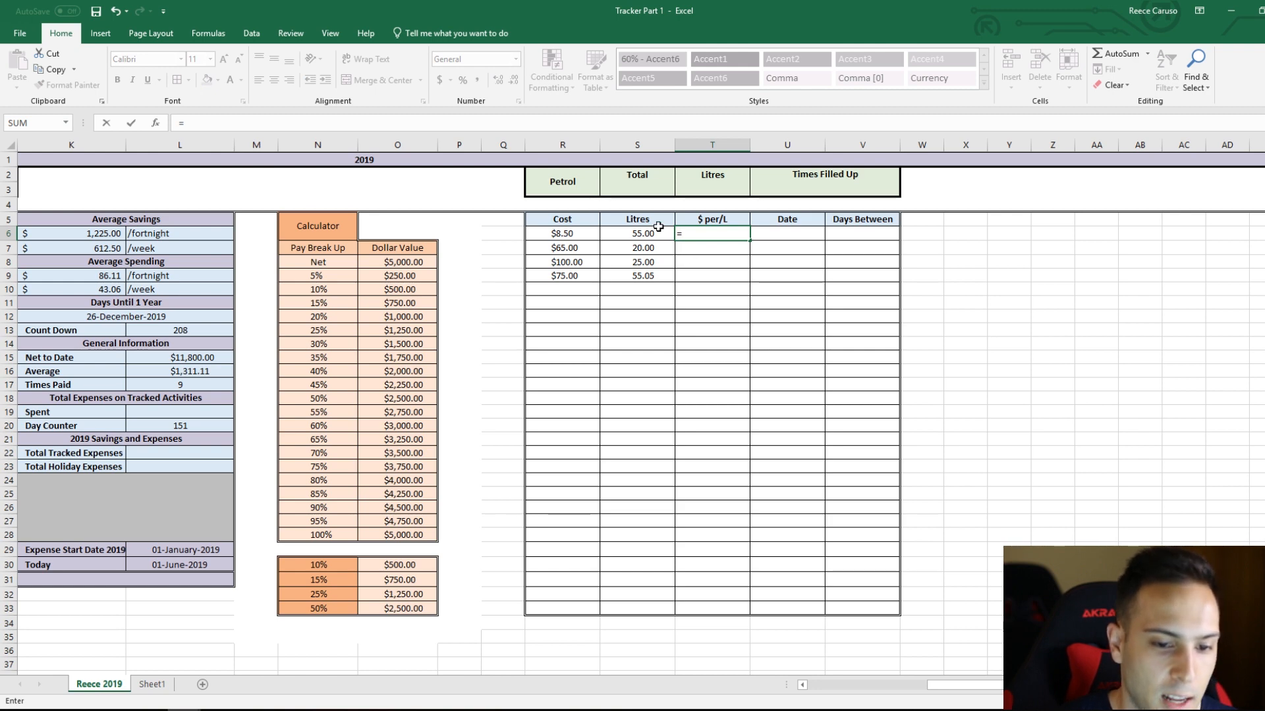
left_click(569, 236)
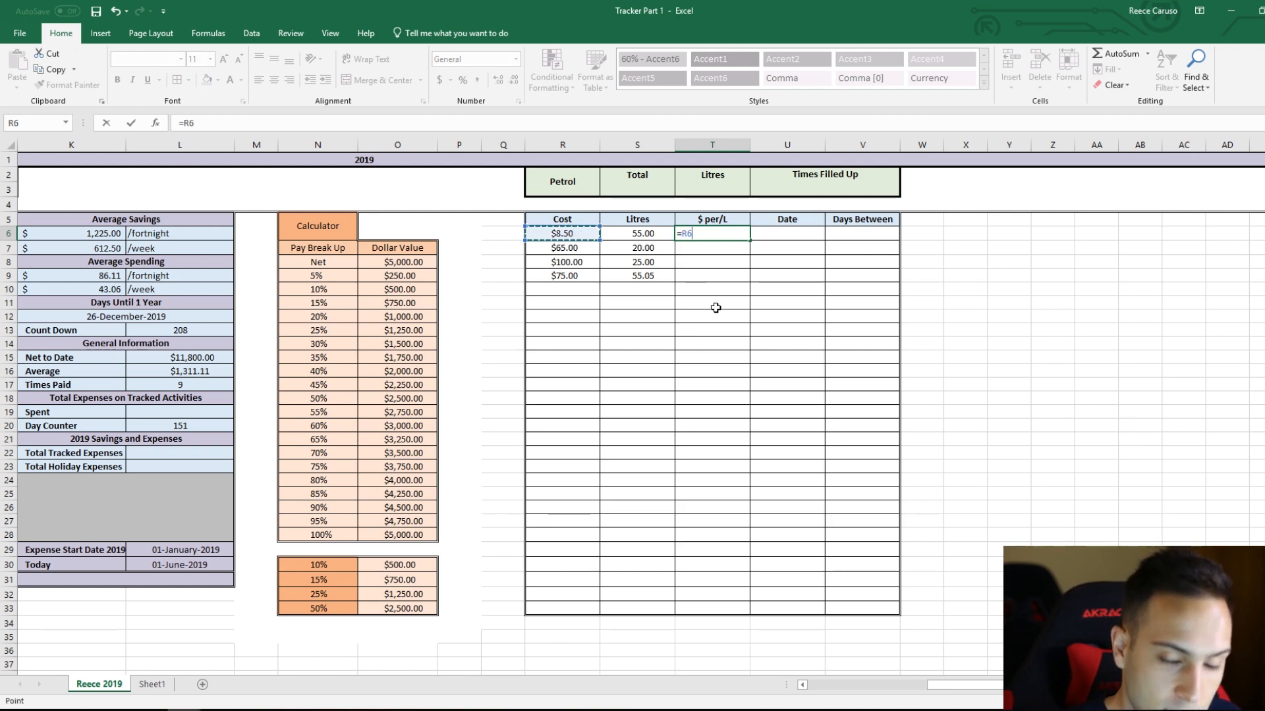
type("/")
left_click(658, 240)
key("Return")
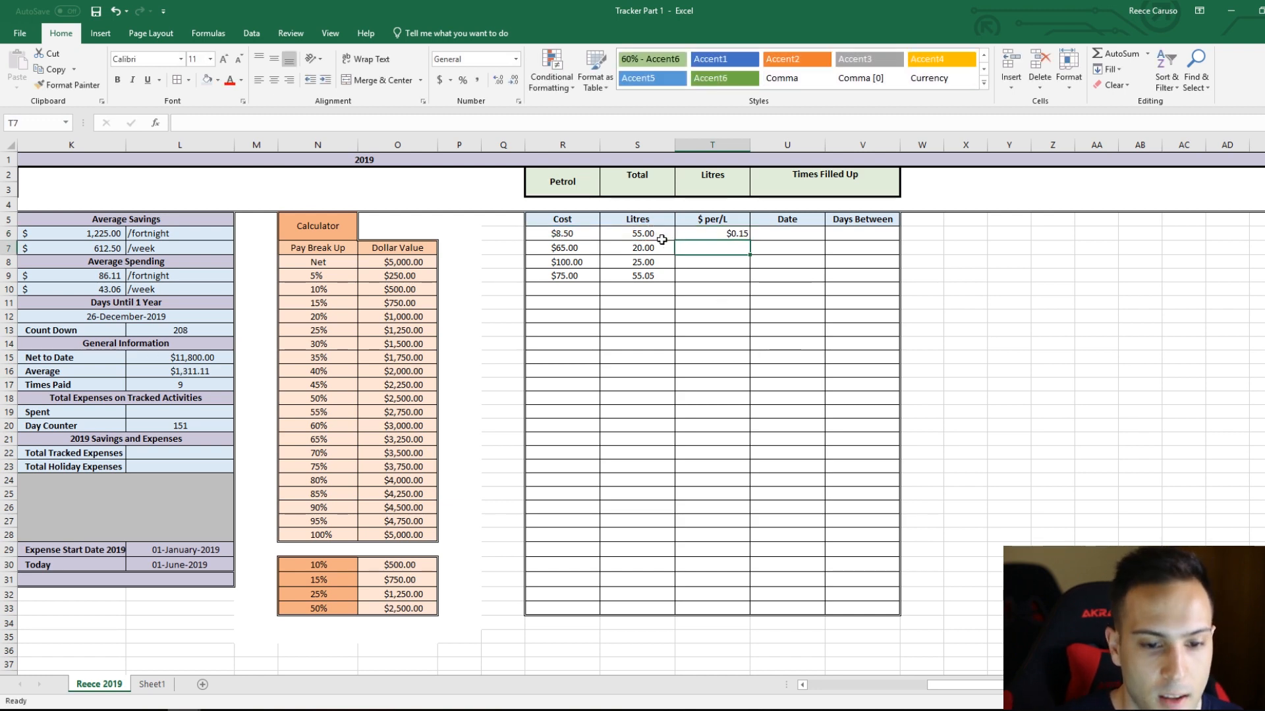
Step: Left-align the price-per-litre cells T6:T33 and increase their indent so the values sit under the middle of the heading
left_click(710, 236)
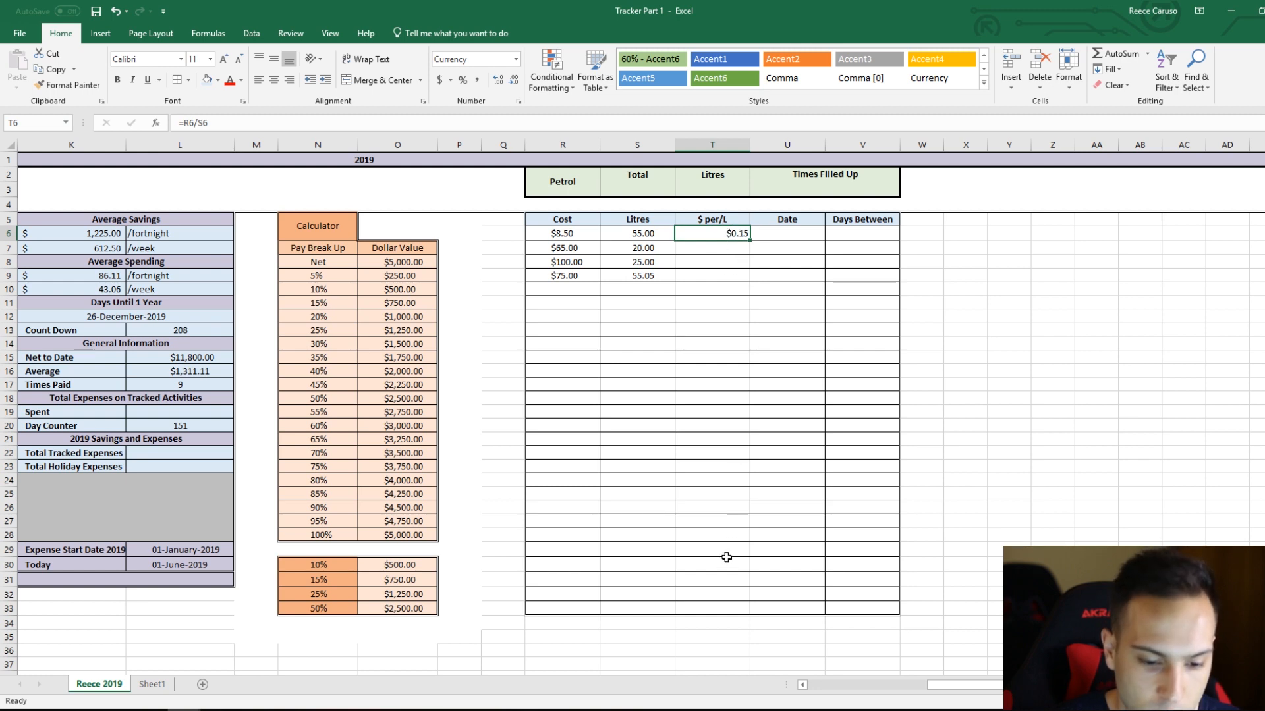
left_click(722, 613, "shift")
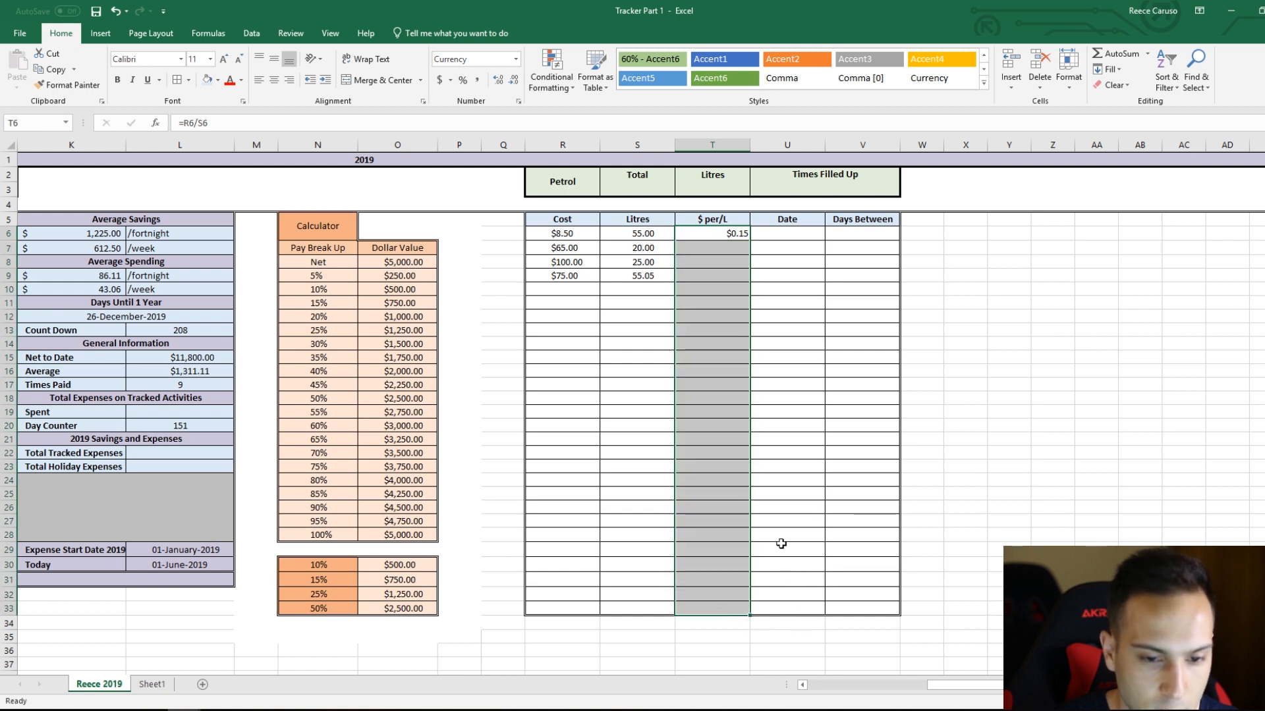
left_click(274, 80)
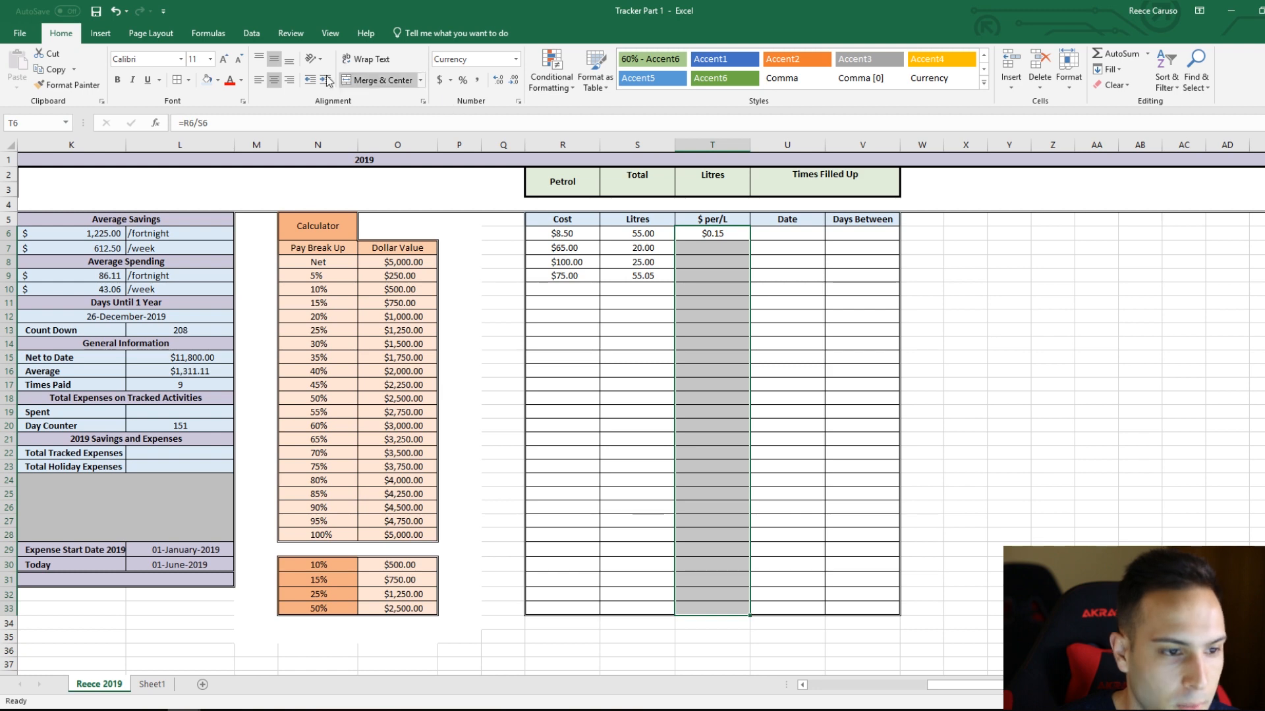
left_click(259, 80)
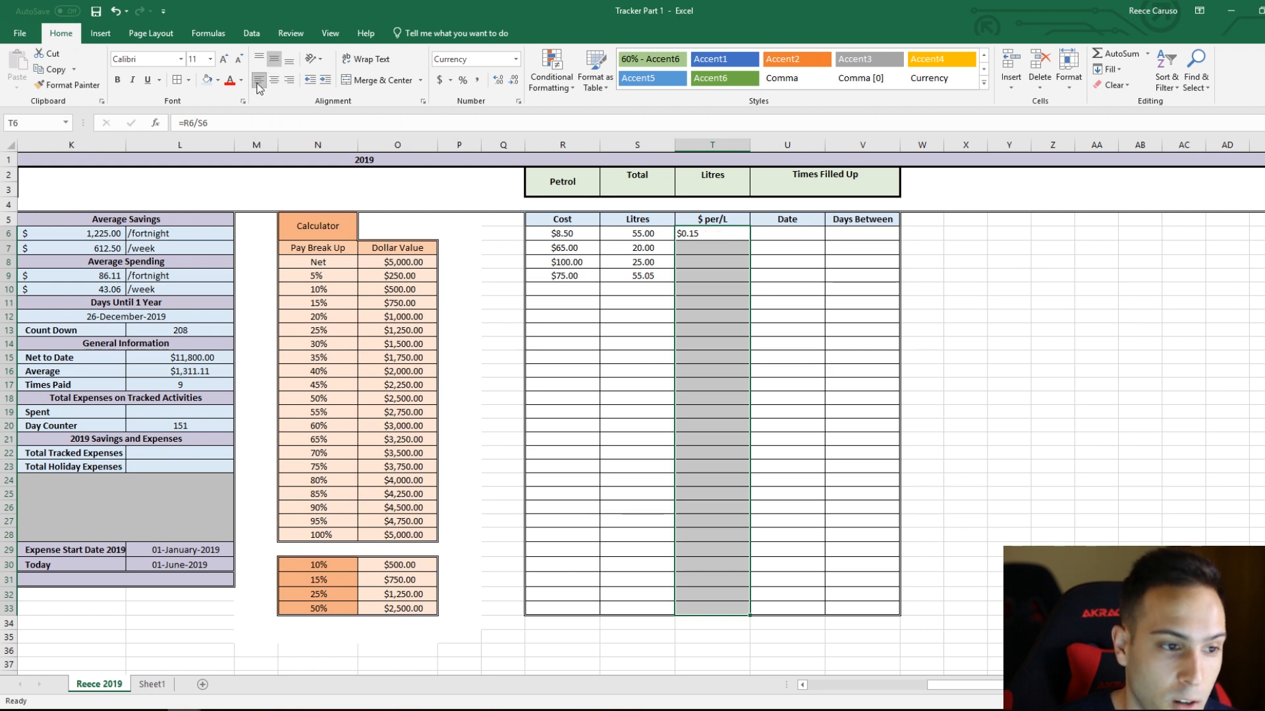
left_click(325, 80)
left_click(325, 80)
left_click(325, 79)
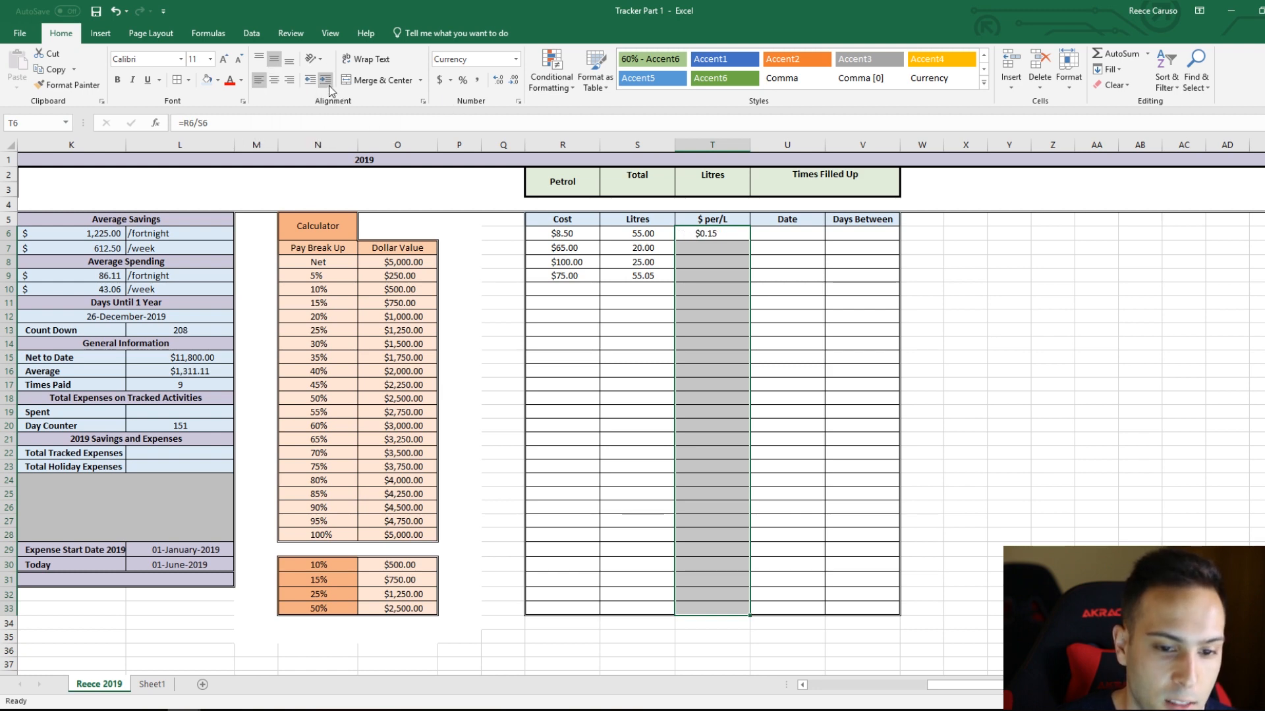
left_click(326, 80)
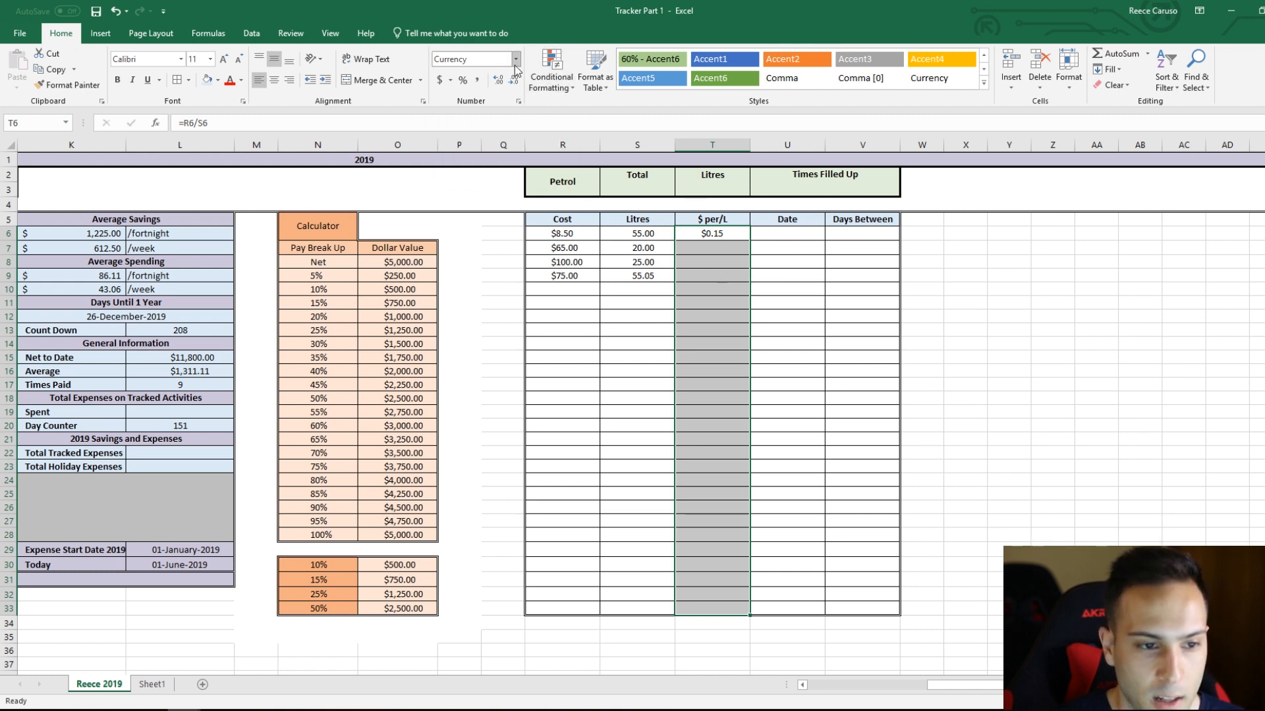
Step: Fill the price-per-litre formula from T6 down to T9 and check rows 7 to 9 against their costs
left_click(787, 247)
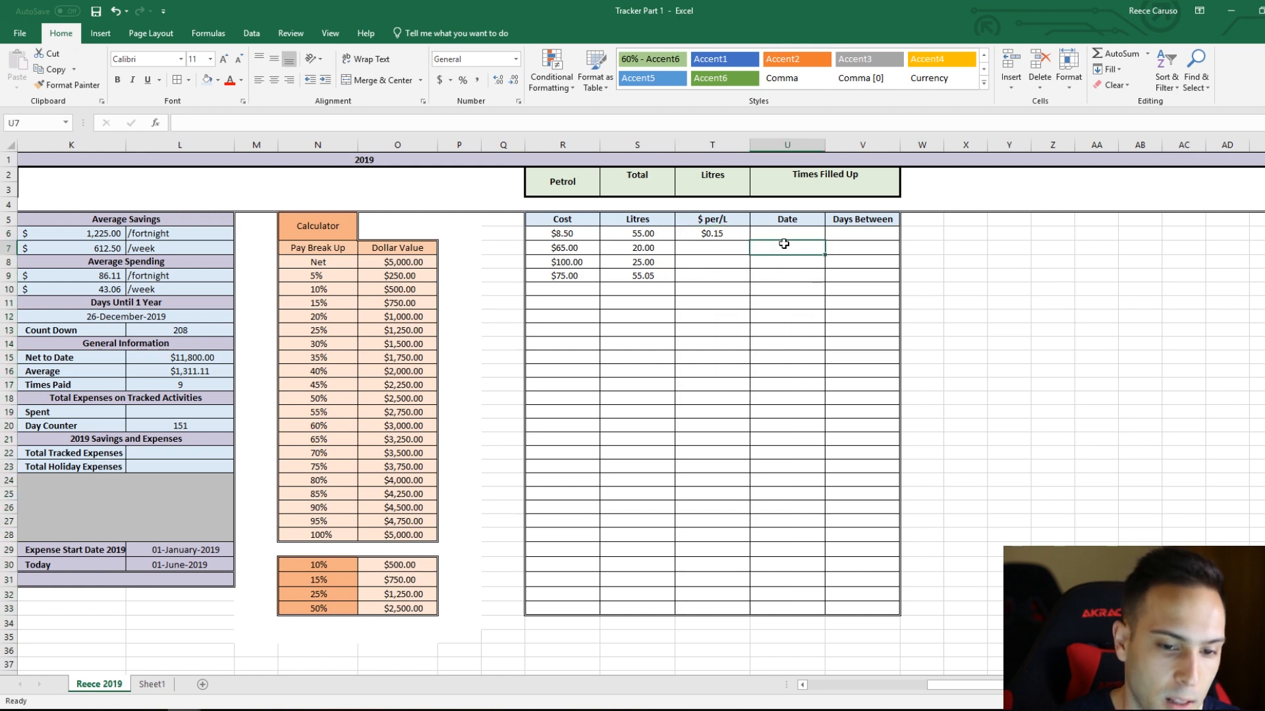
left_click(740, 247)
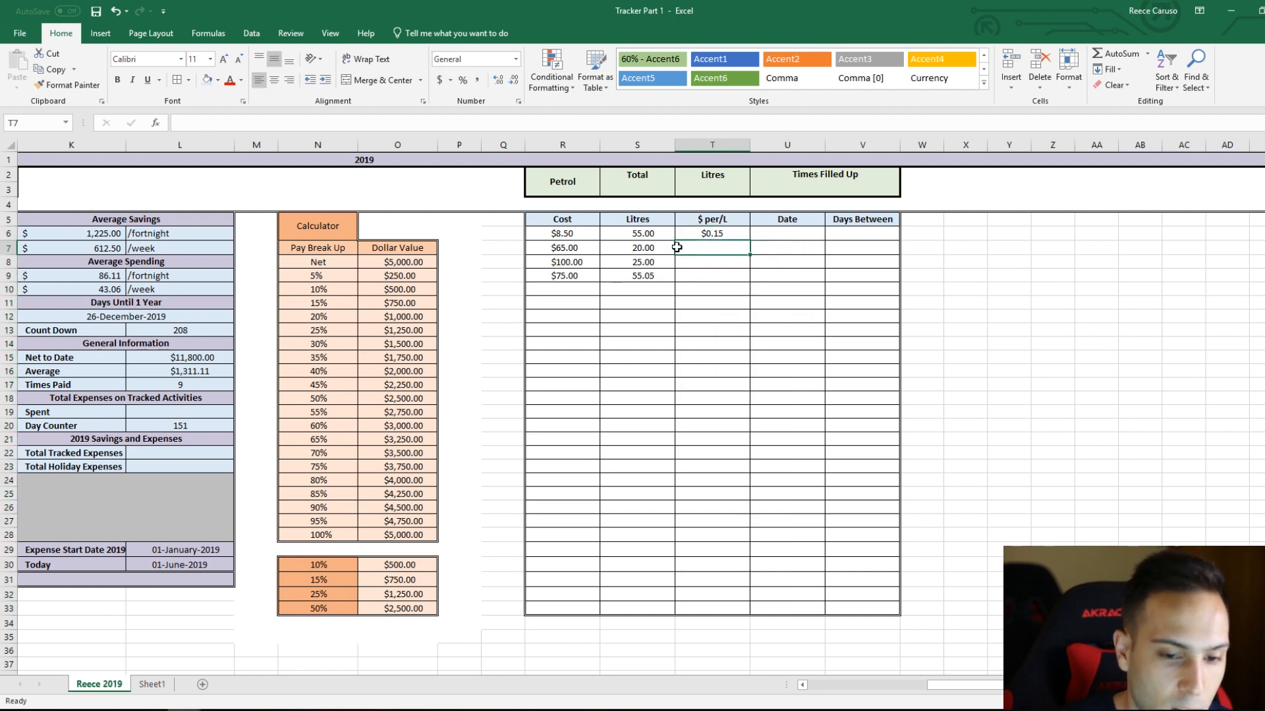
left_click(739, 235)
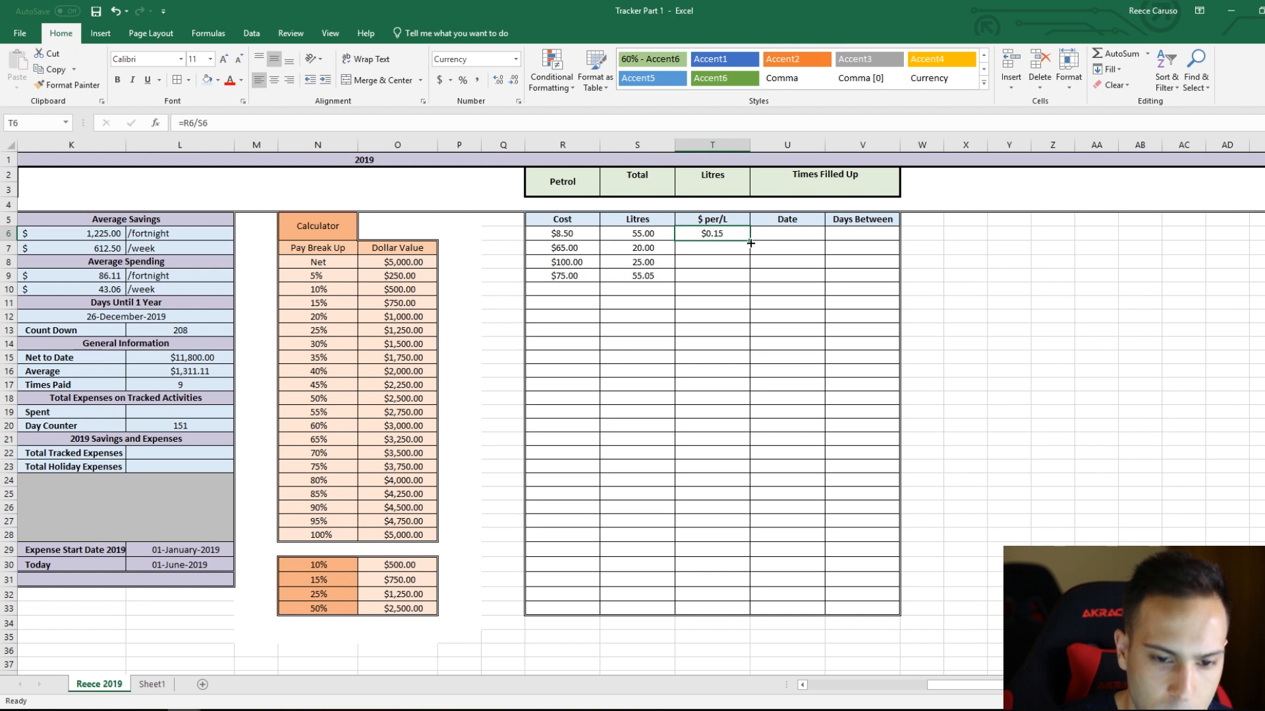
left_click_drag(749, 240, 747, 277)
left_click(731, 330)
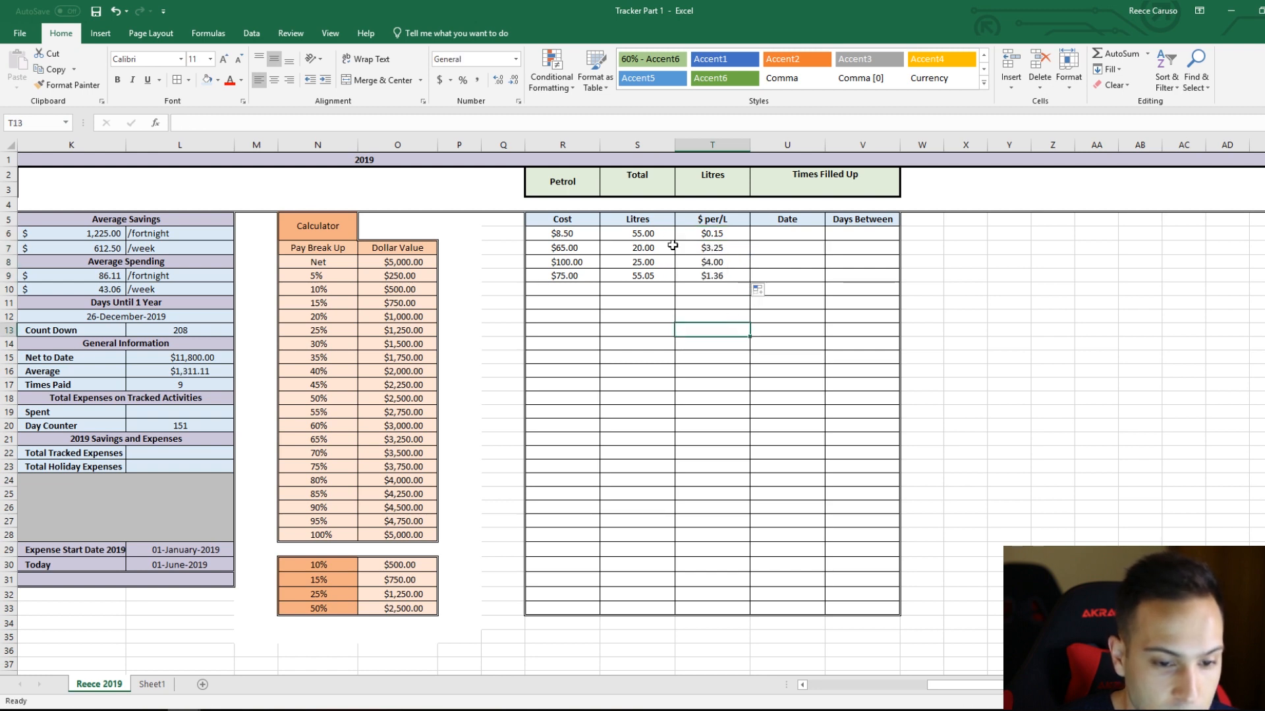
left_click(585, 248)
left_click(682, 249)
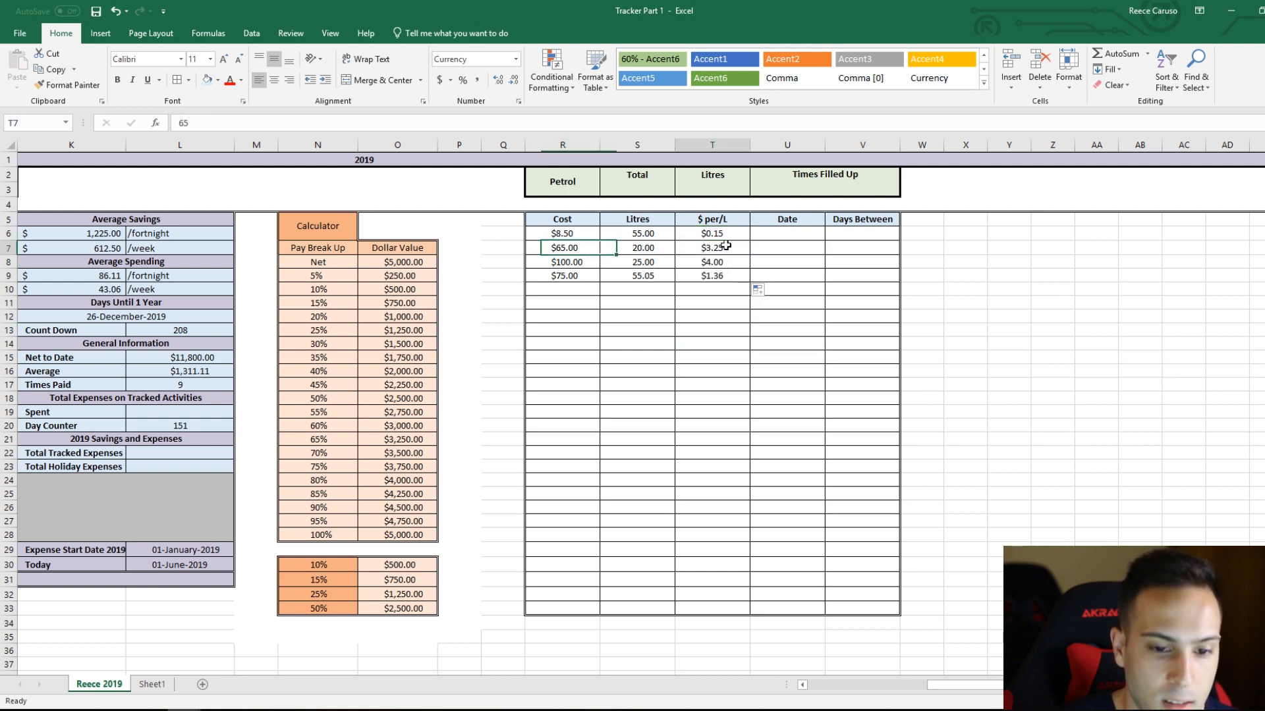
left_click(584, 264)
left_click(691, 263)
left_click(578, 273)
left_click(716, 276)
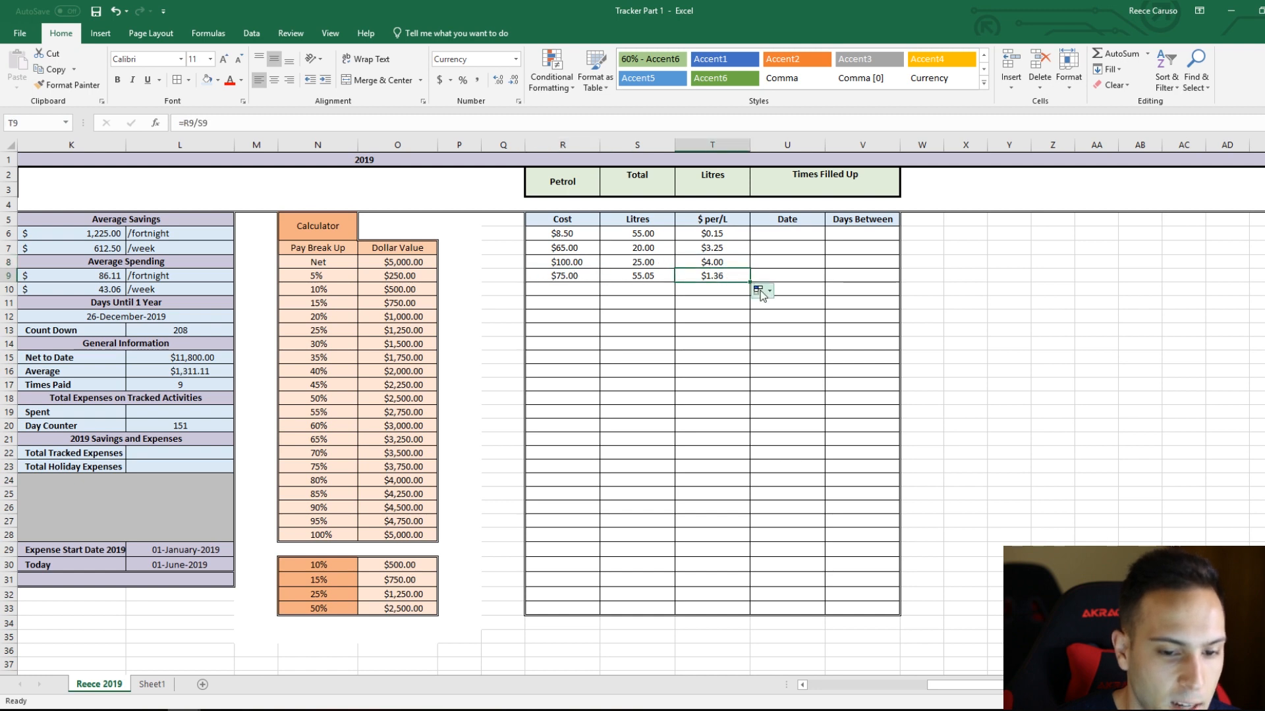
Step: Add two petrol entries: cost 20 with 35 litres in row 10, and cost 50 with 25 litres in row 11
left_click(578, 294)
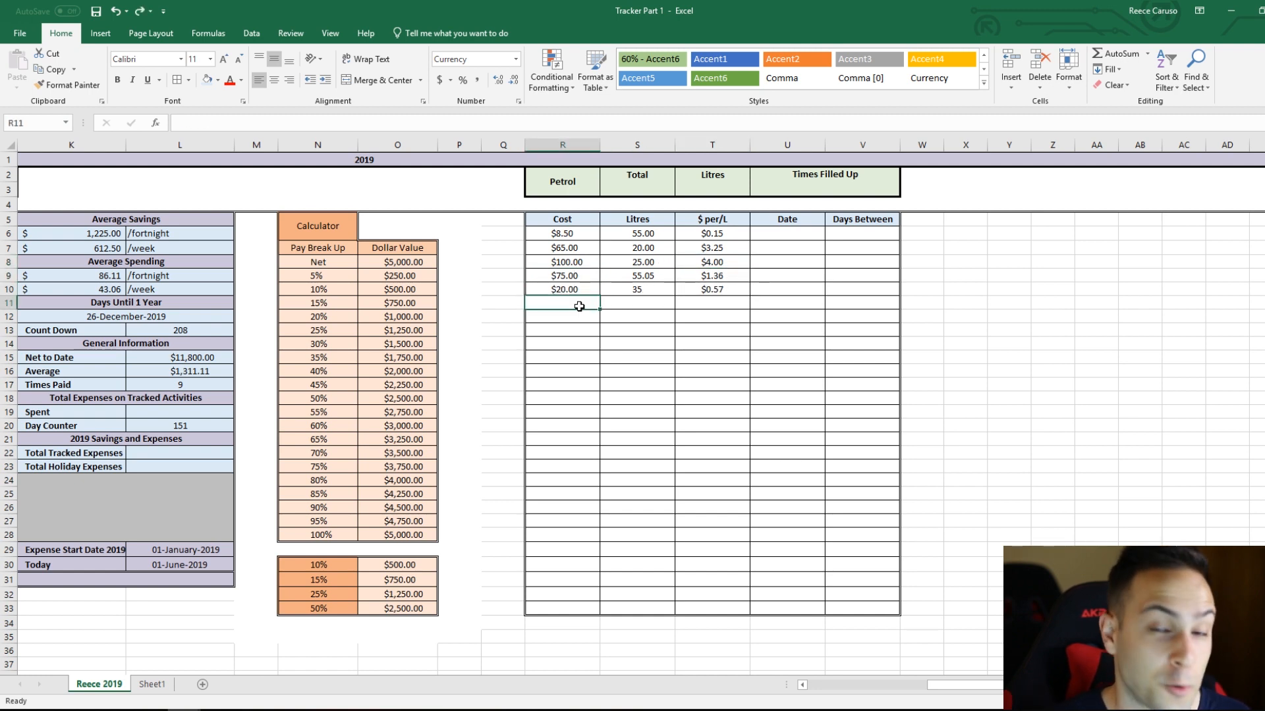
type("50")
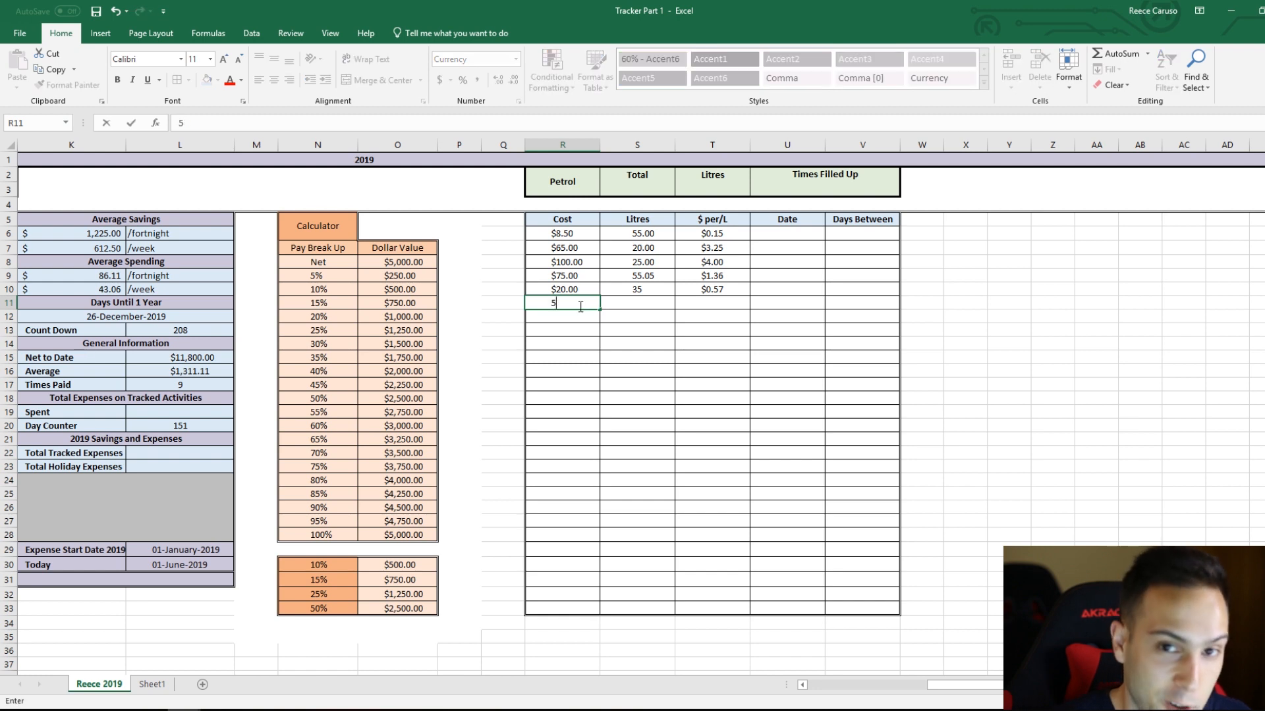
key("Tab")
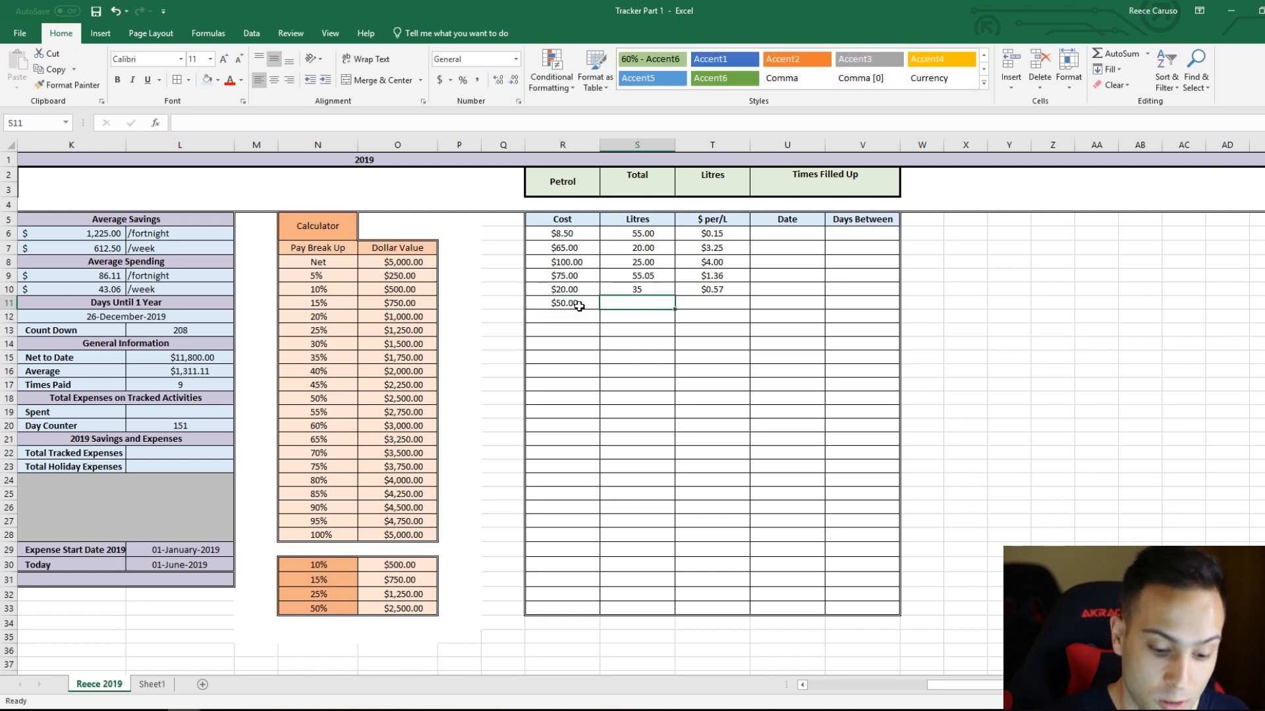
type("25")
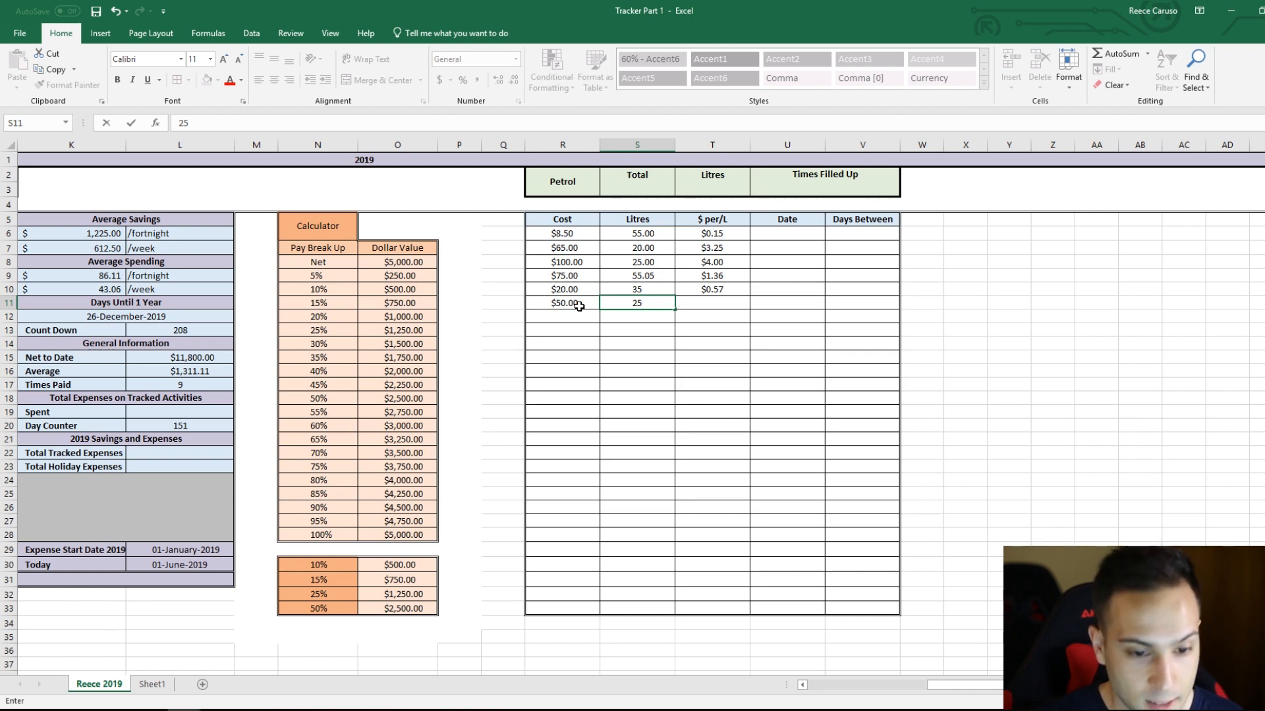
key("Return")
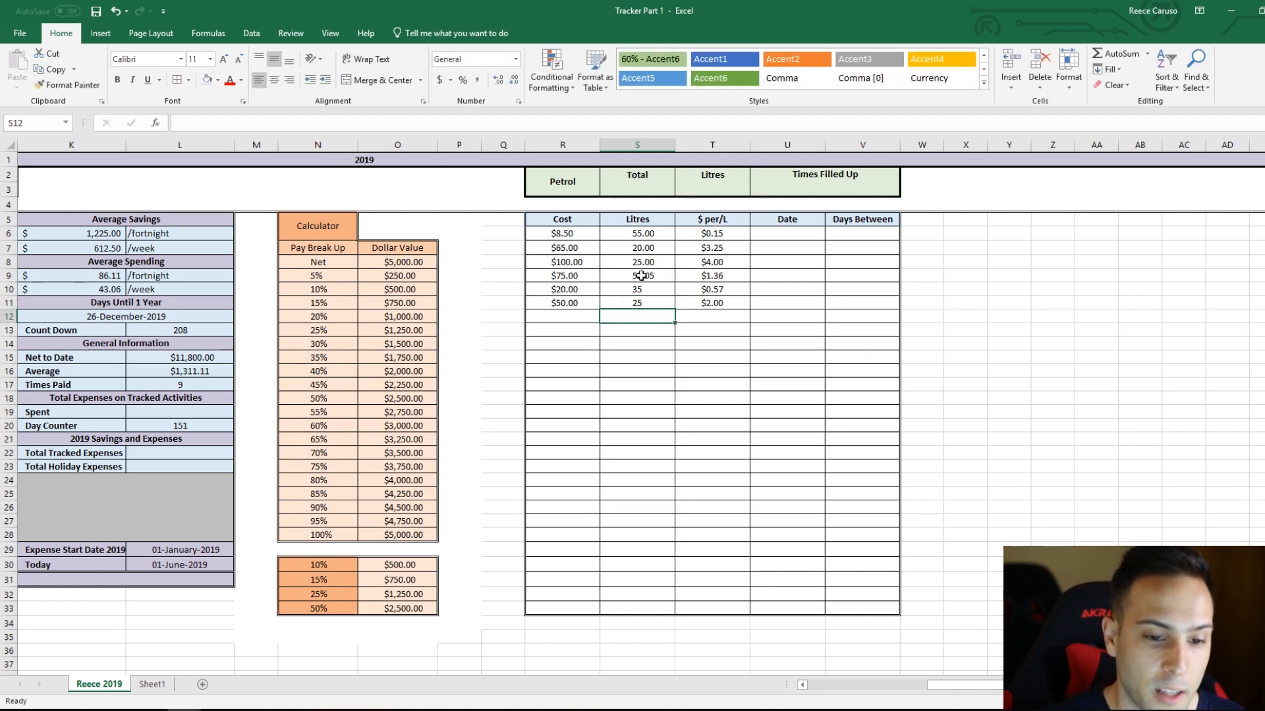
Step: Format the litres cells S6:S33 to show two decimal places
key("ctrl+z")
key("ctrl+z")
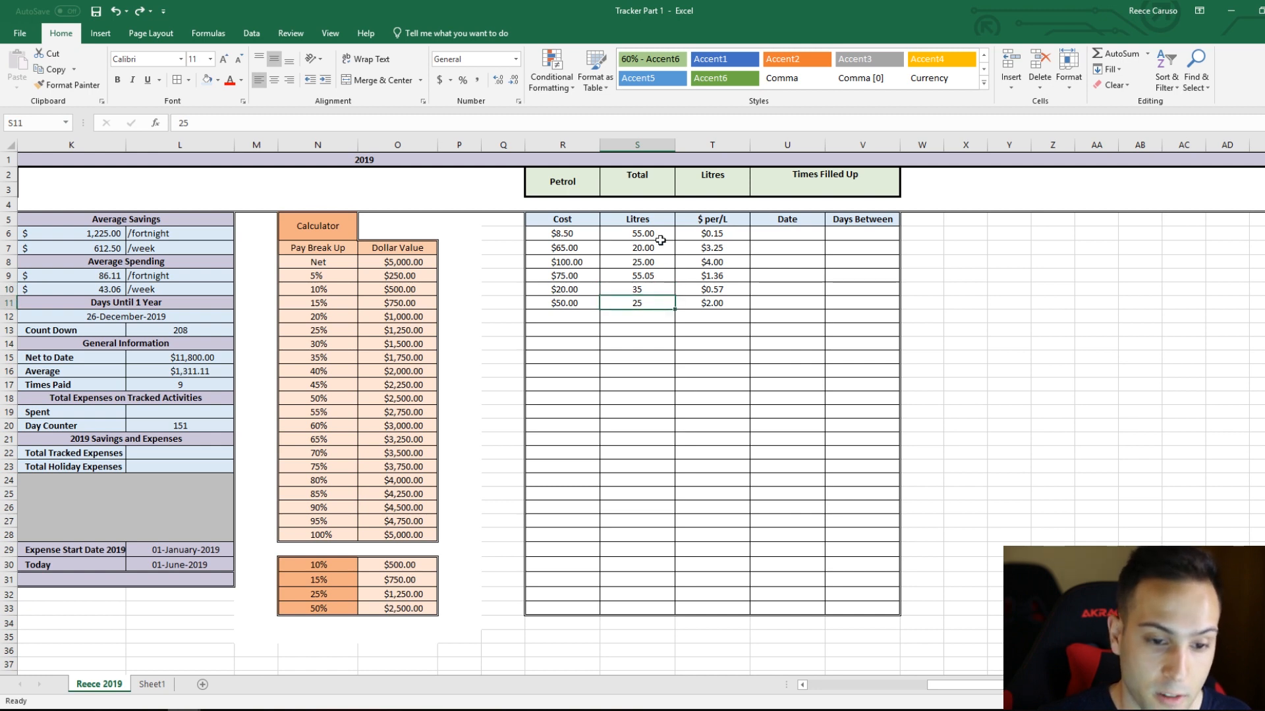
left_click_drag(657, 236, 648, 606)
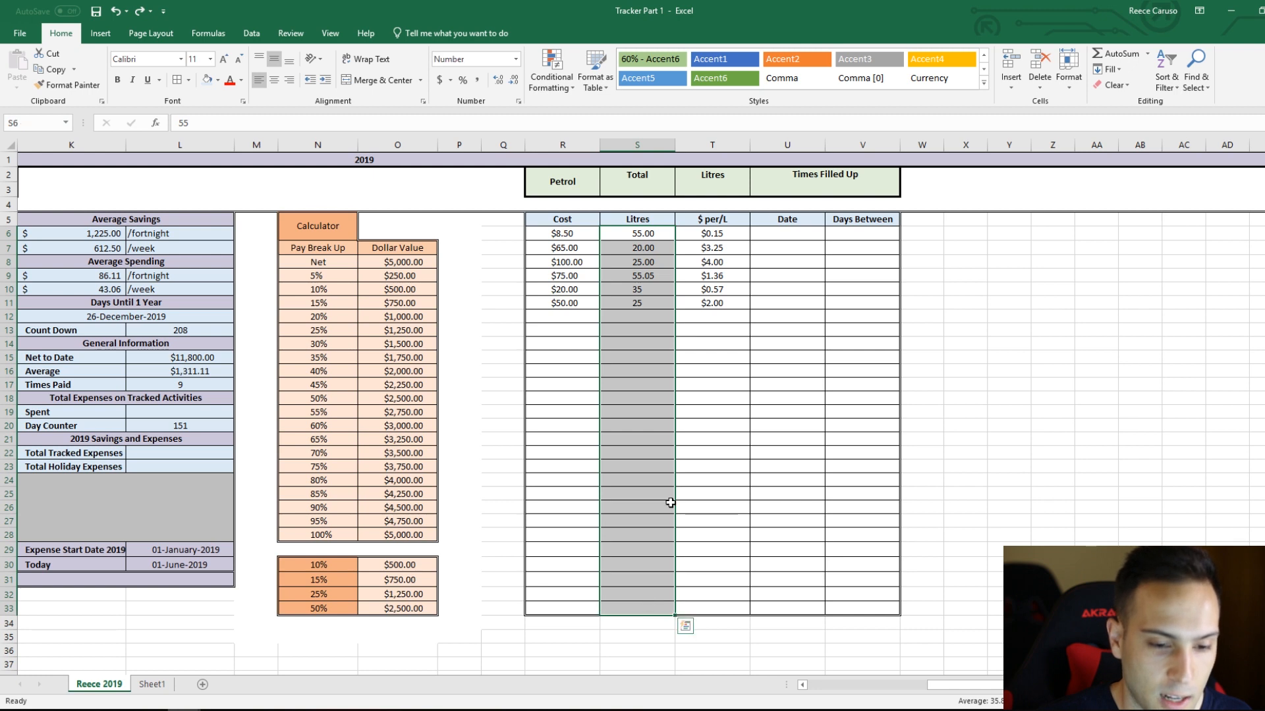
left_click(497, 81)
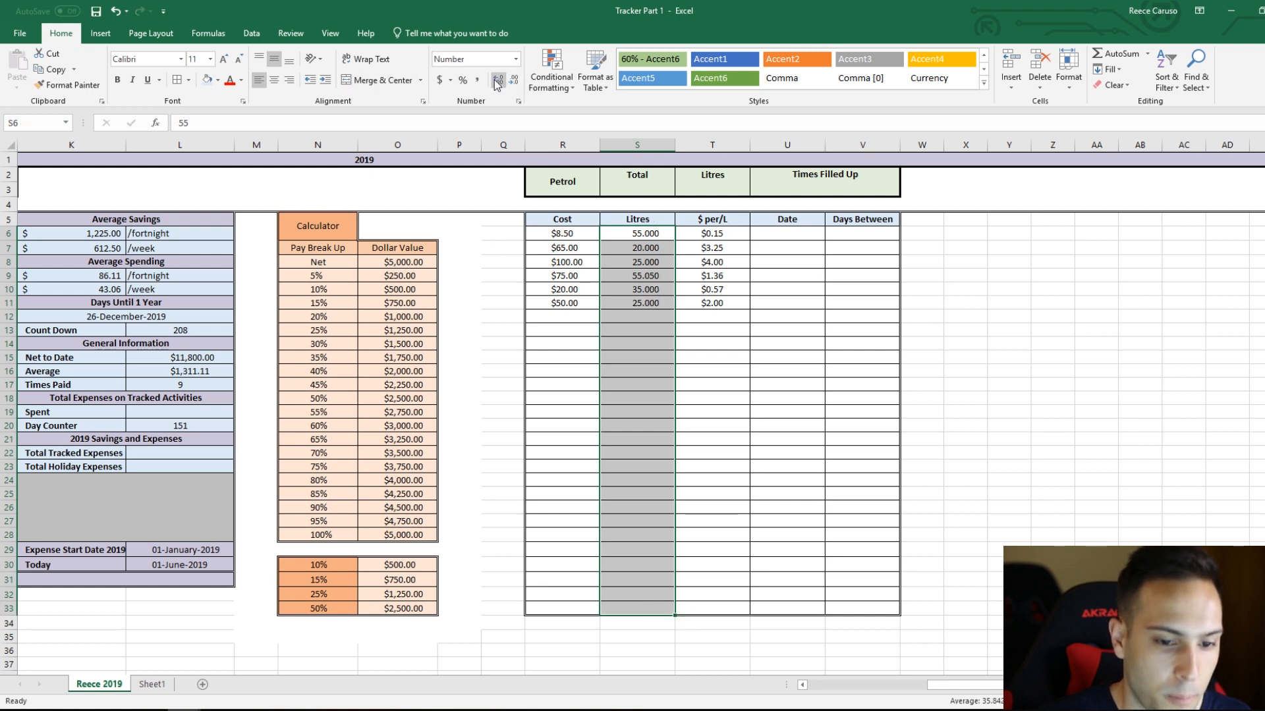
left_click(512, 82)
left_click(511, 82)
left_click(498, 81)
left_click(498, 82)
left_click(718, 373)
Step: Enter test litre amounts 55 and 37.85 in S12 and S13, and clear both cells again
left_click(647, 317)
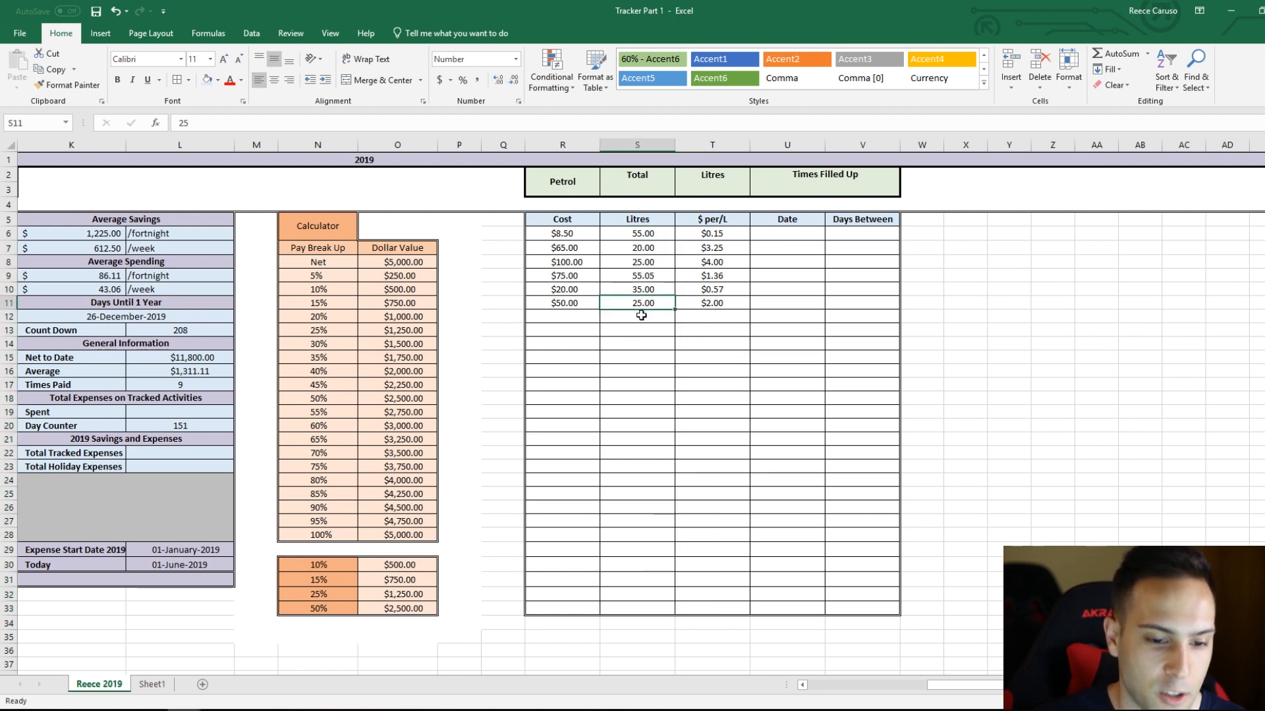
type("55")
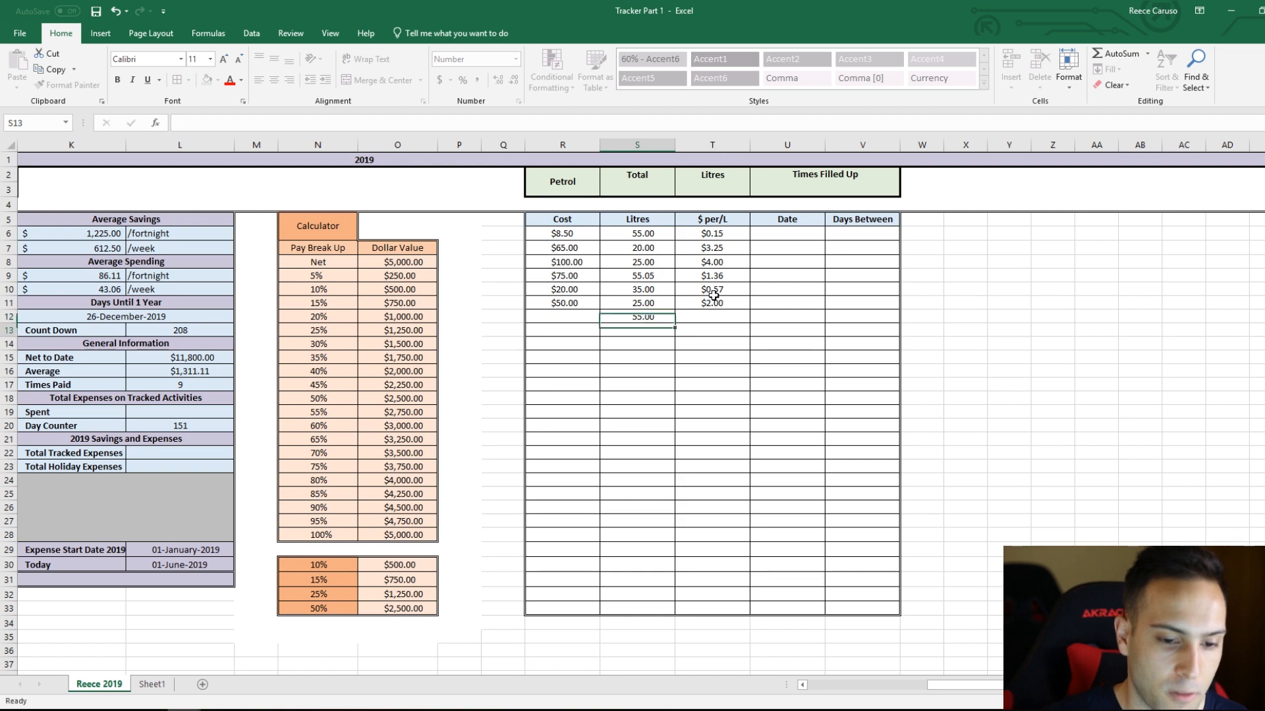
key("Return")
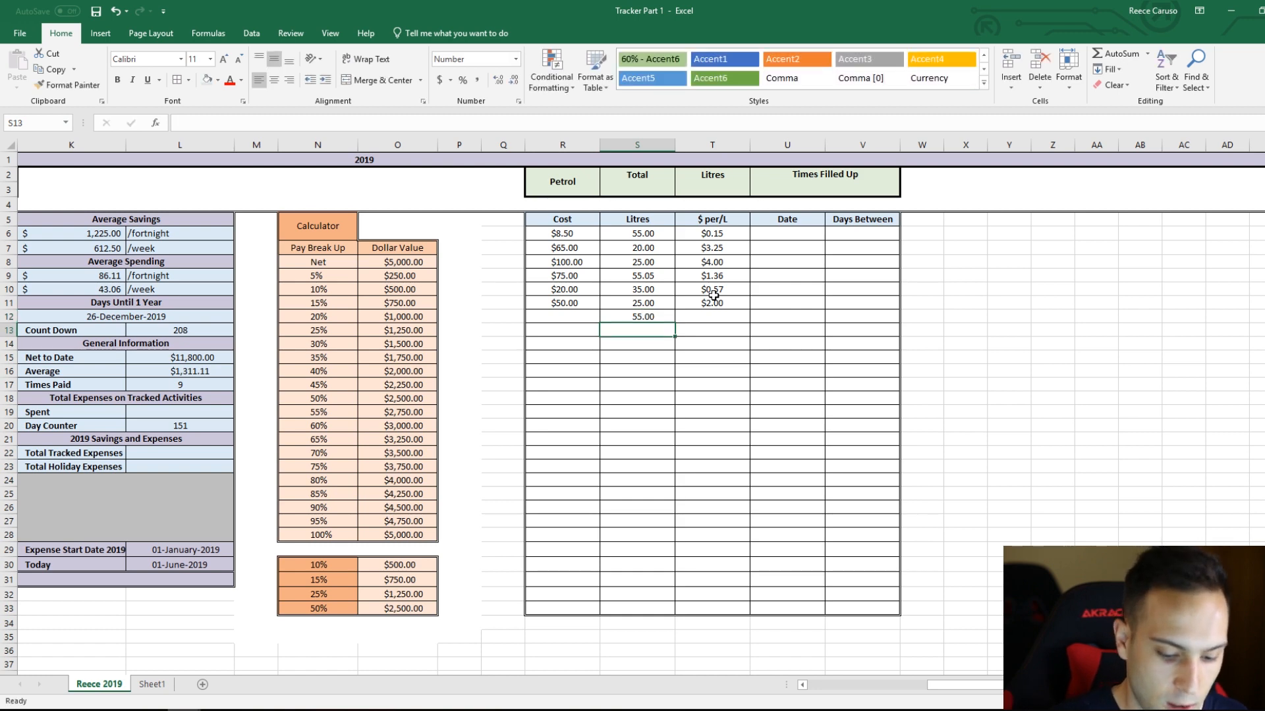
type("37.85")
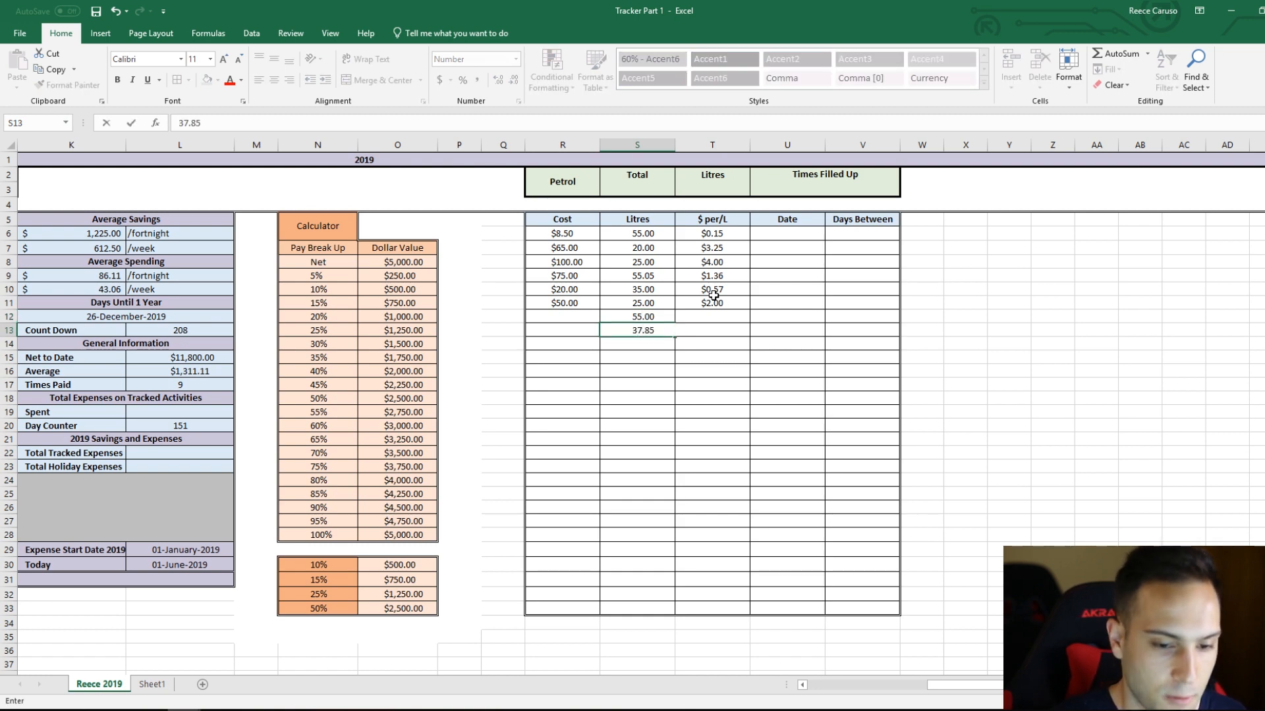
key("Return")
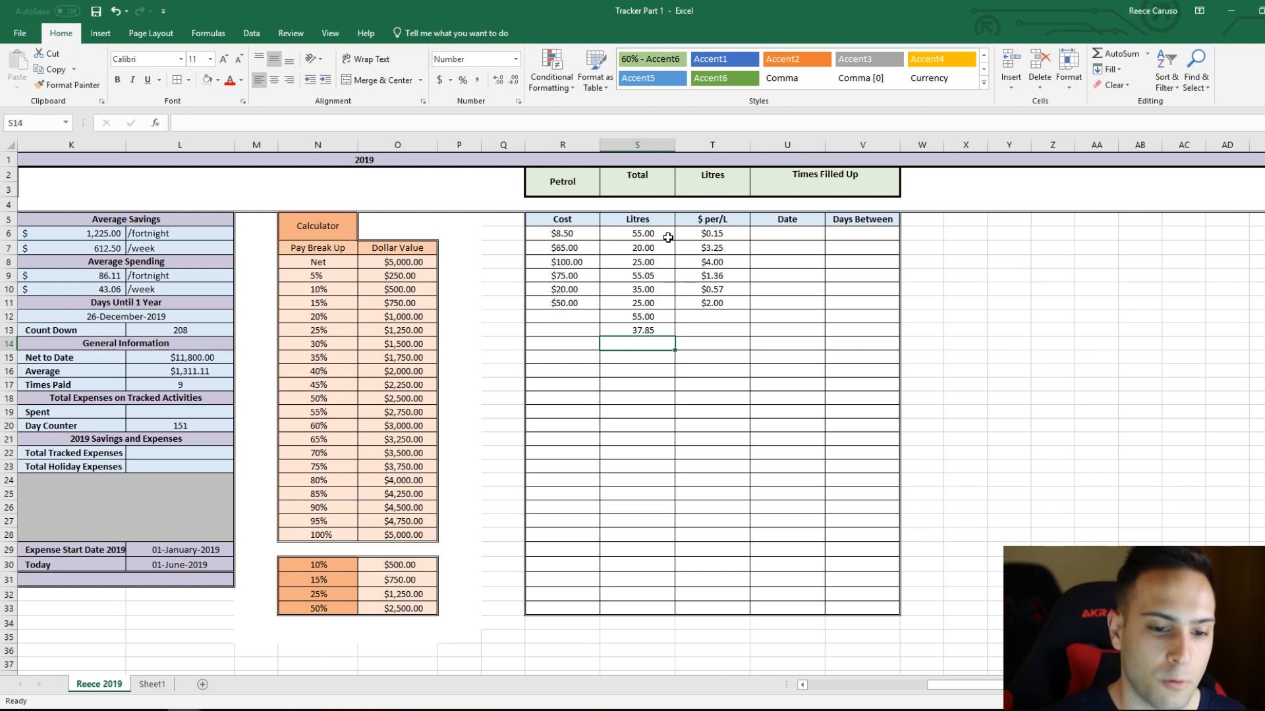
left_click_drag(641, 316, 642, 329)
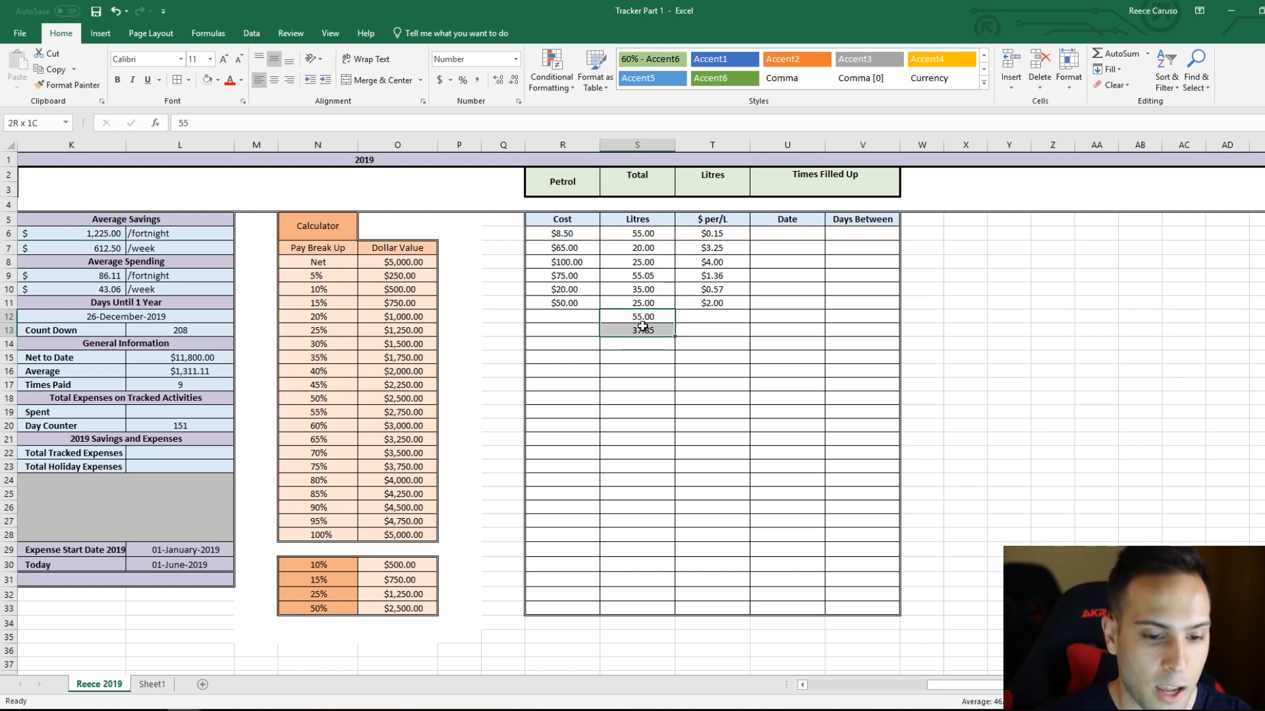
key("Delete")
Step: Enter the date 1/6/2019 in U6 and format it with the 14-March-2012 date style
left_click(789, 234)
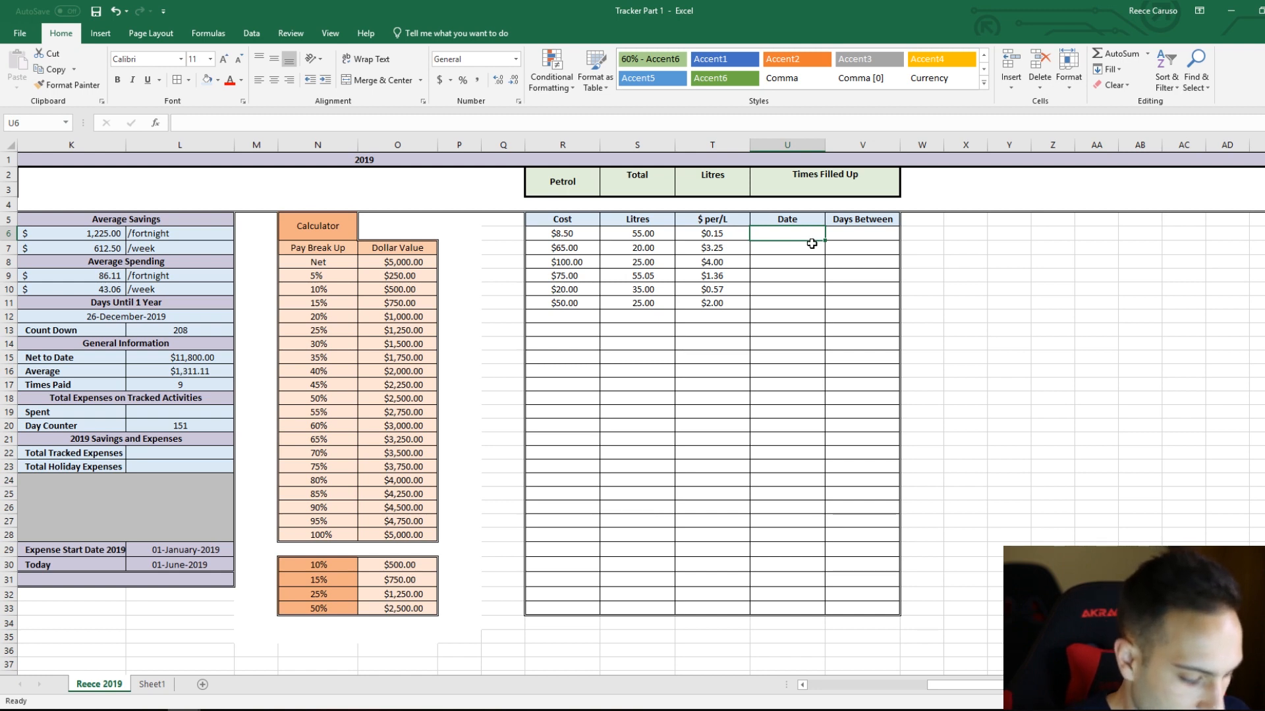
type("1")
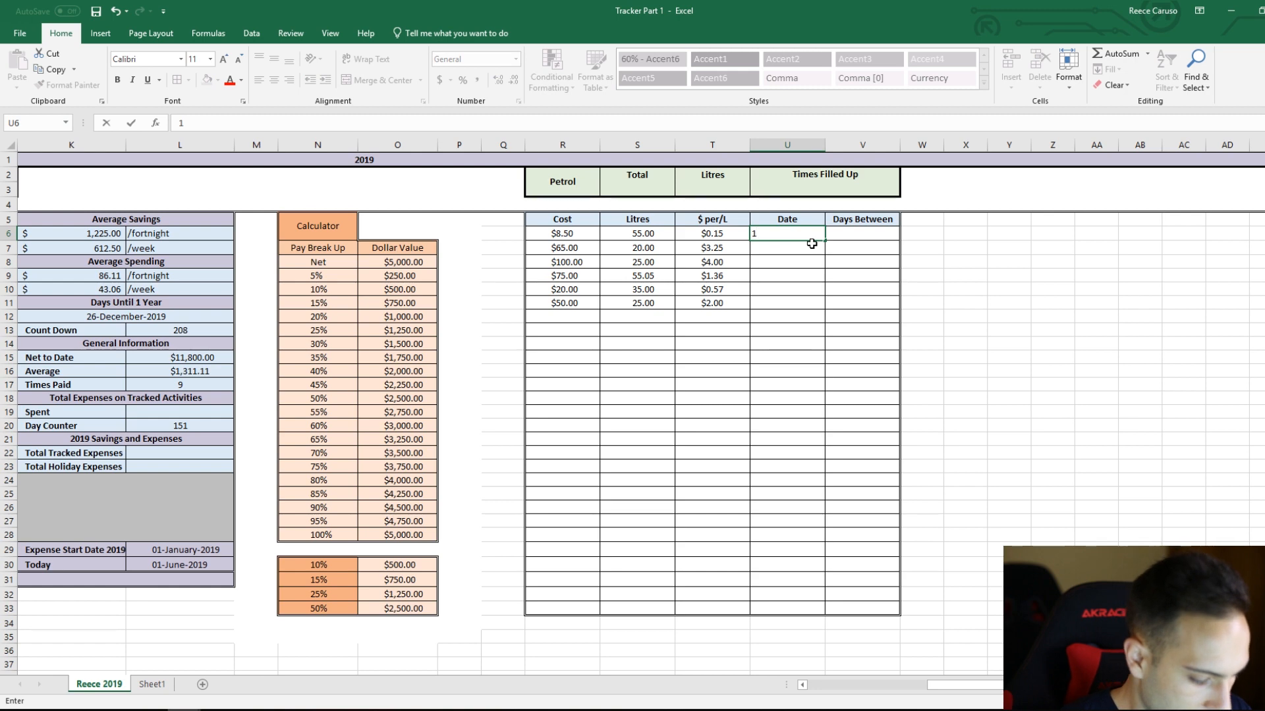
type("/6/2019")
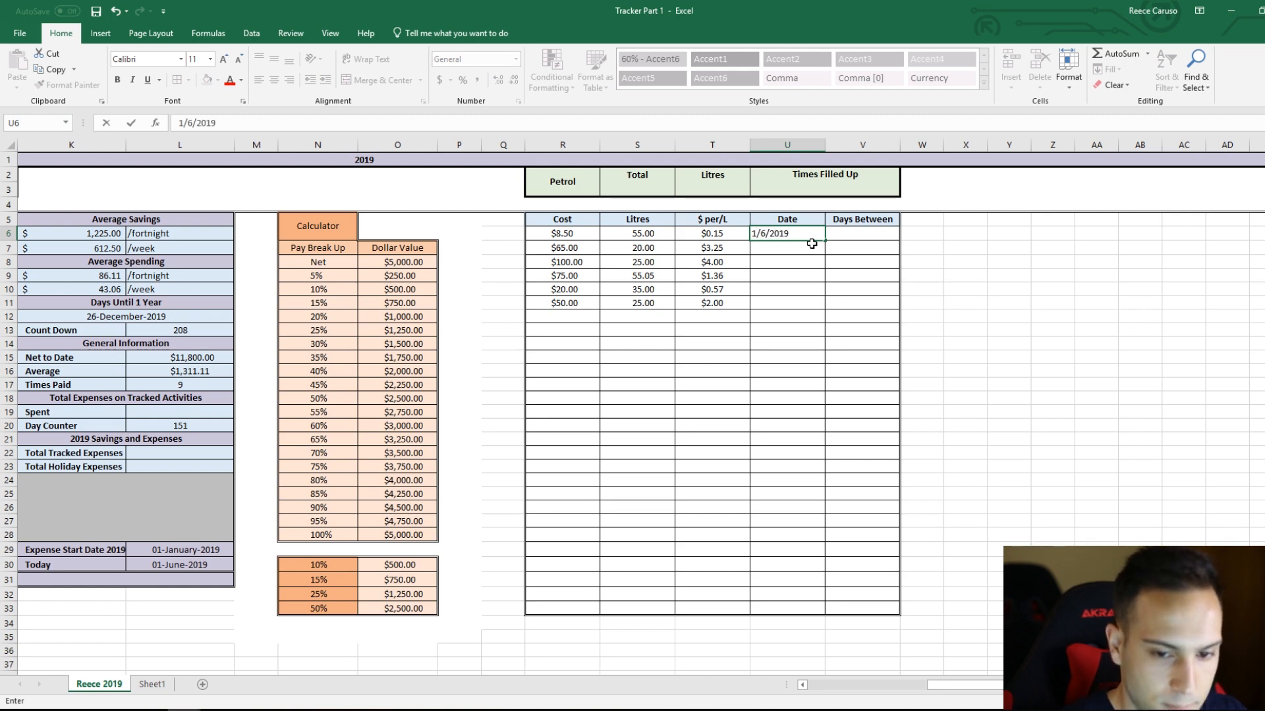
key("ctrl+Return")
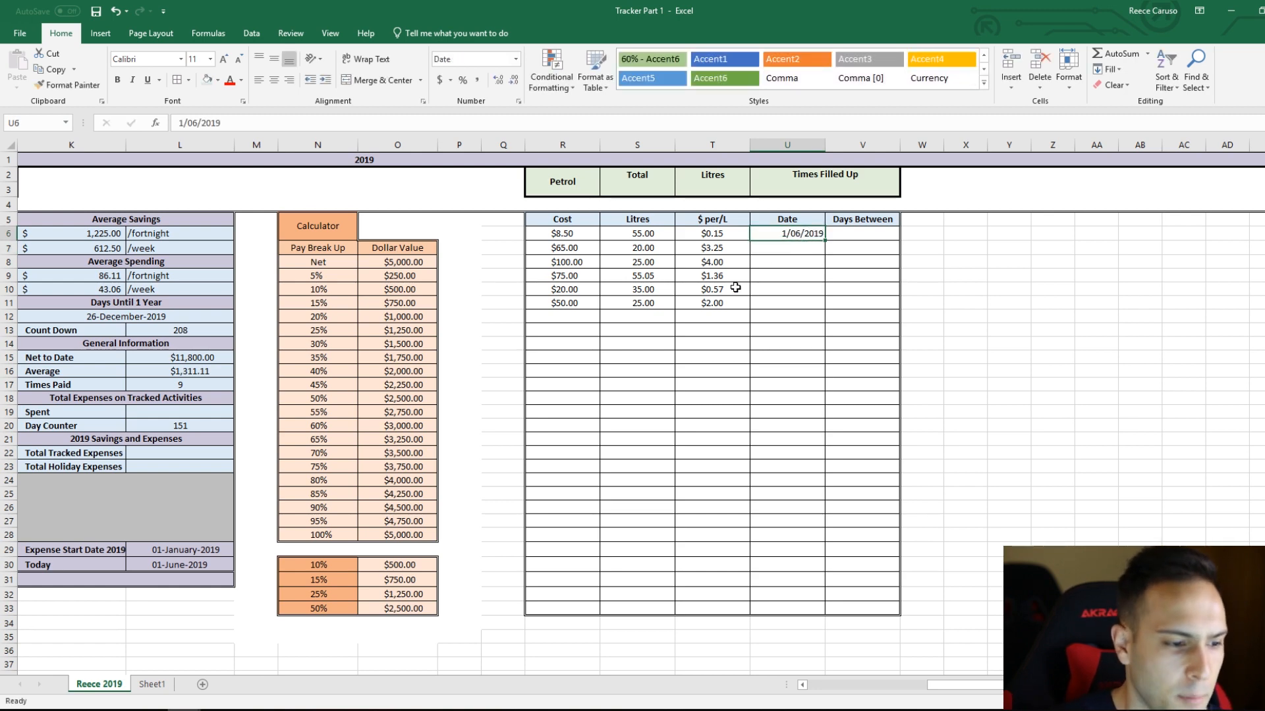
left_click(519, 100)
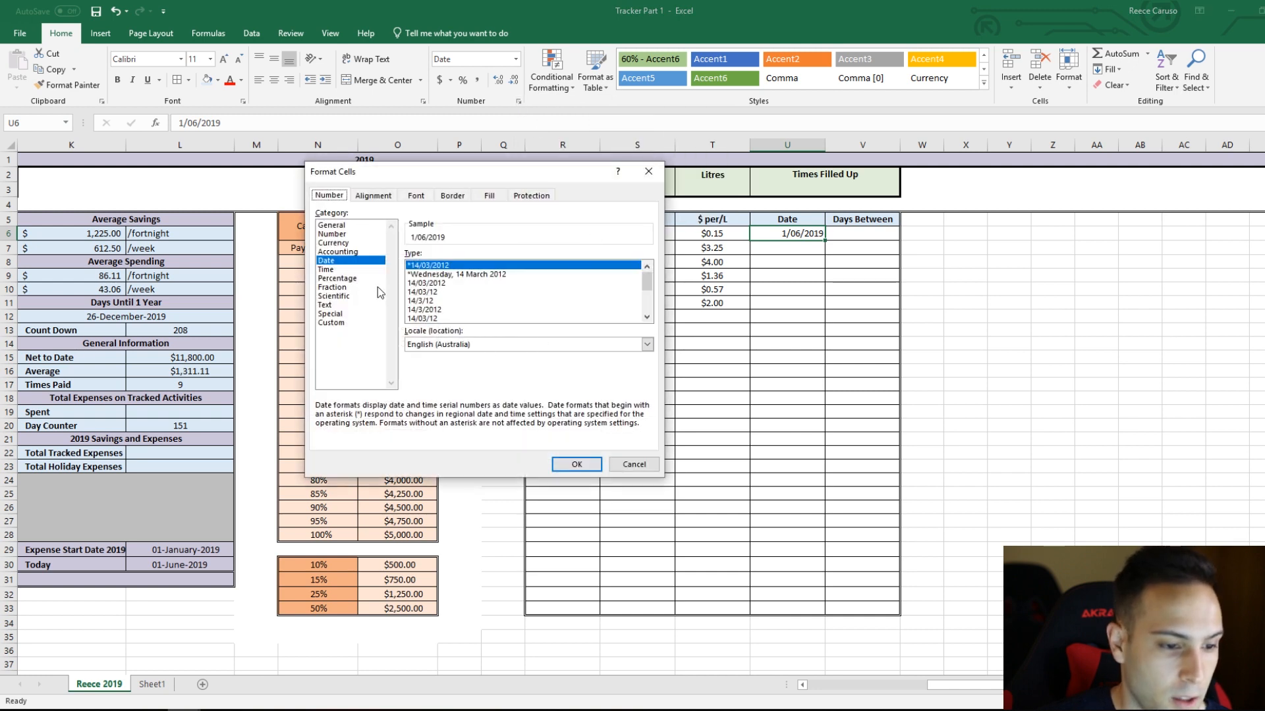
left_click(647, 317)
left_click(646, 316)
left_click(647, 317)
left_click(647, 317)
left_click(442, 310)
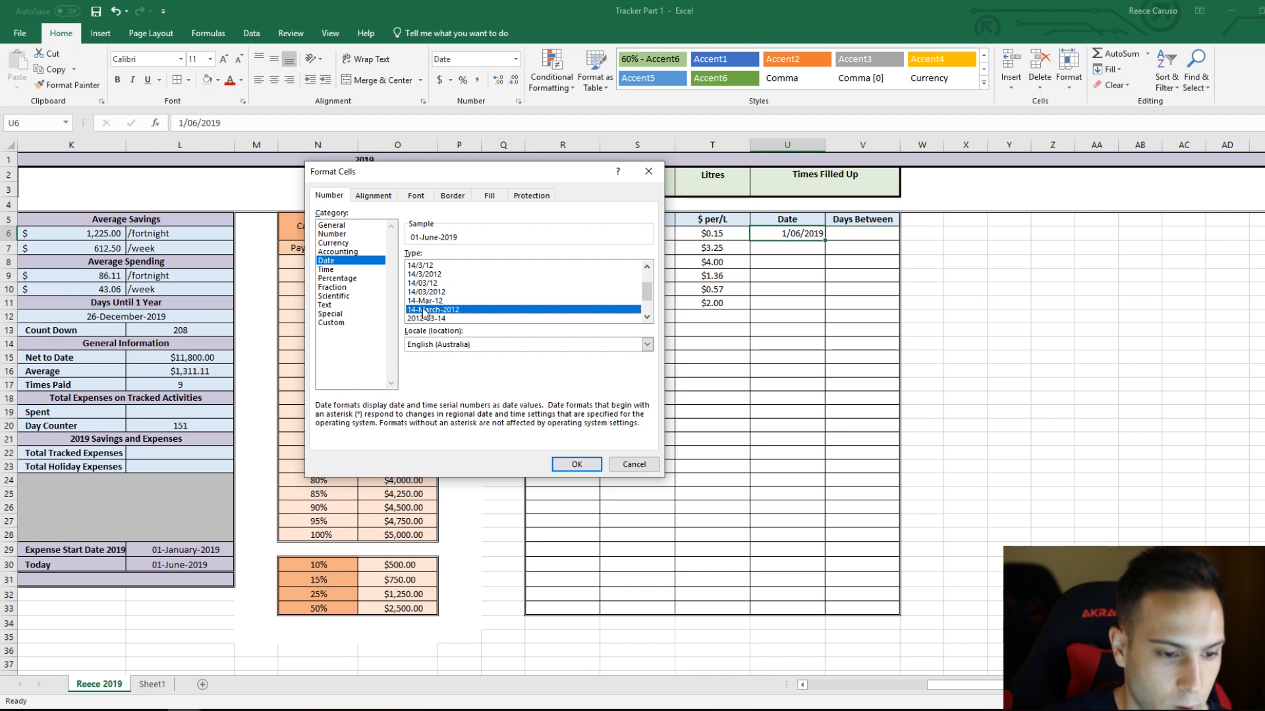
left_click(577, 465)
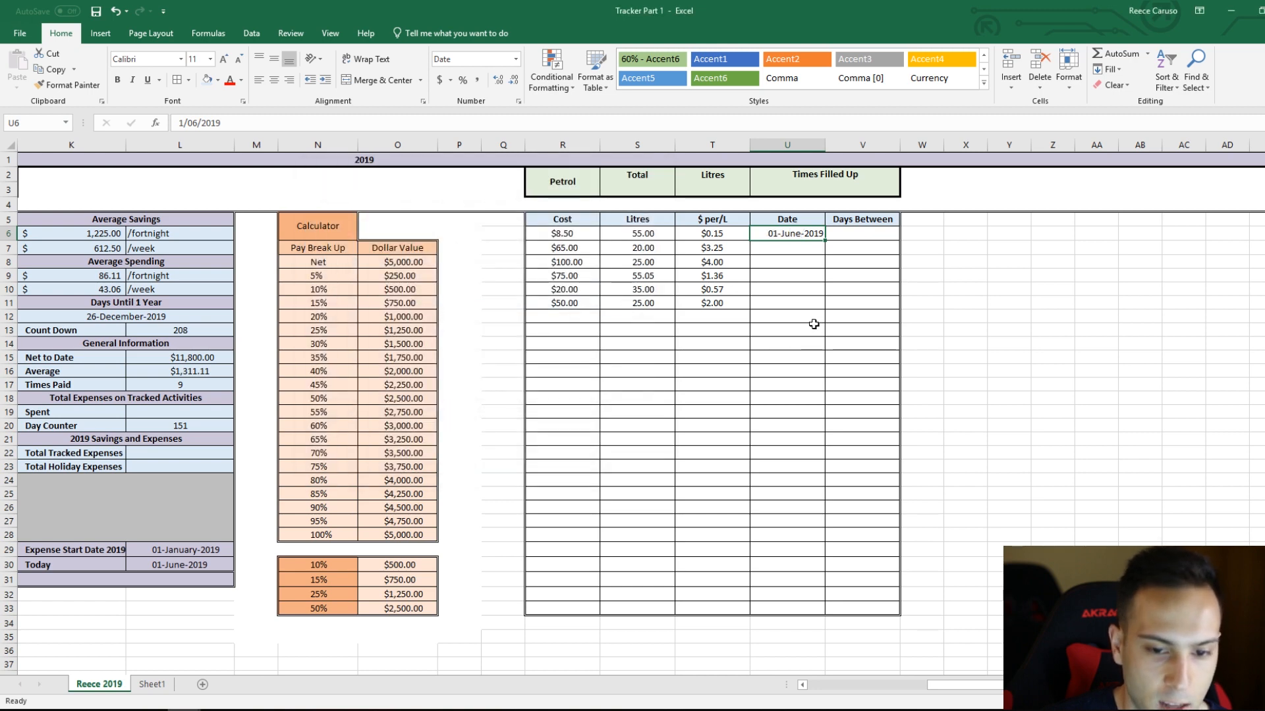
Step: Left-align and vertically centre the date cells U6:U33, and increase their indent
left_click(785, 610, "shift")
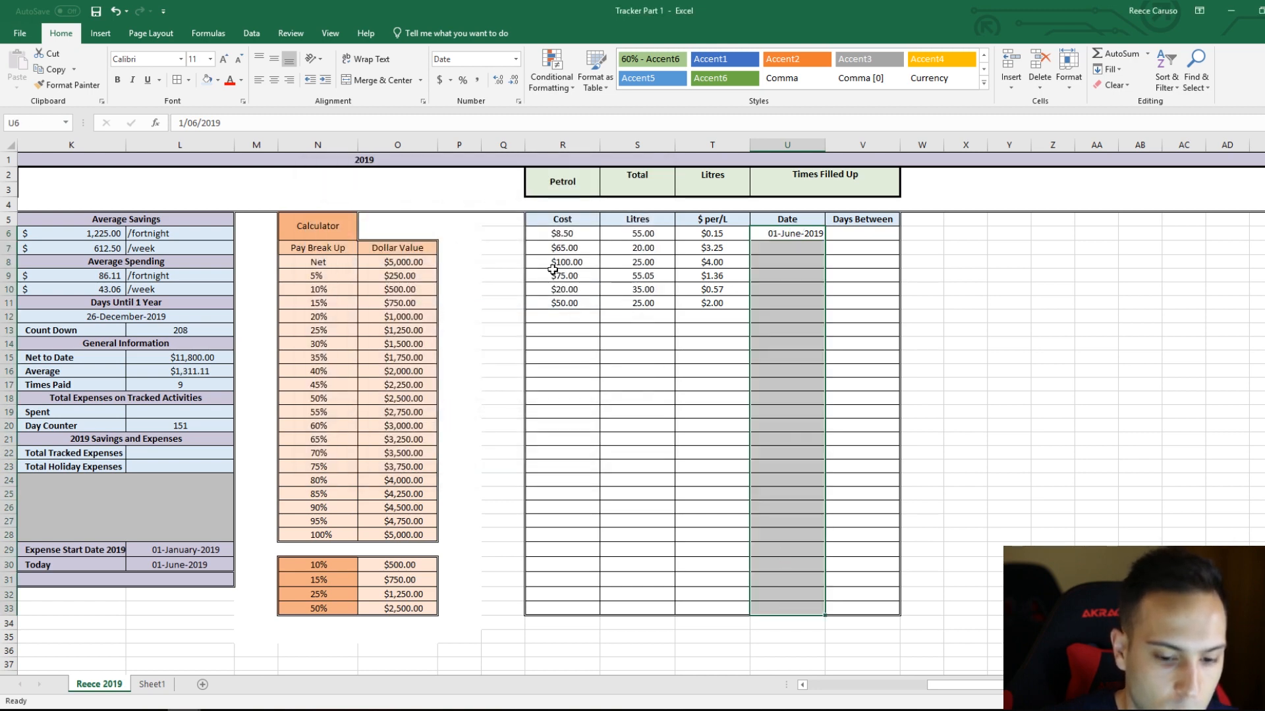
left_click(266, 81)
left_click(275, 60)
left_click(325, 80)
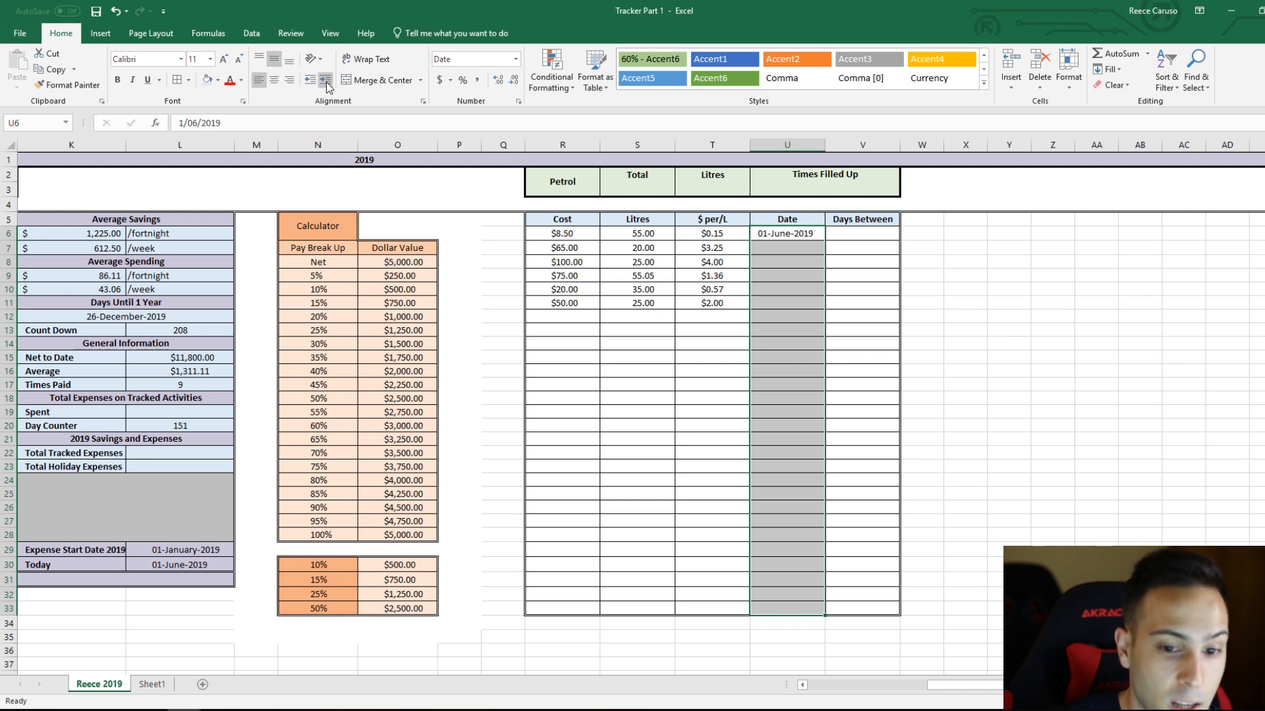
Step: Copy the formatting of U6 onto the remaining date cells U7:U33
left_click(804, 236)
left_click(69, 86)
left_click_drag(804, 249, 802, 612)
Step: Redraw the table's outer border along the bottom edge of the date column at U33, using the matching line style
left_click_drag(844, 440, 844, 427)
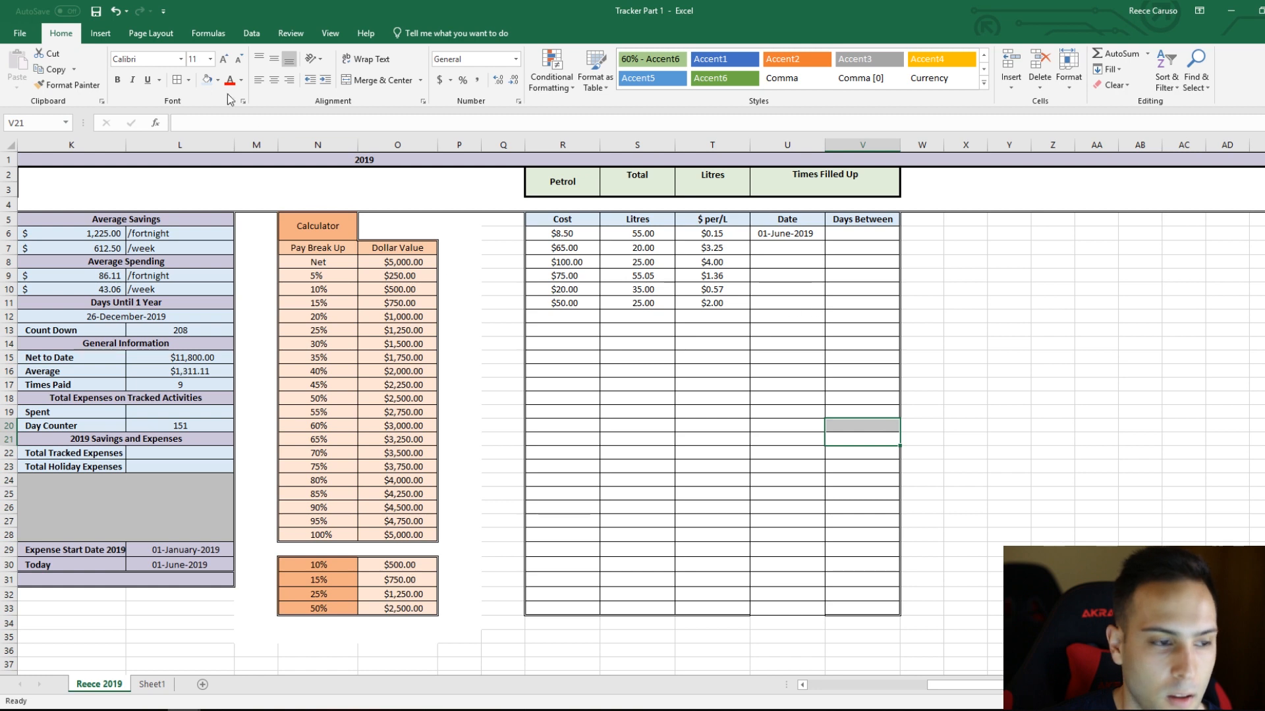
left_click(188, 80)
mouse_move(268, 409)
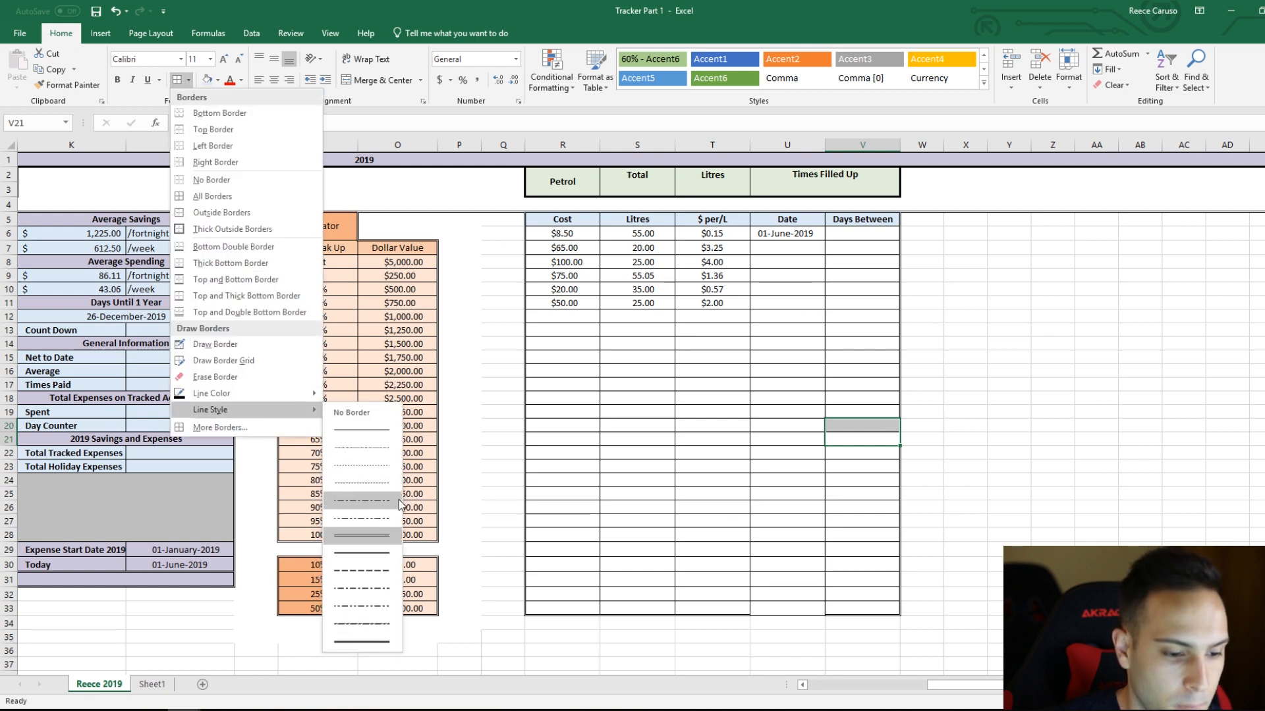
left_click(383, 535)
left_click(816, 610)
key("Escape")
Step: Enter trial dates in the Date column: 17/5/19 in U8 and 17/09/2019 in U9
left_click(791, 234)
left_click(794, 262)
type("17/")
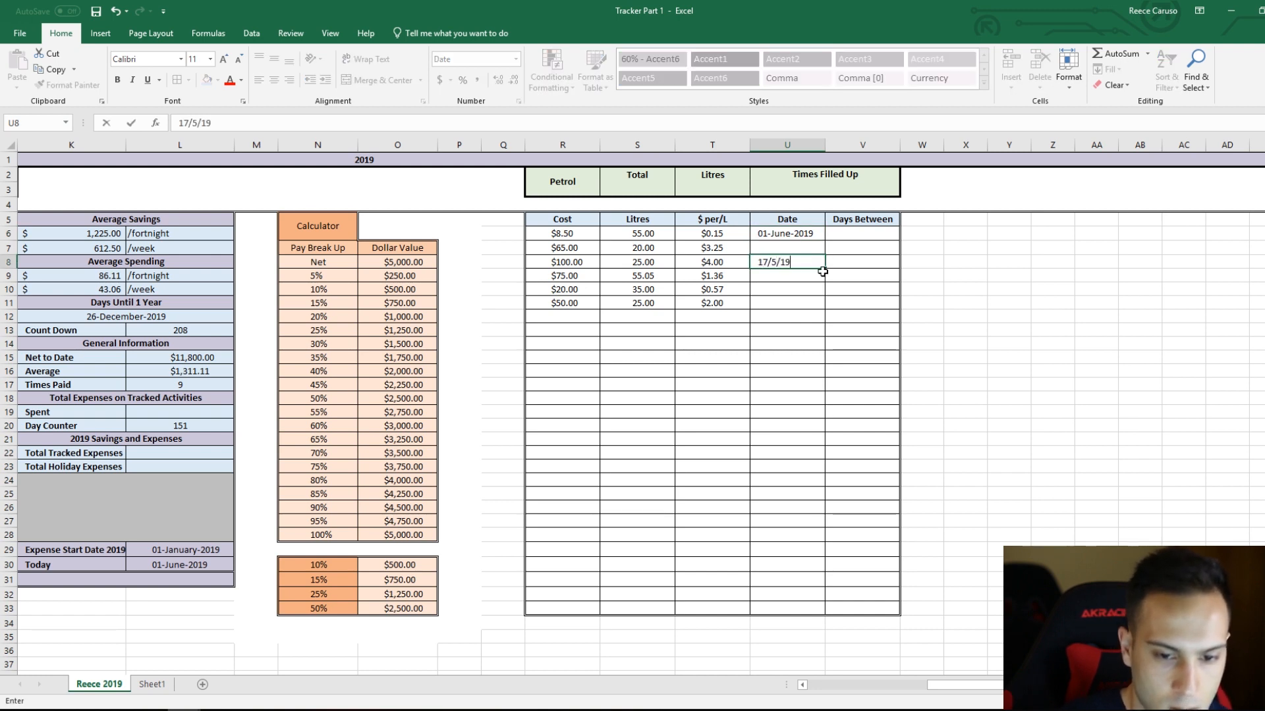
type("5/19")
key("Return")
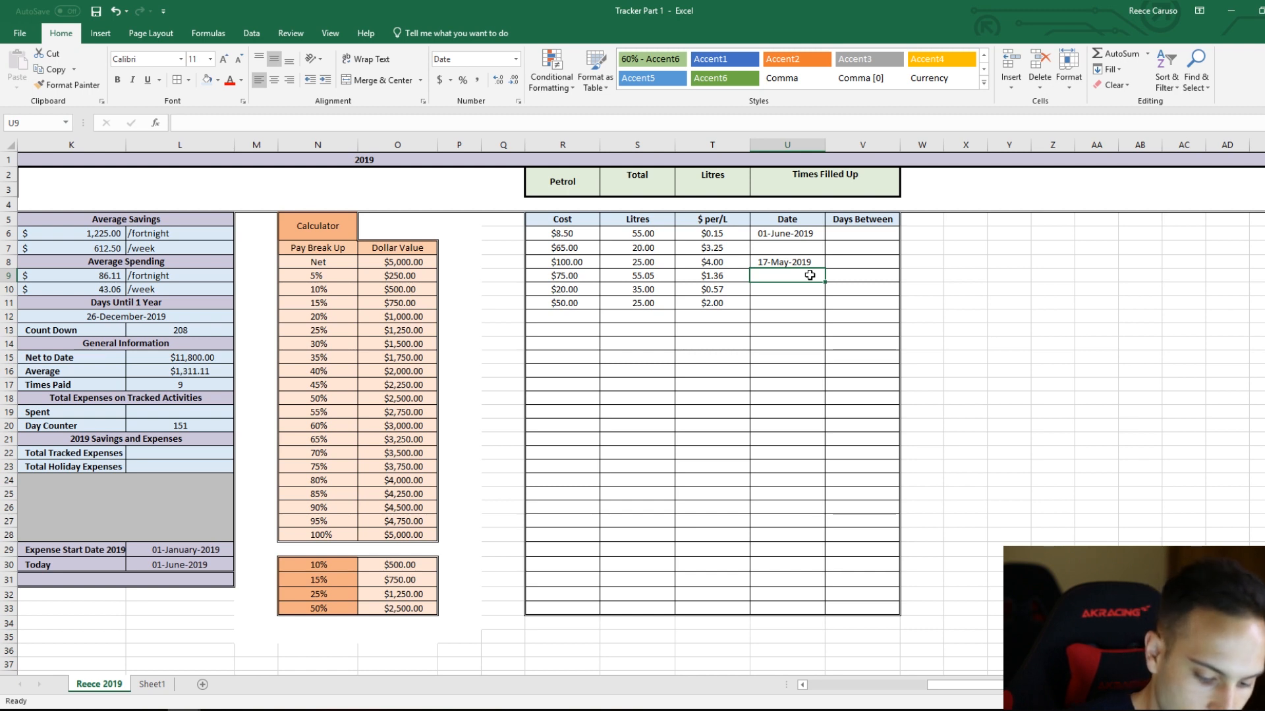
type("17/")
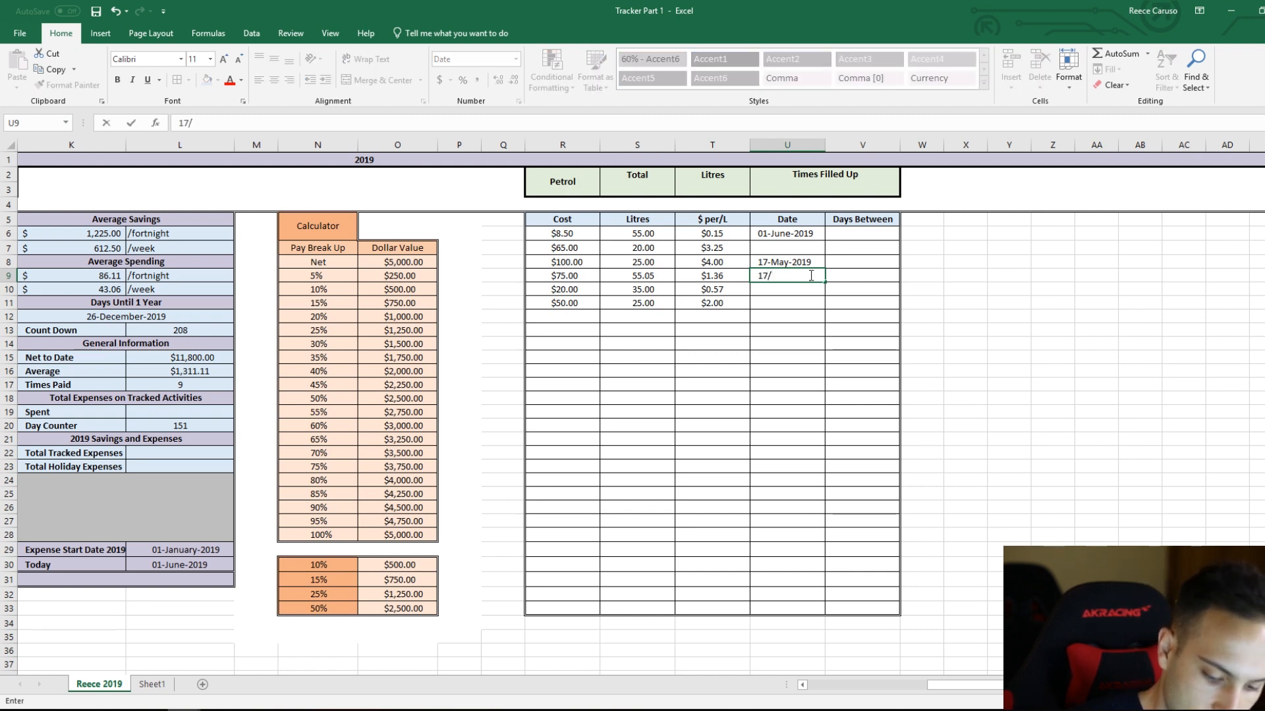
key("Return")
left_click(811, 276)
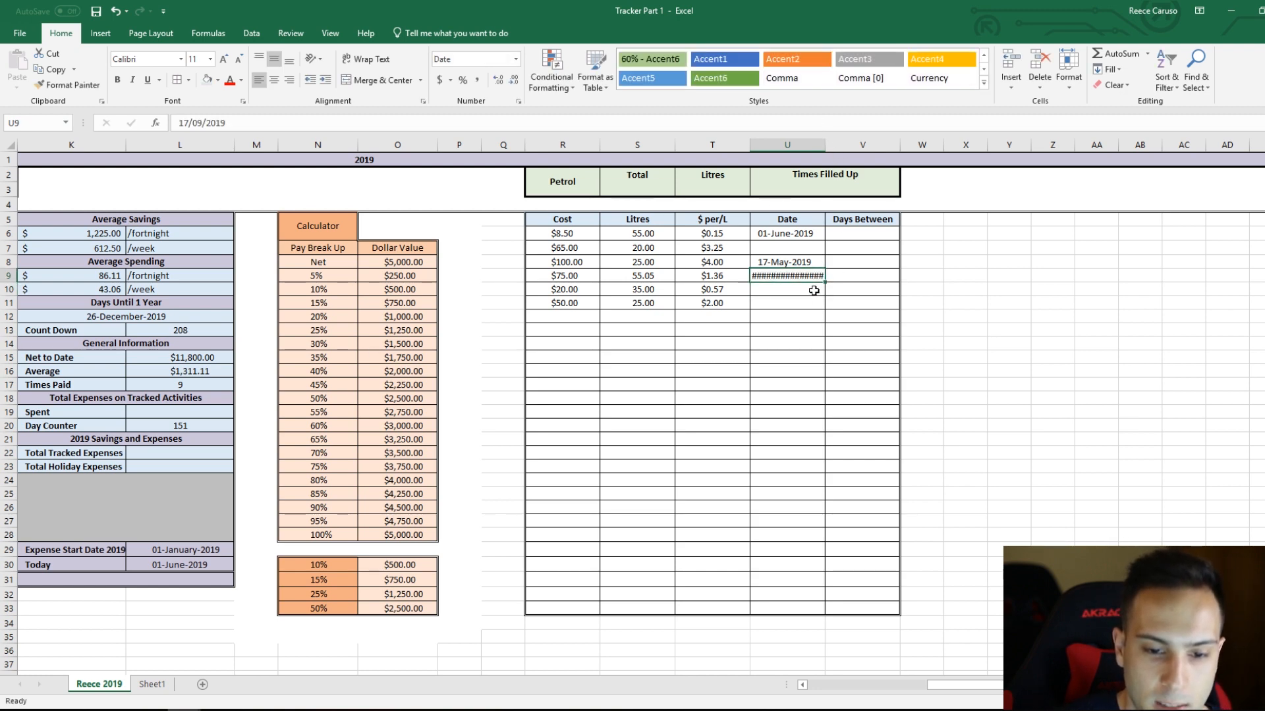
Step: Auto-fit the width of column U to its longest date
double_click(823, 149)
left_click_drag(797, 219, 810, 609)
left_click(827, 299)
left_click(831, 275)
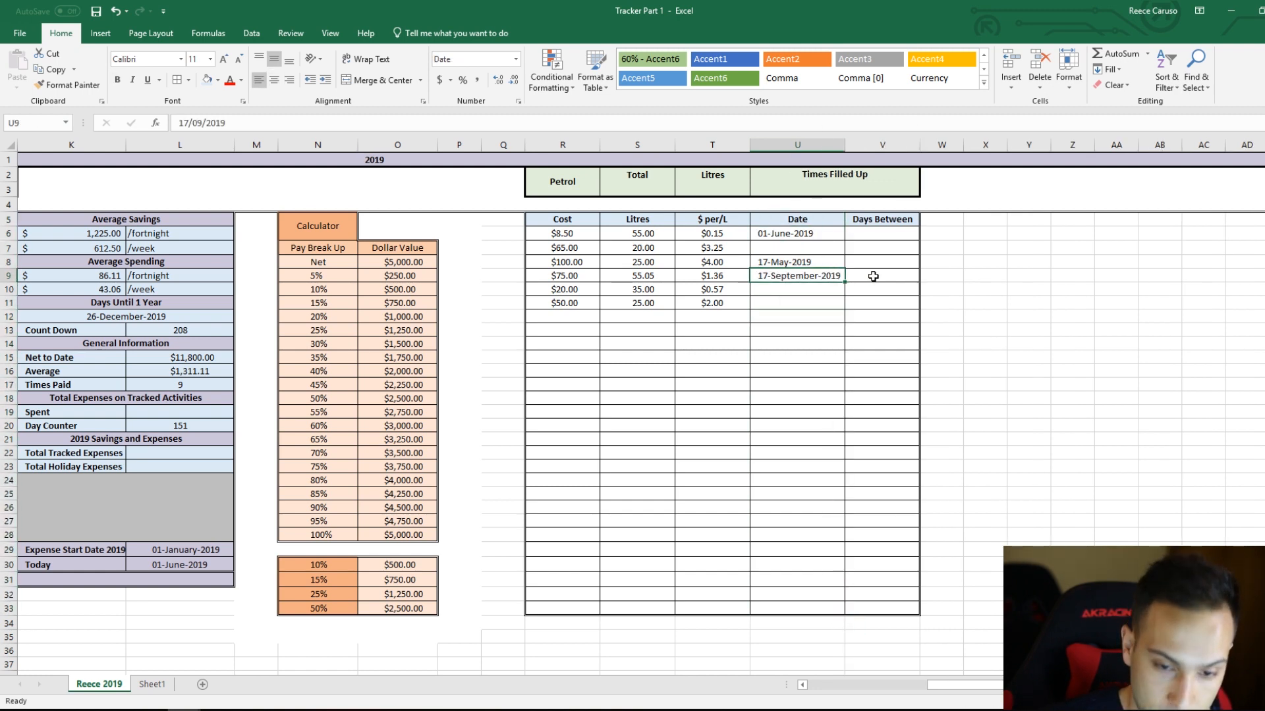
Step: Enter 0 as the first Days Between value in V6
left_click(872, 239)
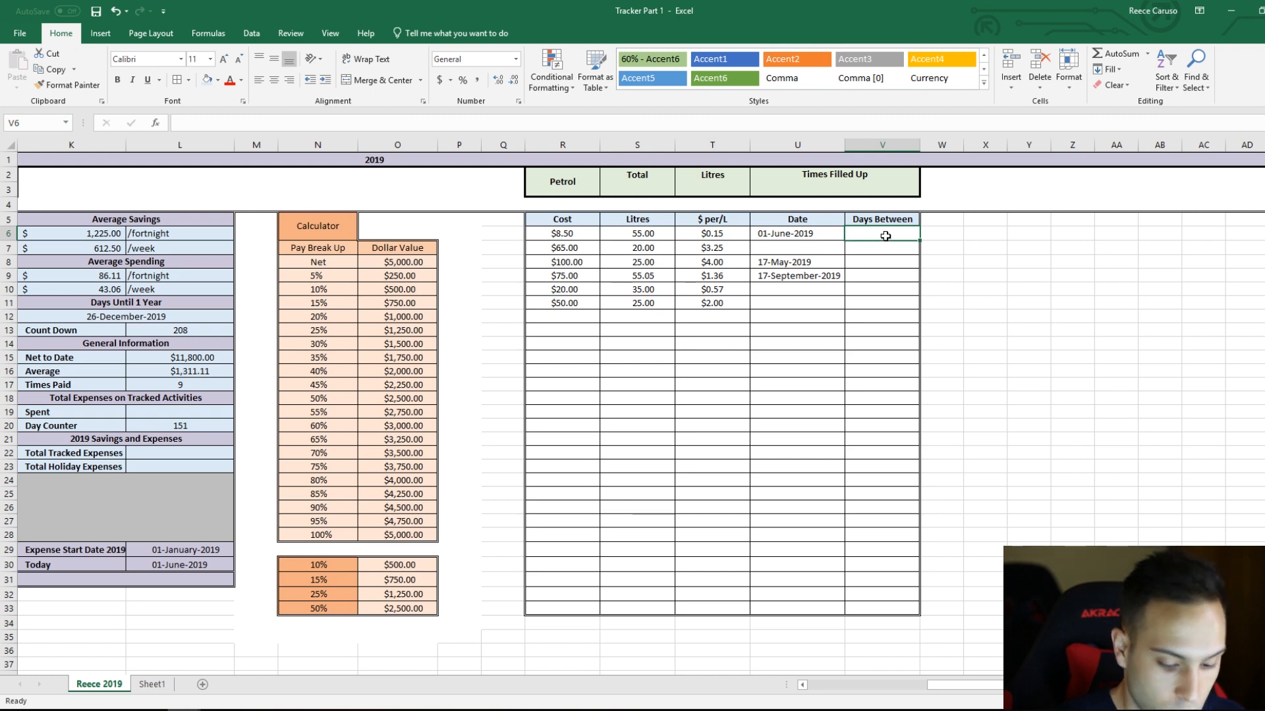
type("0")
key("Return")
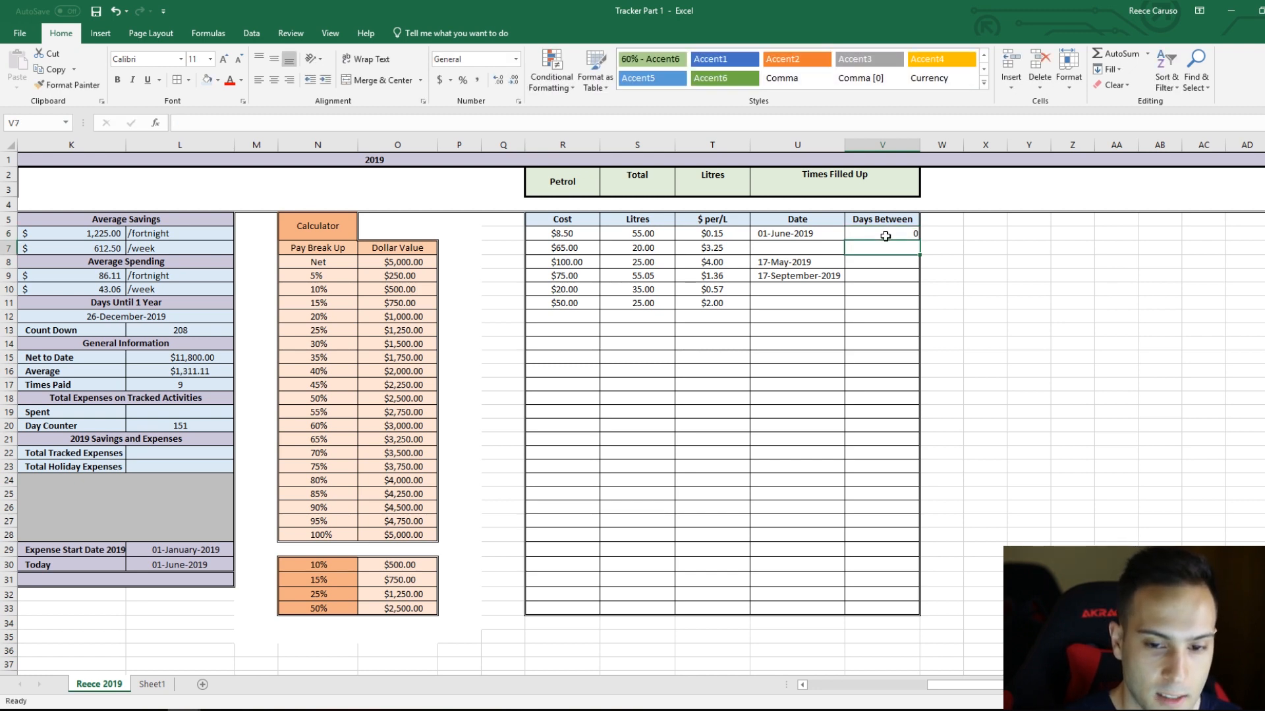
Step: Clear the trial dates from U7:U10
left_click(805, 247)
left_click_drag(797, 290, 816, 245)
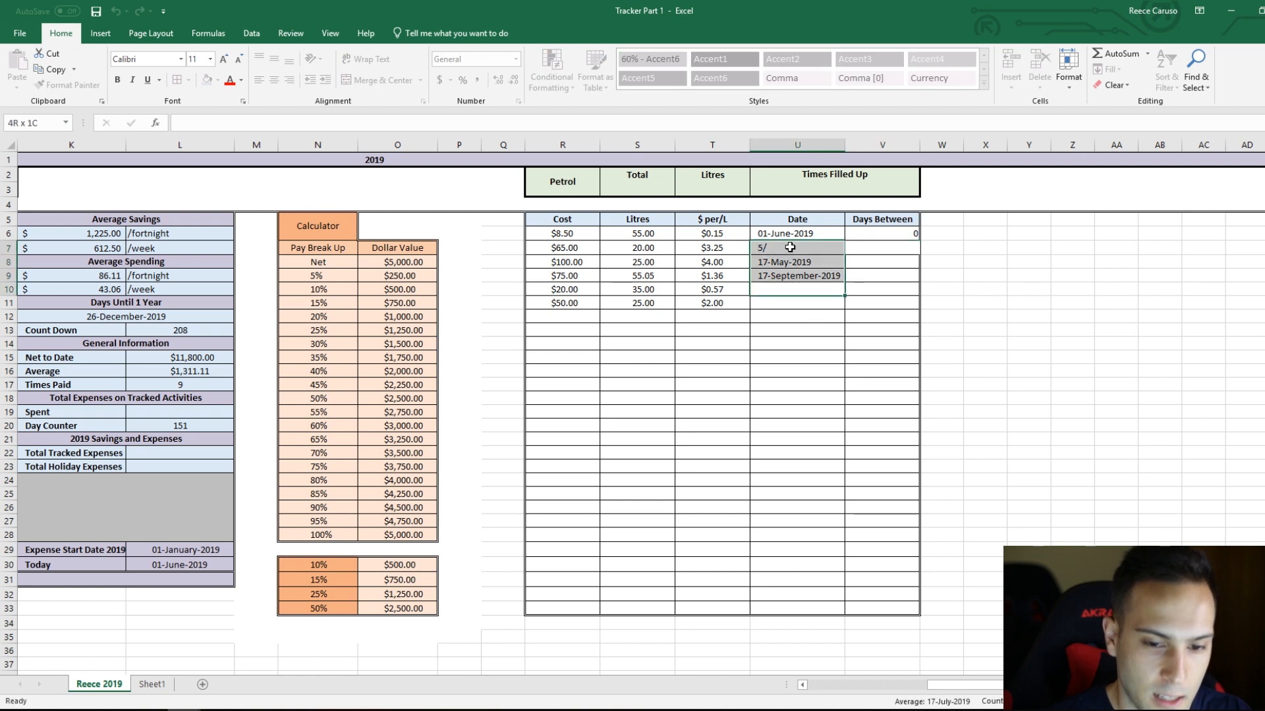
key("Delete")
Step: Enter the fill-up dates 14/6/19, 28/6/19 and 5/7/19 in U7, U8 and U9
left_click(791, 253)
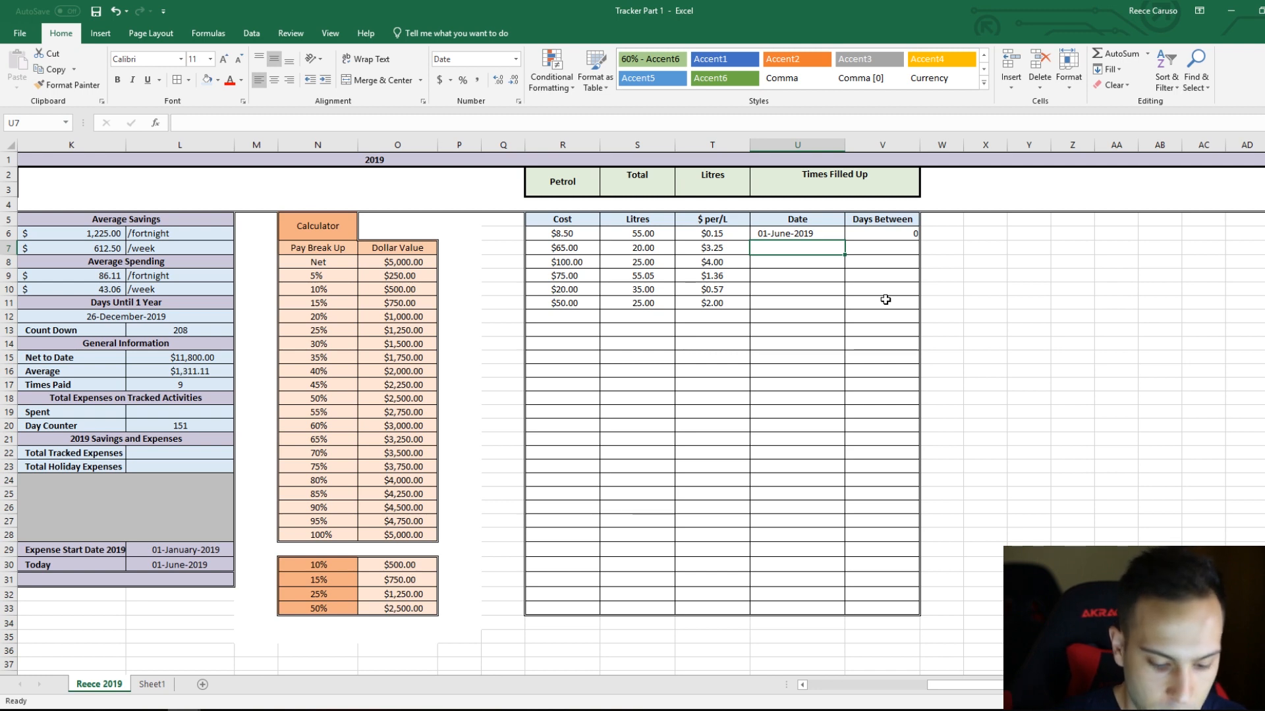
type("14/")
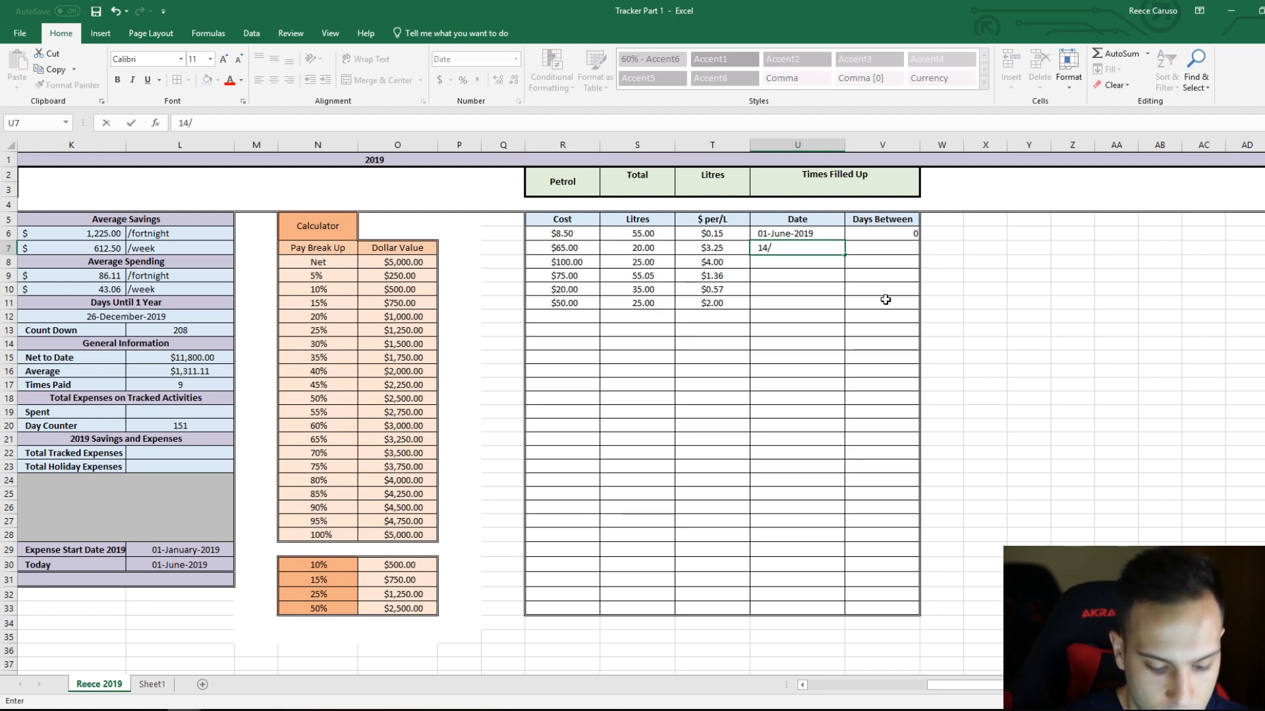
type("6/19")
key("Return")
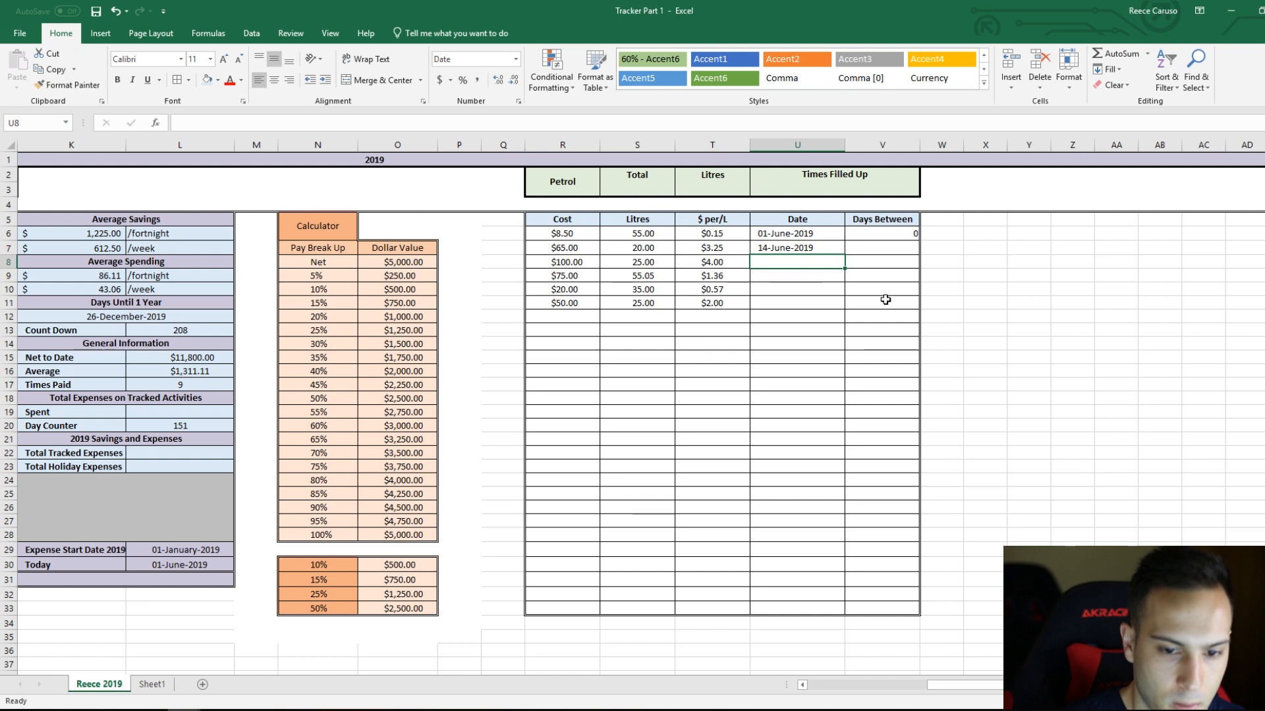
type("28/6/19")
key("Return")
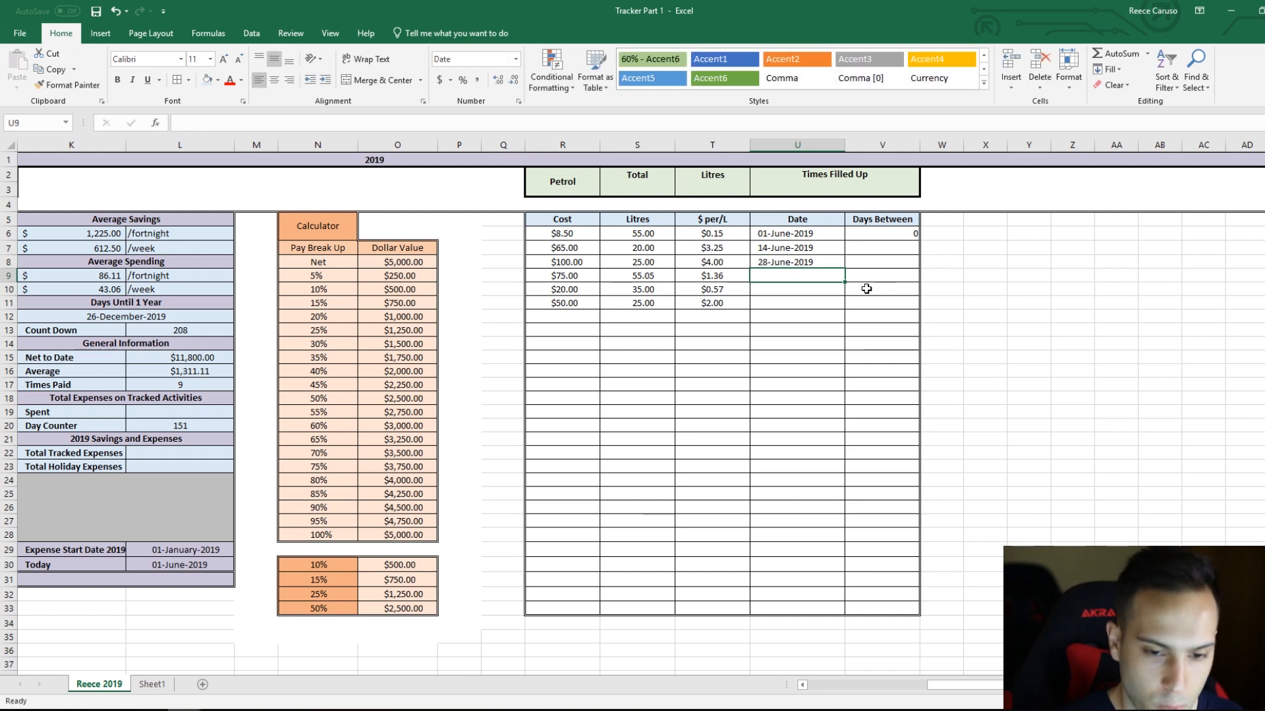
type("5")
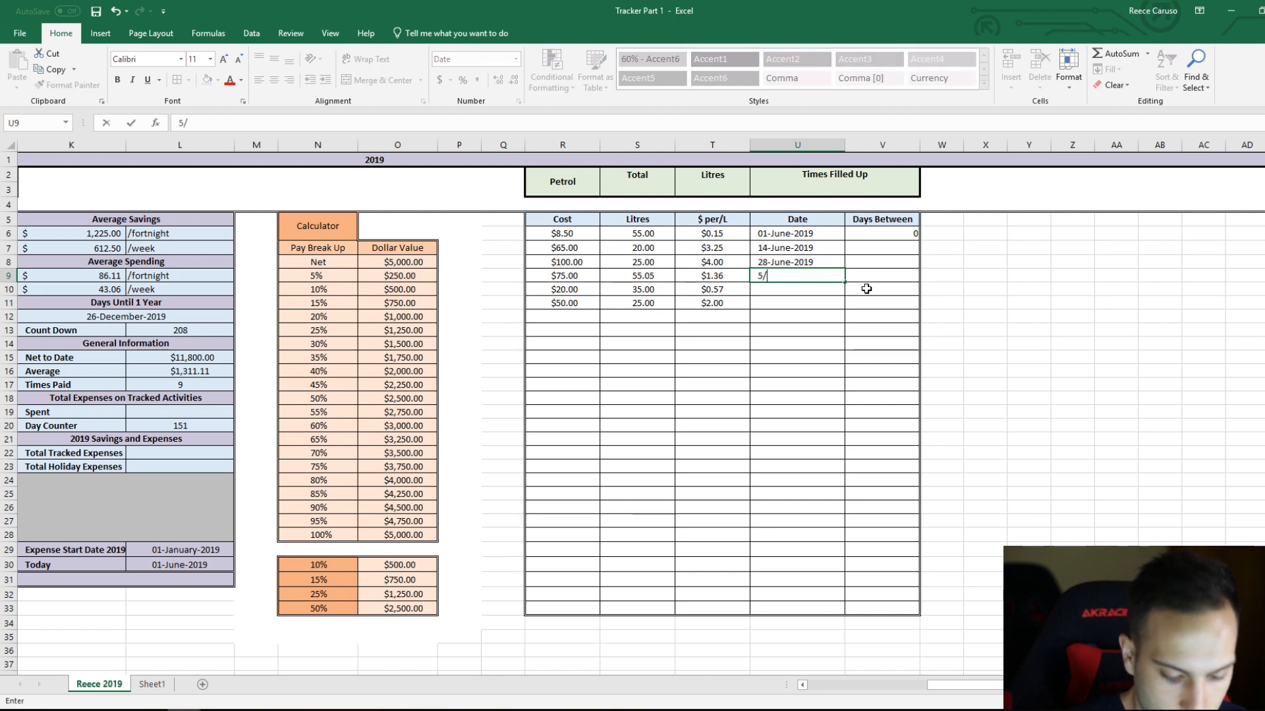
type("/7/19")
key("Return")
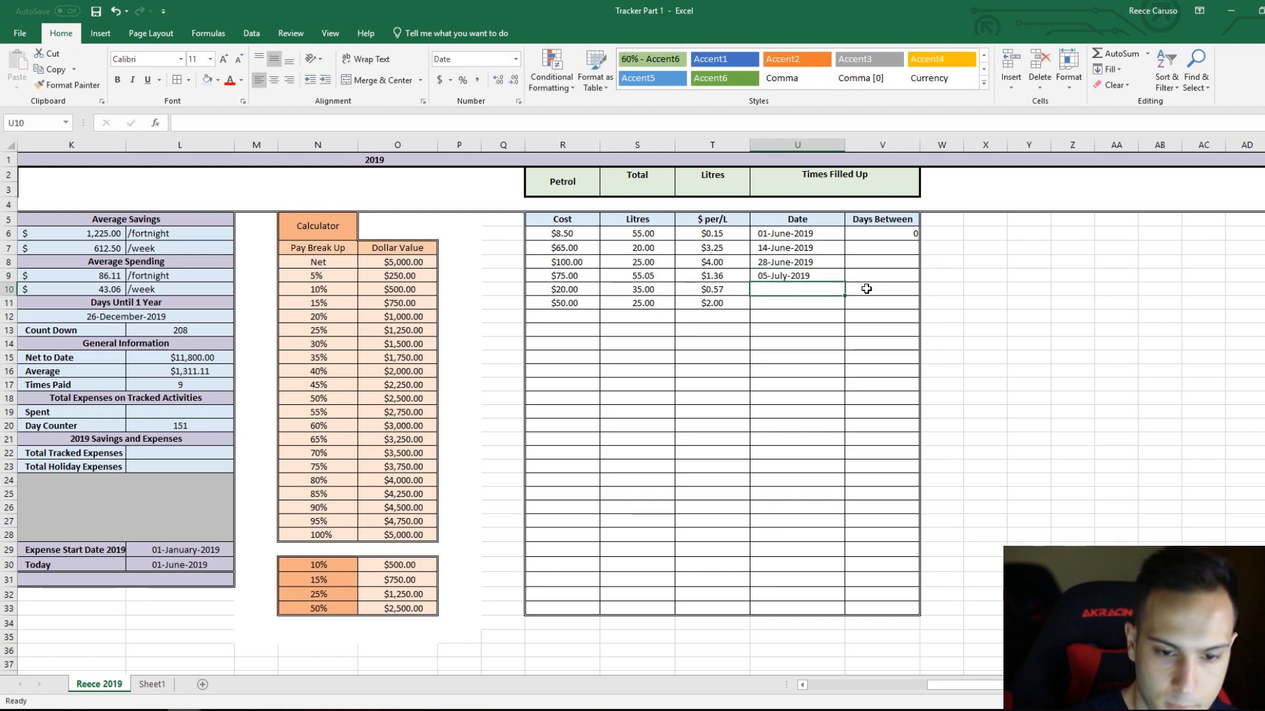
left_click(884, 234)
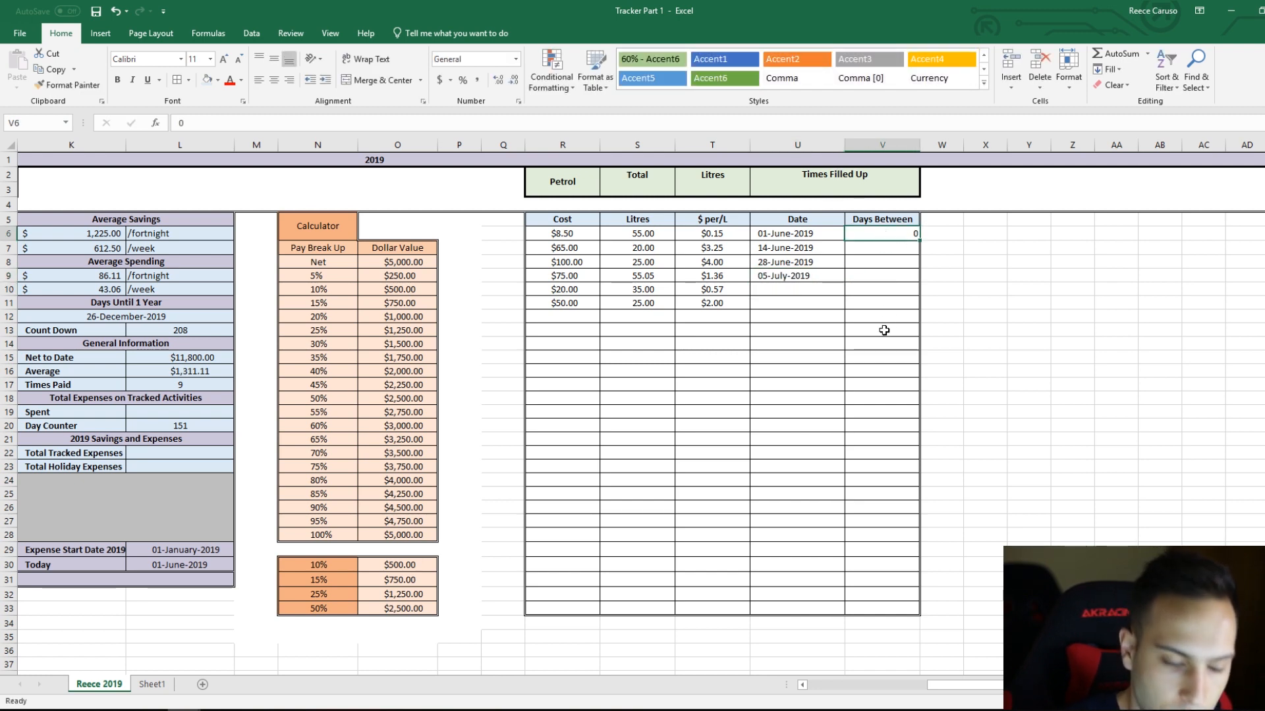
Step: Left-align the Days Between cells V6:V33 and indent them so the values sit near the middle of the column
left_click(882, 610, "shift")
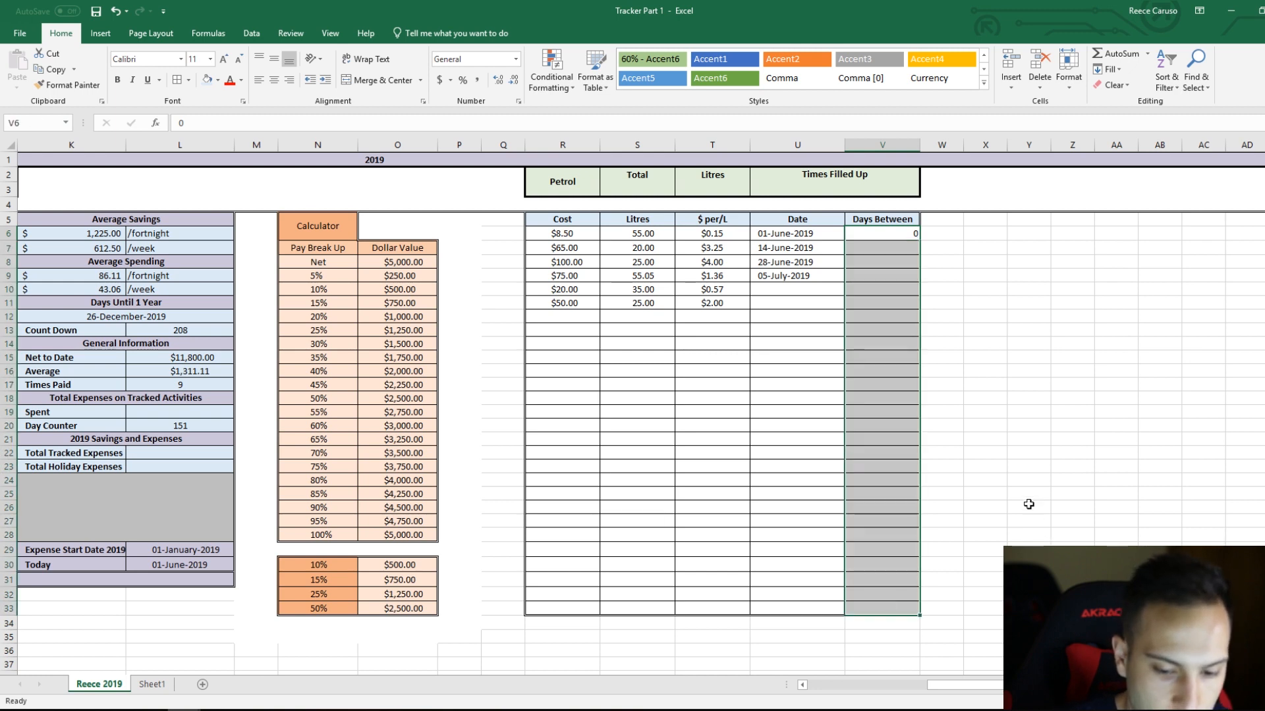
left_click(258, 80)
left_click(326, 82)
left_click(326, 83)
left_click(315, 82)
left_click(883, 233)
Step: Calculate the days between the first two fill-ups in V7 with the formula =U7-U6
left_click(891, 250)
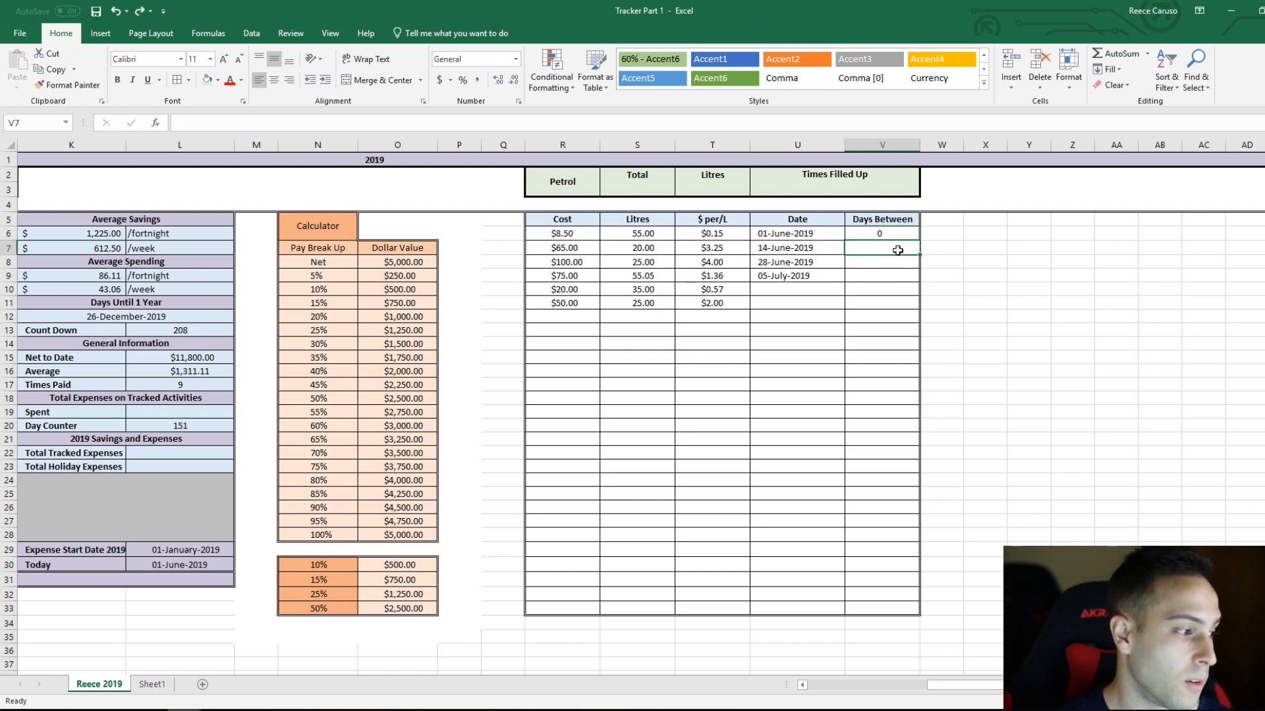
type("=")
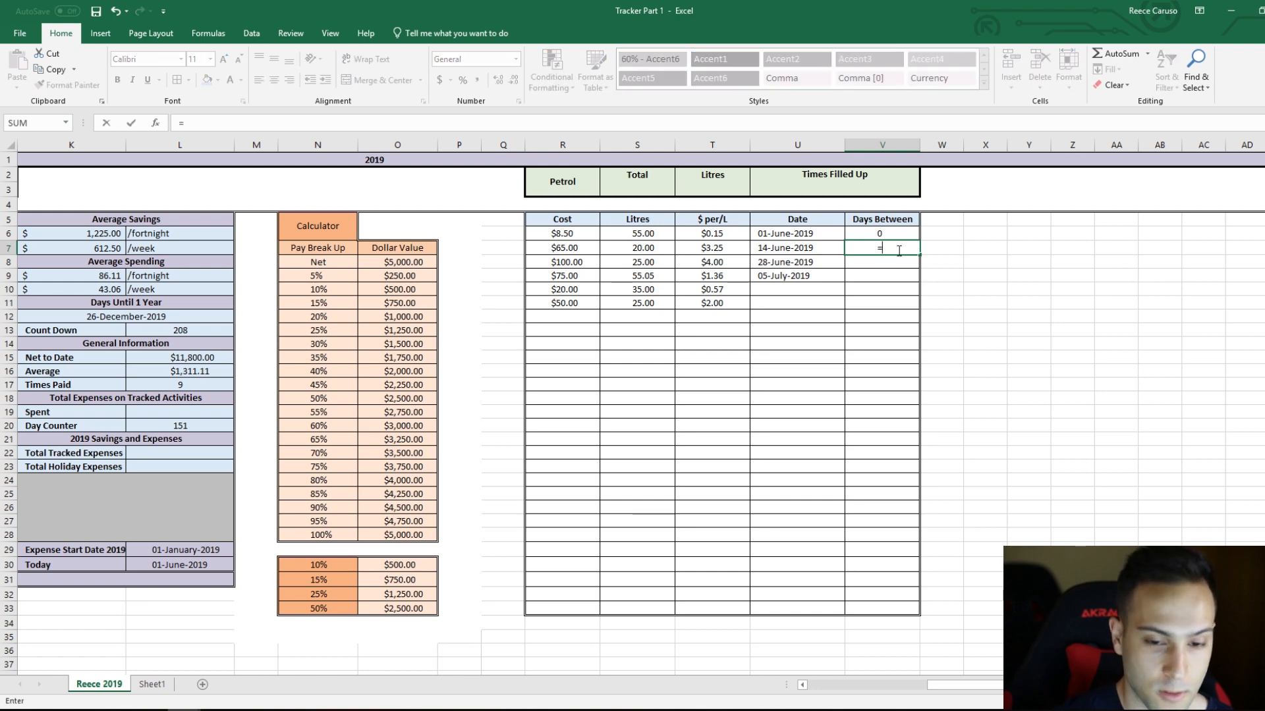
left_click(797, 251)
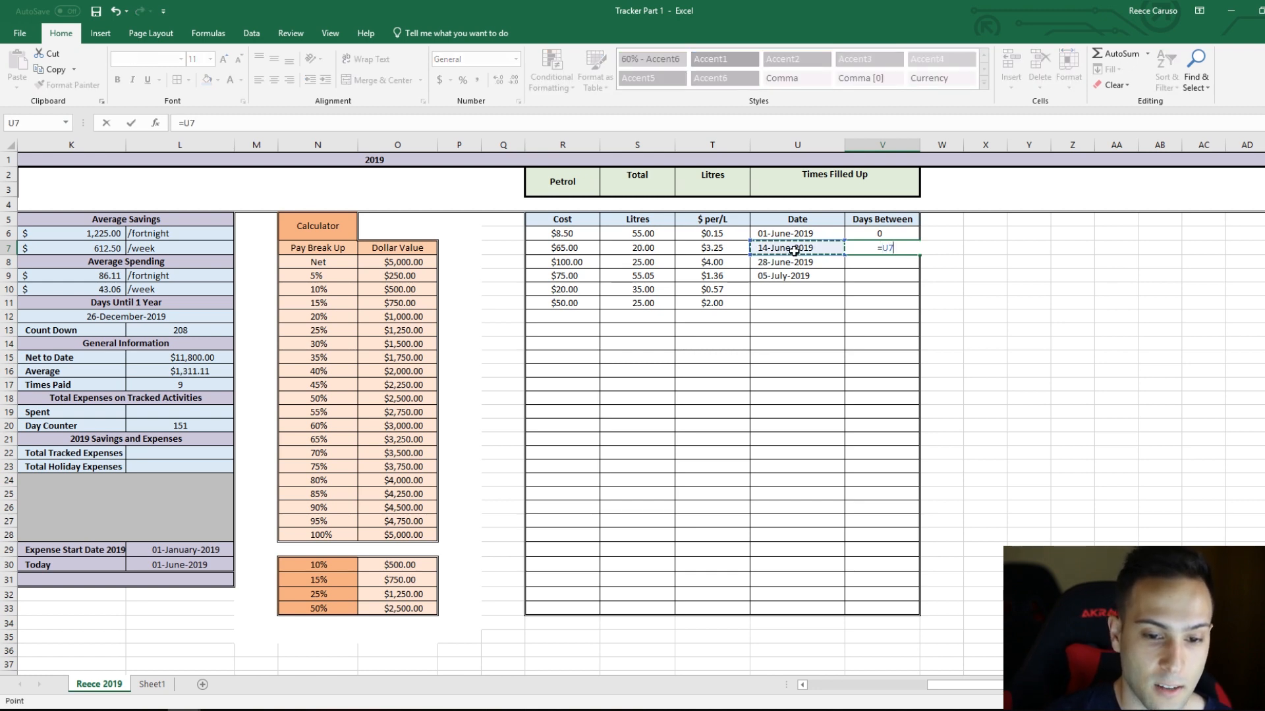
type("-")
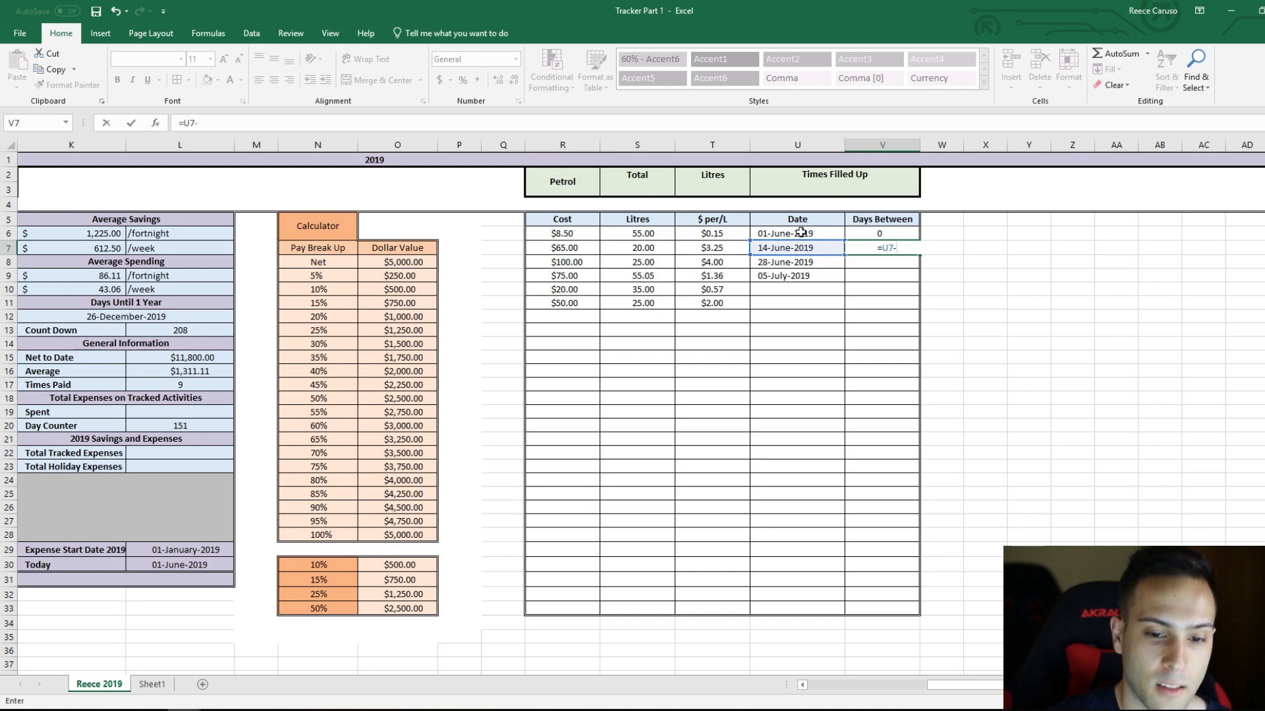
left_click(800, 233)
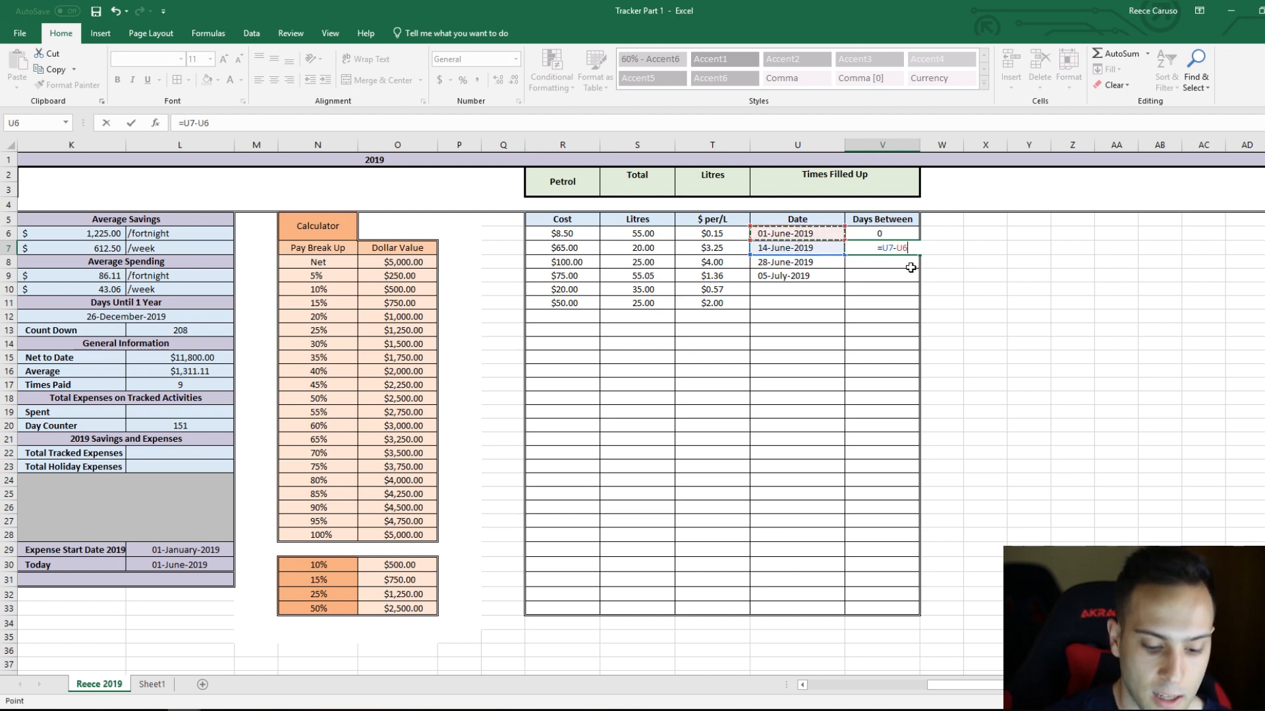
key("Return")
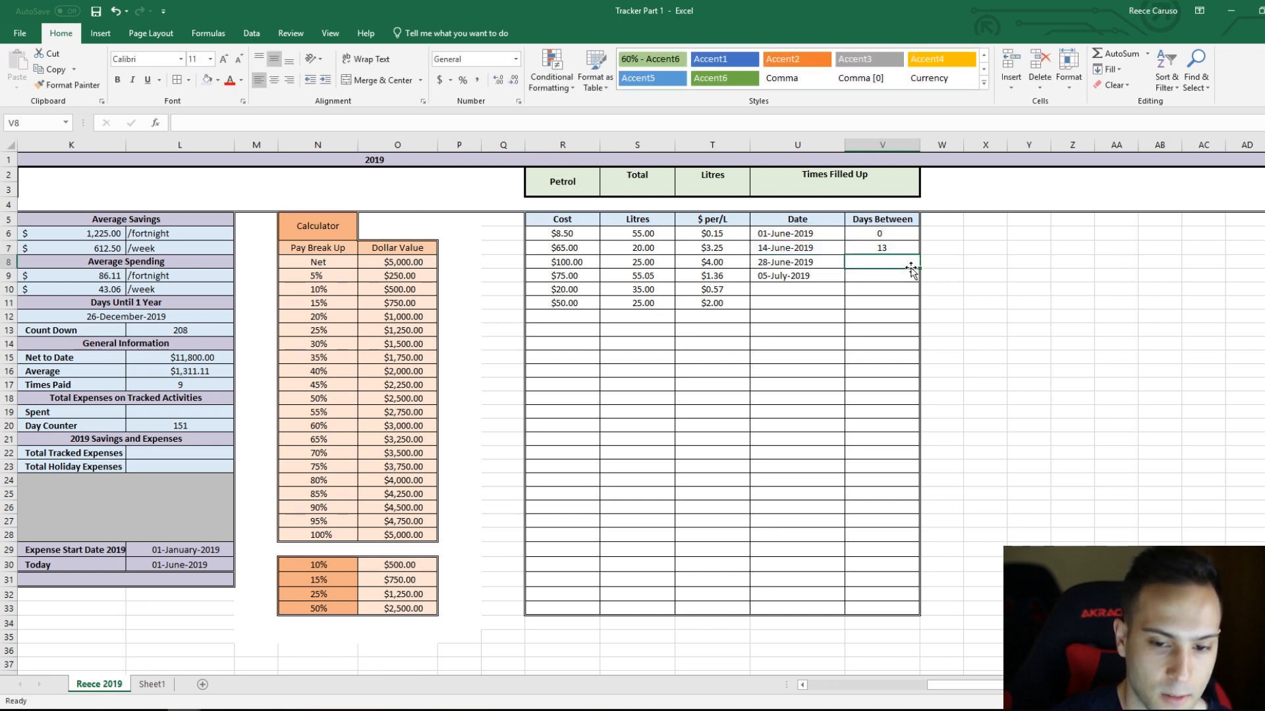
Step: Copy the days-between formula from V7 down through V11
left_click(817, 237)
left_click(814, 251)
left_click(882, 250)
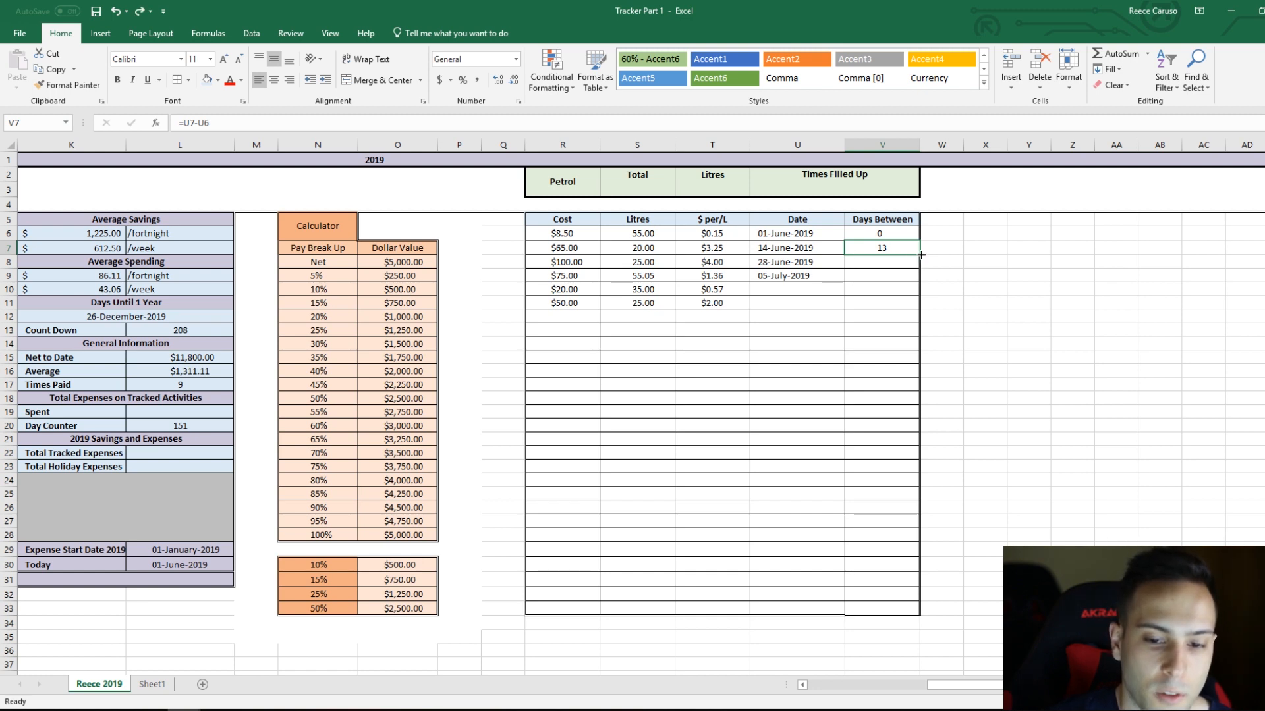
double_click(921, 254)
Step: Check the Days Between results in V8 and V9 against the fill-up dates in column U
left_click(891, 267)
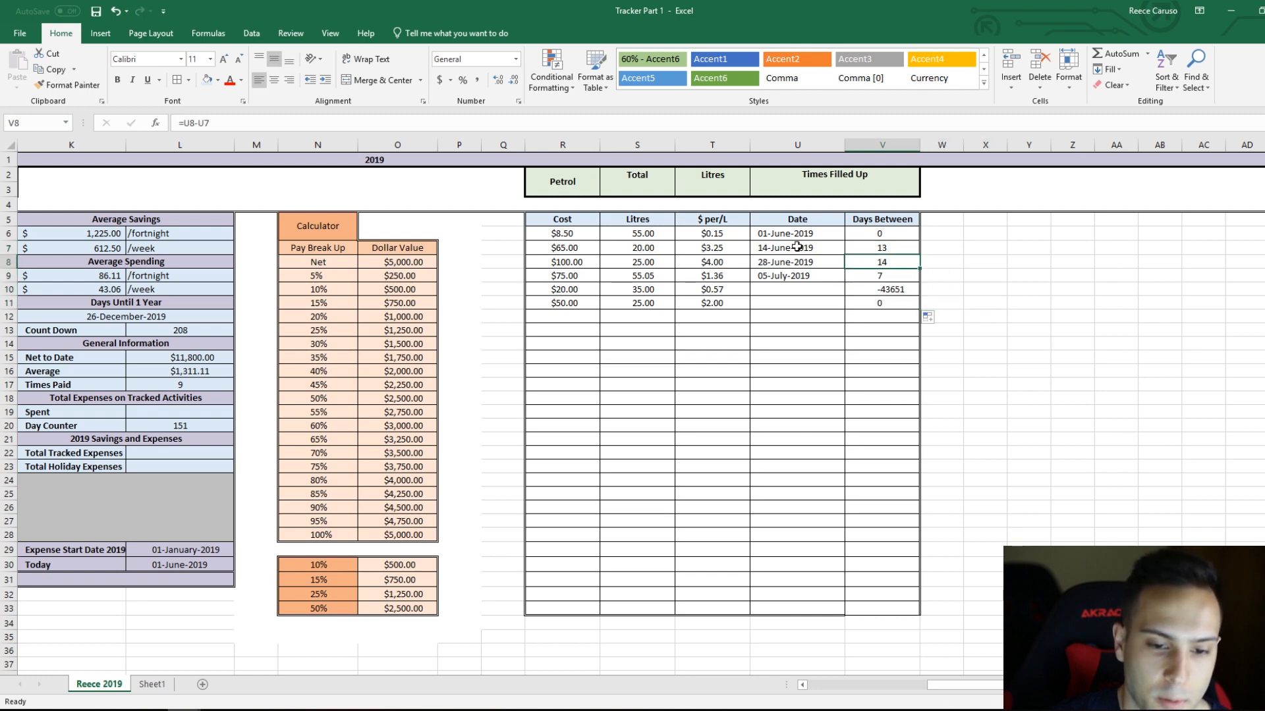
left_click(799, 262)
left_click_drag(809, 266, 816, 275)
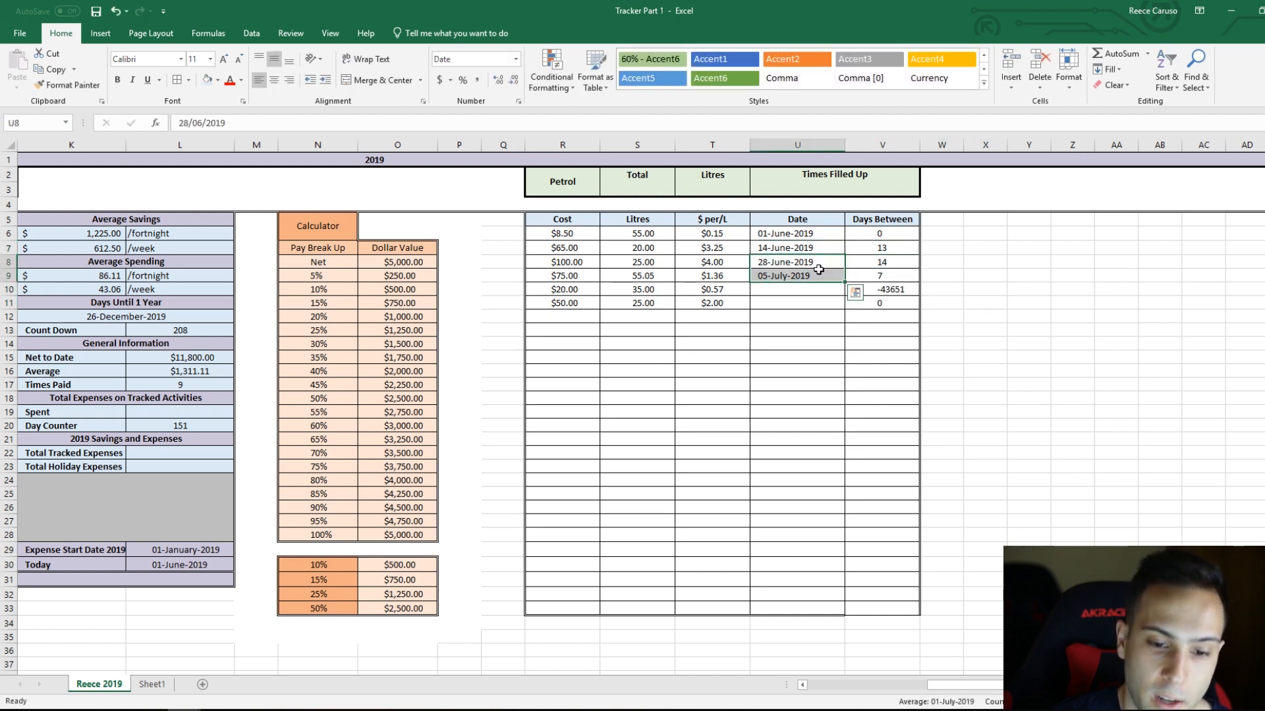
left_click(892, 264)
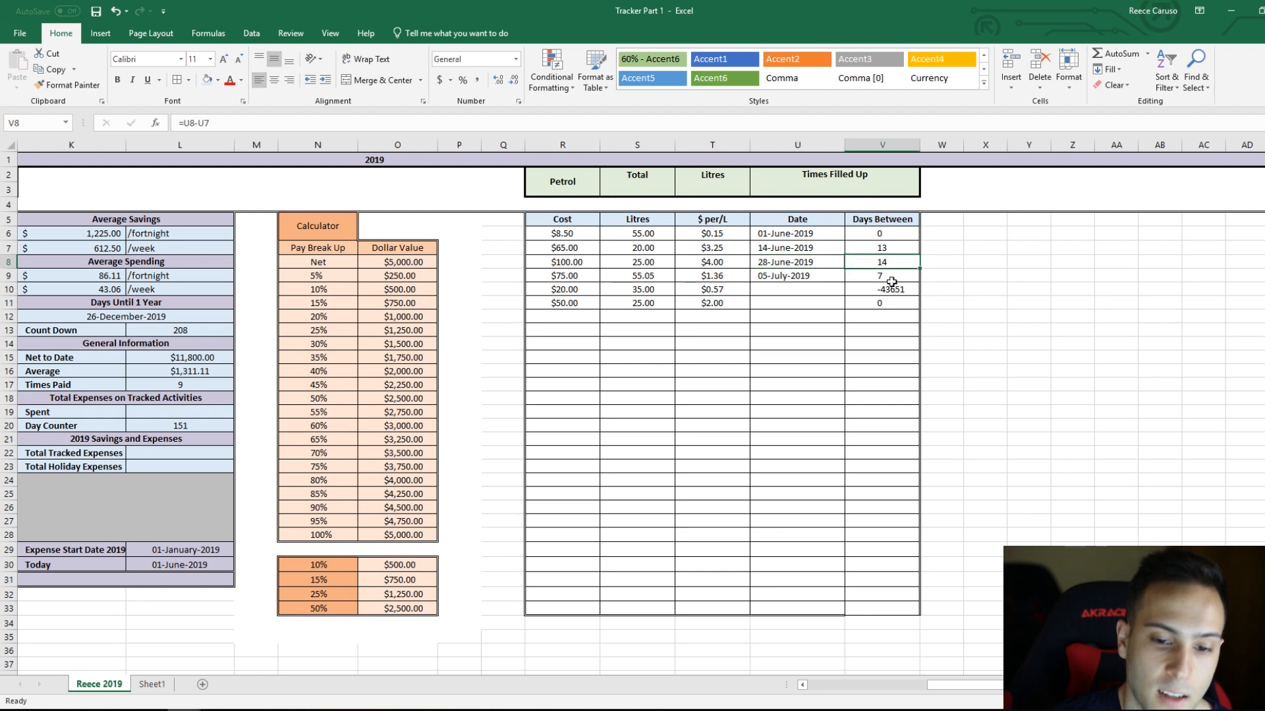
left_click(794, 263)
left_click(807, 276)
left_click(896, 277)
Step: Clear the Days Between formulas in V10:V11, whose rows have no fill-up date
left_click(888, 291)
double_click(920, 296)
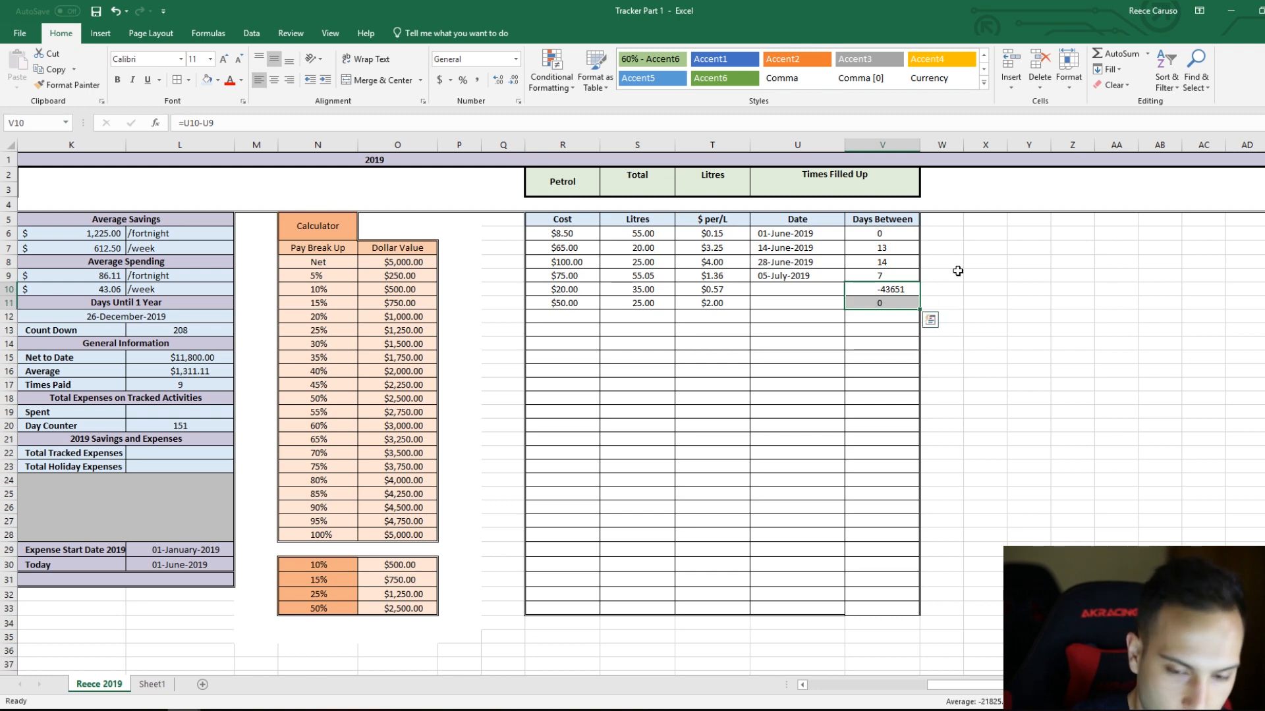
key("Delete")
Step: Enter the fill-up date 7/7/19 in U10
left_click(829, 290)
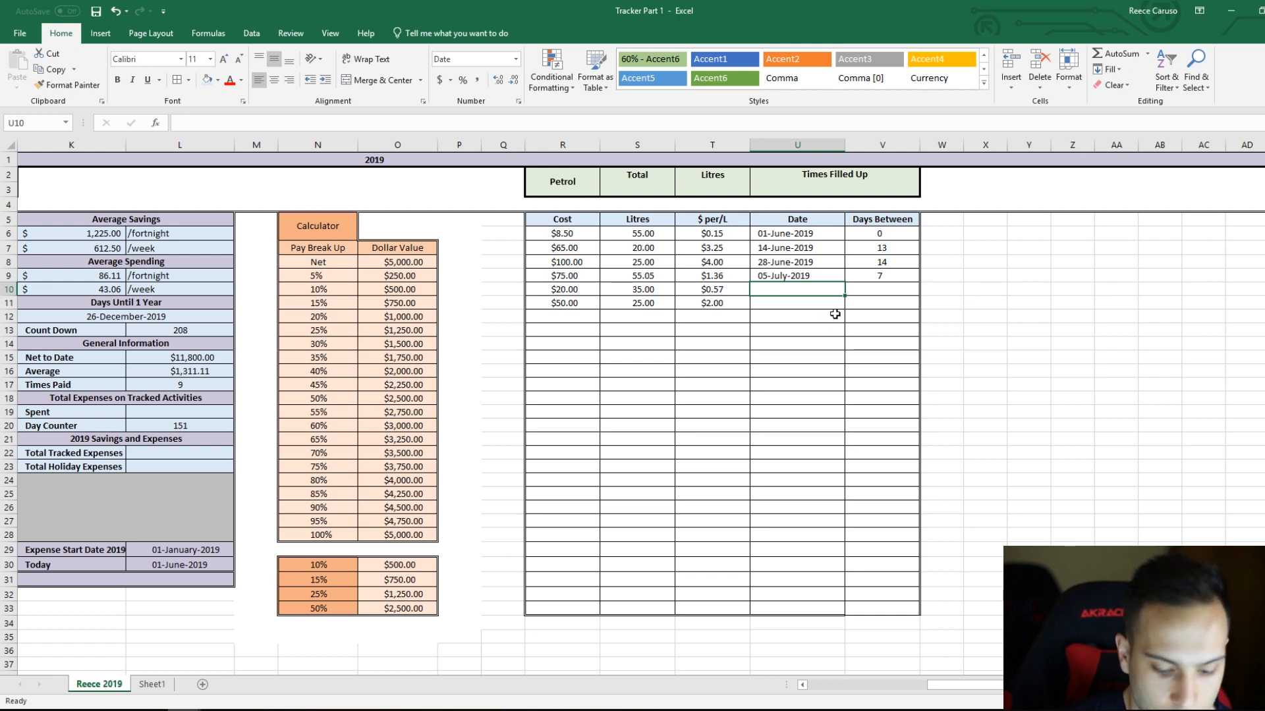
type("7")
type("/7/19")
key("Return")
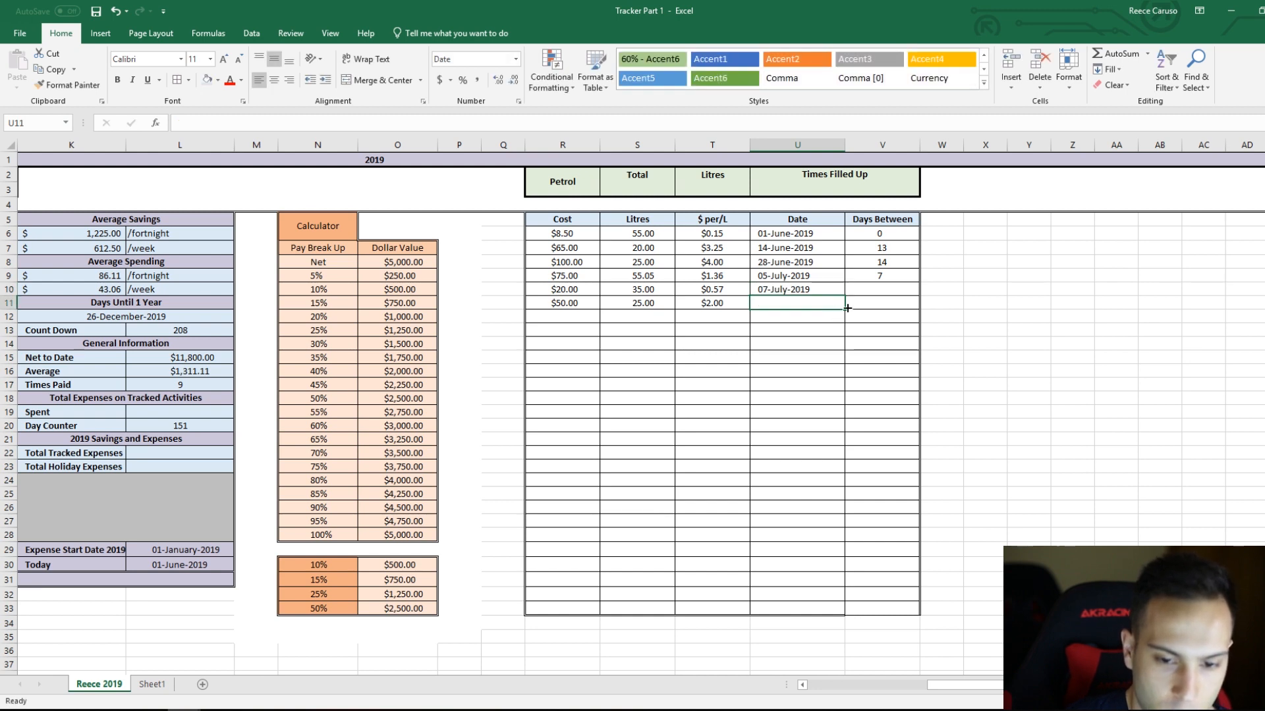
Step: Extend the days-between formula from V9 to V10, clearing the surplus copy in V11
left_click(889, 276)
left_click_drag(920, 282, 931, 317)
left_click(901, 307)
key("Delete")
left_click(792, 281)
left_click(795, 289)
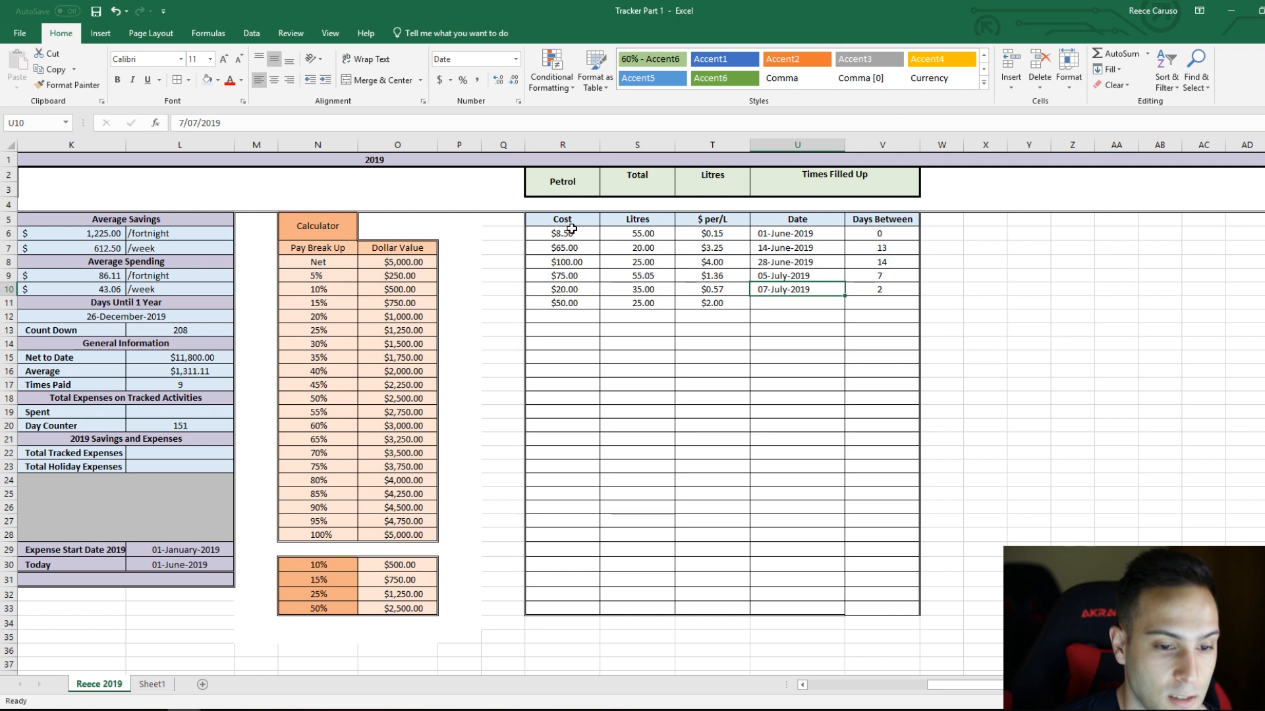
Step: Redraw the heavy outer border of the petrol table along the right and bottom edges of the Days Between column
left_click_drag(573, 235, 870, 601)
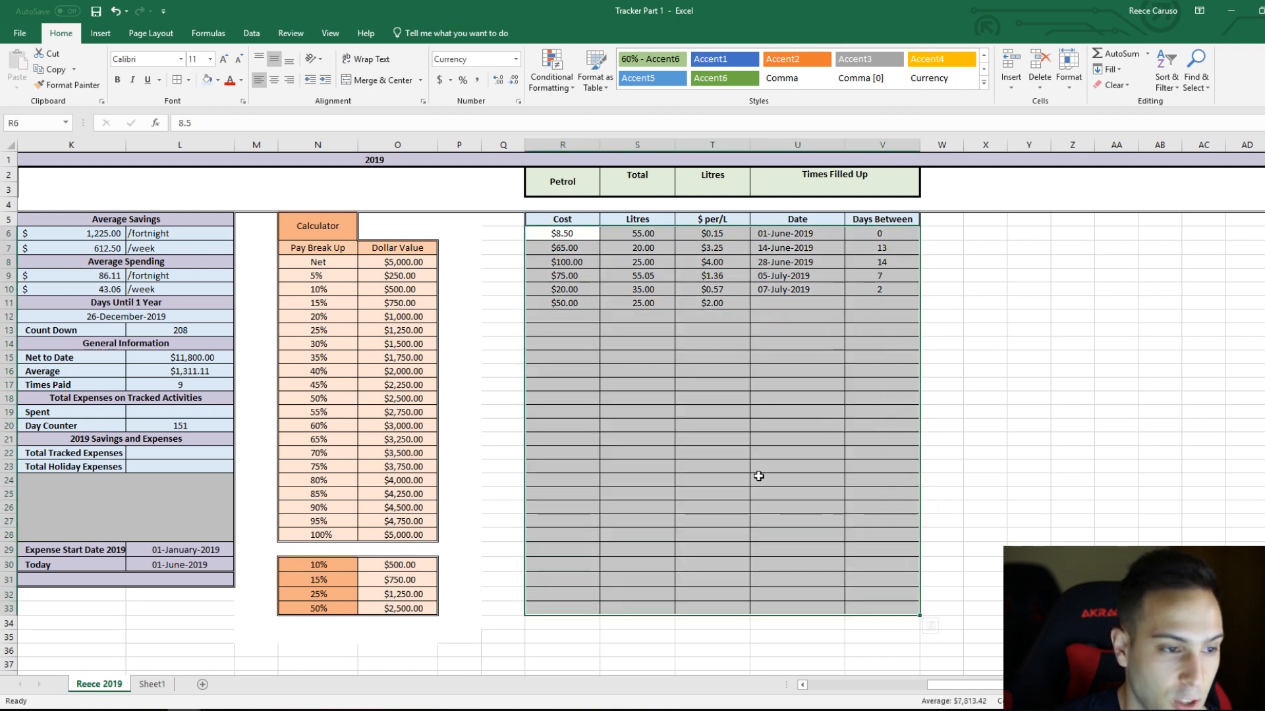
left_click(756, 477)
left_click(188, 80)
mouse_move(244, 410)
left_click(359, 507)
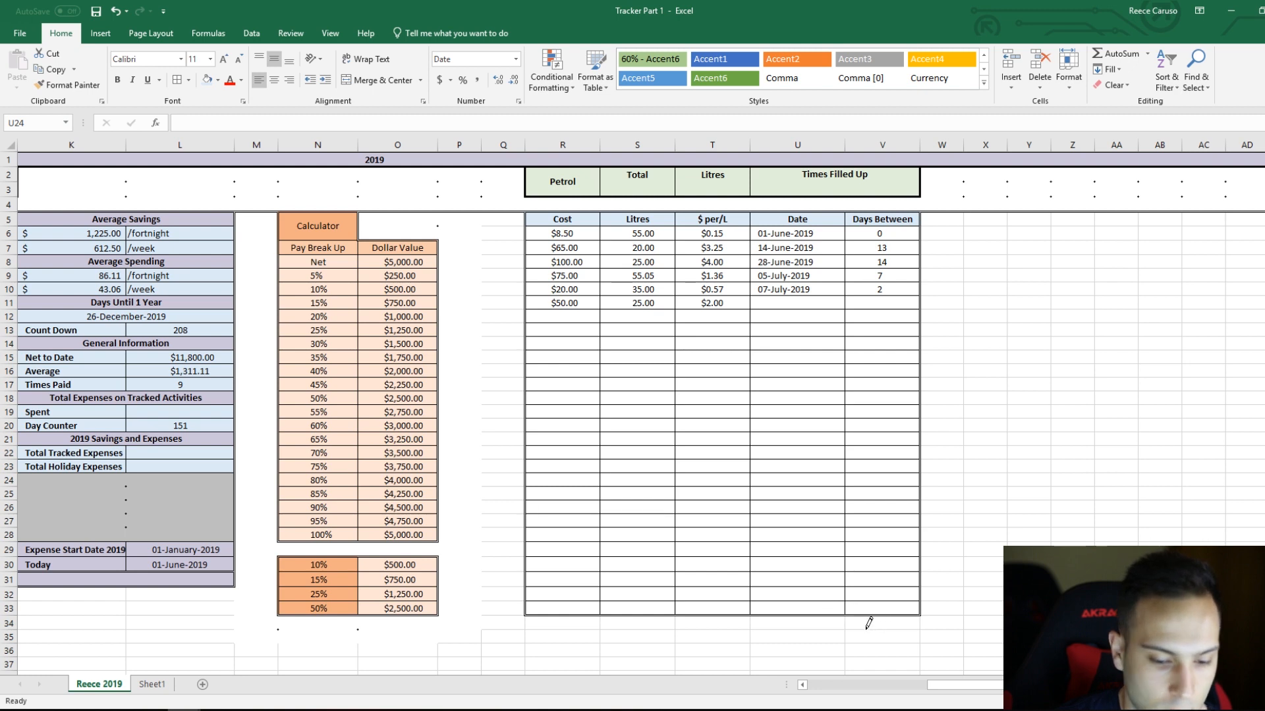
key("Escape")
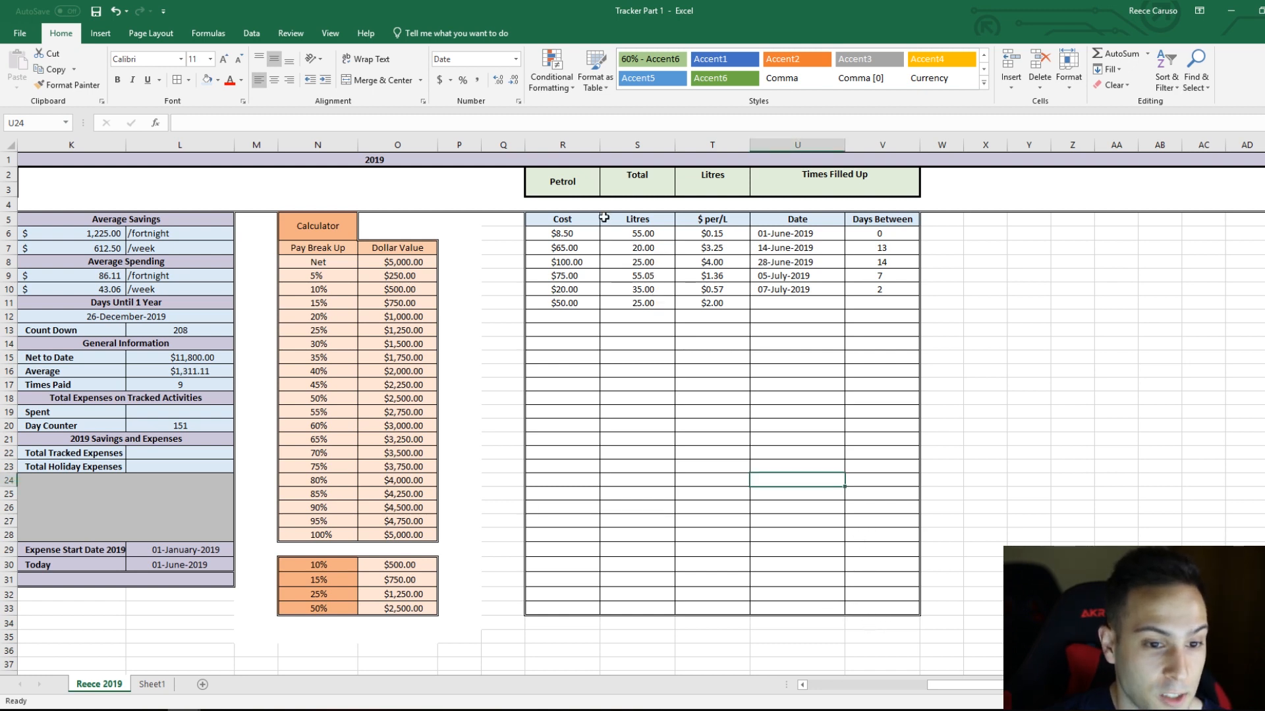
Step: Total the petrol costs in S3 with =SUM(R6:R33) and remove the bold formatting from the result
left_click(631, 191)
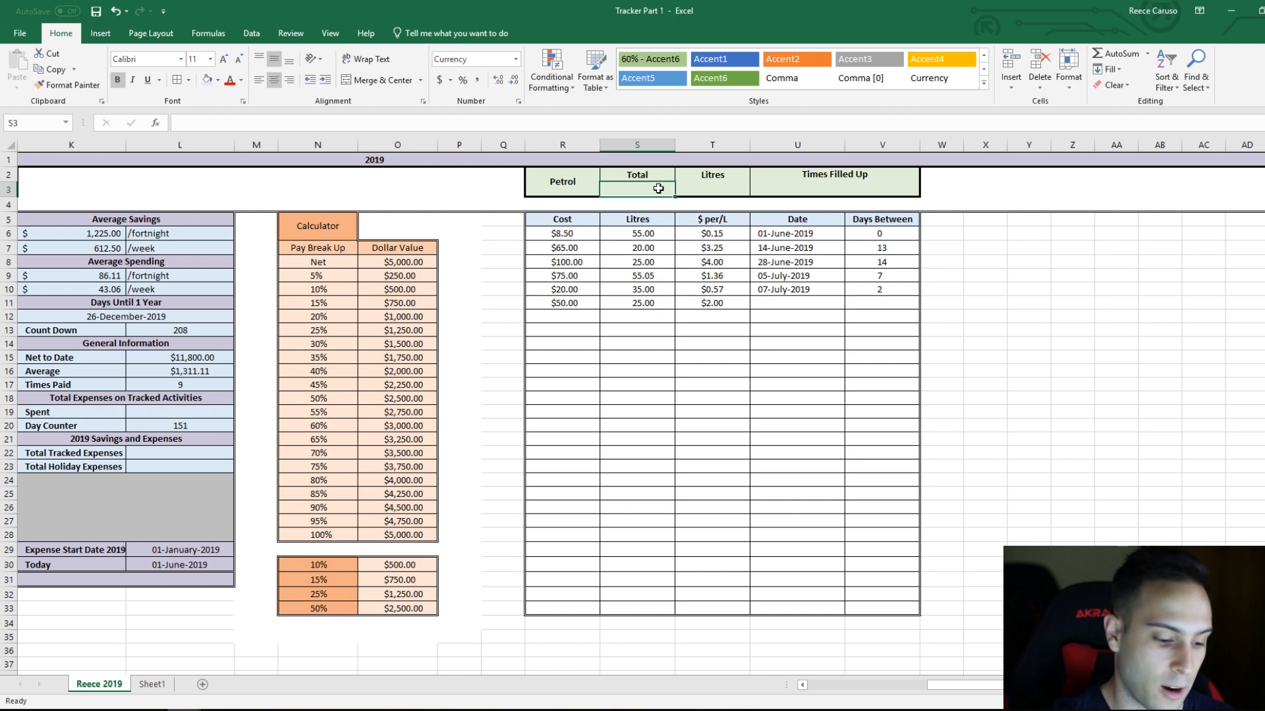
type("=")
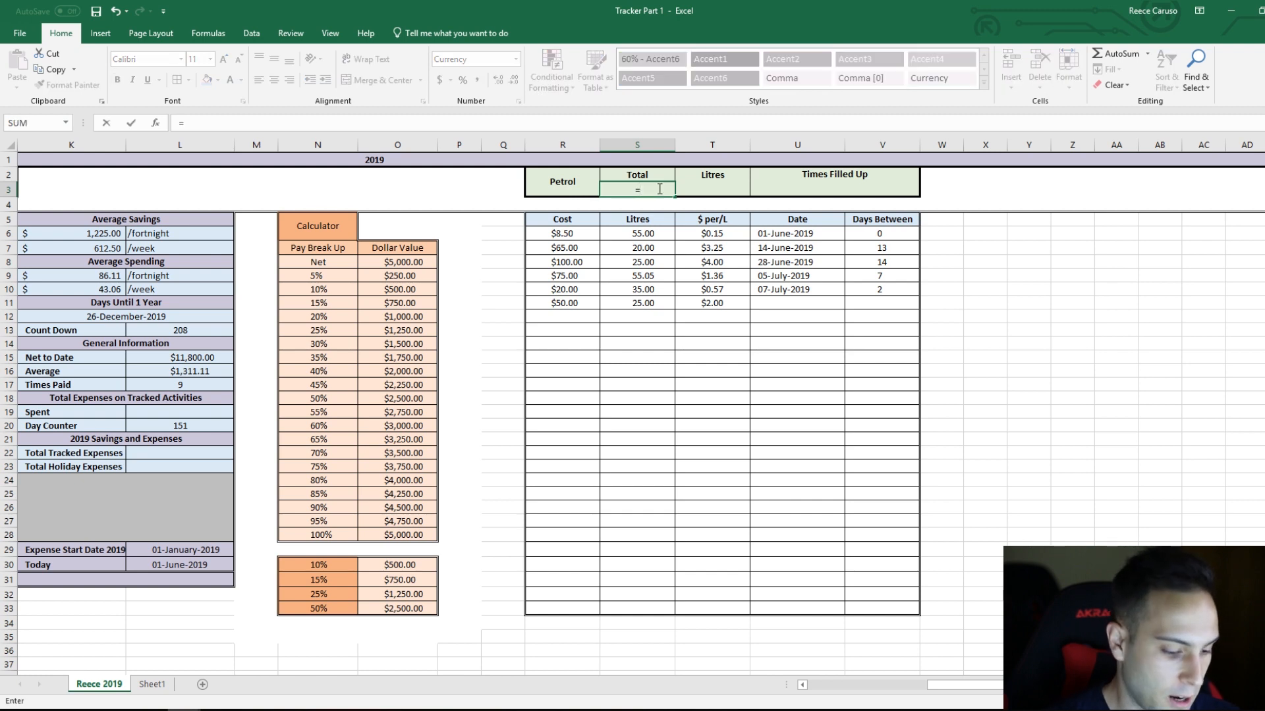
type("sum")
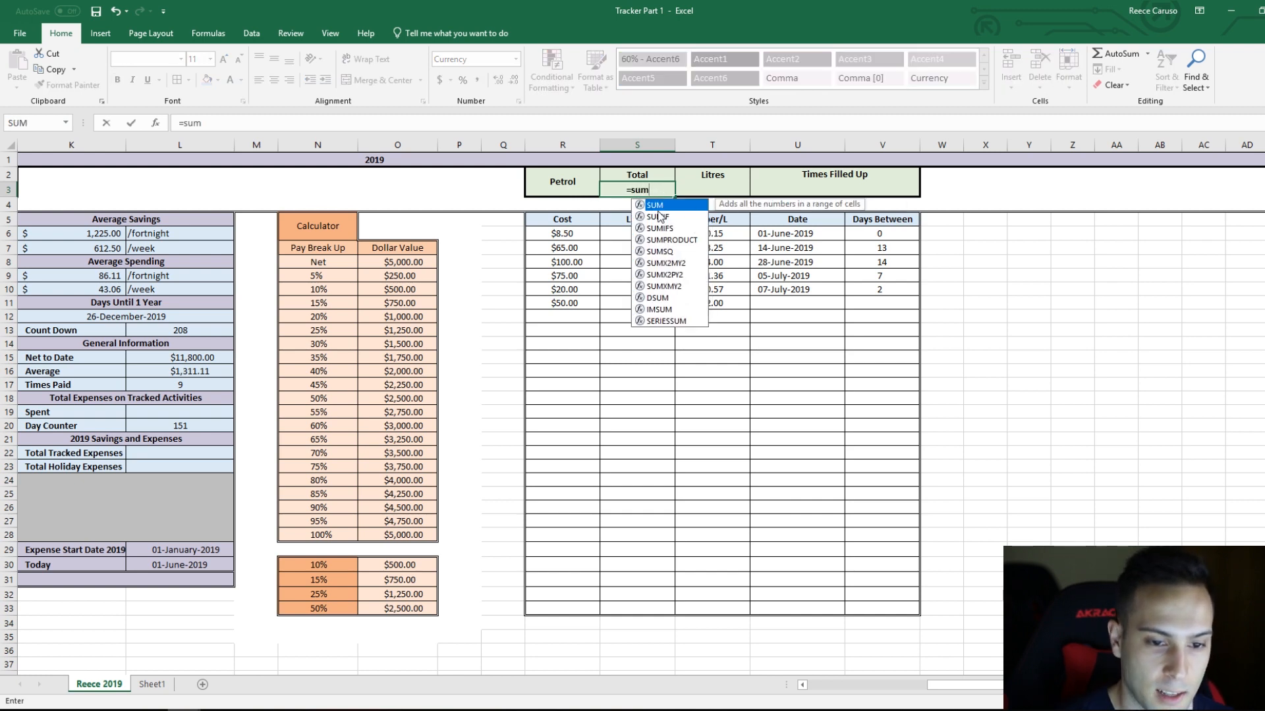
double_click(664, 206)
left_click_drag(563, 233, 573, 598)
key("Return")
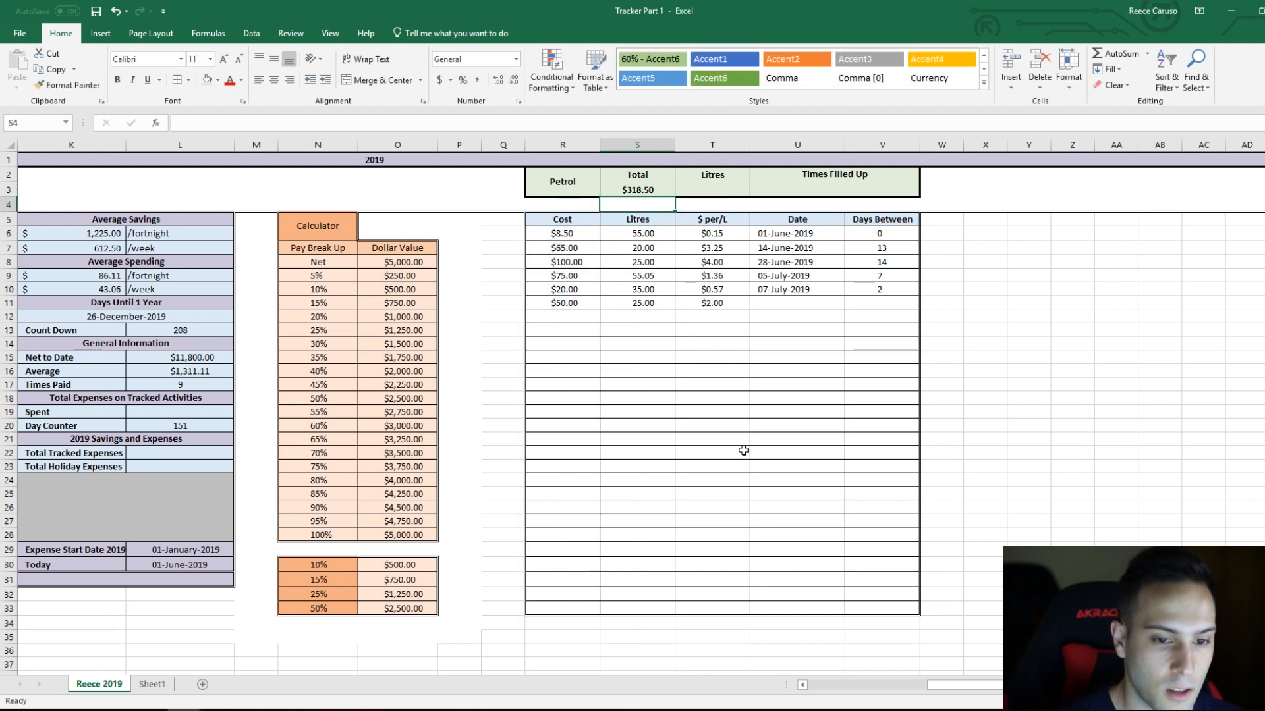
left_click(640, 191)
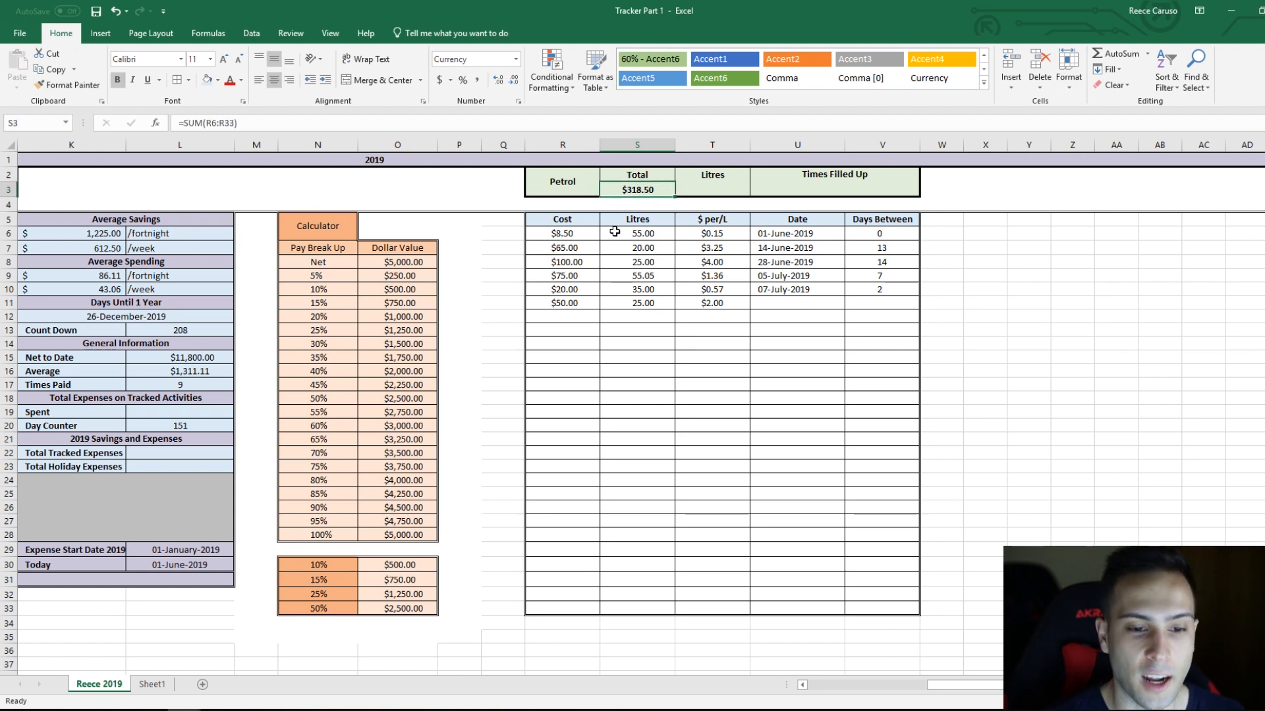
left_click(116, 80)
left_click(743, 333)
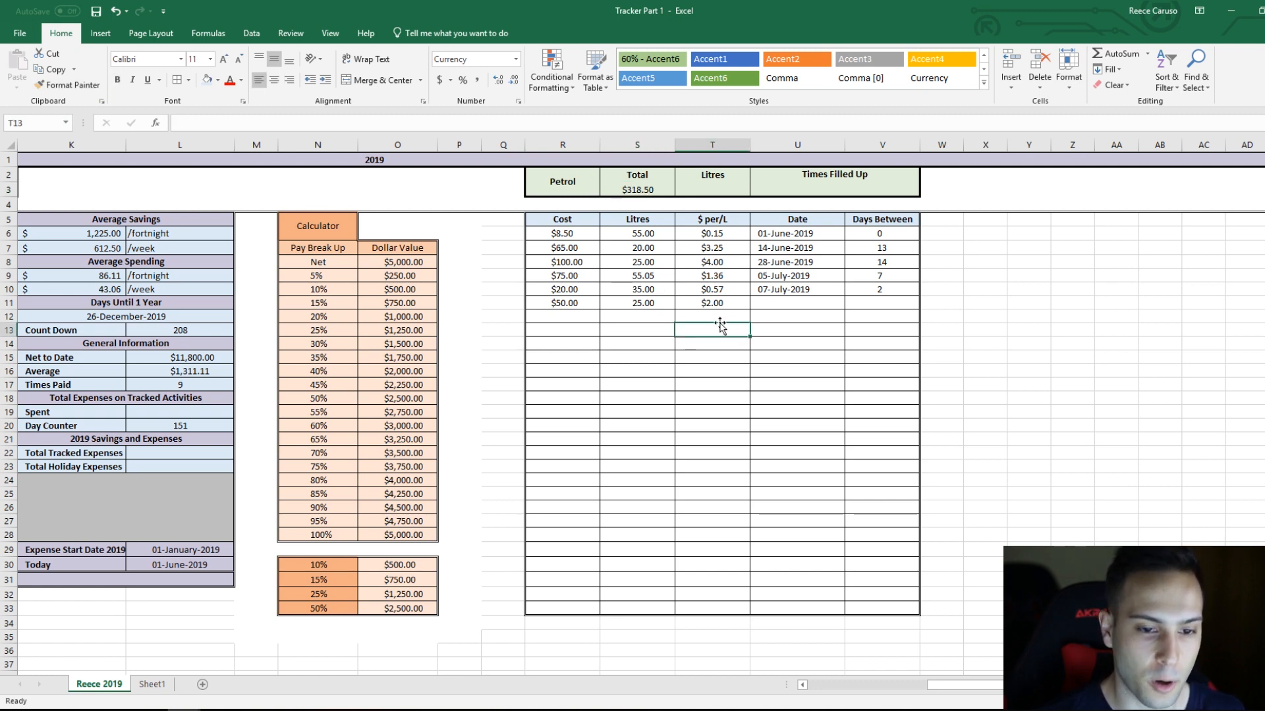
Step: Total the litres in T3 with =SUM(S6:S33) and remove the bold formatting from the result
left_click(714, 189)
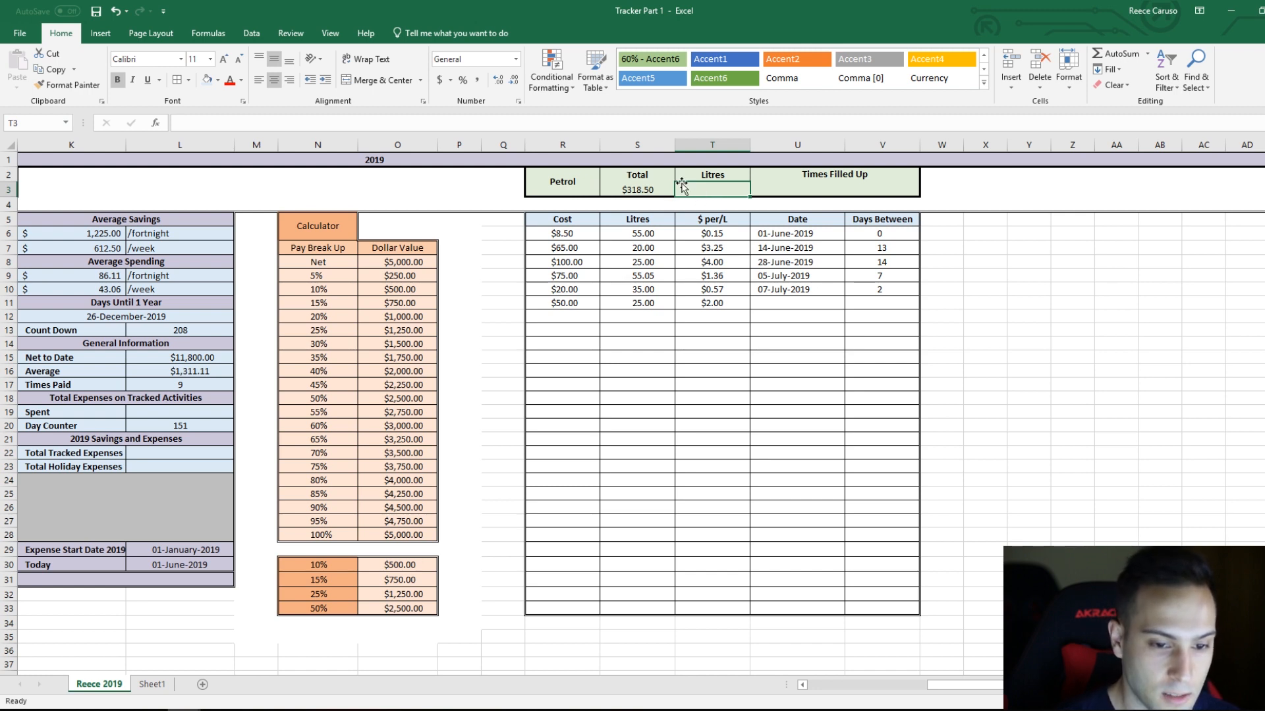
left_click(656, 237)
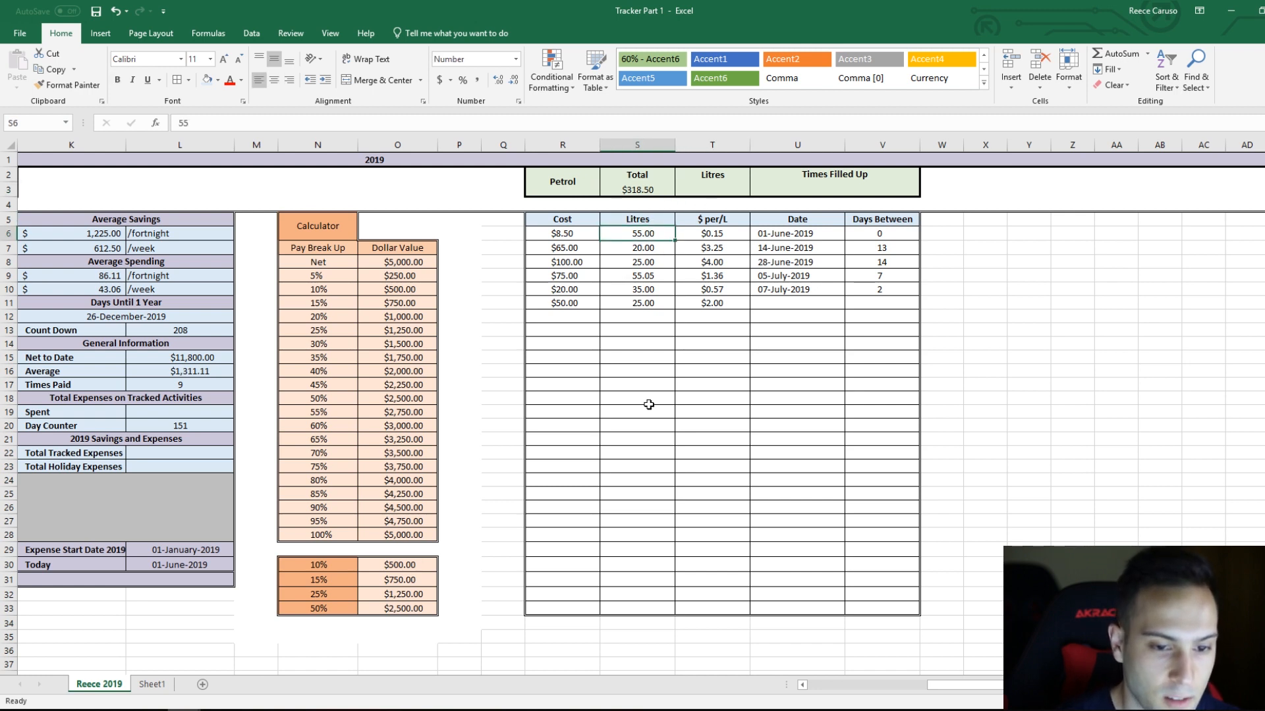
left_click(644, 610, "shift")
left_click(312, 83)
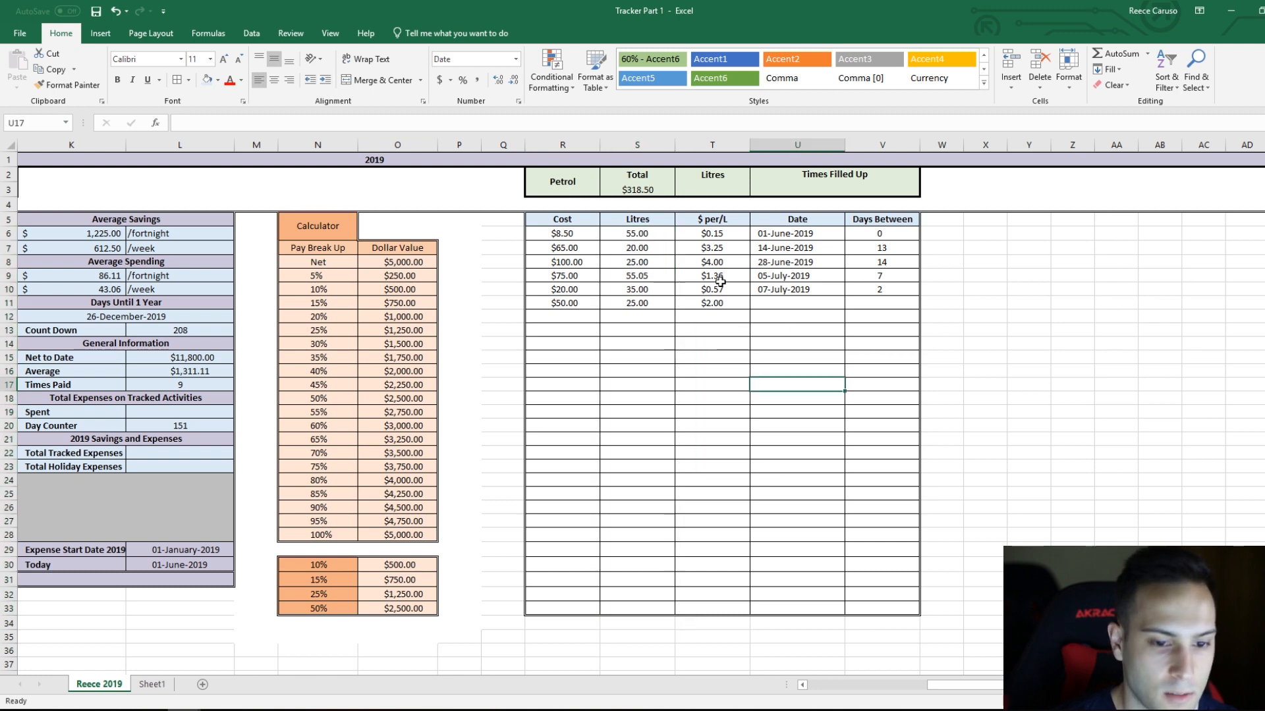
left_click(708, 188)
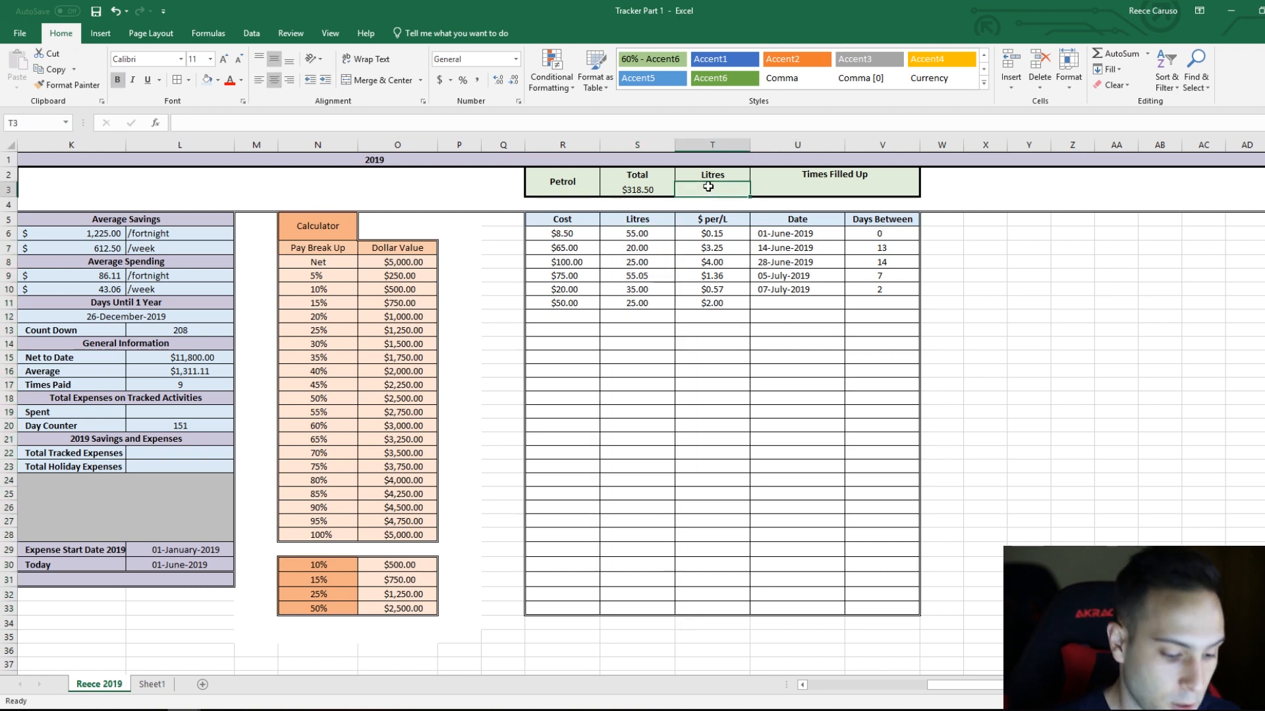
type("=sum")
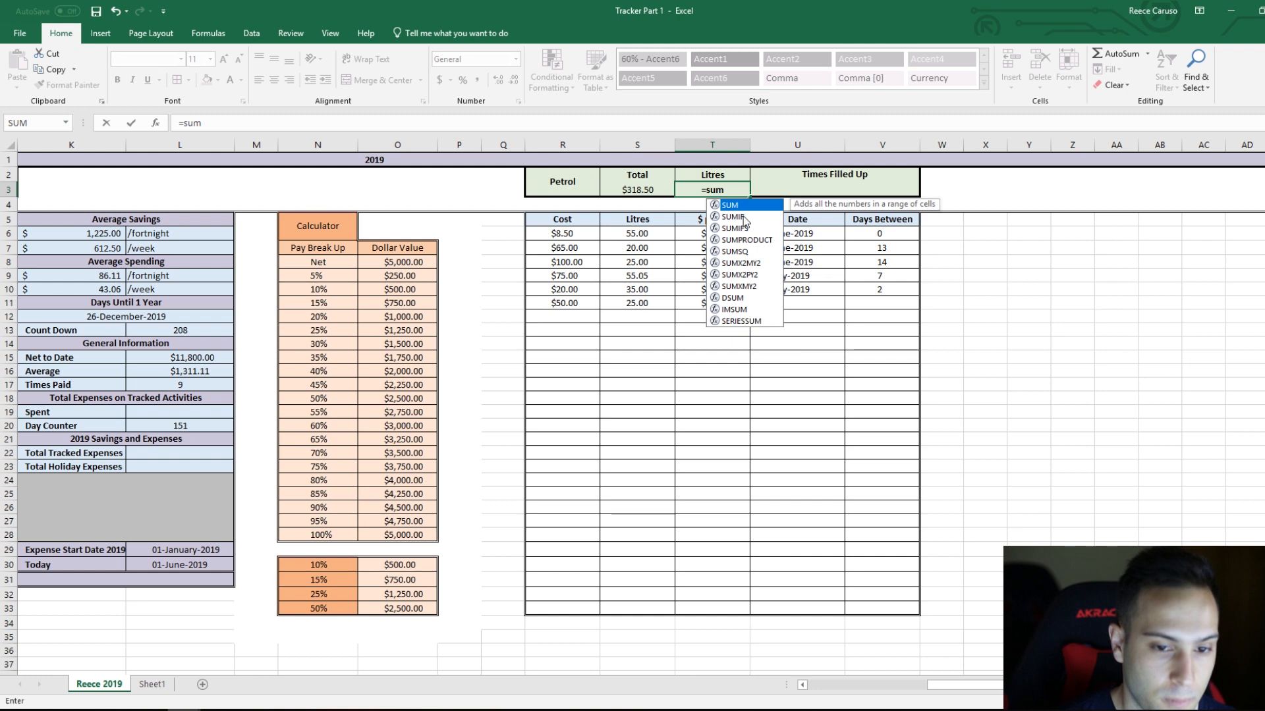
double_click(749, 209)
left_click_drag(646, 234, 616, 612)
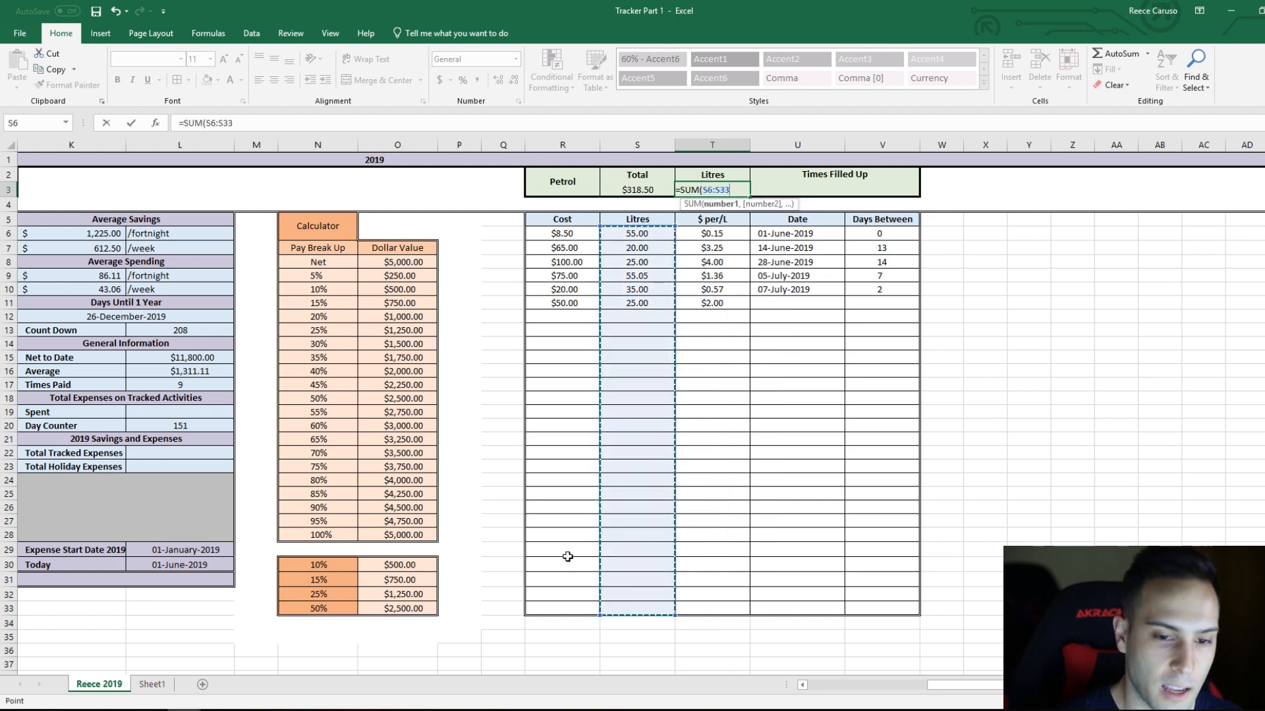
key("Return")
left_click(724, 188)
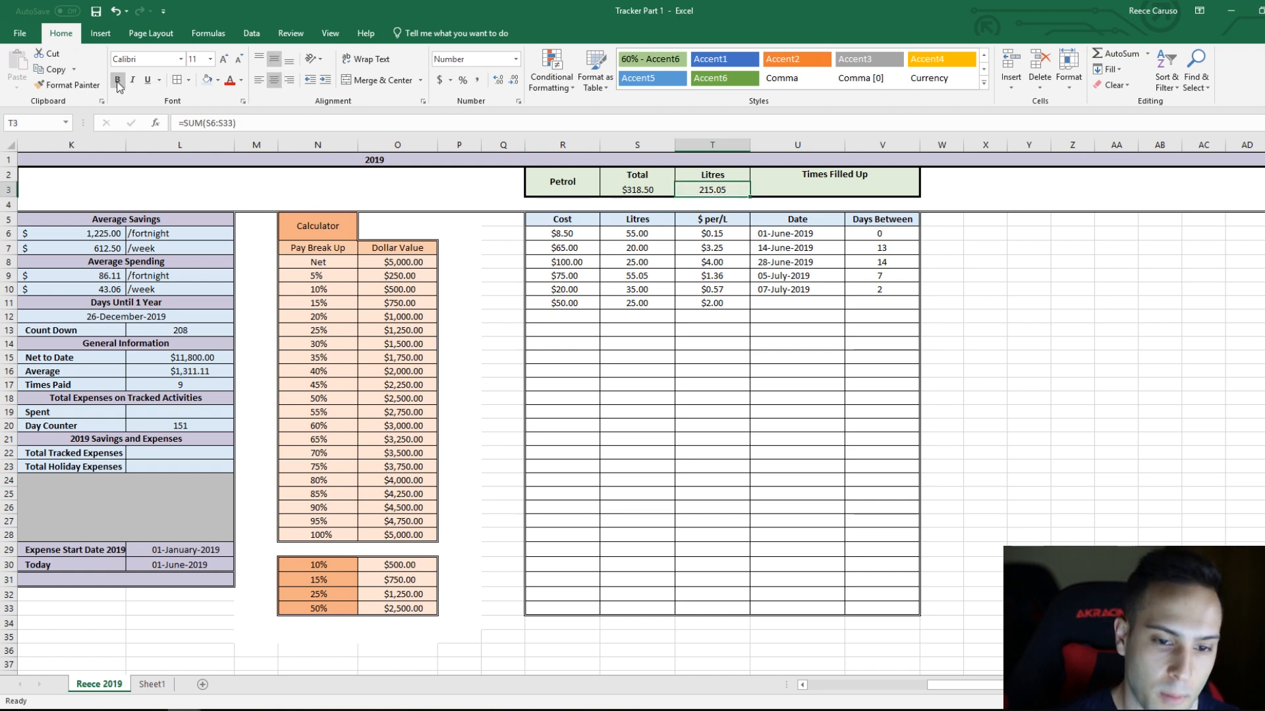
left_click(668, 384)
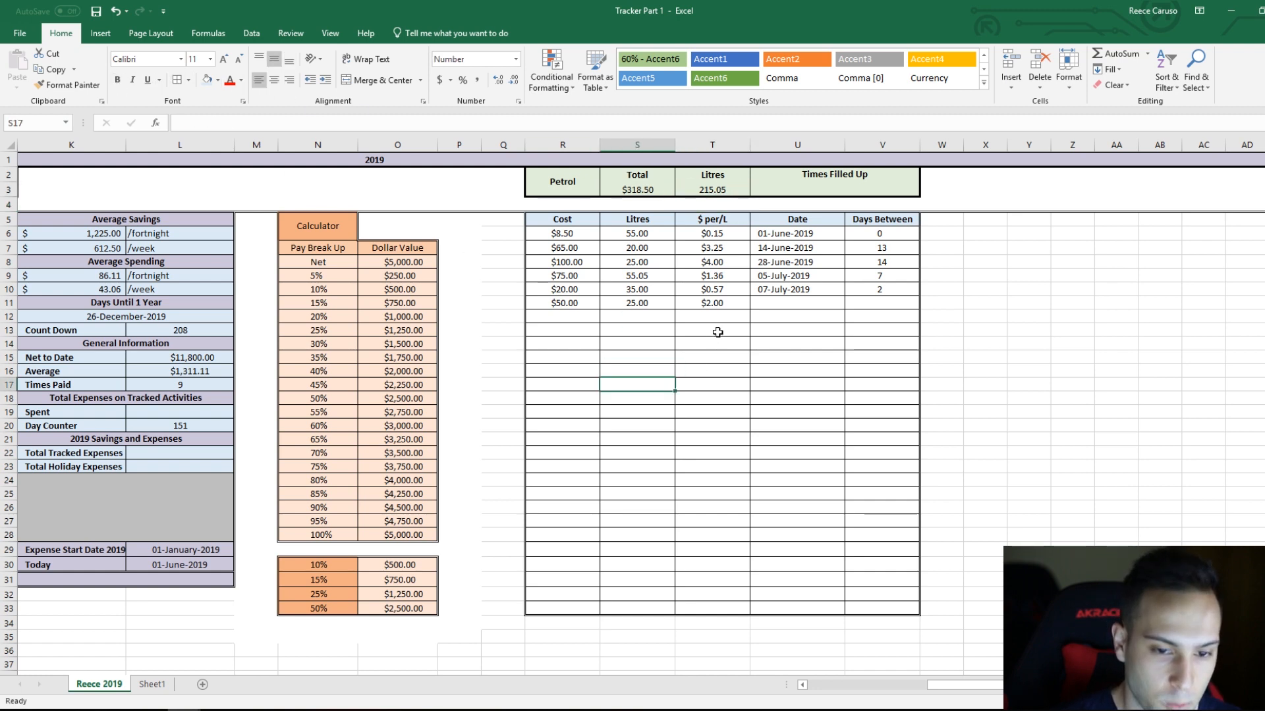
Step: Count the petrol fill-ups under Times Filled Up in U3 with =COUNT(R6:R33) and remove the bold formatting from the result
left_click(832, 186)
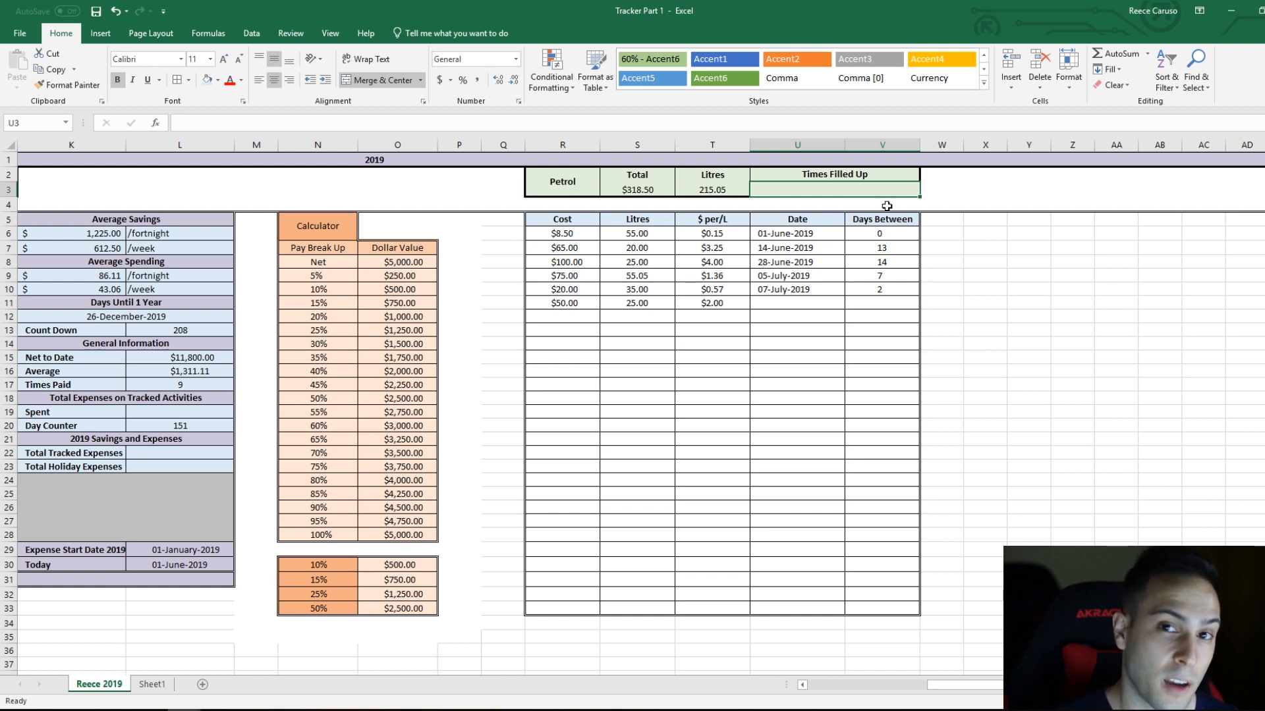
type("=count")
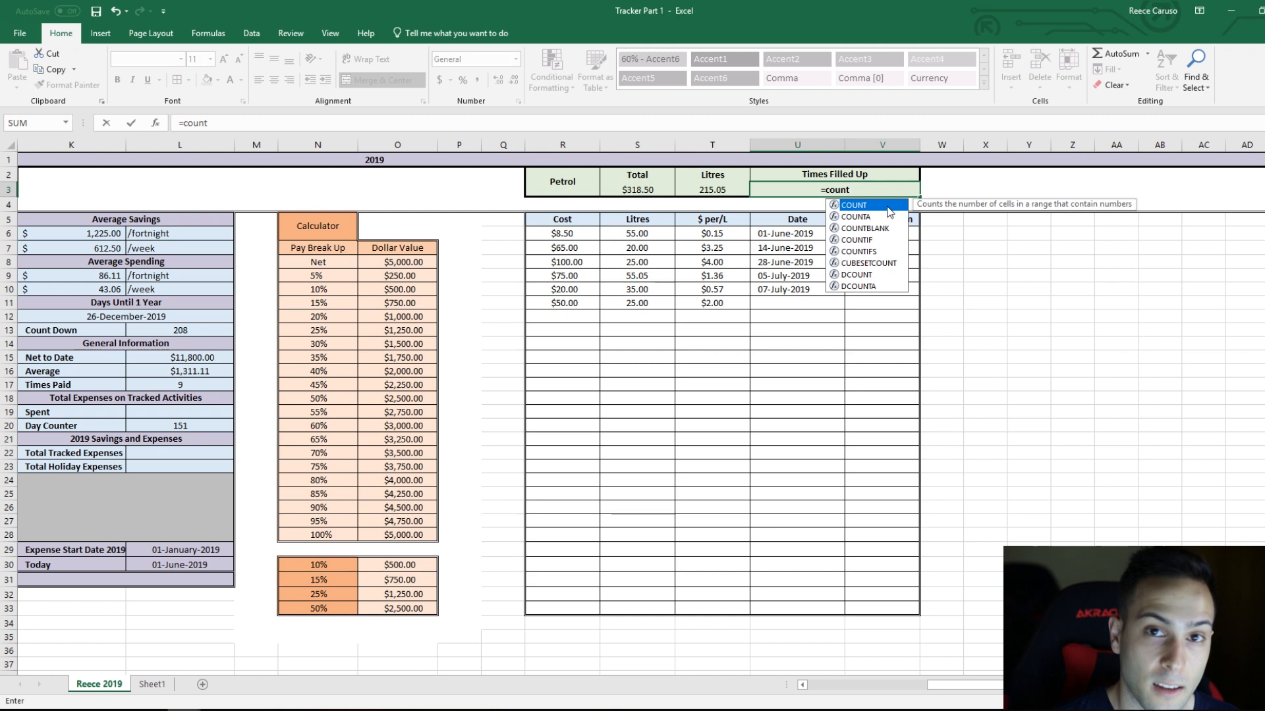
double_click(889, 206)
left_click(570, 232)
left_click_drag(570, 232, 561, 616)
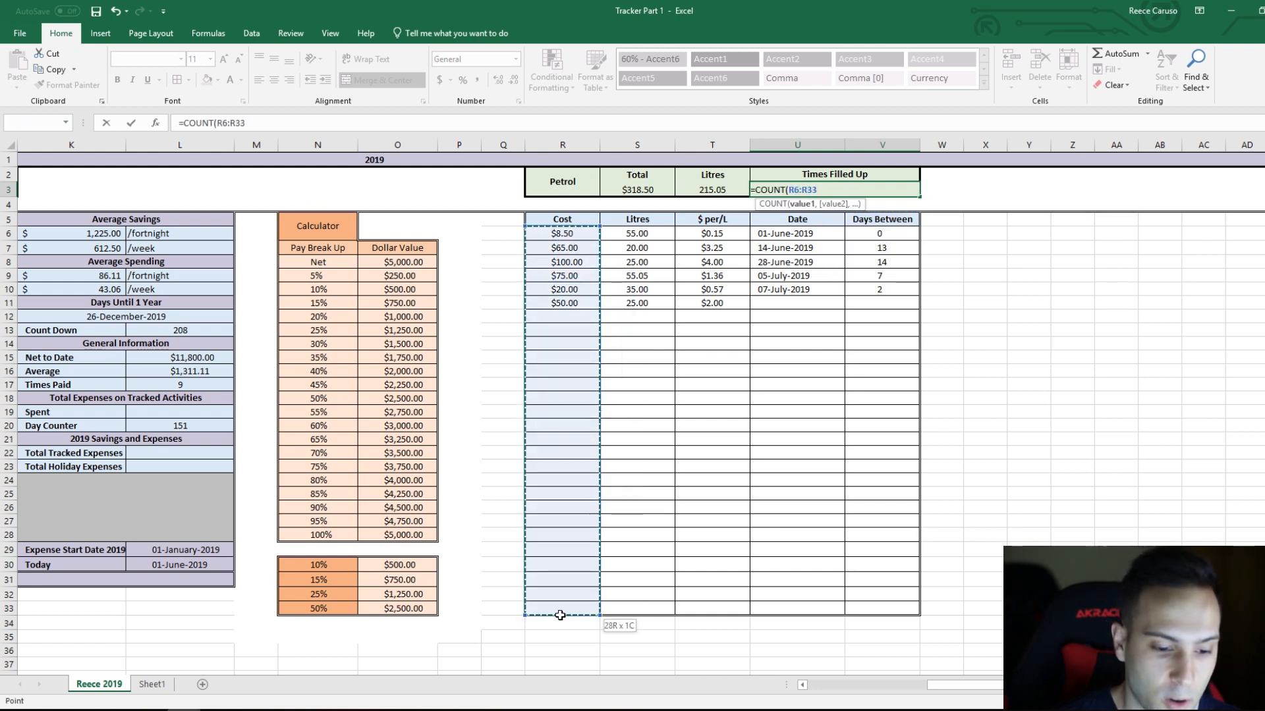
type(")")
key("Return")
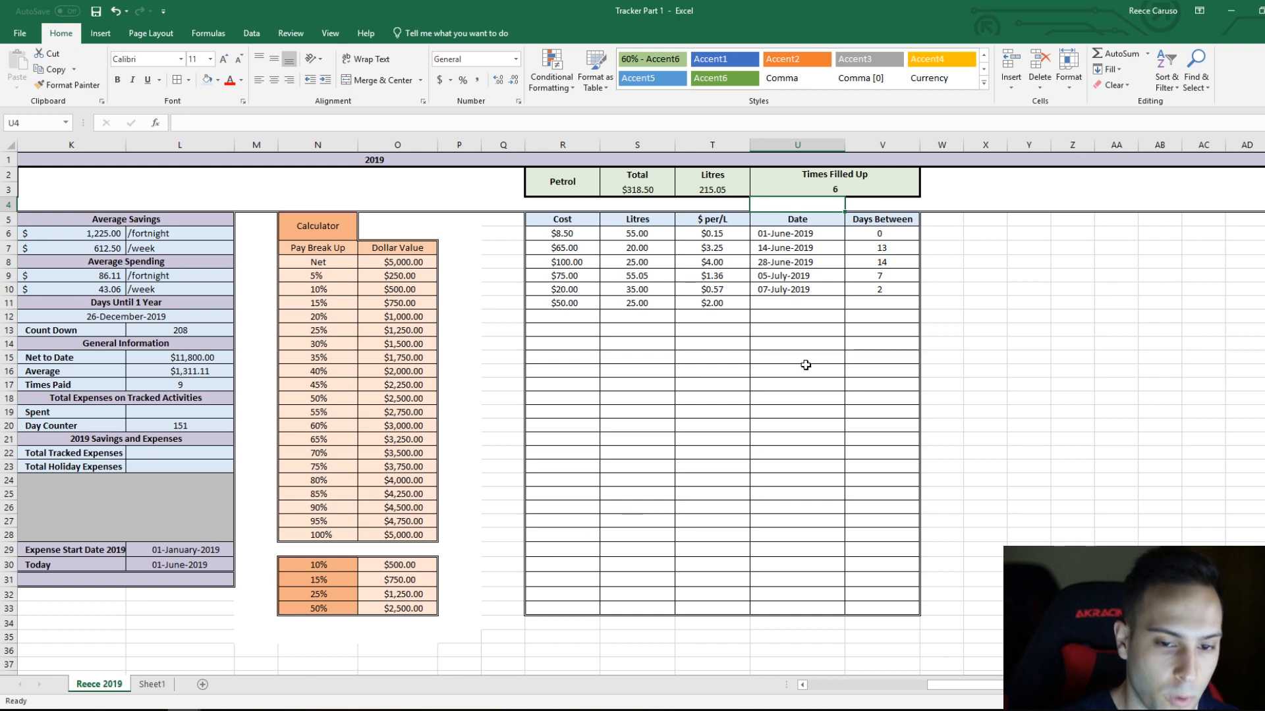
left_click(831, 193)
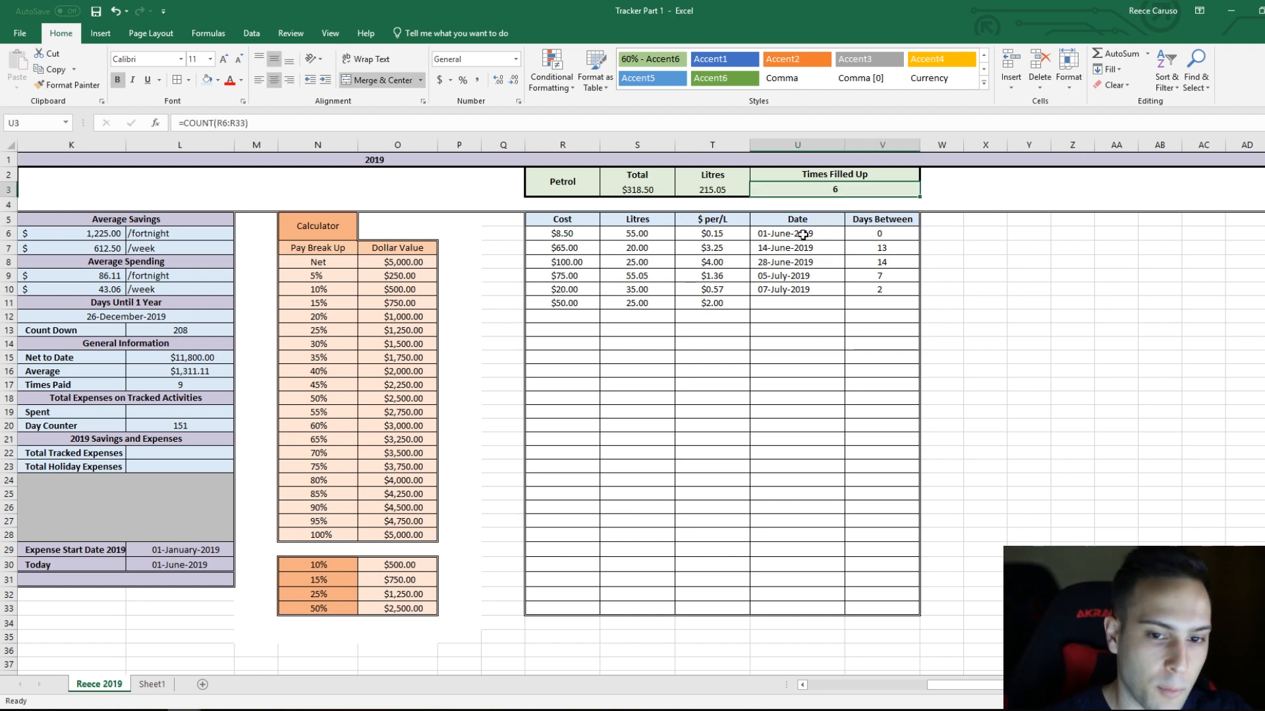
left_click(119, 81)
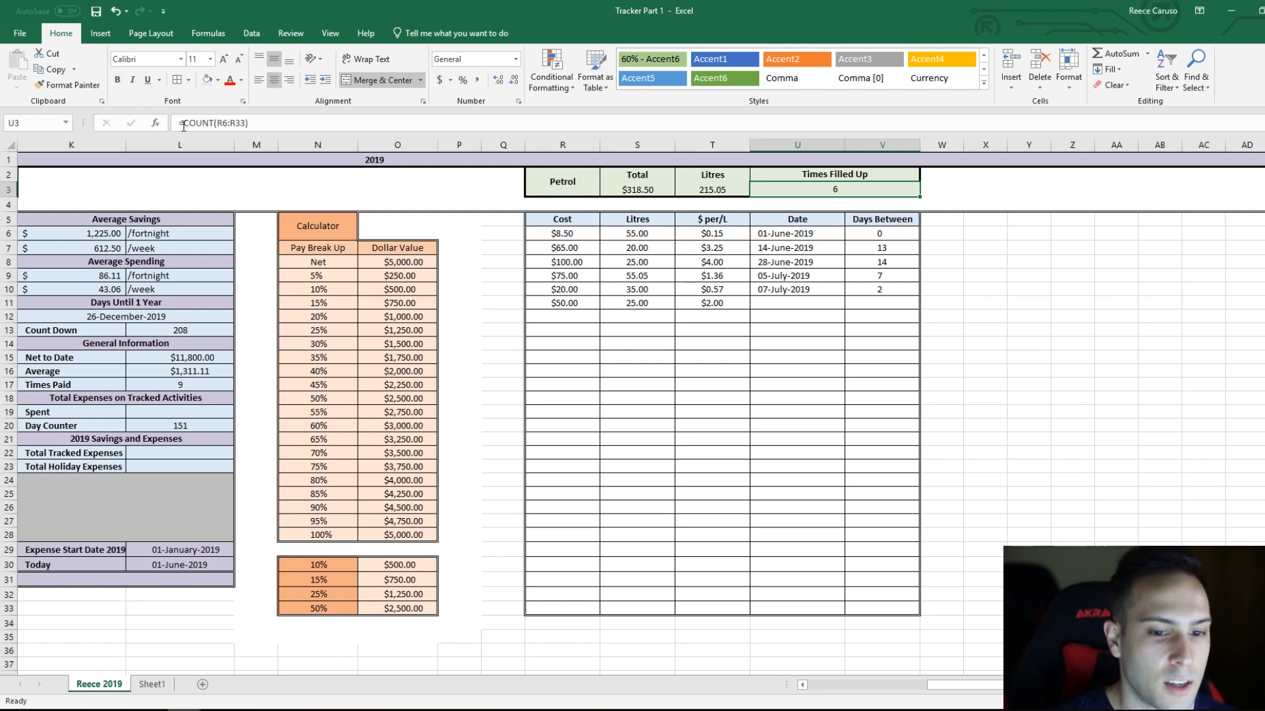
Step: Add another petrol entry in row 12 with a cost of 45 and 45 litres
left_click(754, 278)
left_click(566, 237)
left_click_drag(567, 241, 562, 304)
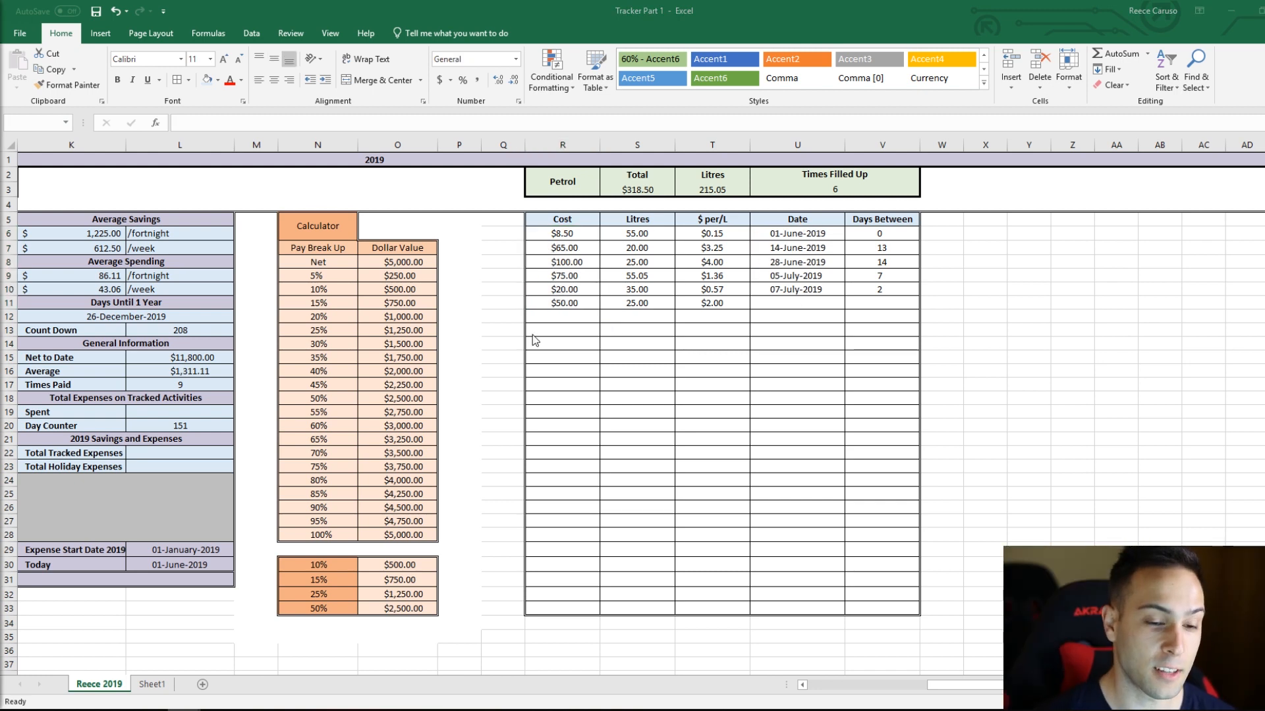
left_click(563, 316)
type("45")
key("Return")
left_click(619, 187)
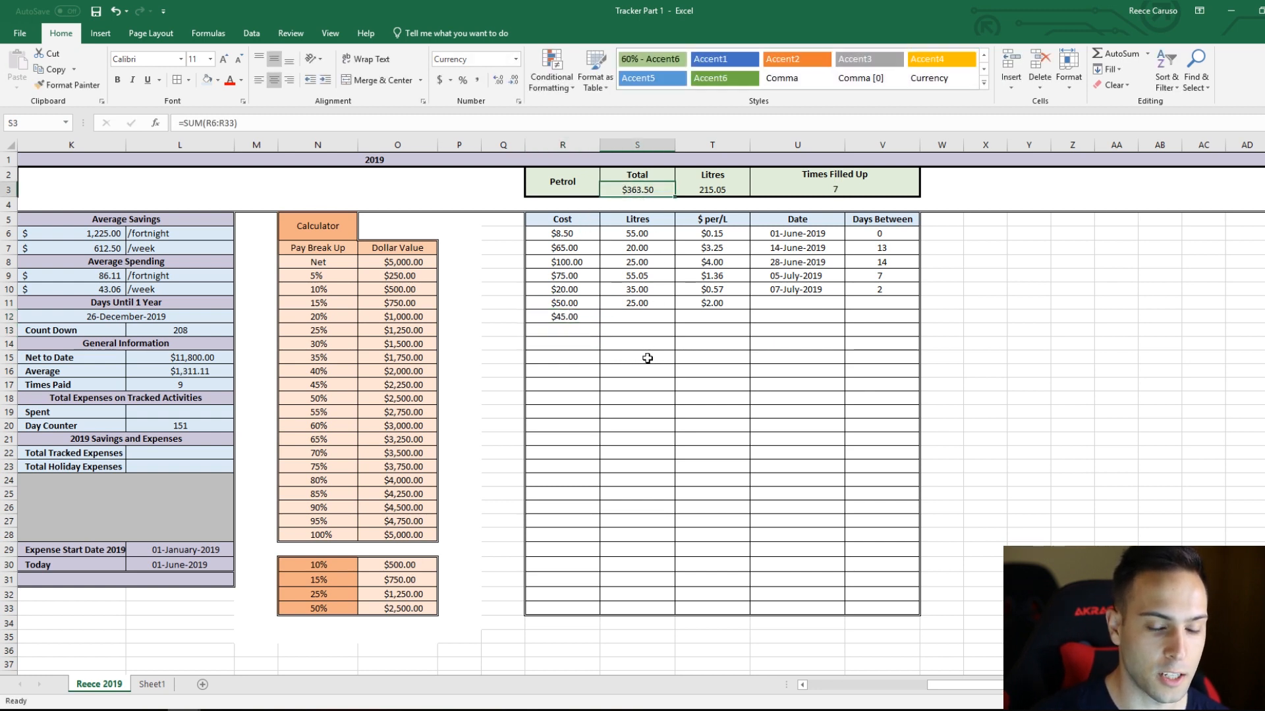
left_click(623, 321)
type("45")
key("Return")
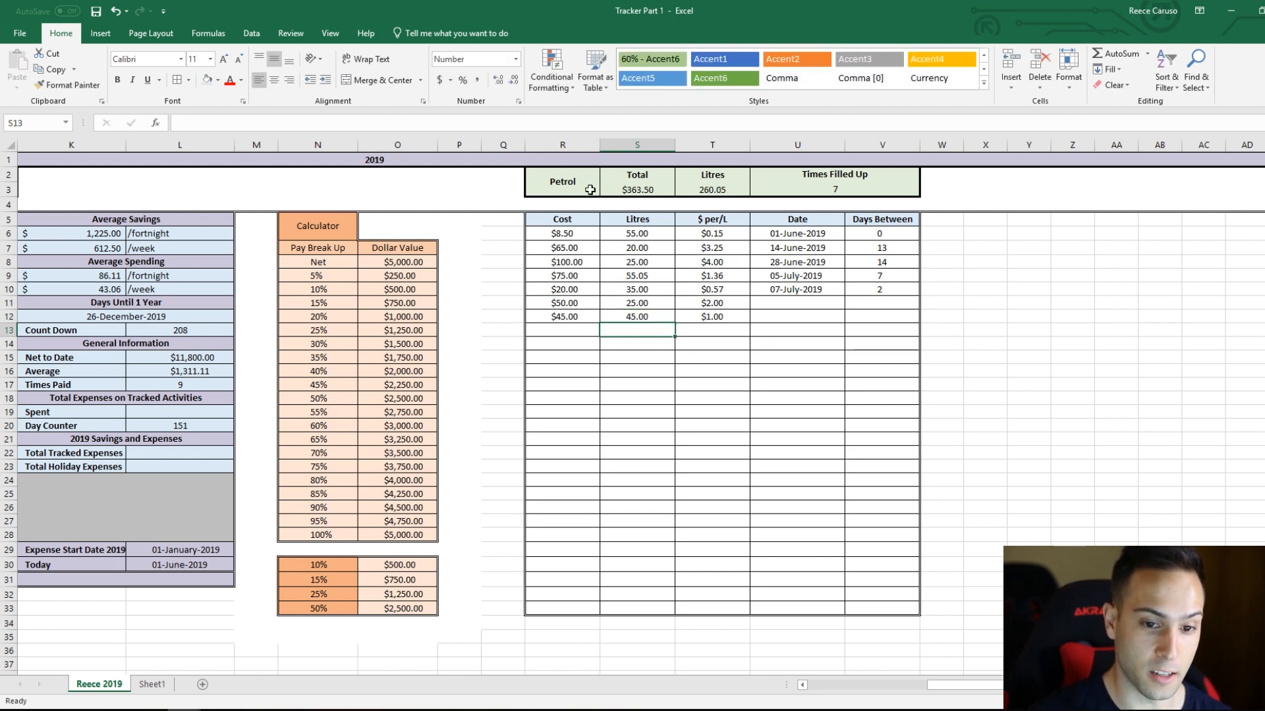
left_click(721, 321)
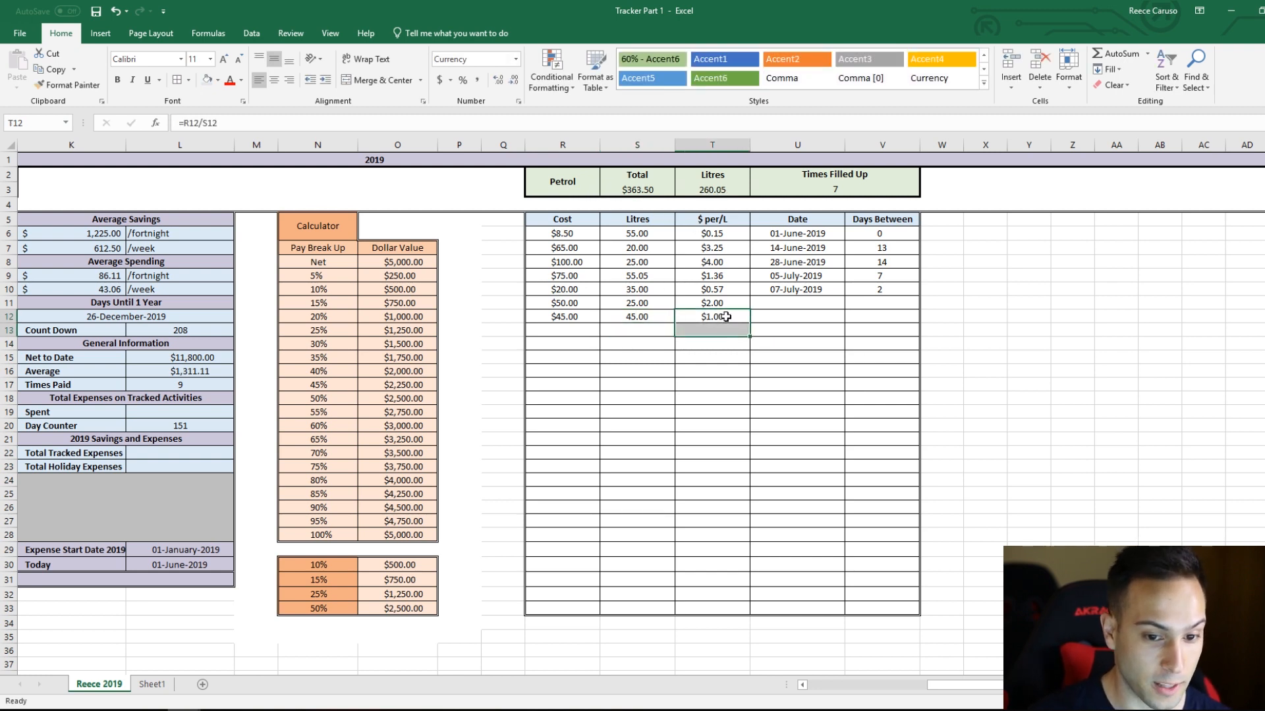
Step: Enter 5/7/2019 as the date of the row 12 petrol entry in U12
left_click(799, 317)
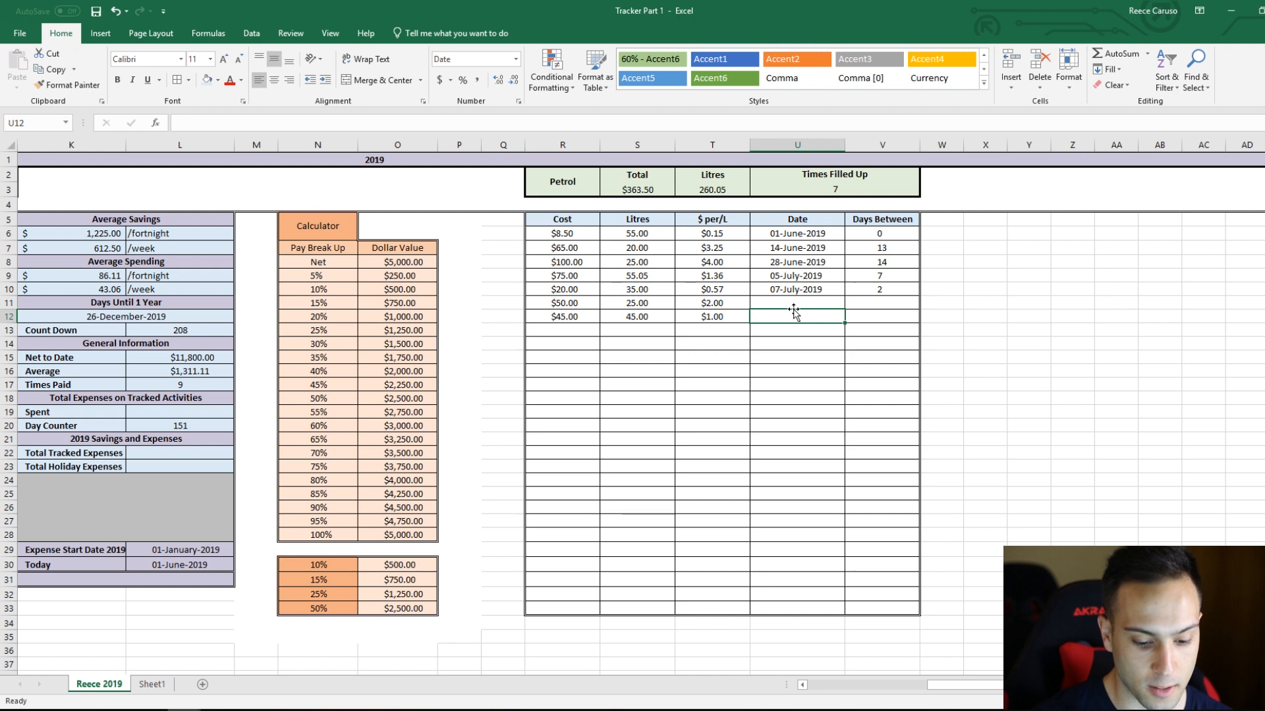
type("5/7/")
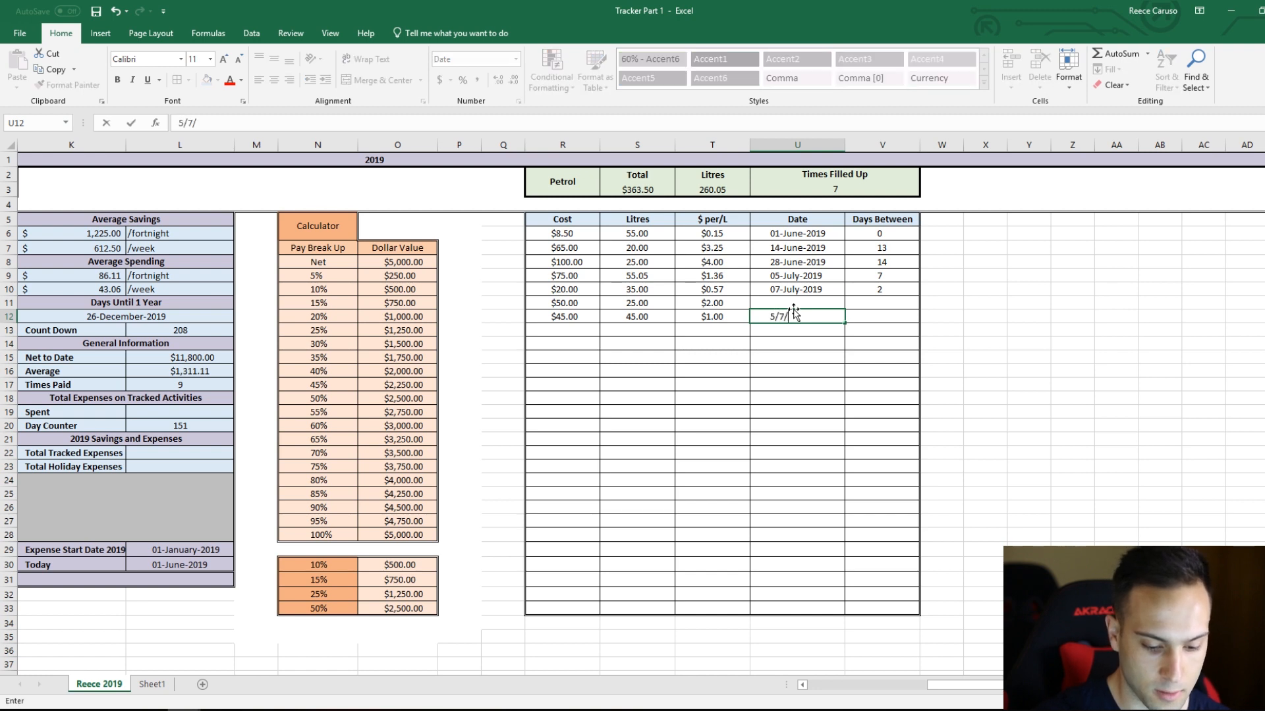
type("2019")
key("Return")
Step: Change the date of the row 12 petrol entry in U12 to 5/8/19
left_click(800, 293)
left_click(805, 318)
type("5/8/19")
key("Return")
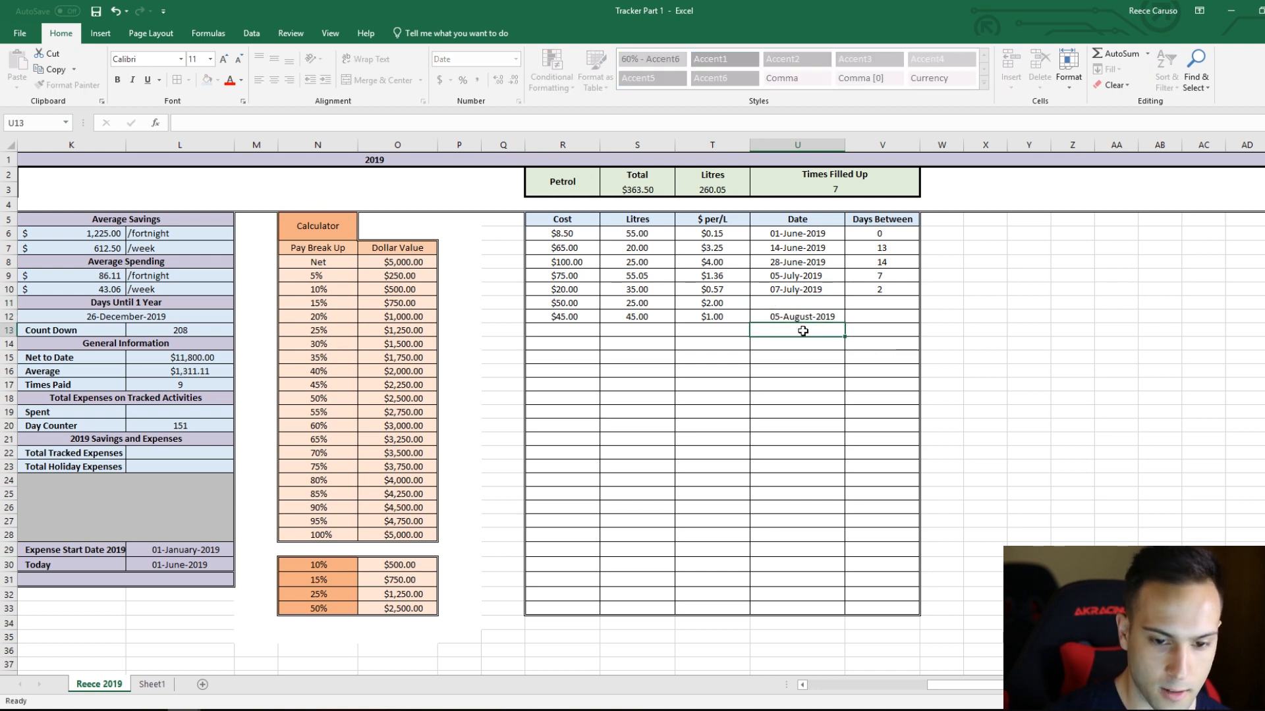
Step: Enter 20 July 2019 as the date of the row 11 petrol entry in U11
left_click(812, 307)
type("20")
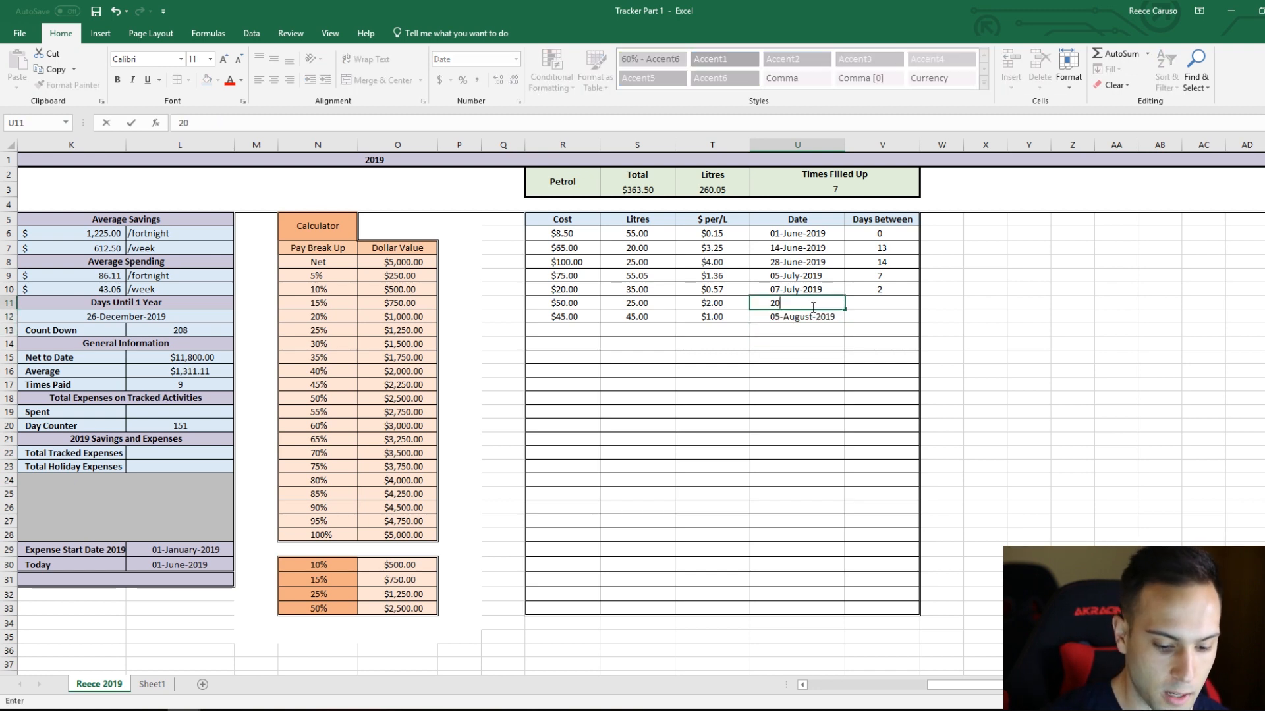
type("/7/19")
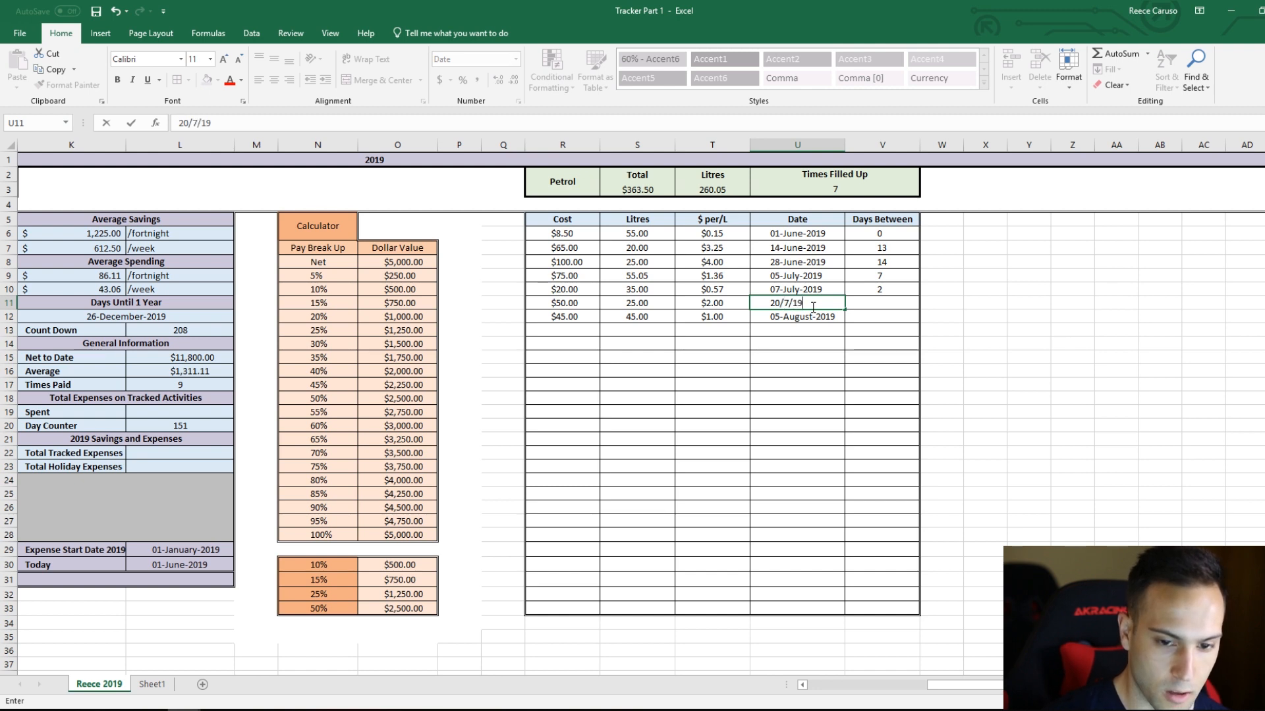
key("Return")
Step: Fill the days-between formula from V10 down to V12 and check the copied formulas
left_click(910, 289)
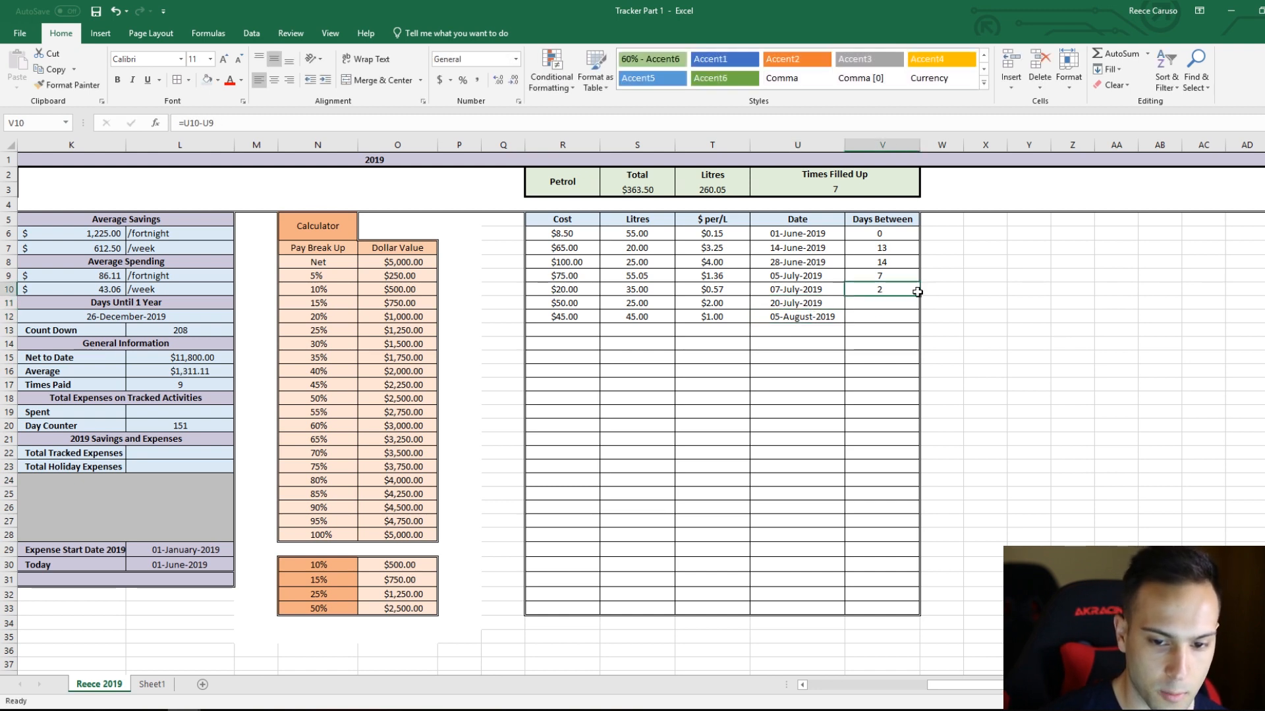
double_click(920, 293)
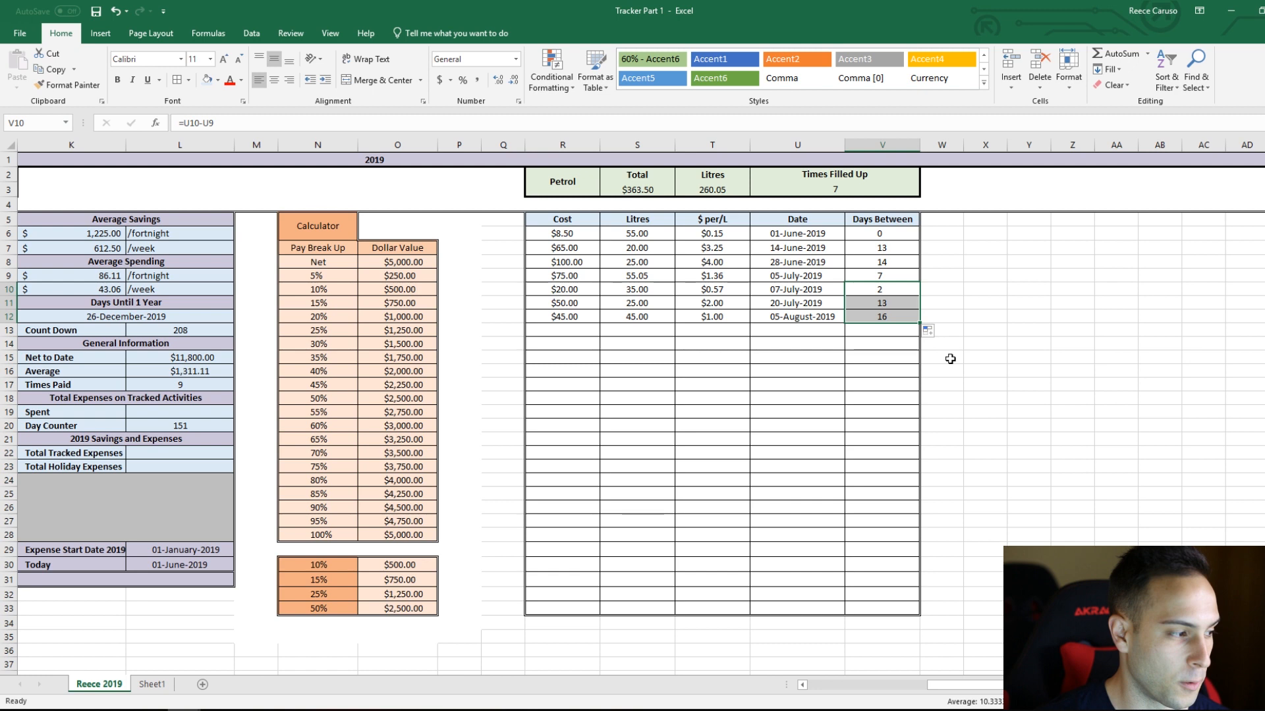
left_click(899, 306)
left_click(897, 320)
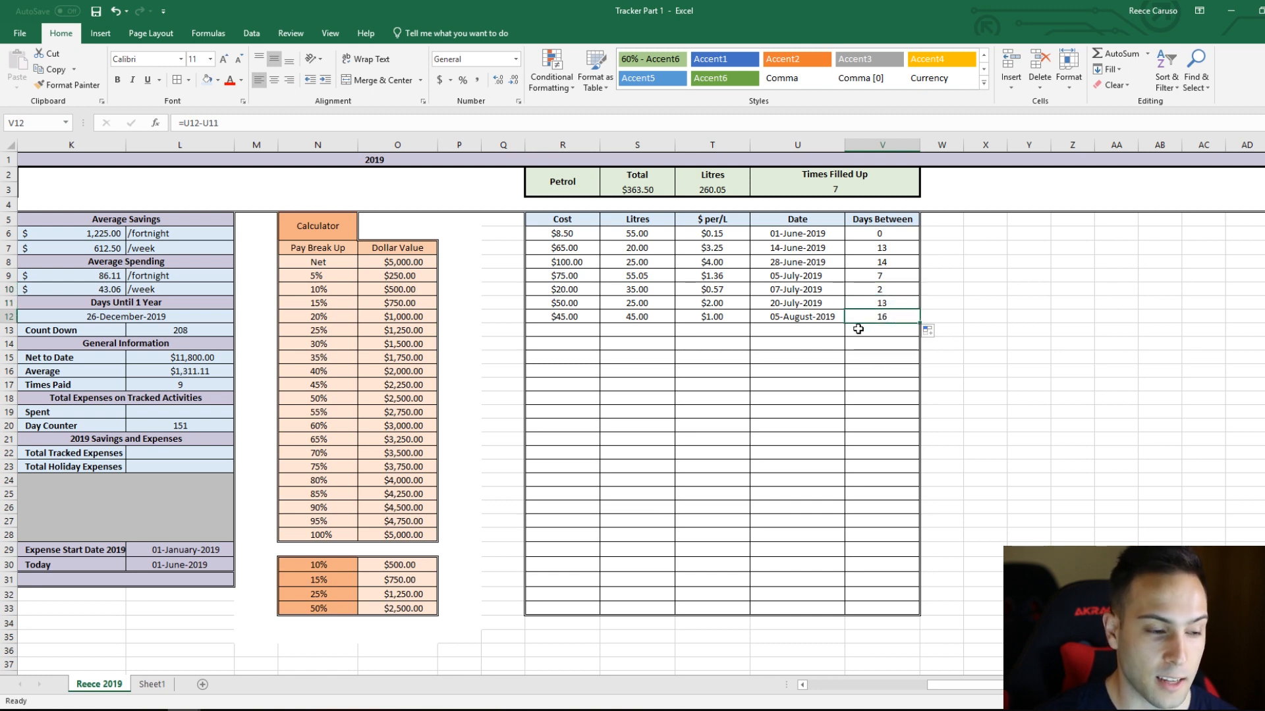
Step: Merge and center cells X2:X3 beside the petrol header and align the merged cell vertically to the middle
left_click(983, 219)
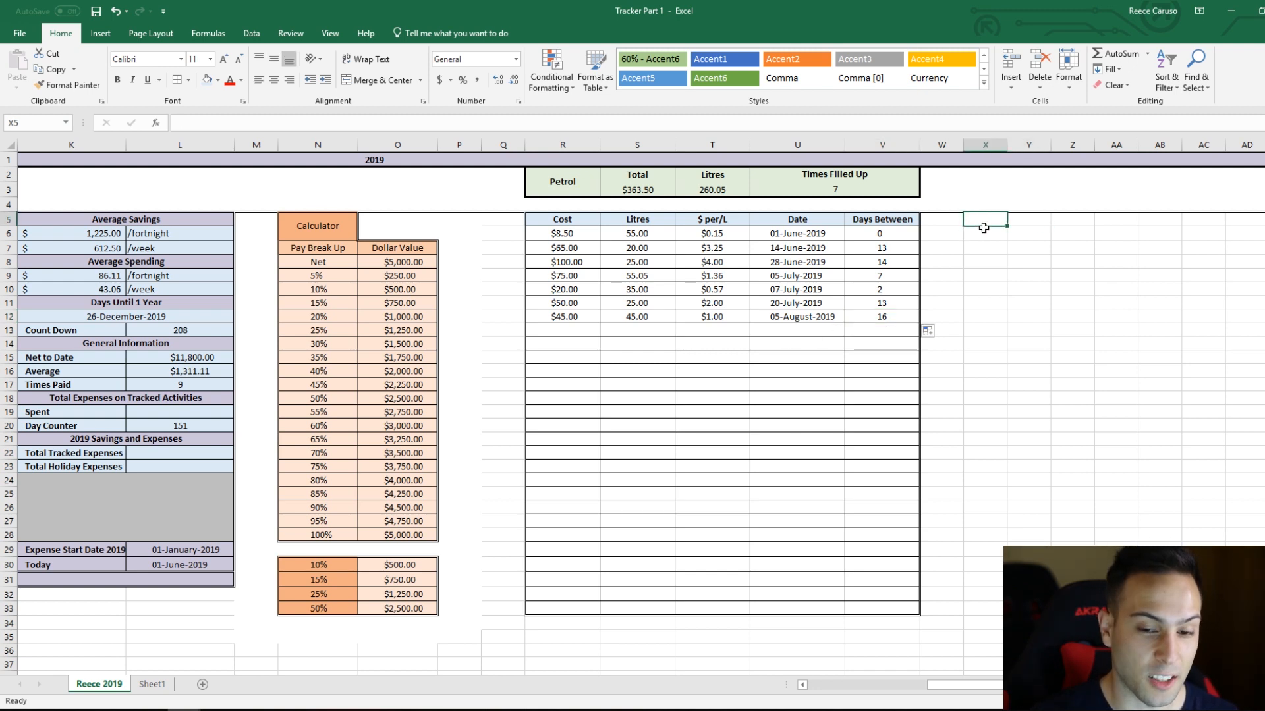
key("ctrl+z")
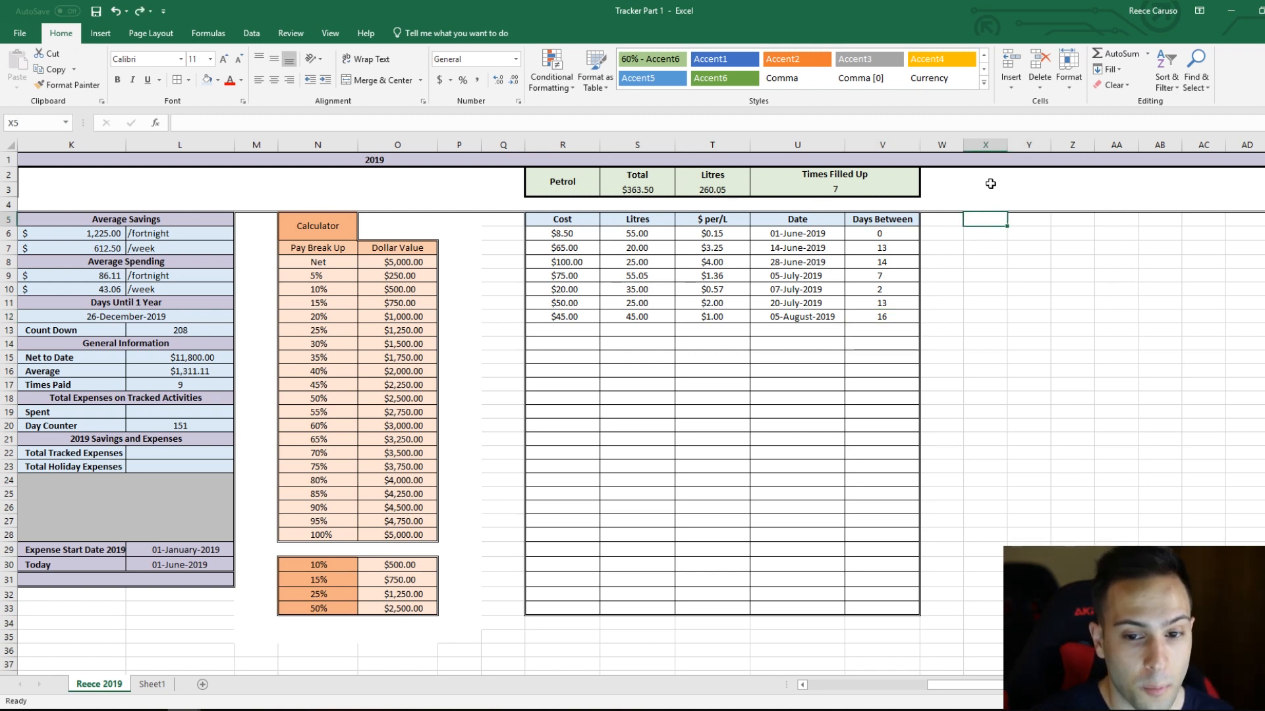
left_click_drag(985, 178, 986, 189)
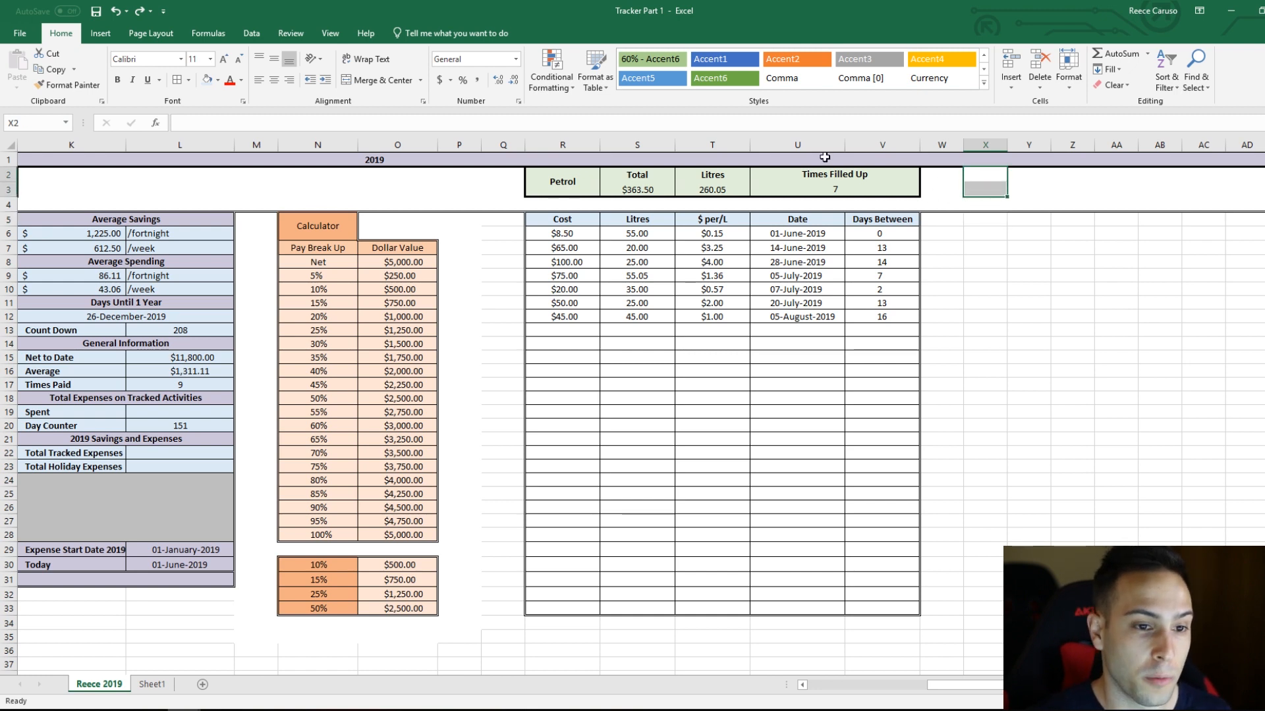
left_click(380, 82)
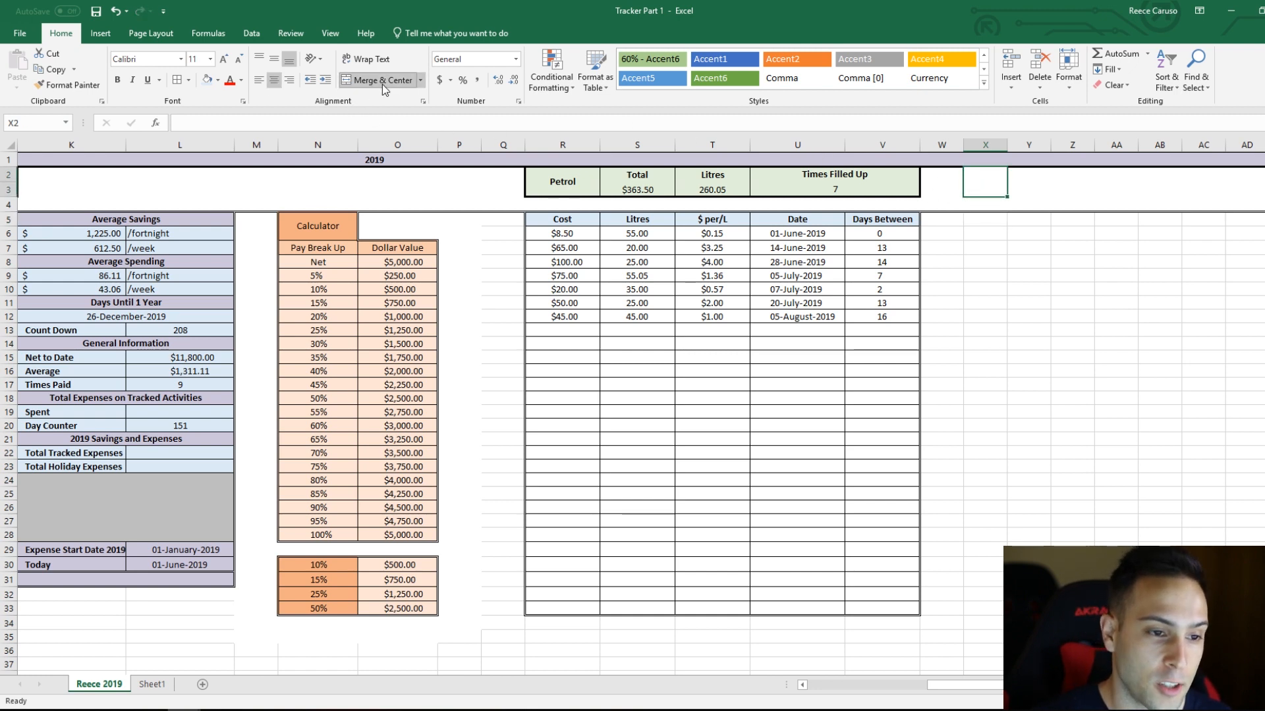
left_click(275, 62)
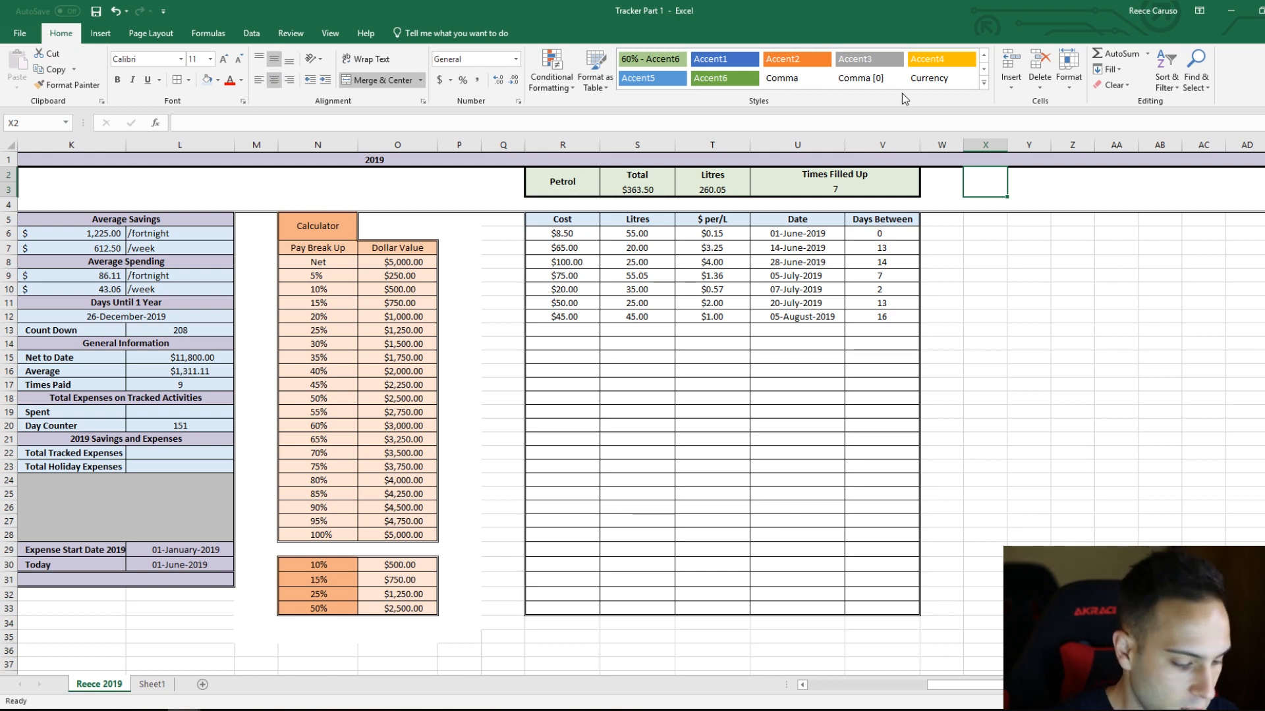
Step: Label the merged cell X2 "Food at Work" and wrap its text
type("Food")
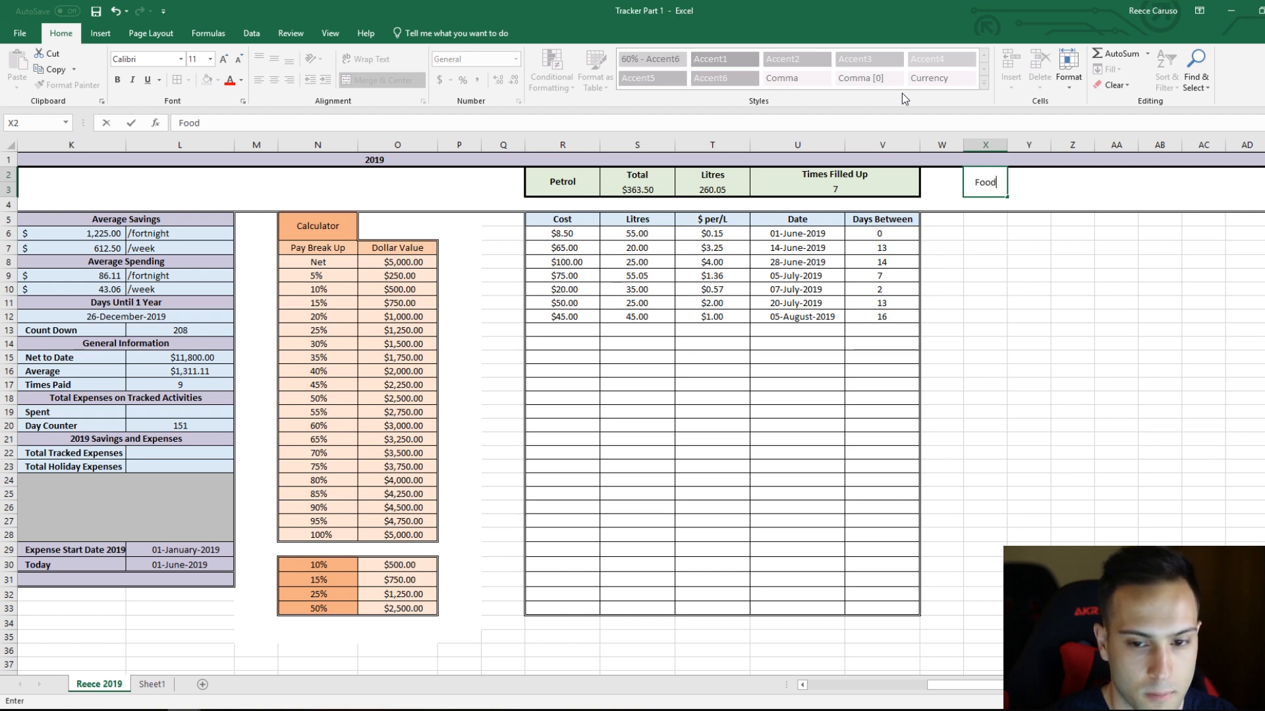
type(" at Work")
key("Return")
left_click(988, 183)
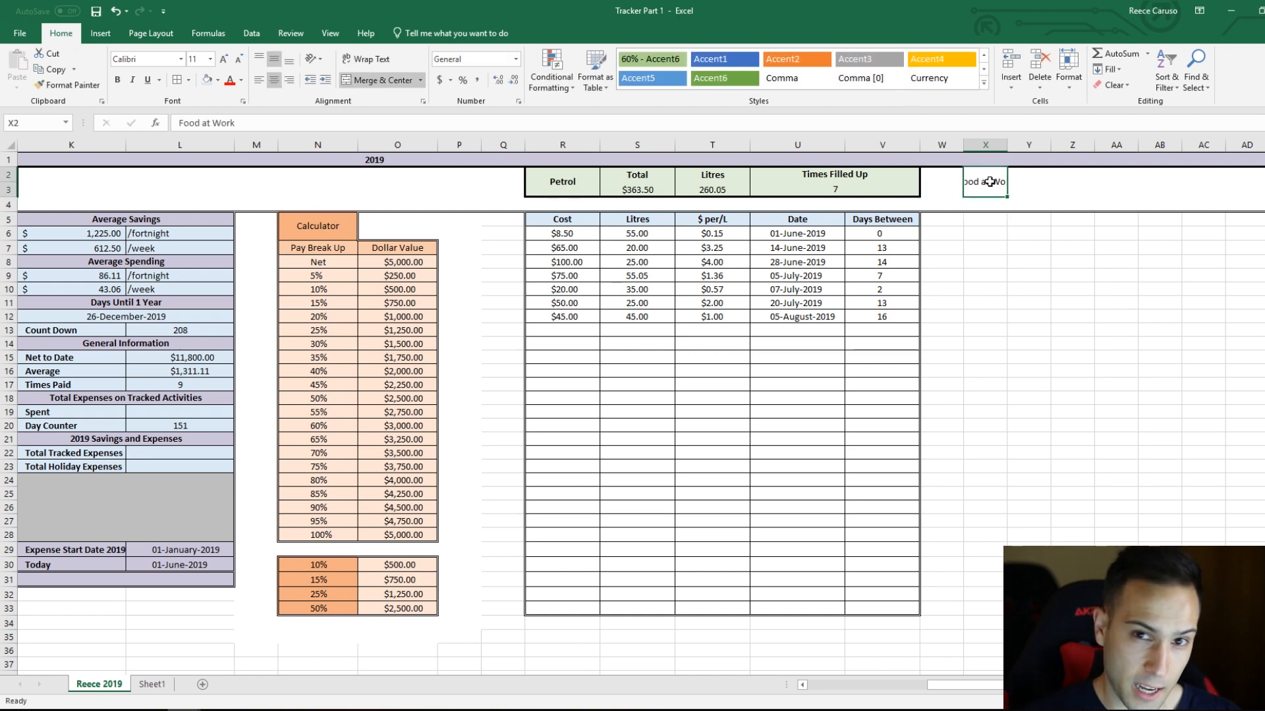
left_click(378, 61)
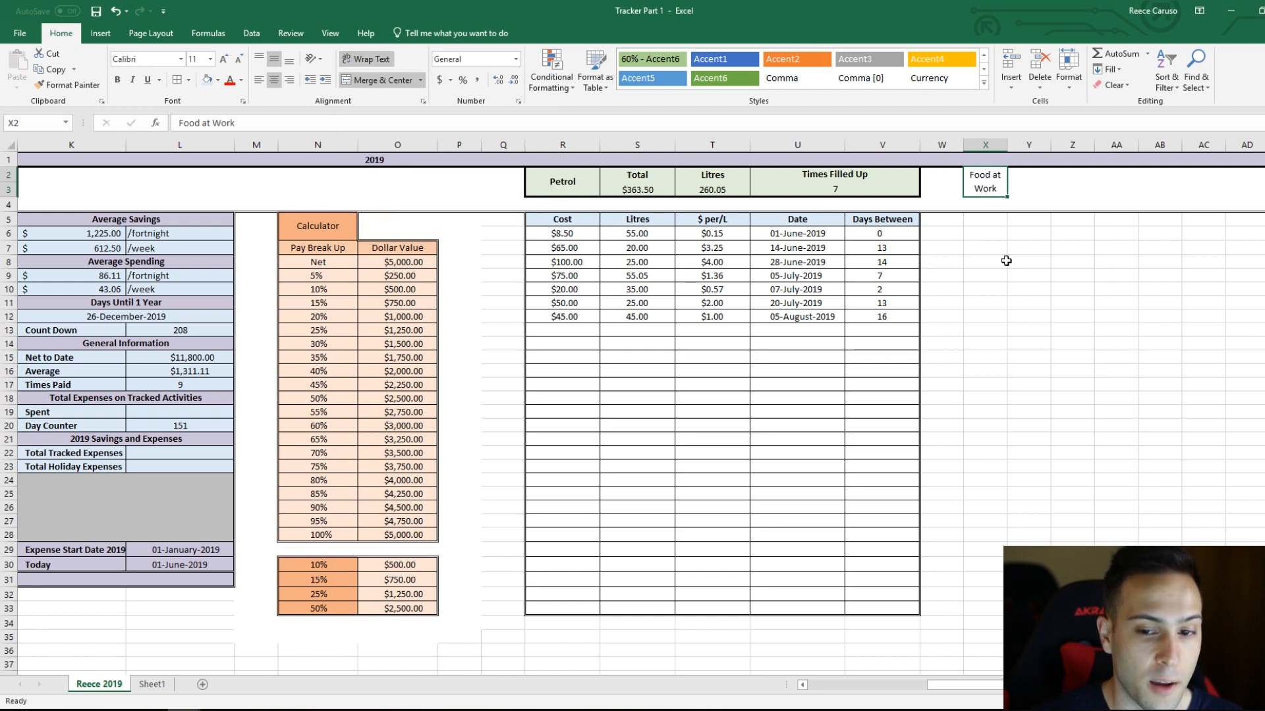
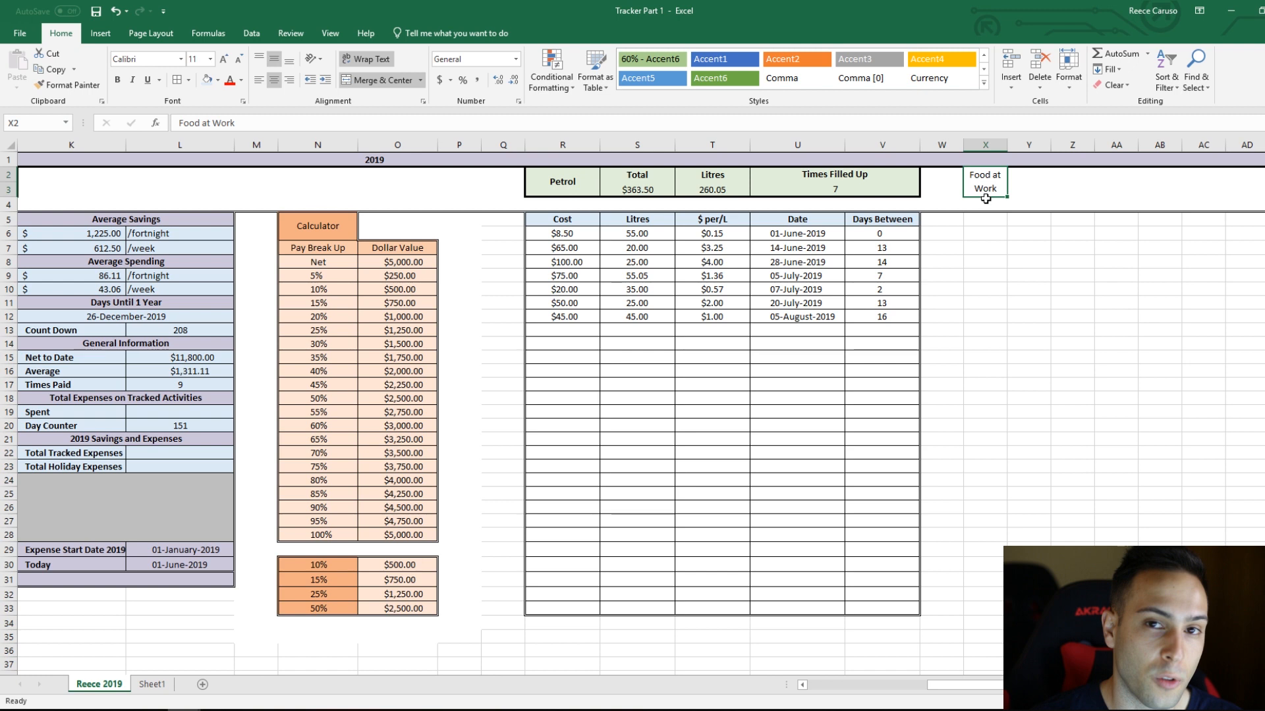
Step: Label cell Y2 beside the Food at Work header "Total"
left_click(1027, 187)
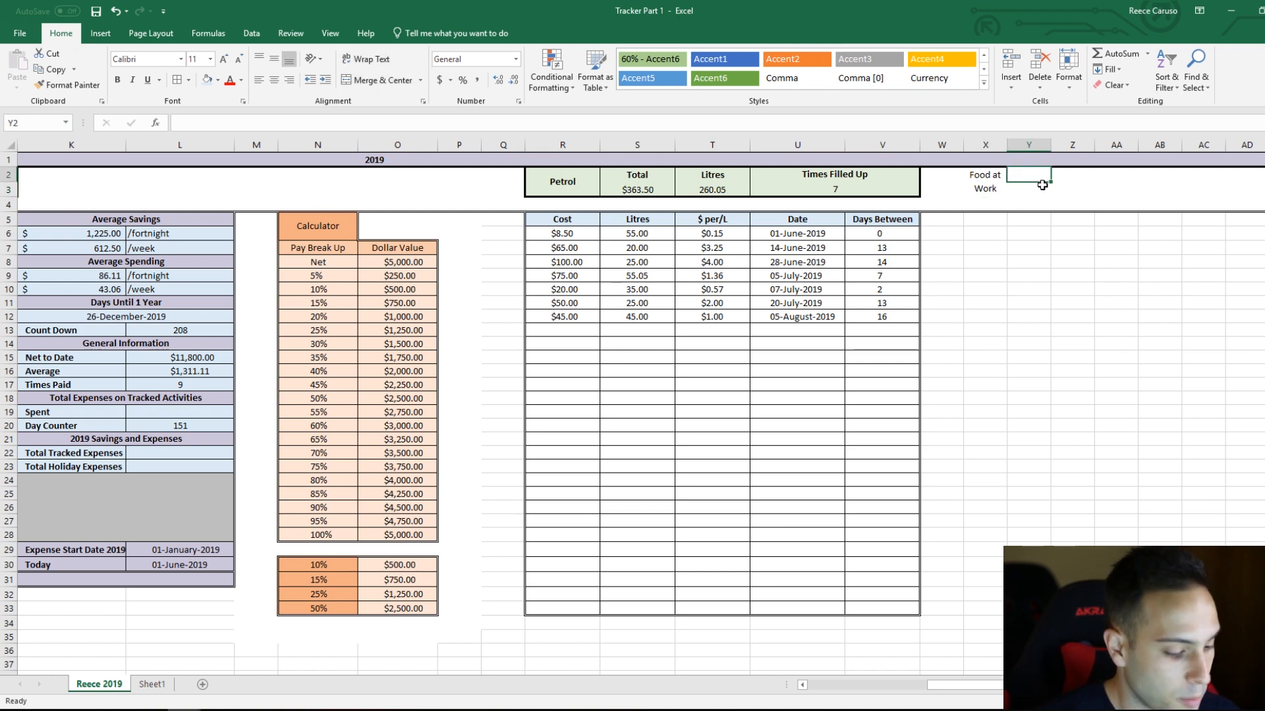
type("Total")
key("Return")
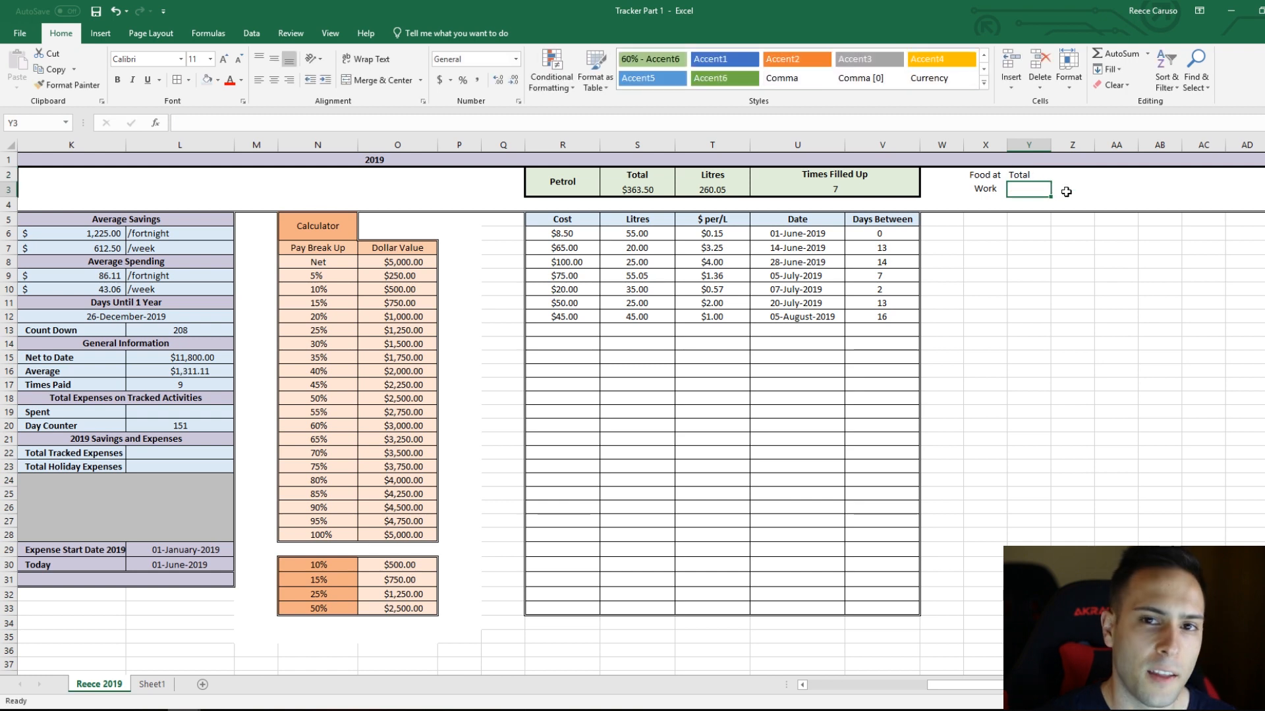
Step: Copy the formatting of the petrol total in S3 to cell Y3 under the food Total label
left_click(632, 189)
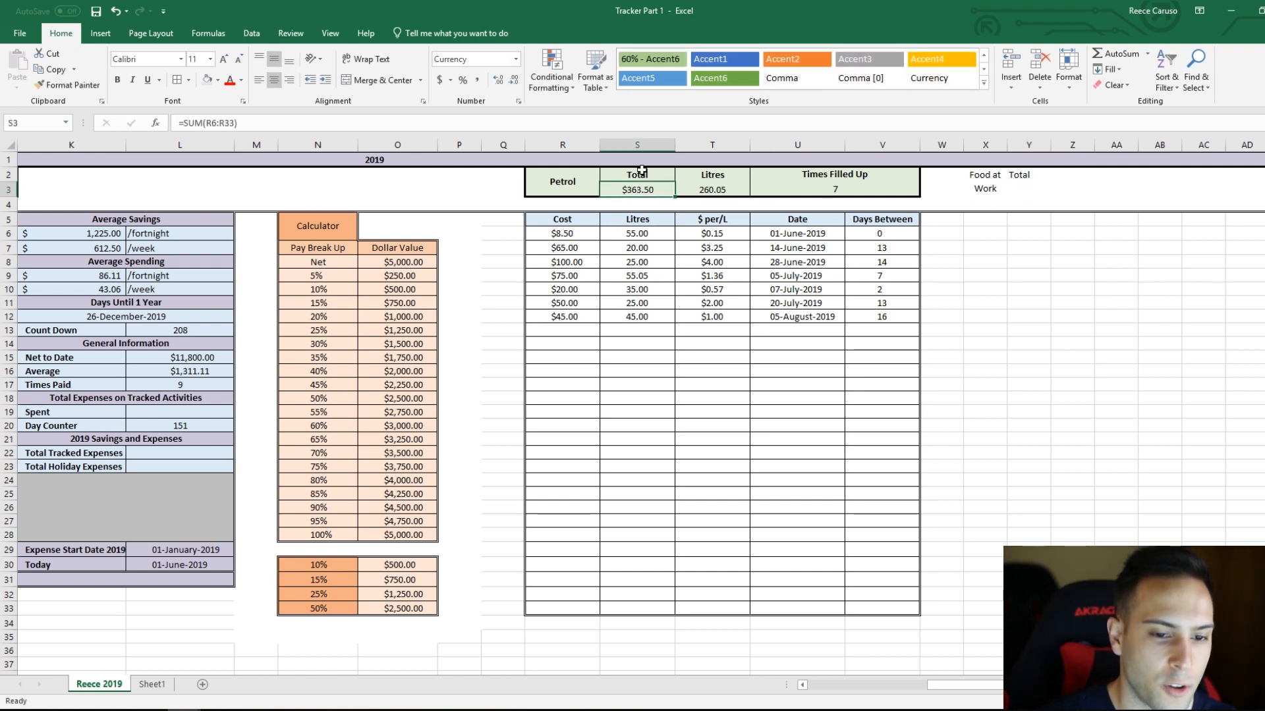
left_click(68, 84)
left_click(1028, 189)
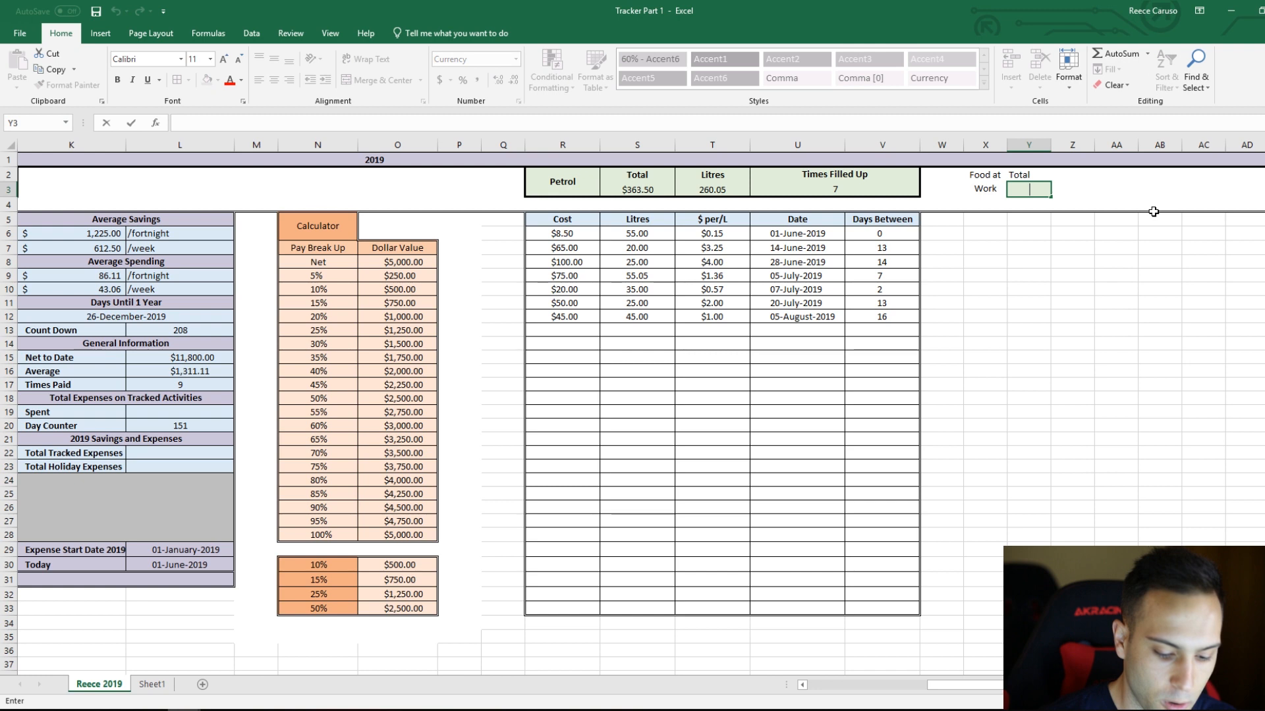
left_click(1072, 247)
left_click(1024, 191)
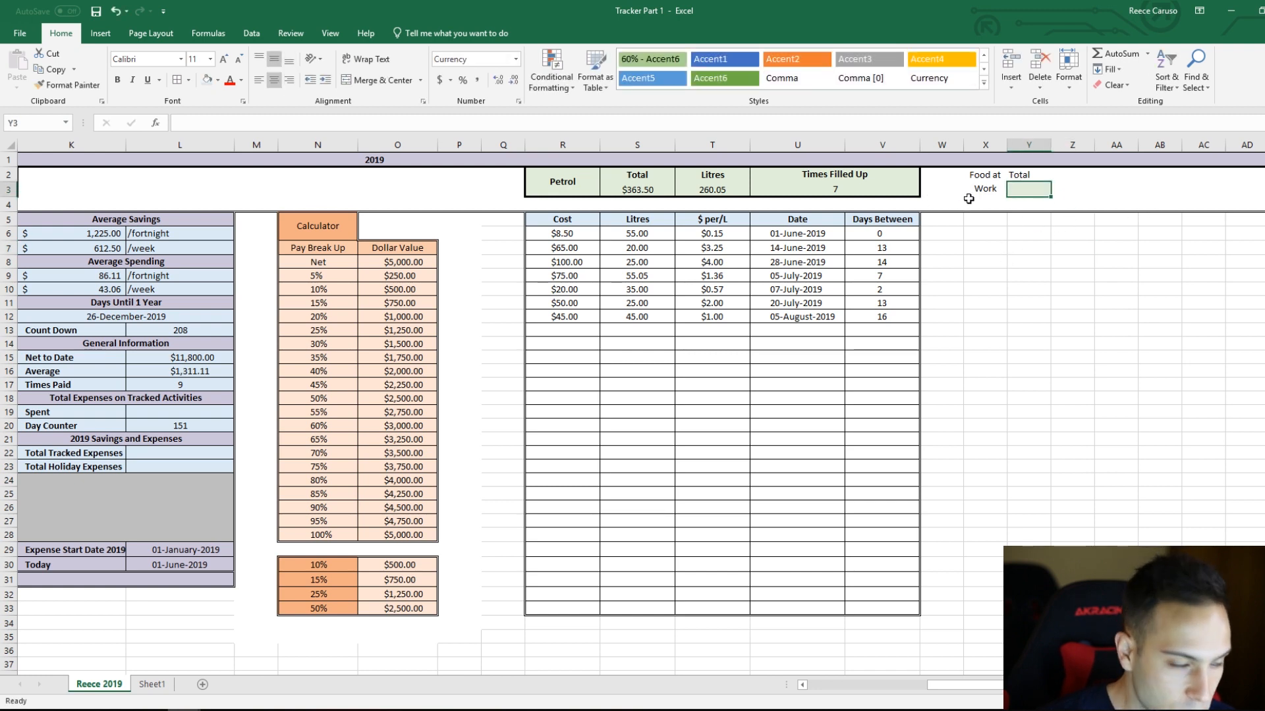
left_click(999, 192)
left_click_drag(1077, 306, 1072, 291)
Step: Fill the Food at Work header block X2:Y3 with the light green used for the petrol header
left_click_drag(982, 183, 1012, 189)
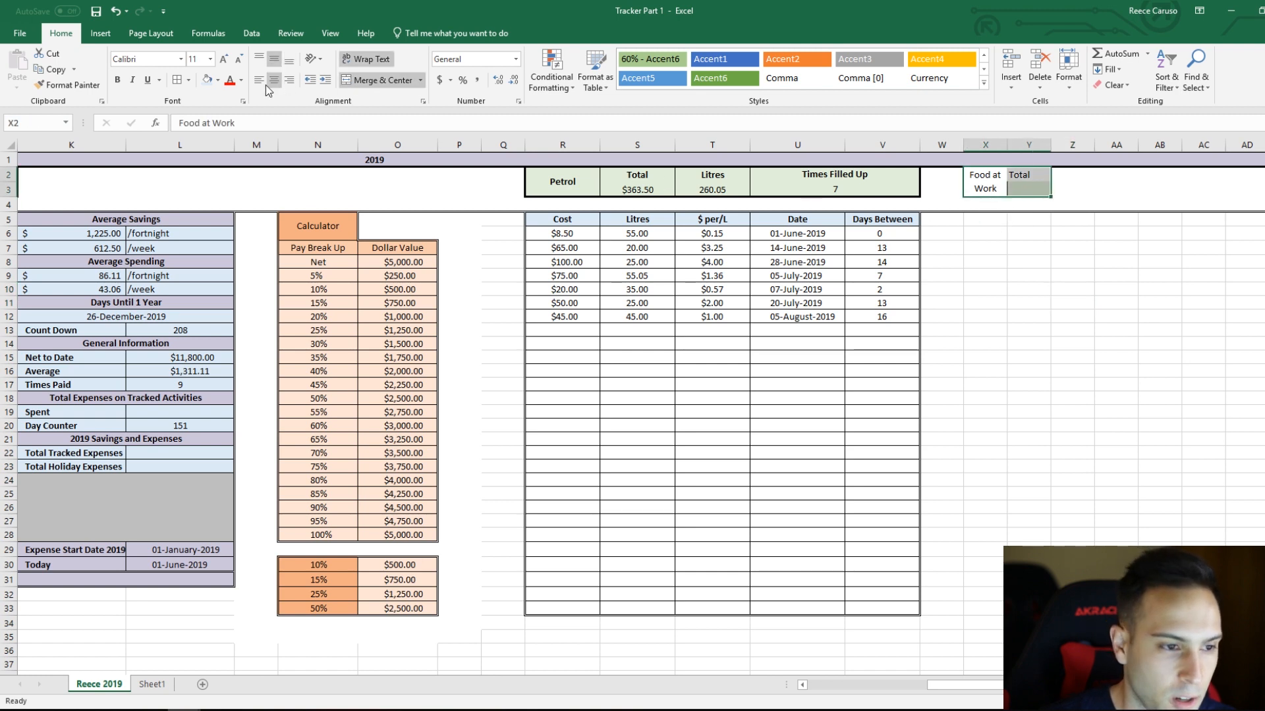
left_click(218, 80)
left_click(310, 124)
left_click_drag(993, 249, 1010, 247)
Step: Draw a thick solid border around the Food at Work header block X2:Y3
left_click(188, 80)
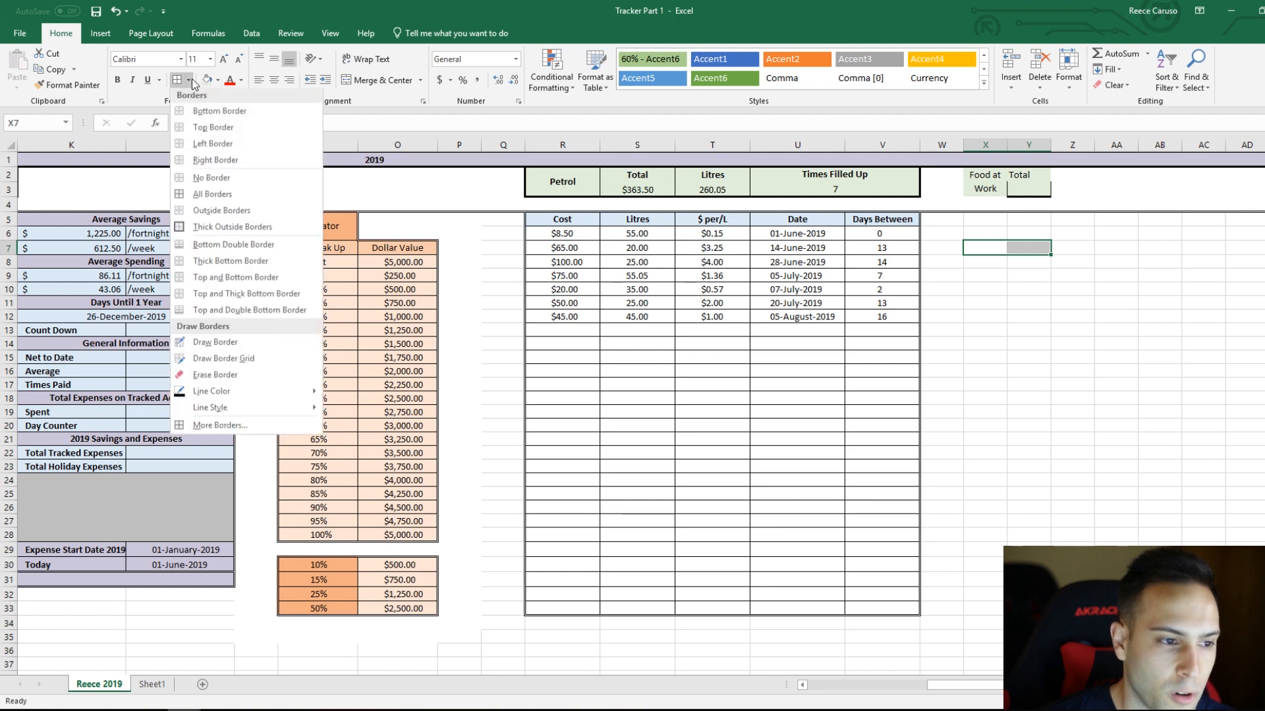
mouse_move(245, 409)
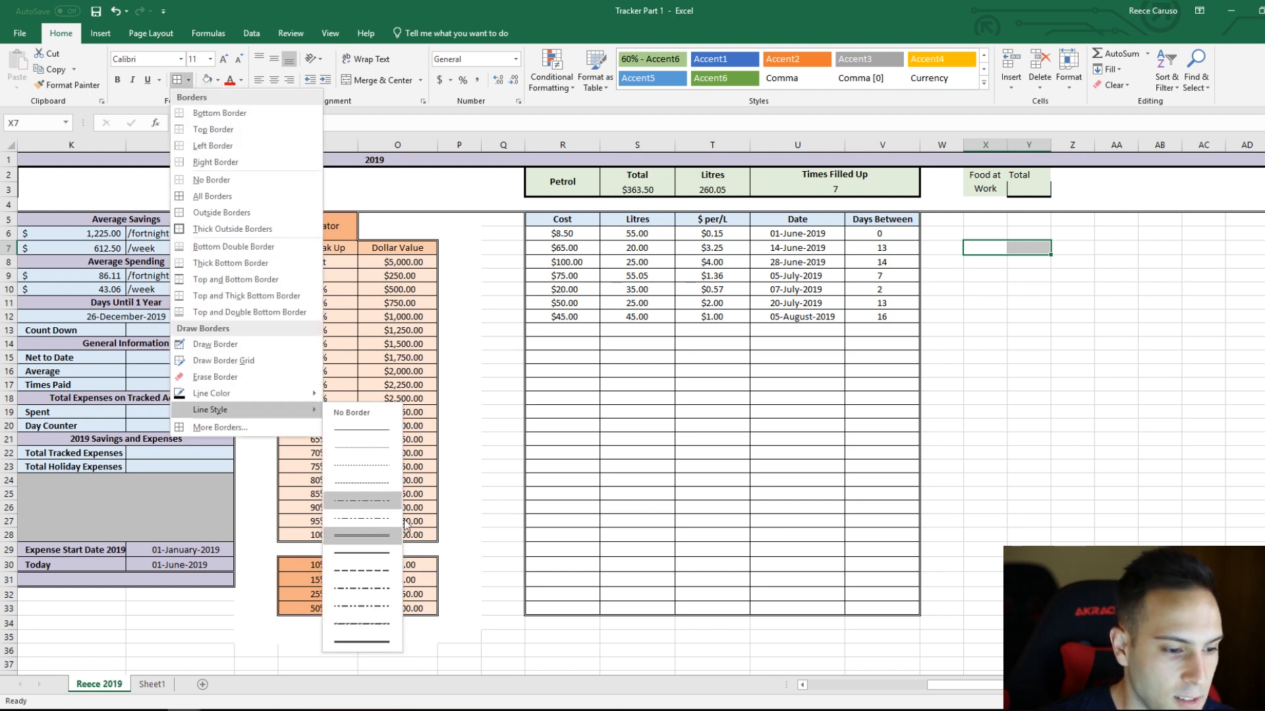
left_click(378, 641)
mouse_move(966, 170)
left_mouse_down()
mouse_move(964, 186)
mouse_move(1014, 195)
left_mouse_up()
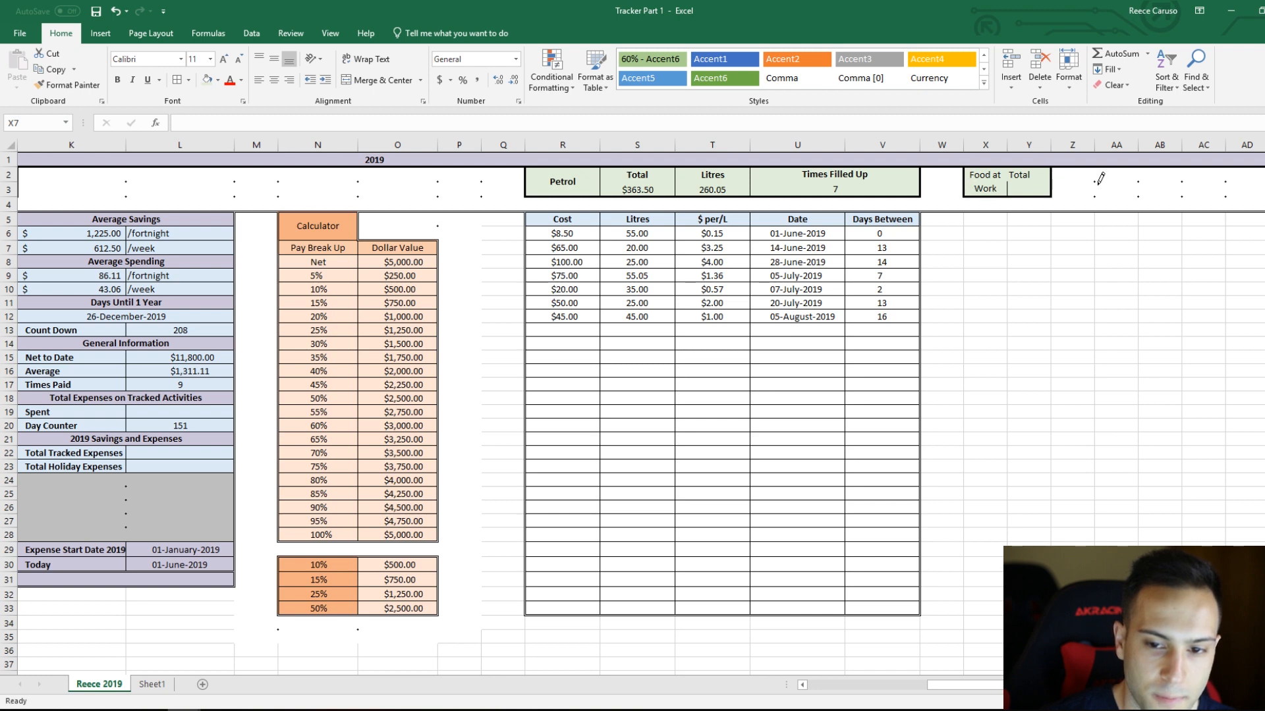
Step: Draw a thin solid divider line between the Food at Work label and the Total column in the header
left_click(190, 80)
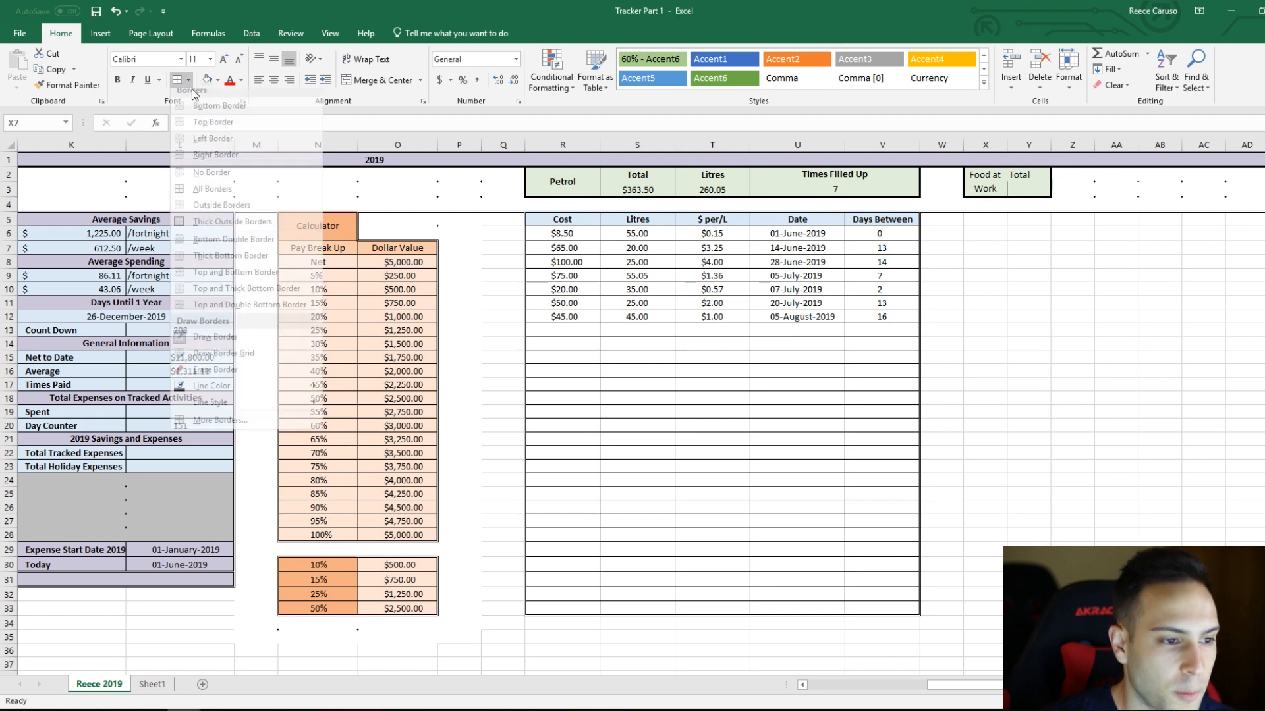
mouse_move(277, 410)
left_click(382, 433)
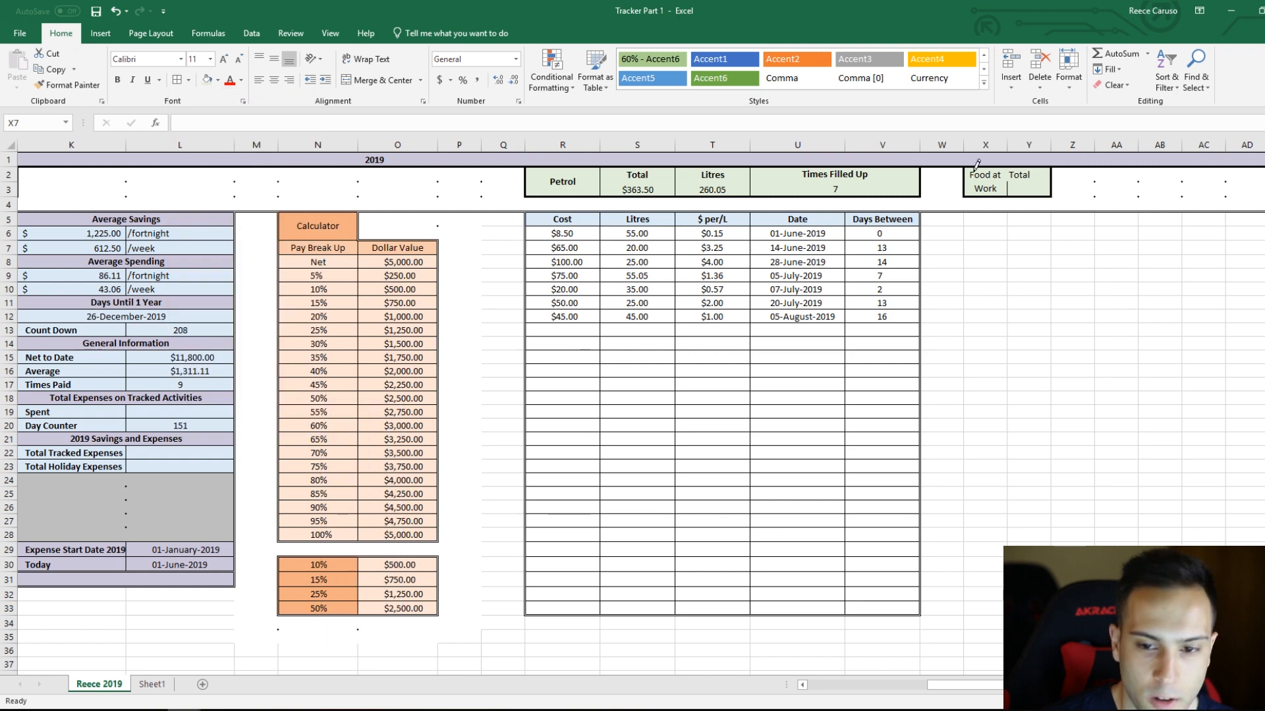
key("Escape")
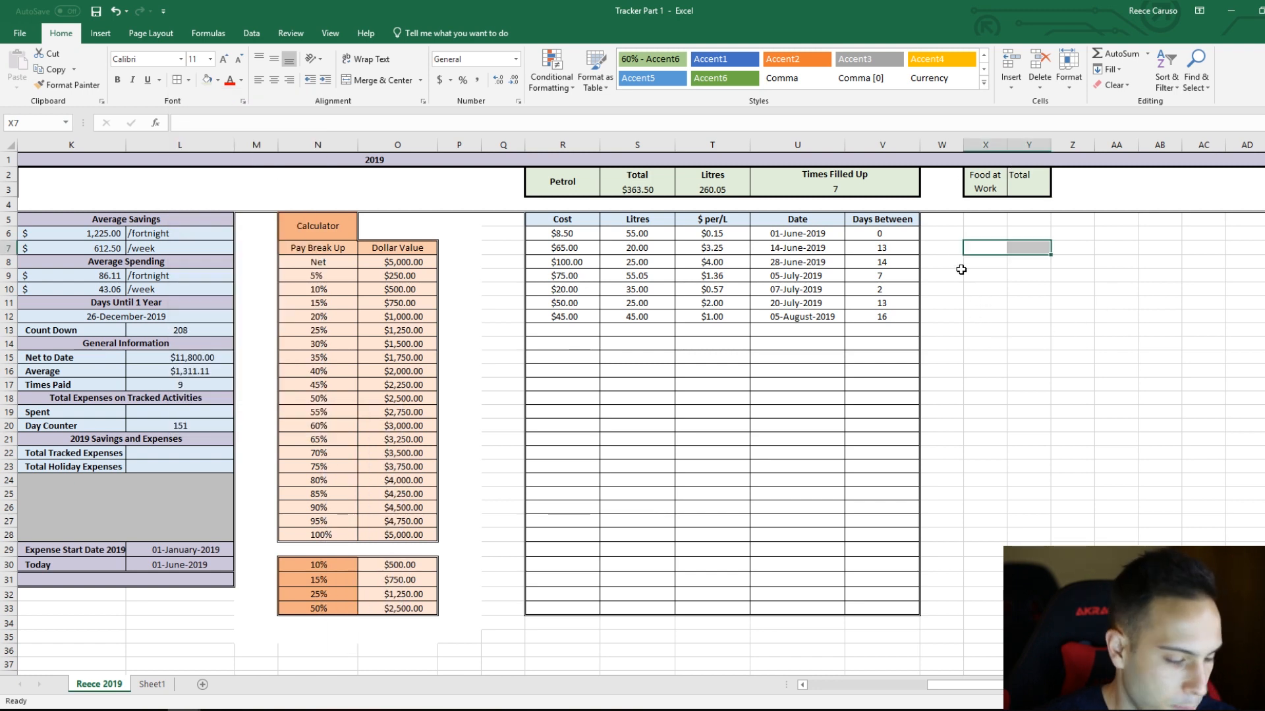
Step: Copy the bold, centered formatting of the petrol Total label in S2 to the food Total label in Y2
left_click_drag(1032, 175, 1033, 187)
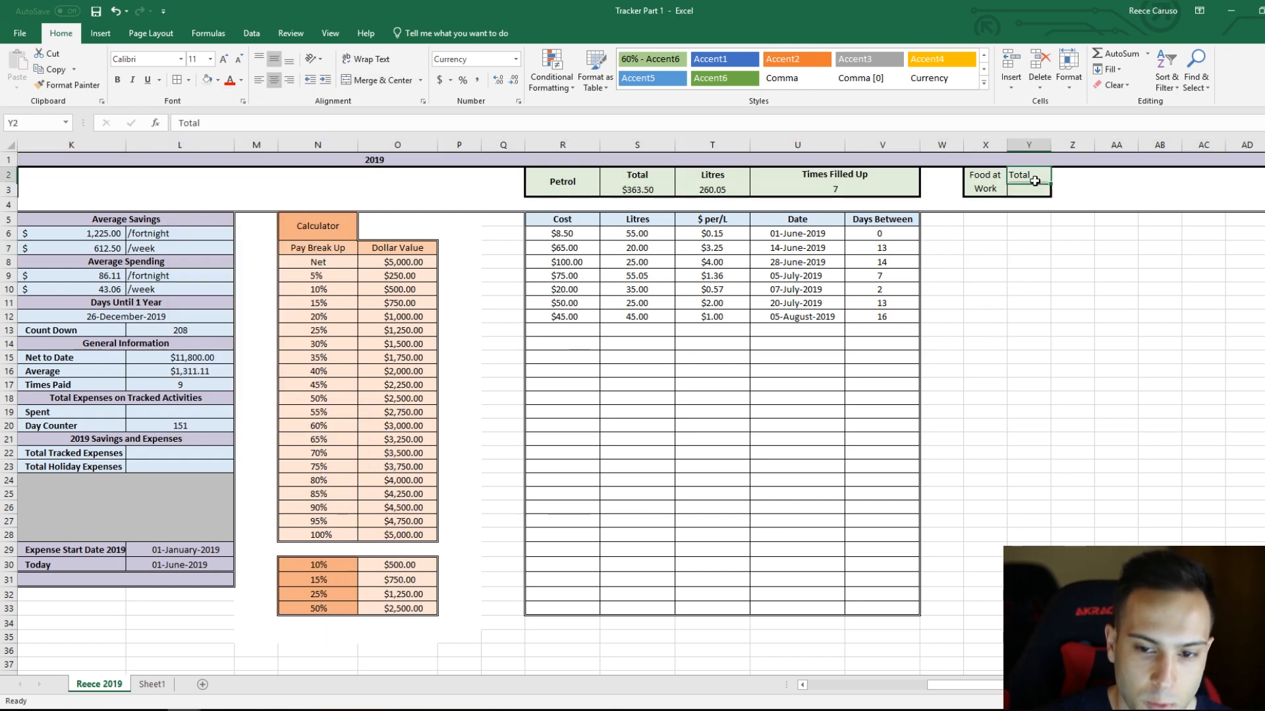
left_click(629, 179)
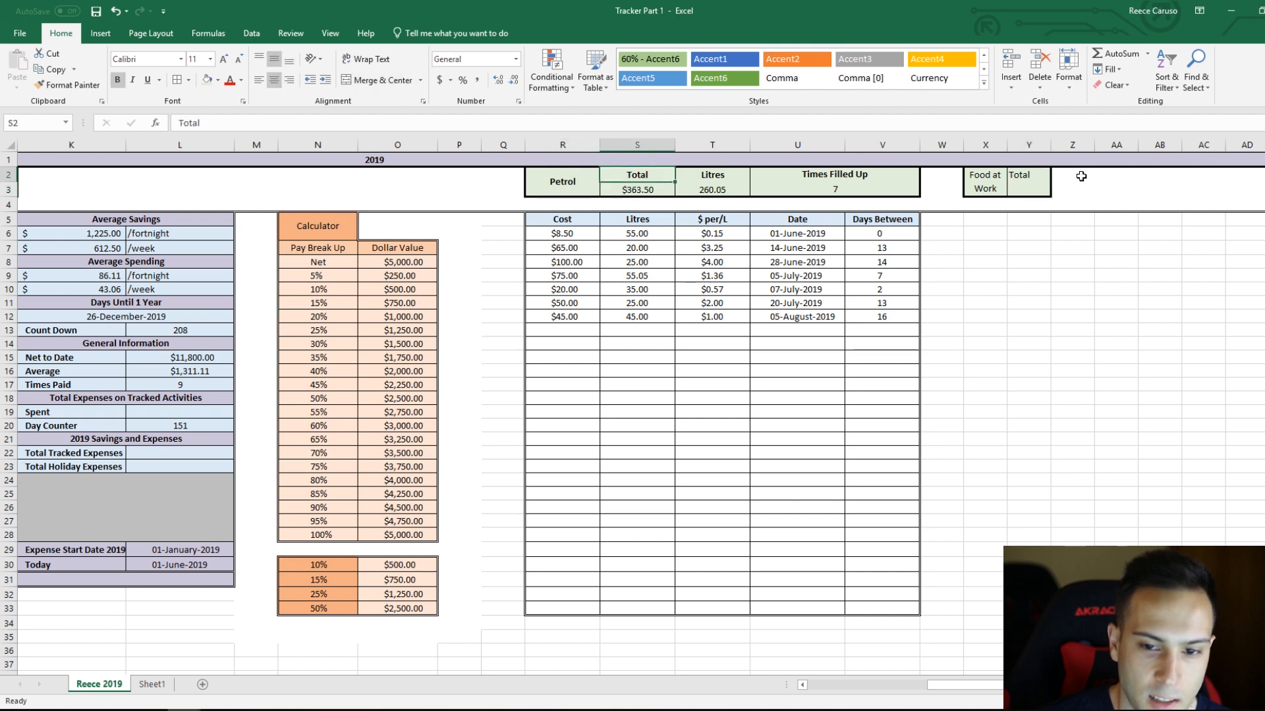
left_click(64, 85)
left_click(1028, 175)
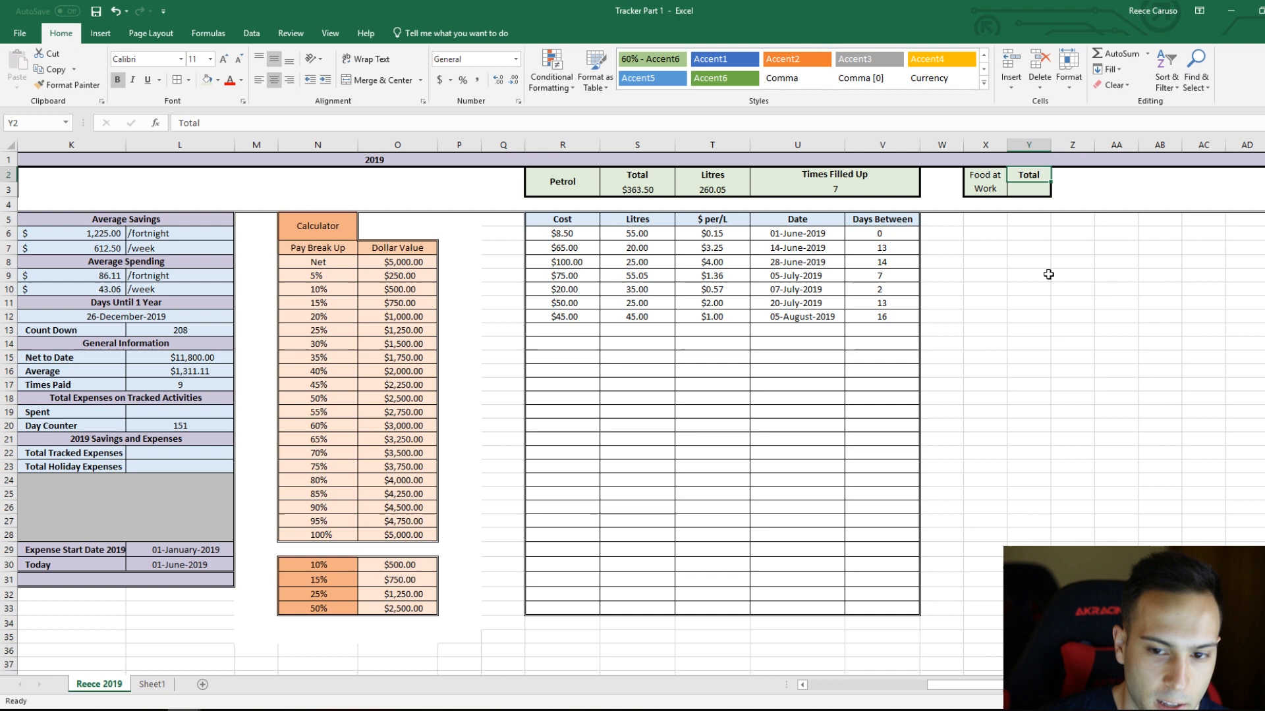
left_click(1064, 204)
left_click(1040, 175)
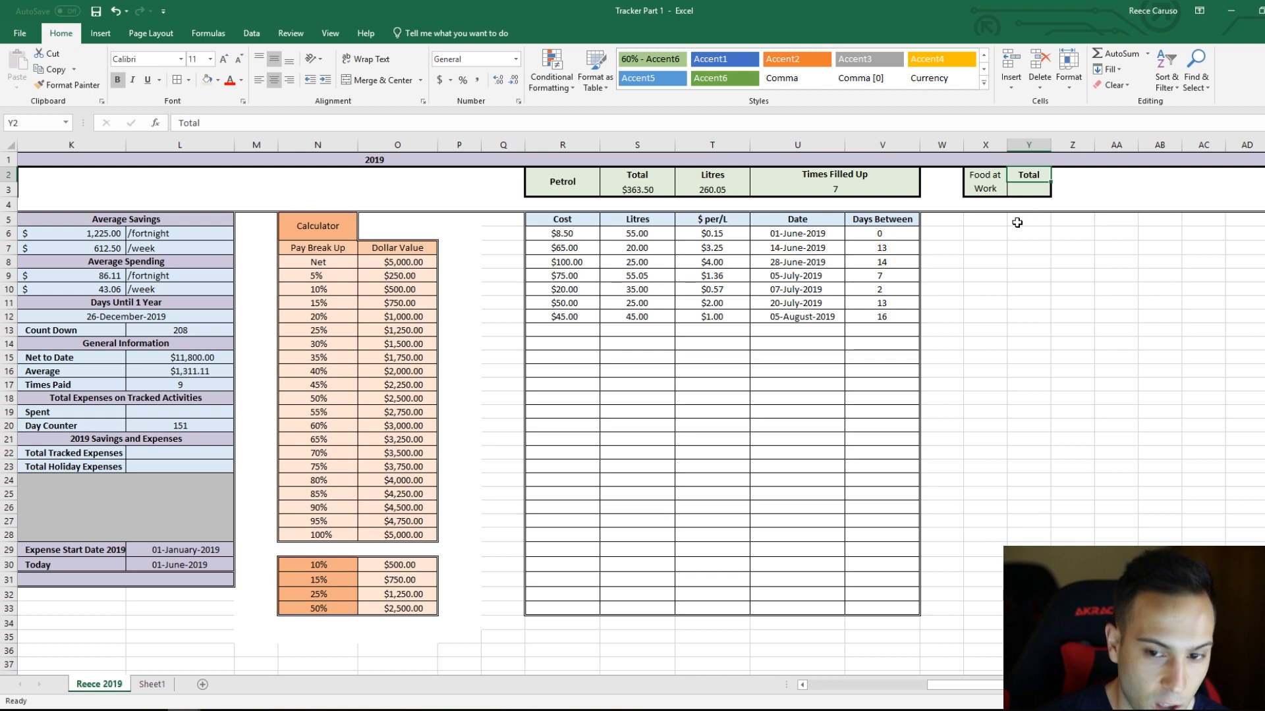
Step: Copy the blue column-header formatting of U5 to Y5 and of R5 to X5
left_click(995, 224)
left_click(811, 223)
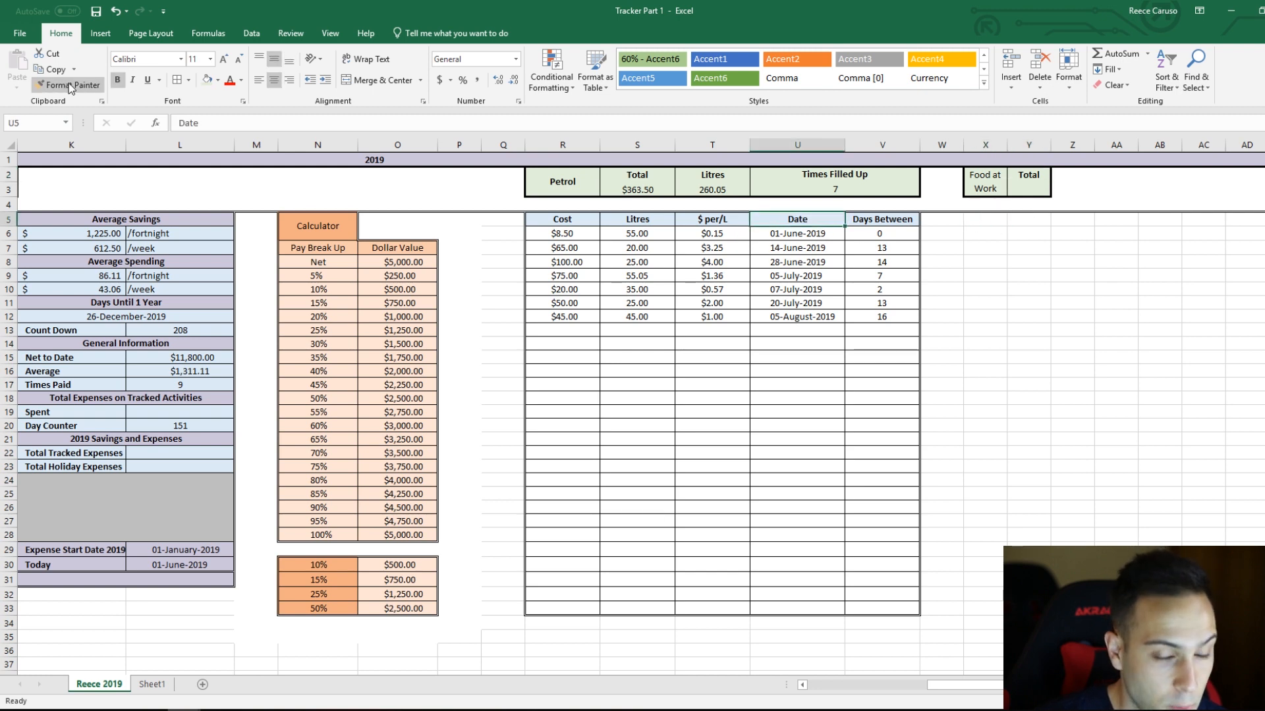
left_click(70, 85)
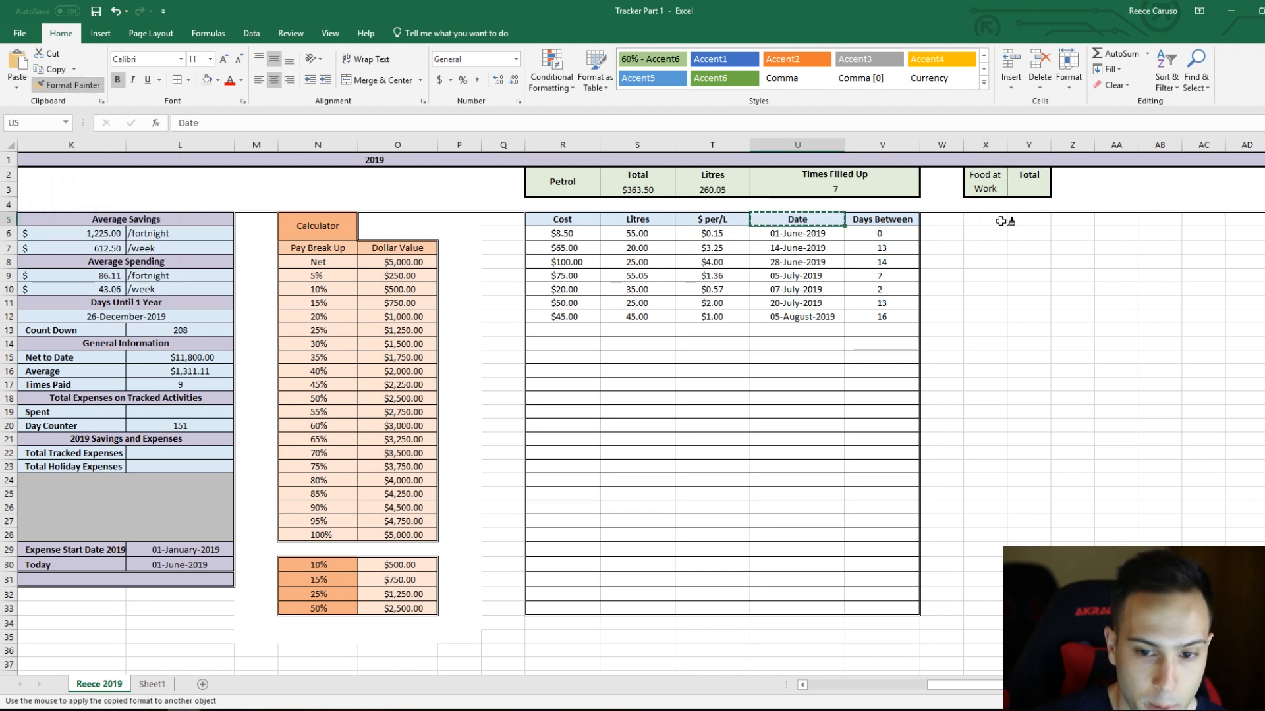
left_click(1026, 220)
left_click(573, 221)
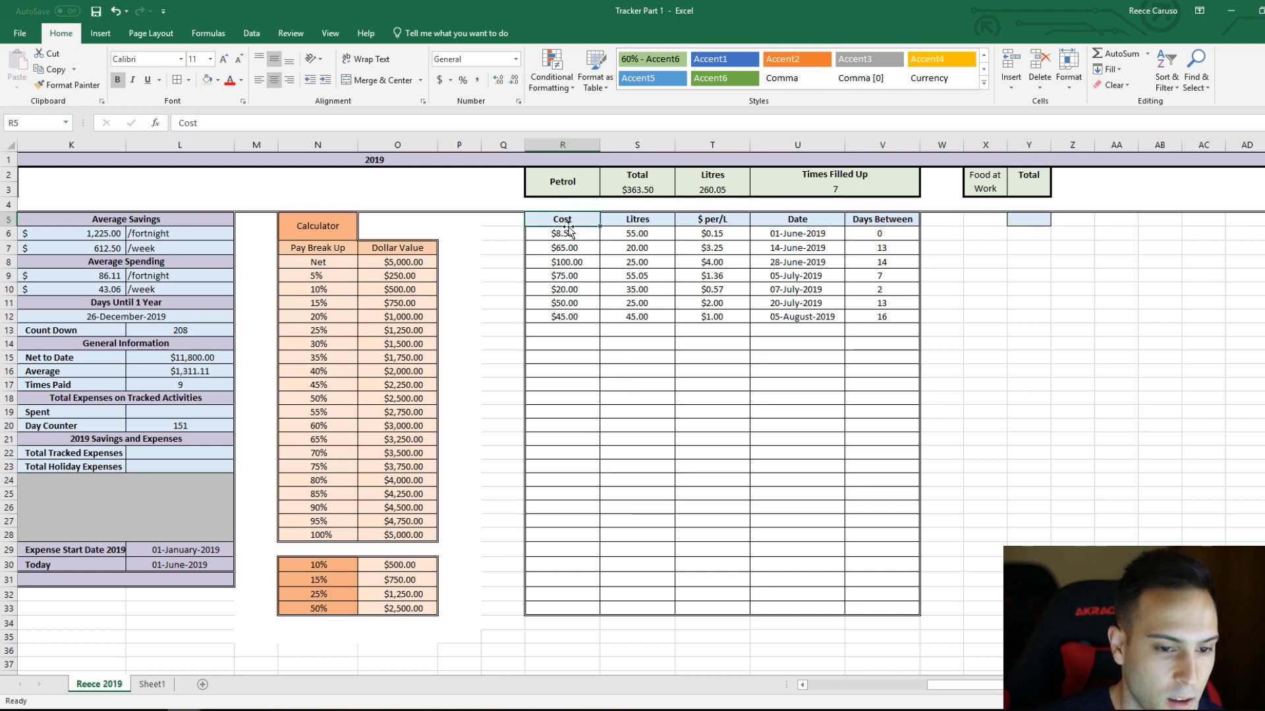
left_click(70, 86)
left_click(983, 222)
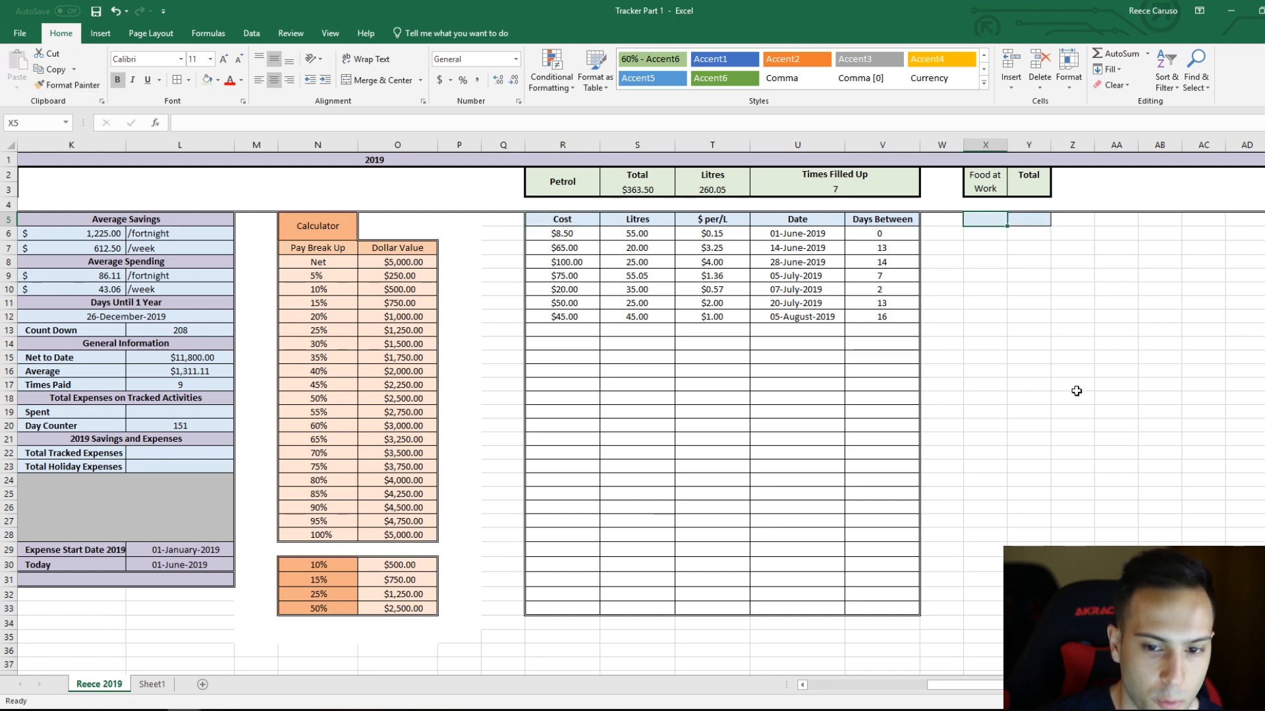
left_click(1022, 277)
Step: Apply all borders to the food table range X5:Y33
mouse_move(984, 220)
left_mouse_down()
mouse_move(1028, 622)
mouse_move(1027, 594)
mouse_move(983, 602)
mouse_move(973, 220)
left_mouse_up()
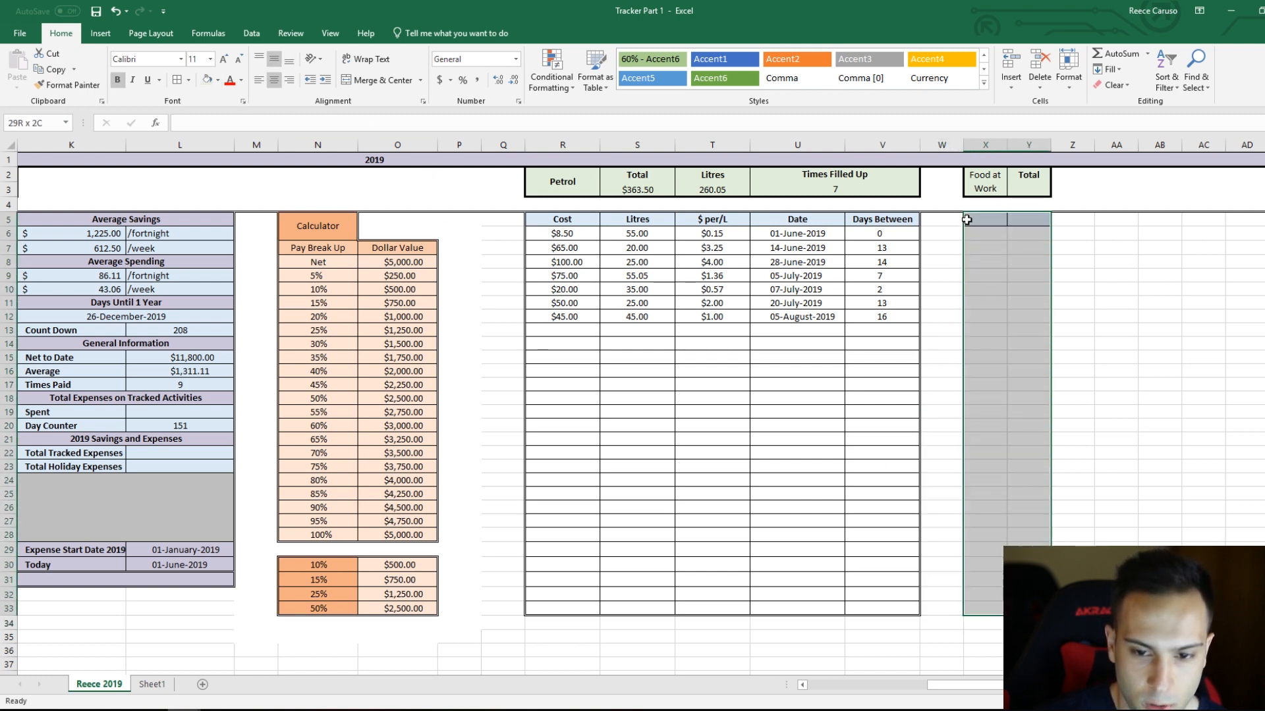
left_click(189, 80)
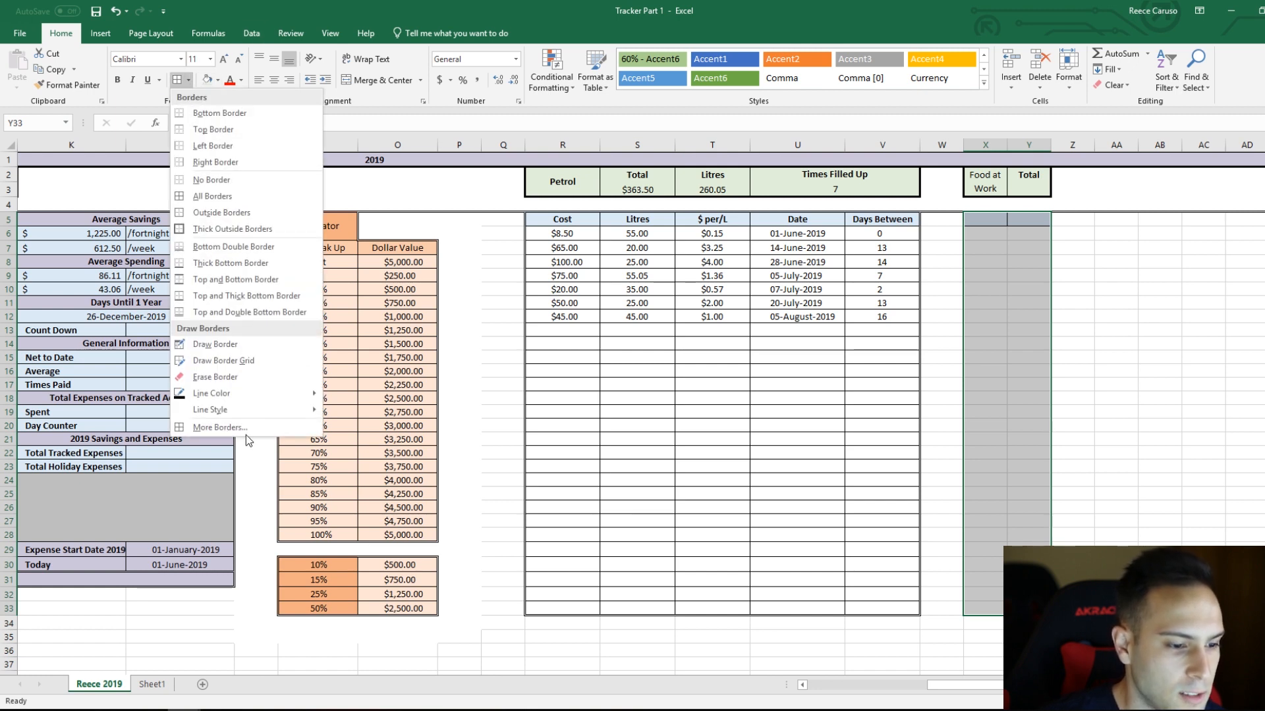
mouse_move(290, 409)
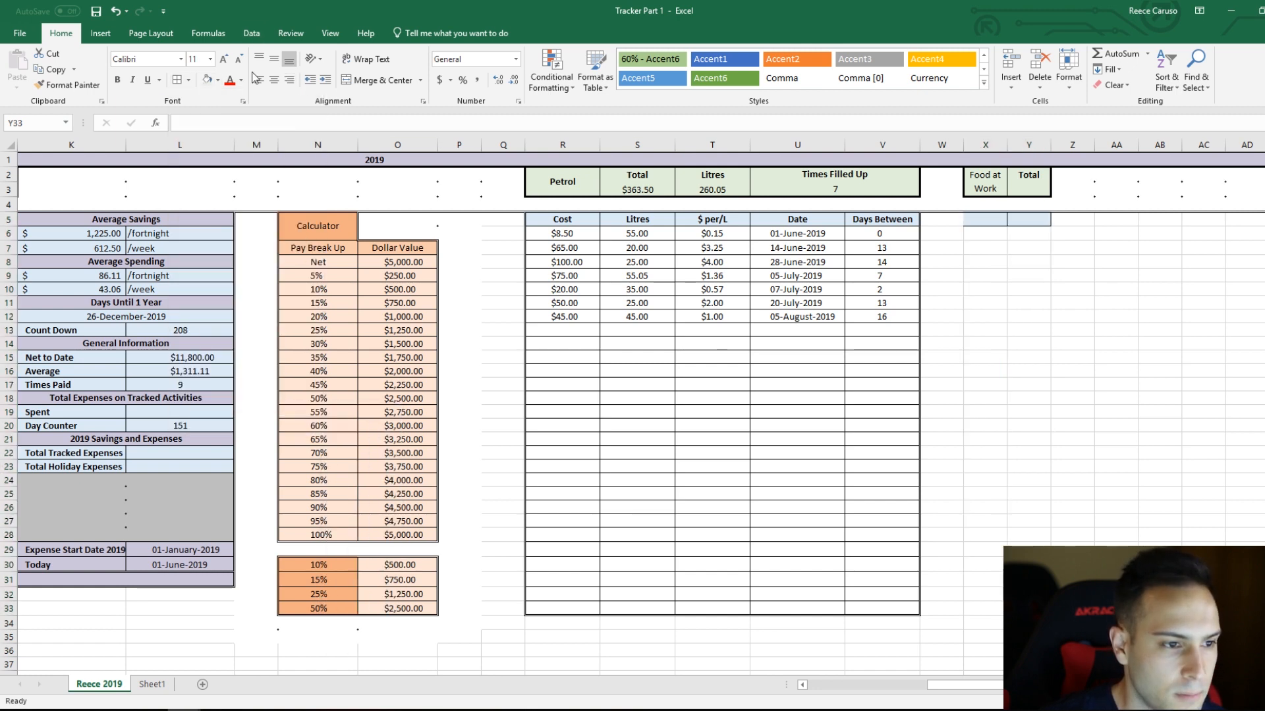
left_click(187, 85)
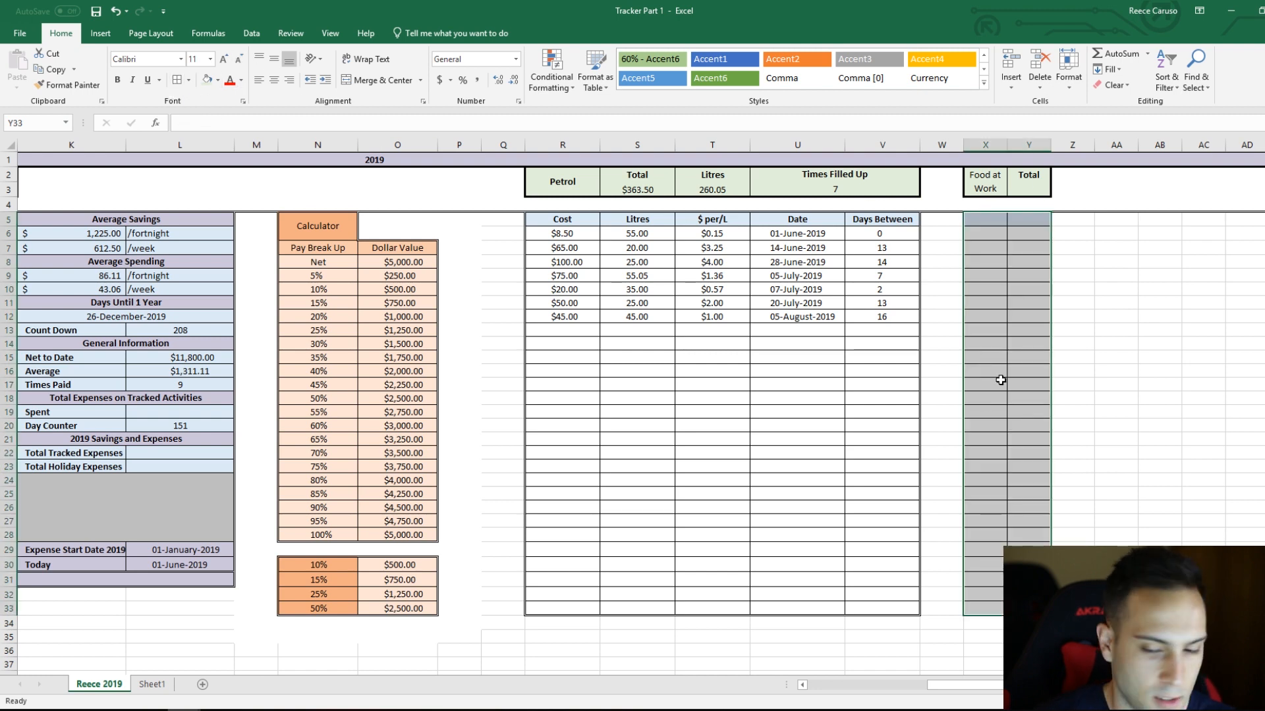
left_click(1123, 388)
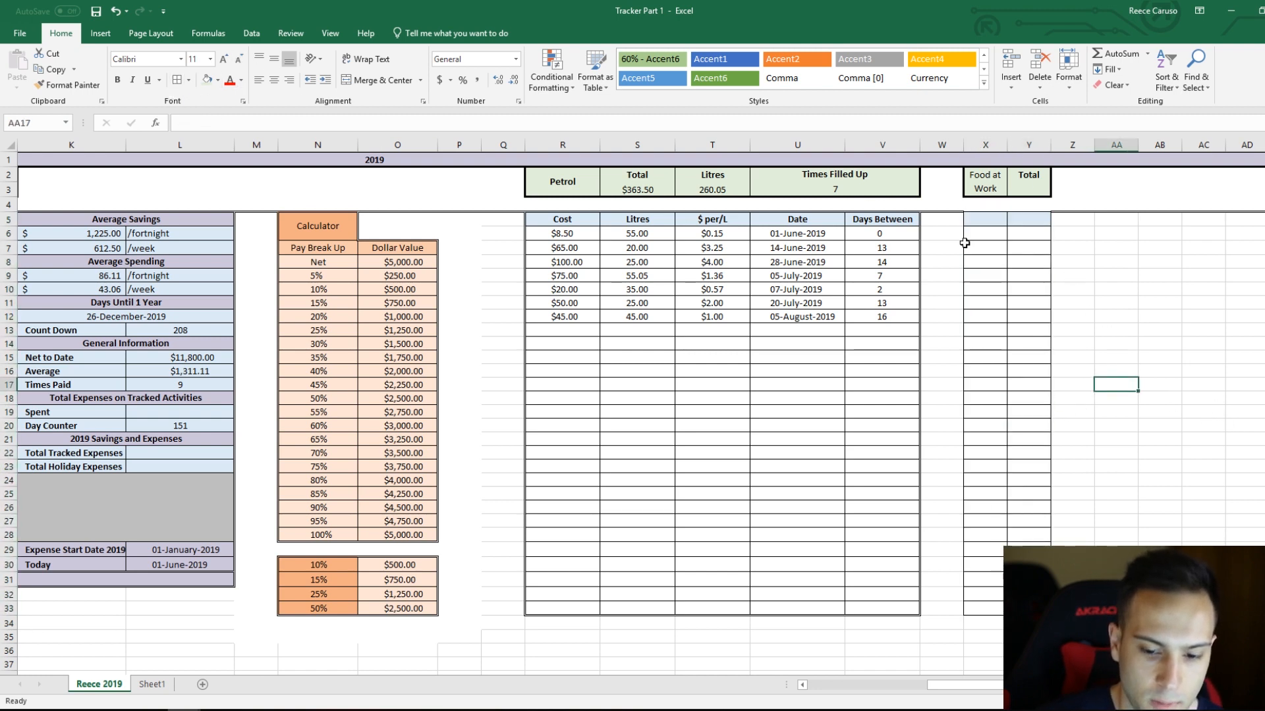
Step: Draw an outline border around the food table X5:Y33 to match the petrol table's outline
left_click(191, 85)
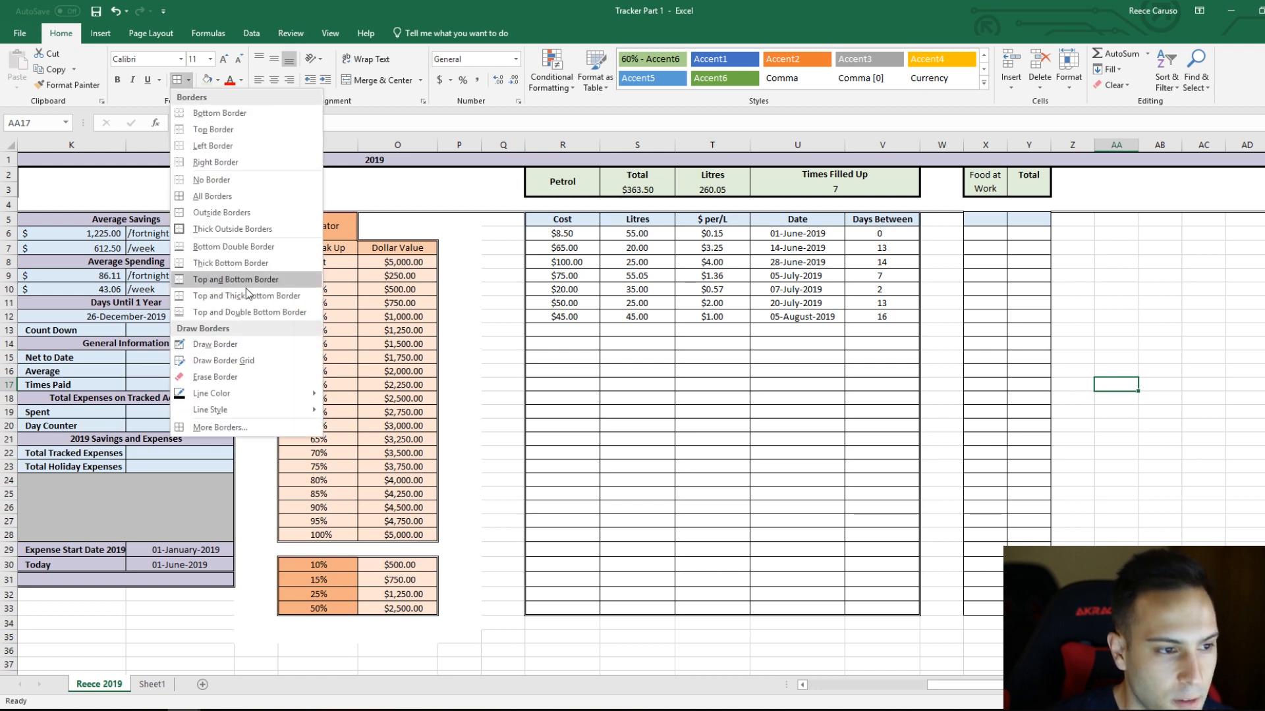
mouse_move(261, 410)
left_click(363, 551)
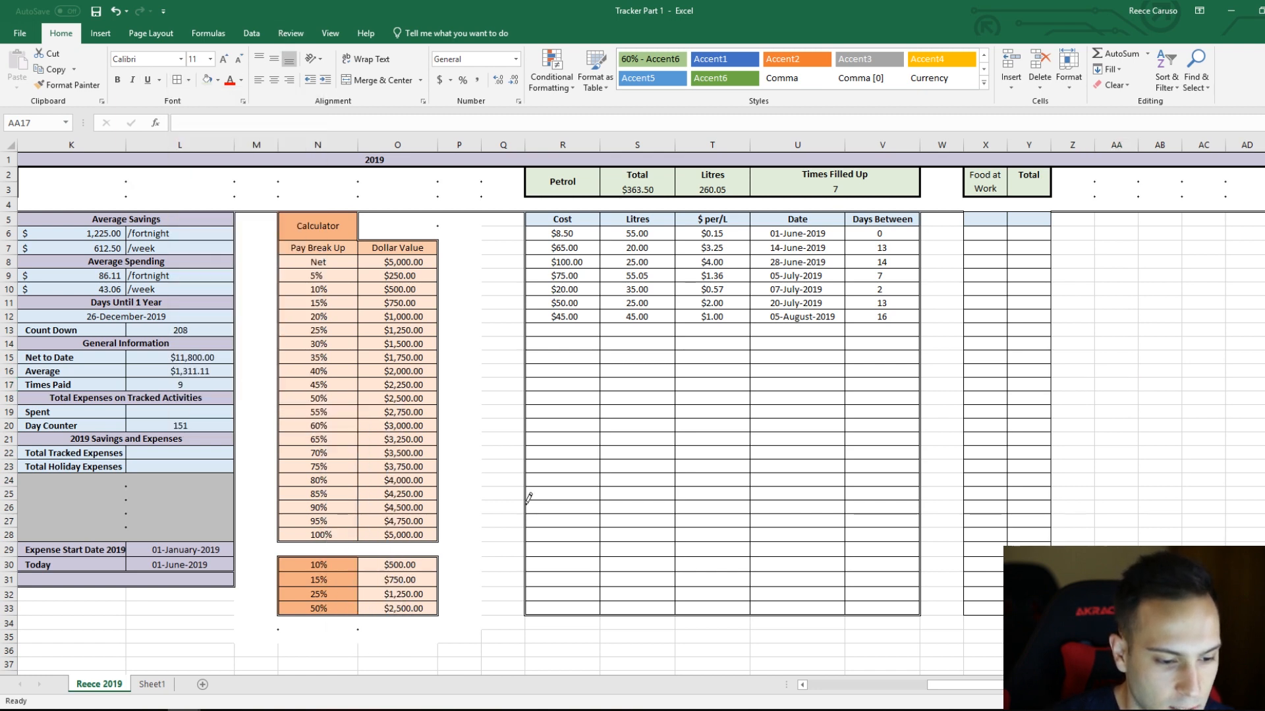
mouse_move(963, 215)
left_mouse_down()
mouse_move(947, 591)
mouse_move(960, 612)
mouse_move(1046, 616)
left_mouse_up()
left_click_drag(1060, 513, 1046, 218)
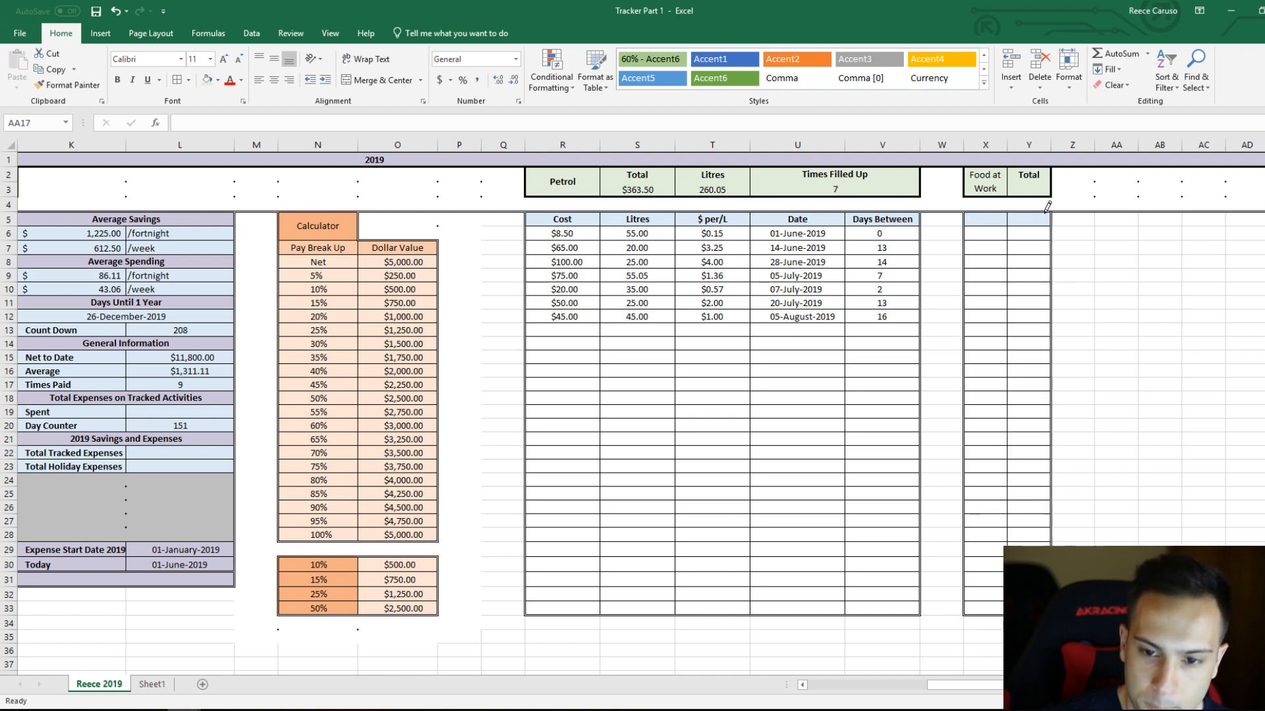
key("Escape")
Step: Enter the food table column headers "Date" in Y5 and "Cost" in X5
left_click(998, 220)
double_click(1031, 218)
type("Date")
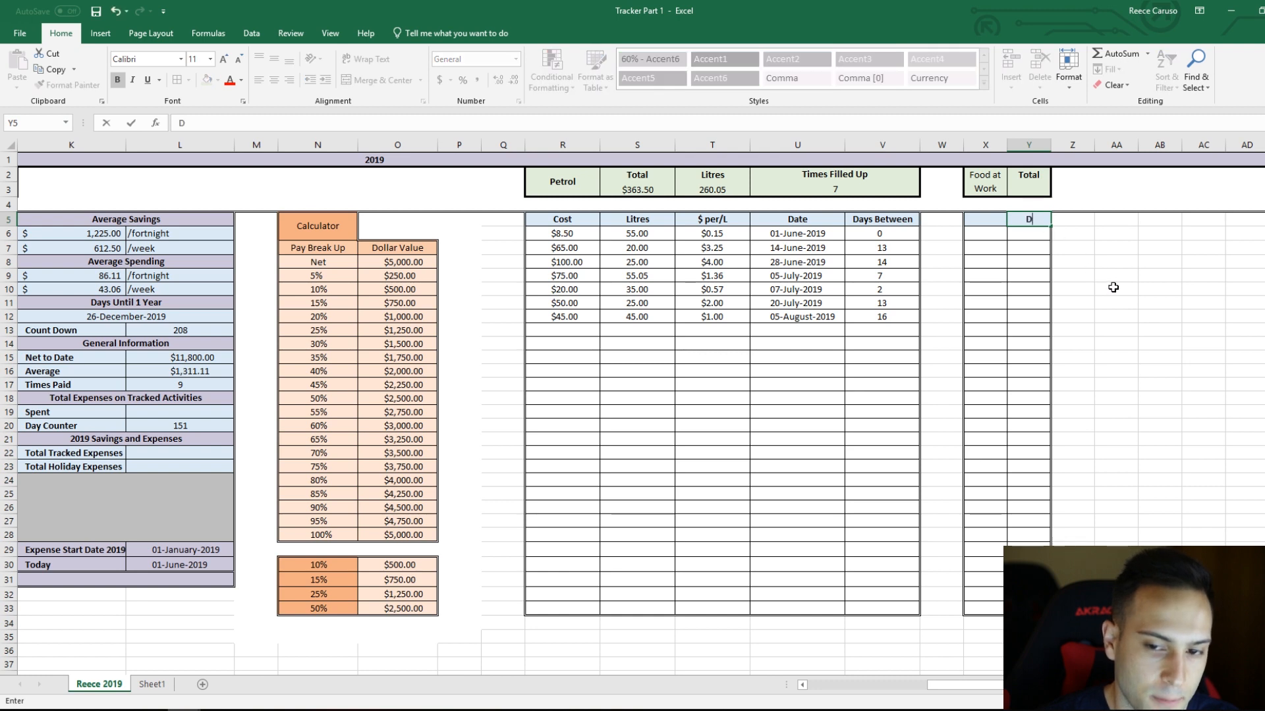
left_click(1028, 261)
left_click(989, 224)
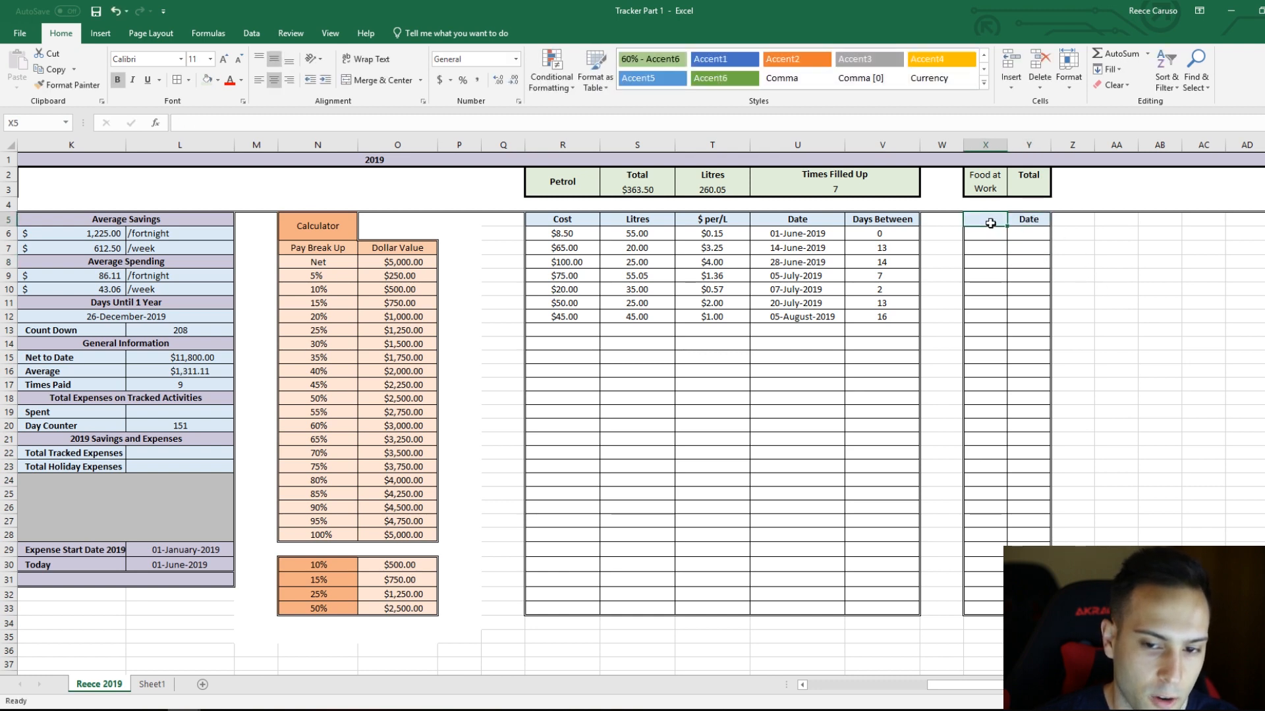
type("C")
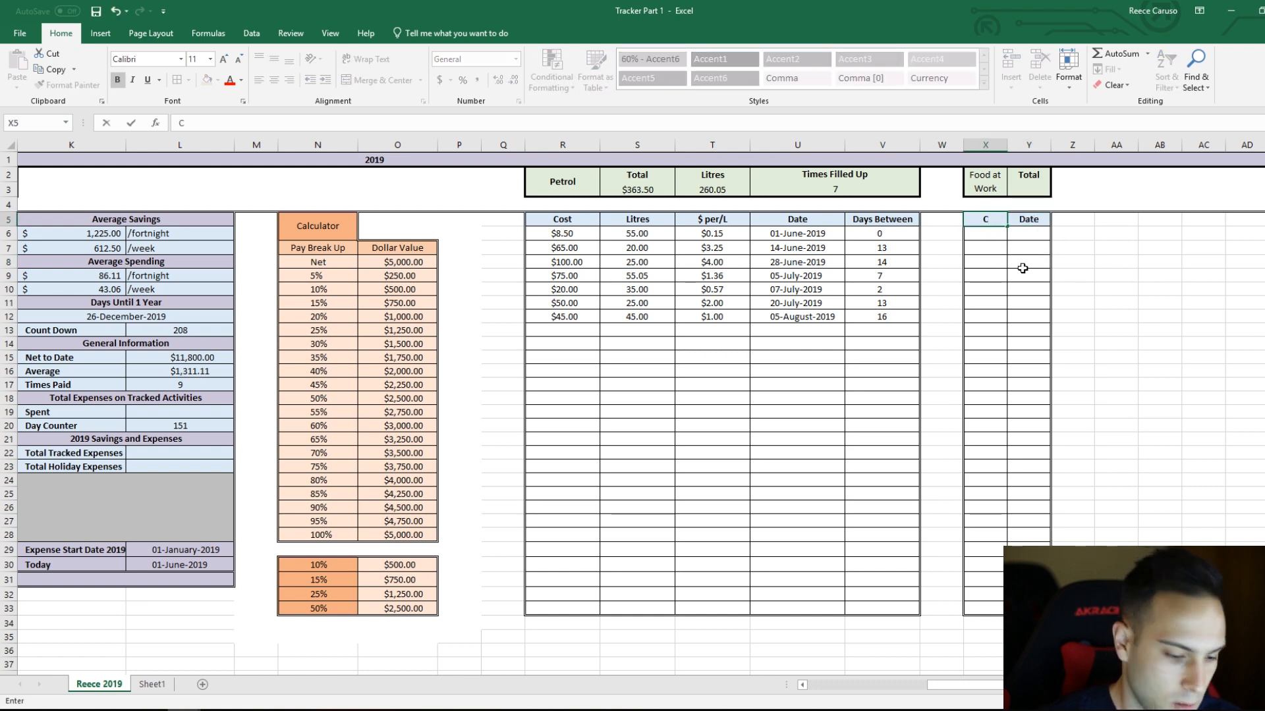
type("ost")
key("Return")
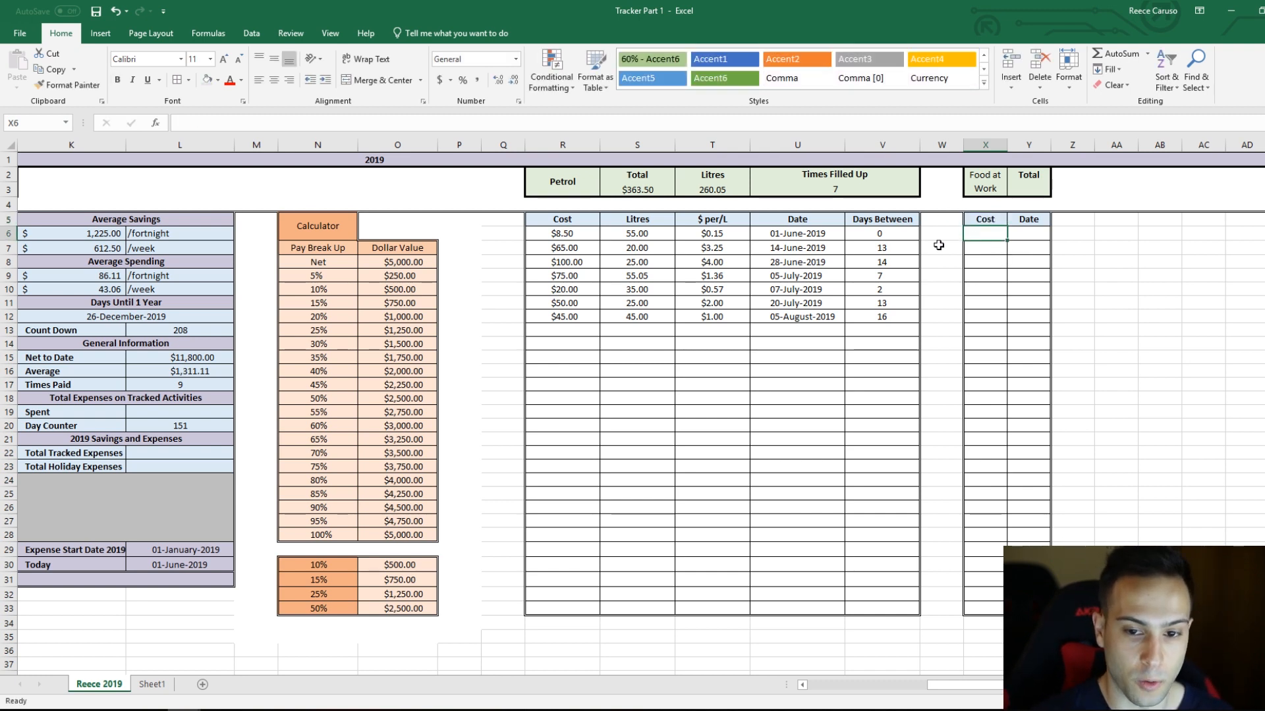
Step: Copy the date formatting of petrol cell U6 to the food table's Date column, Y6:Y33
left_click(580, 224)
left_click(810, 232)
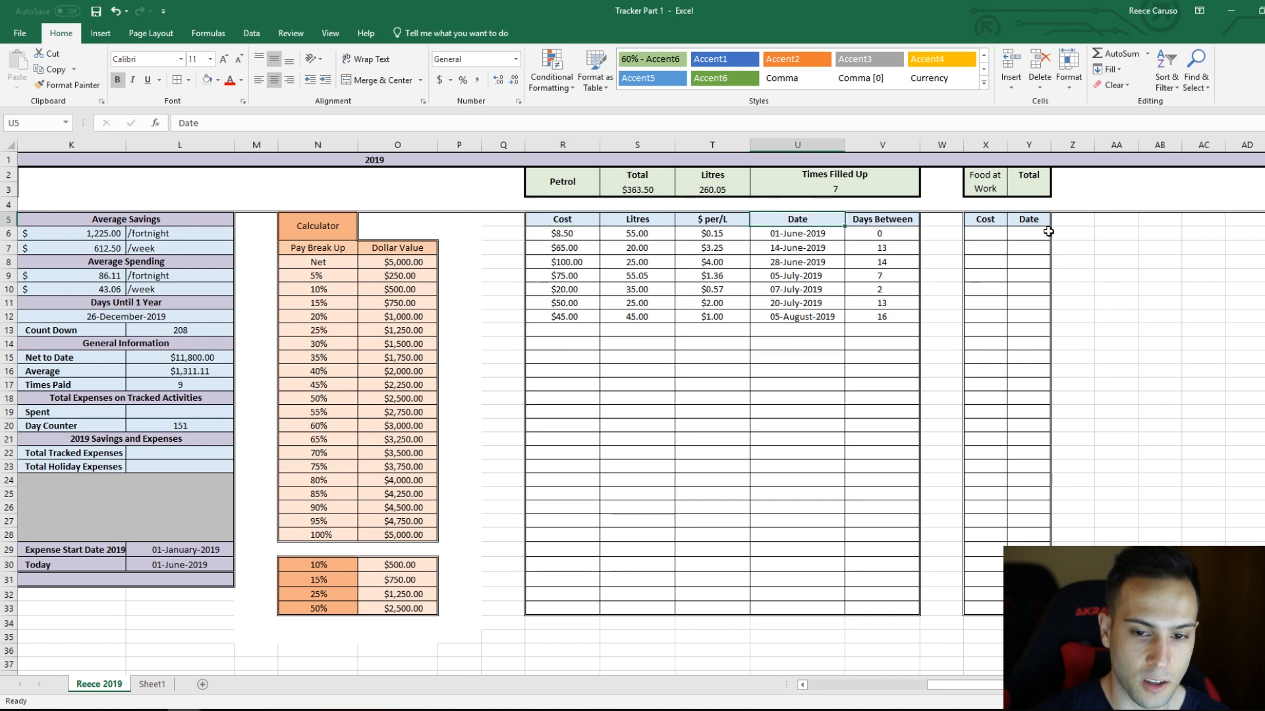
left_click(1030, 244)
left_click(784, 237)
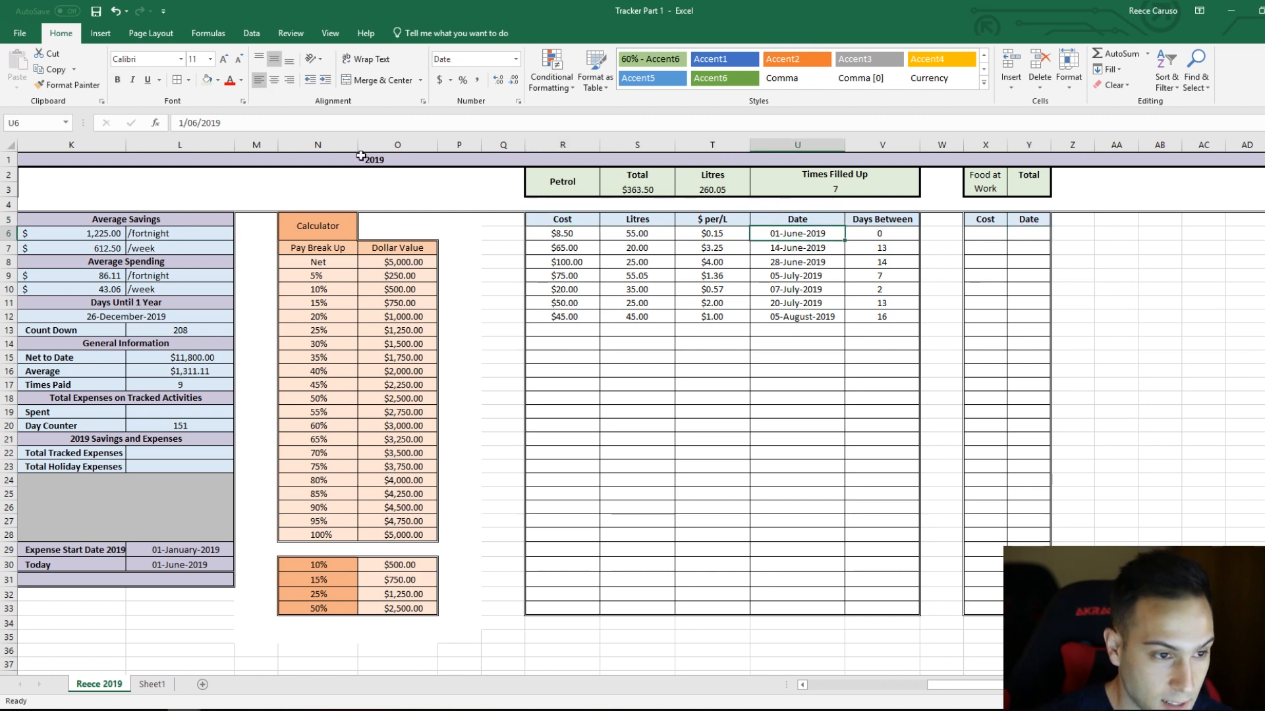
left_click(67, 85)
left_click_drag(1028, 231, 1030, 608)
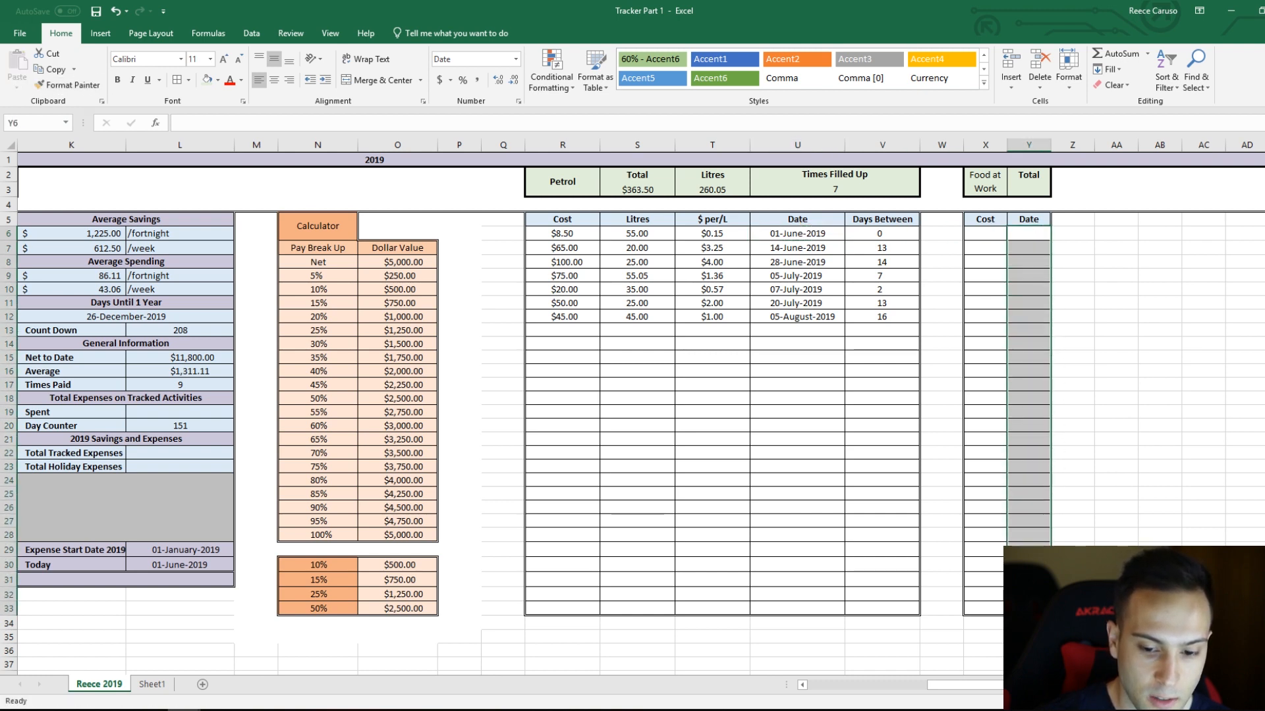
Step: Enter the sample date 5/7 in cell Y7 of the food table's Date column
left_click(1030, 264)
left_click(1034, 248)
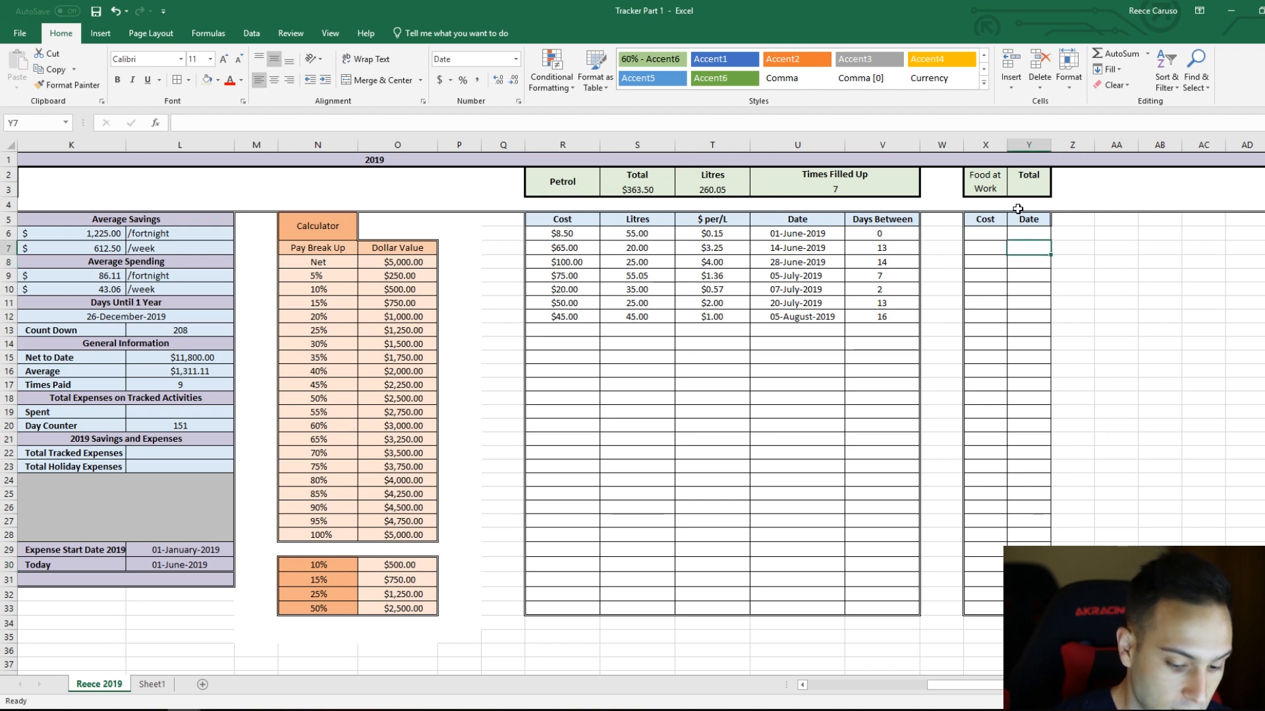
type("5/7/19")
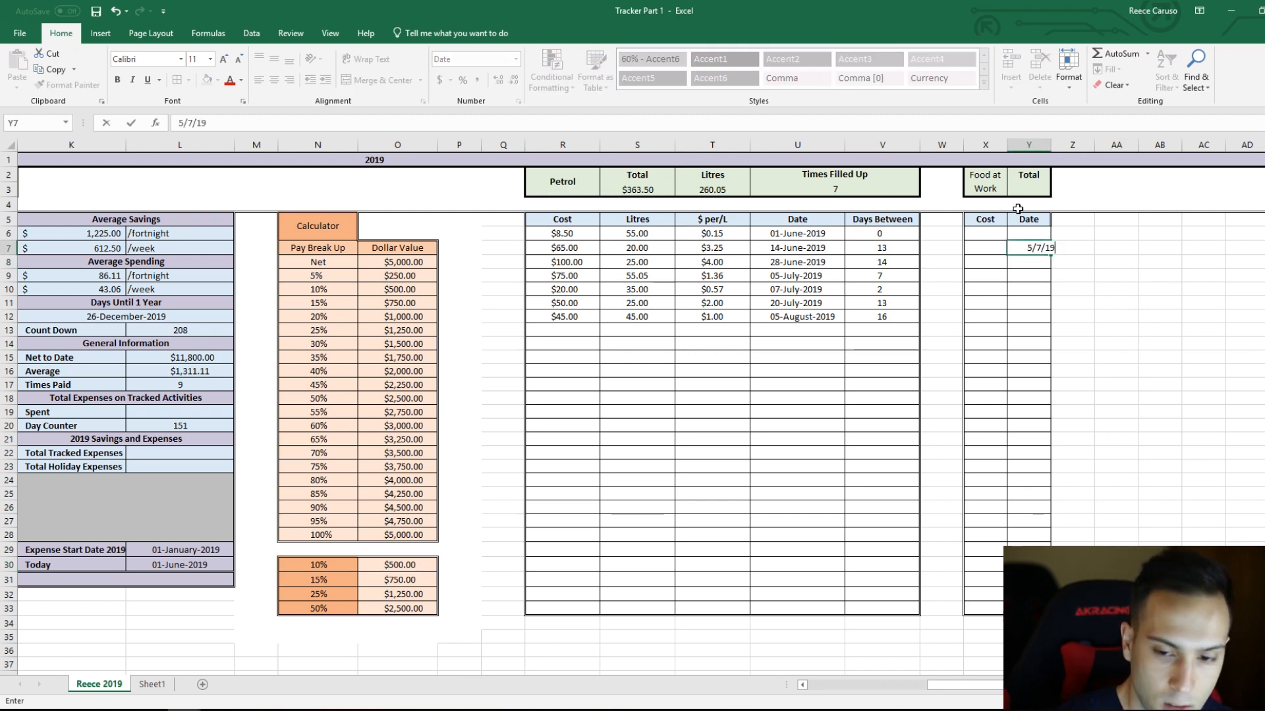
key("Return")
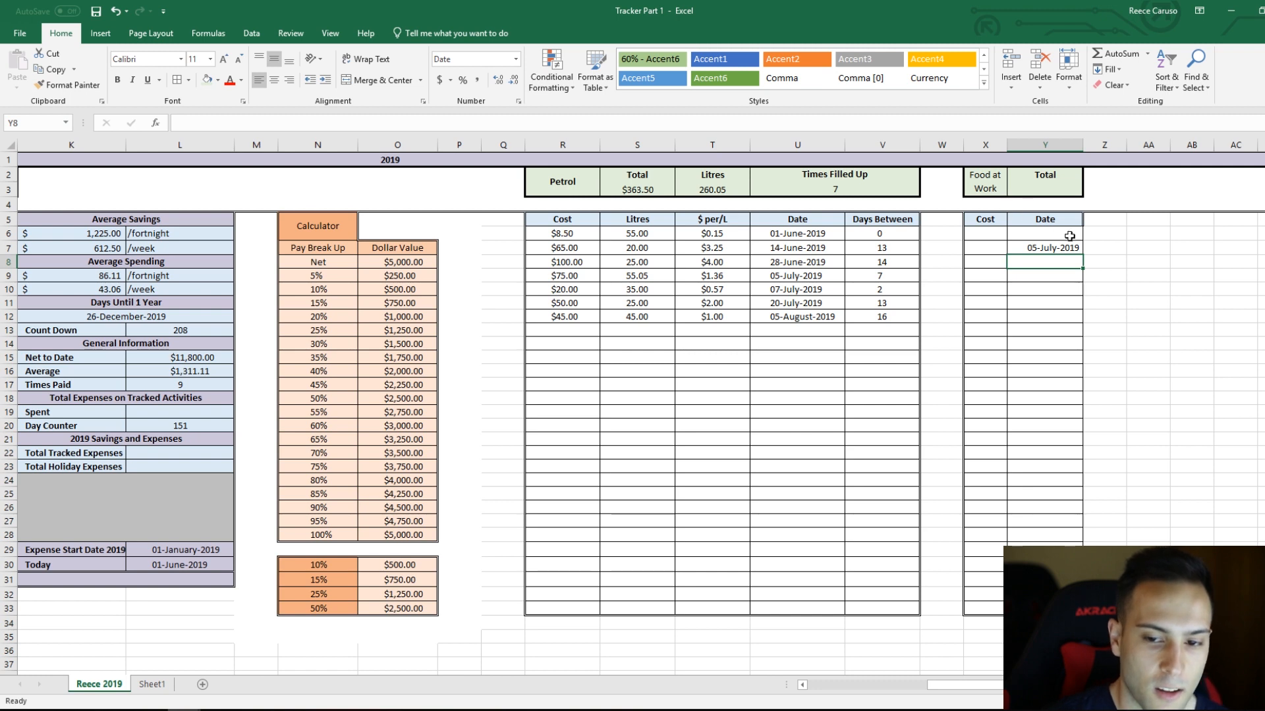
key("Up")
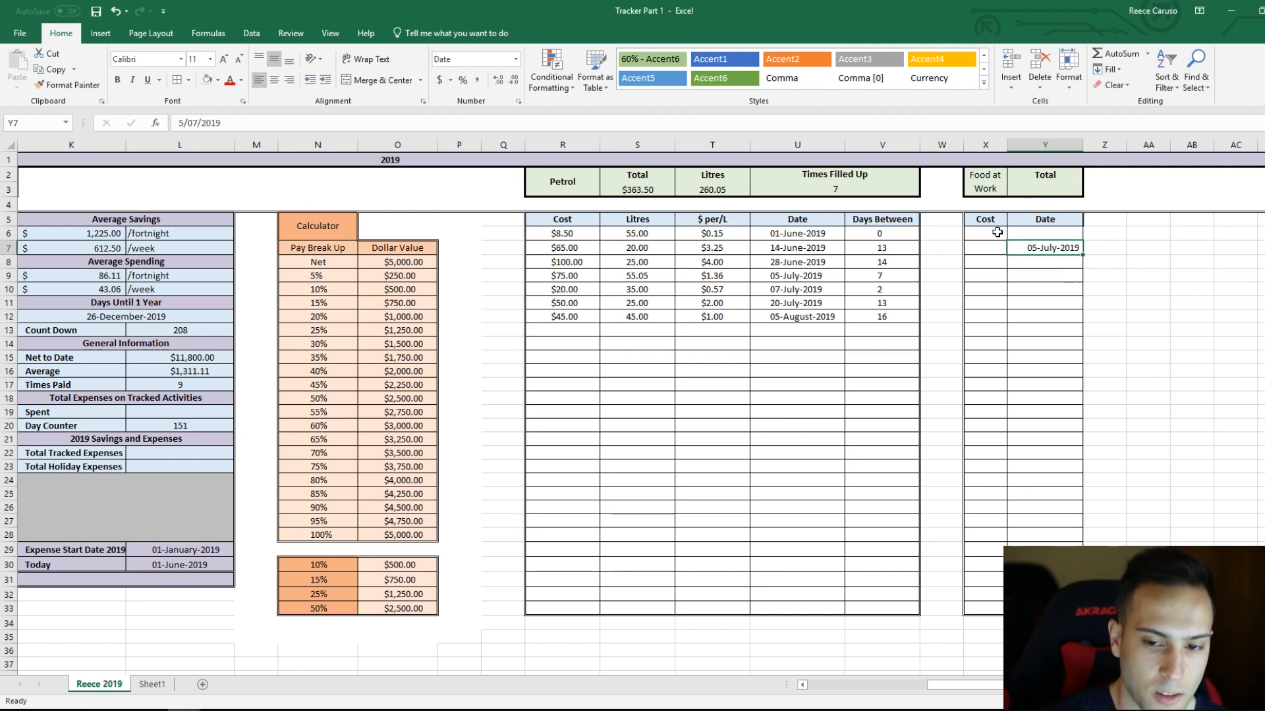
Step: Adjust the indent of the food table's Date cells Y6:Y33 so the dates sit centred in the column
left_click_drag(1026, 231, 1041, 547)
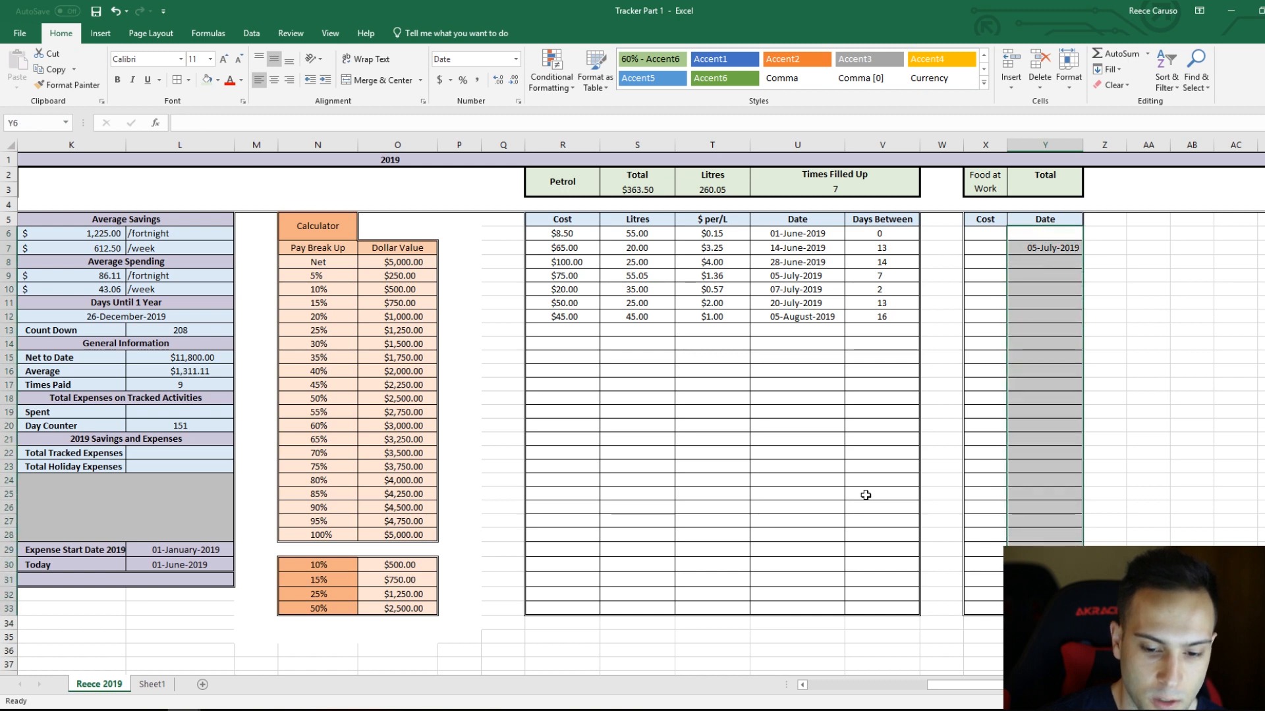
left_click(313, 86)
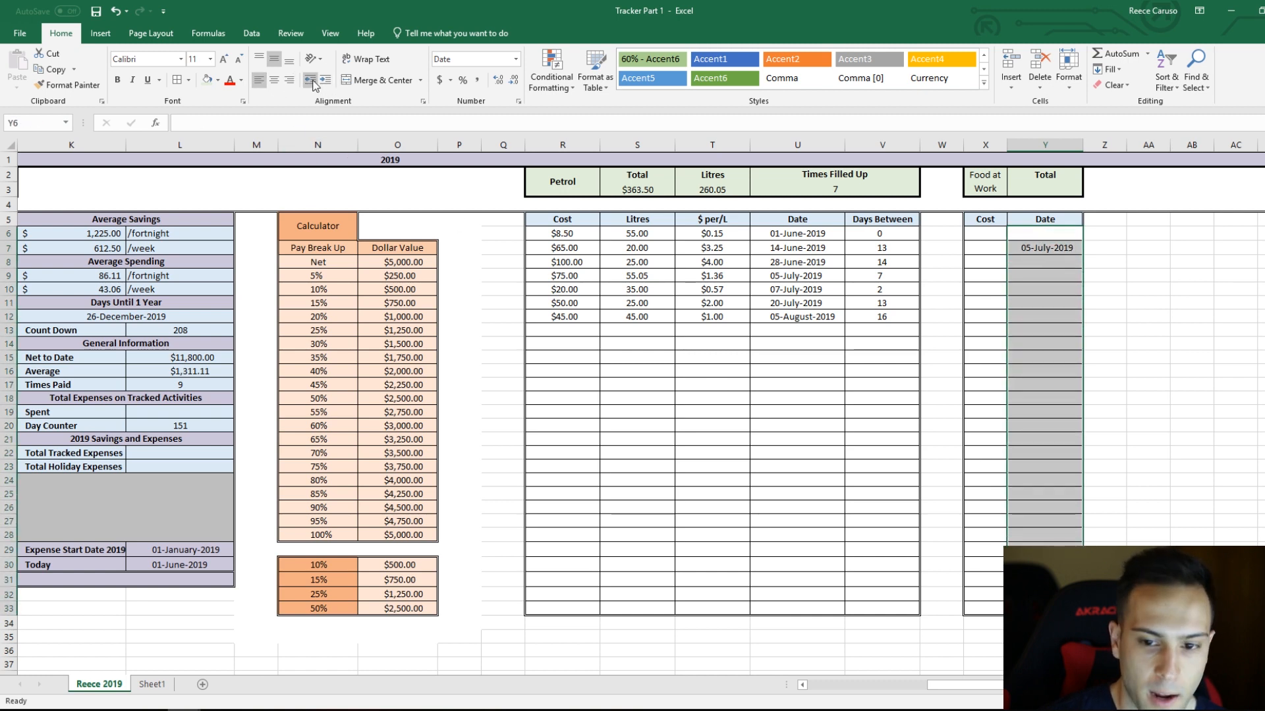
left_click(314, 85)
left_click(325, 83)
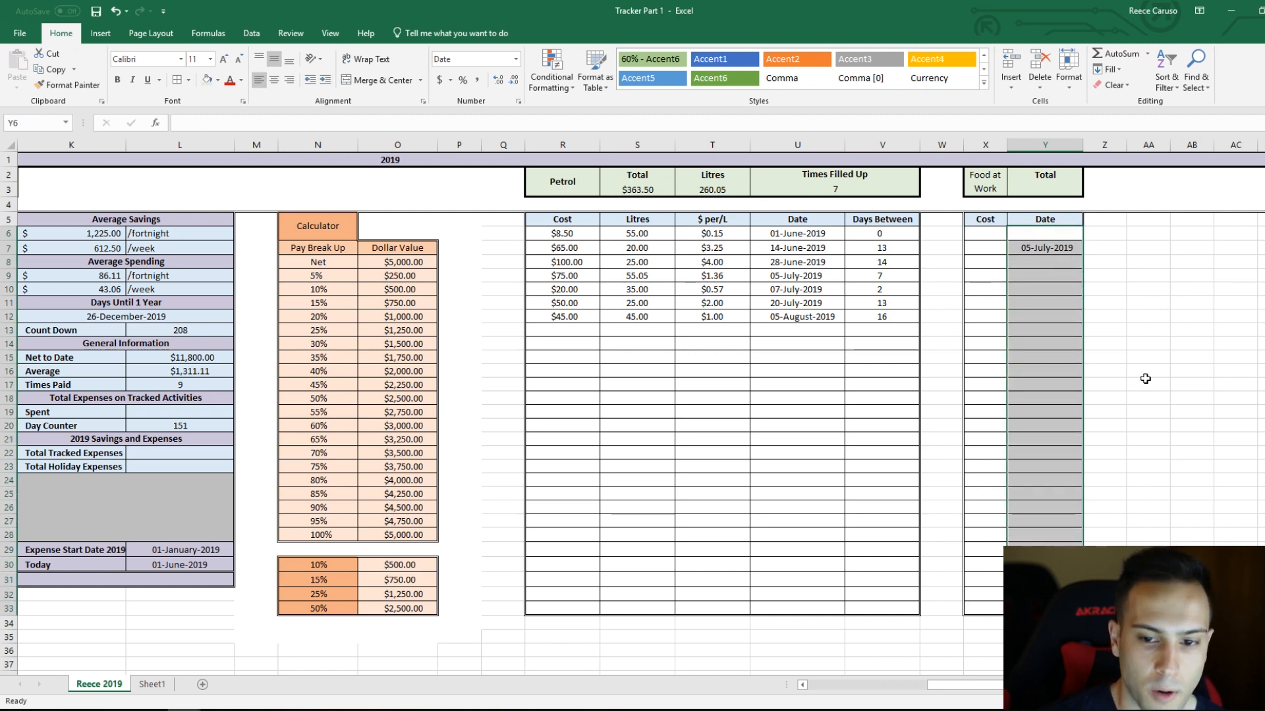
left_click(1145, 380)
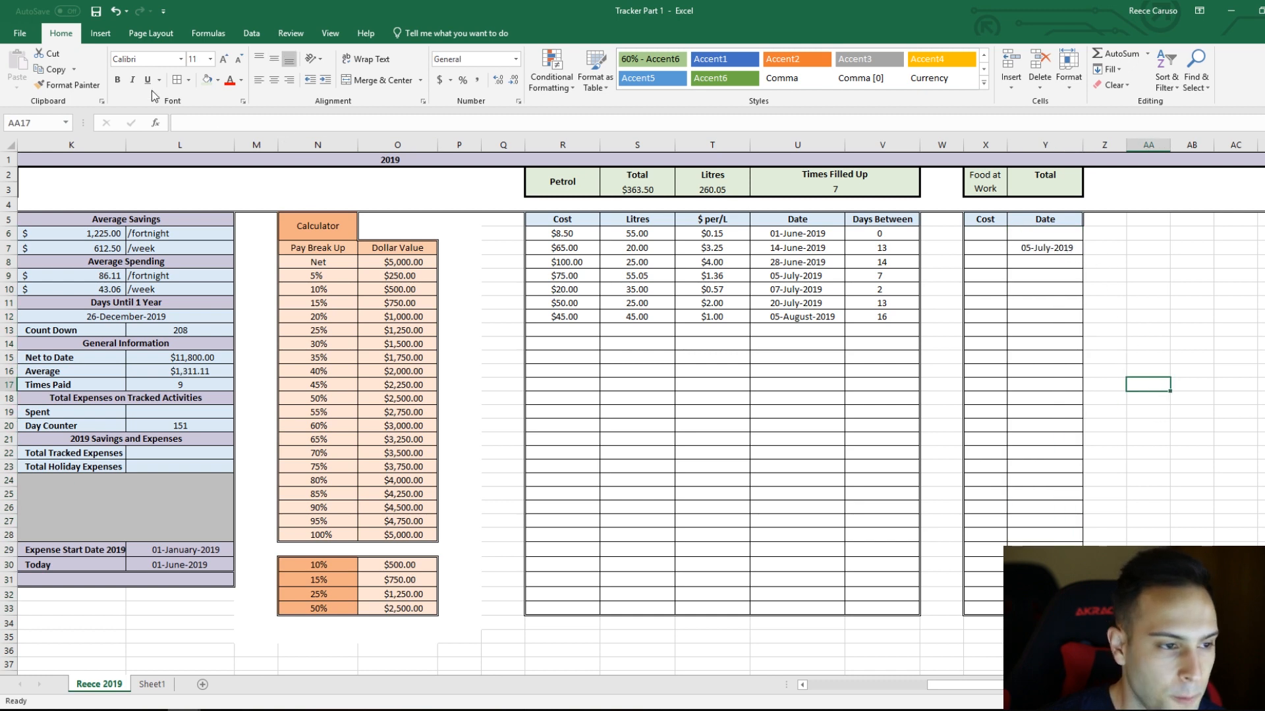
Step: Redraw the double-line border along the right edge of the food table's Date column, from row 5 downward
left_click(189, 80)
mouse_move(277, 409)
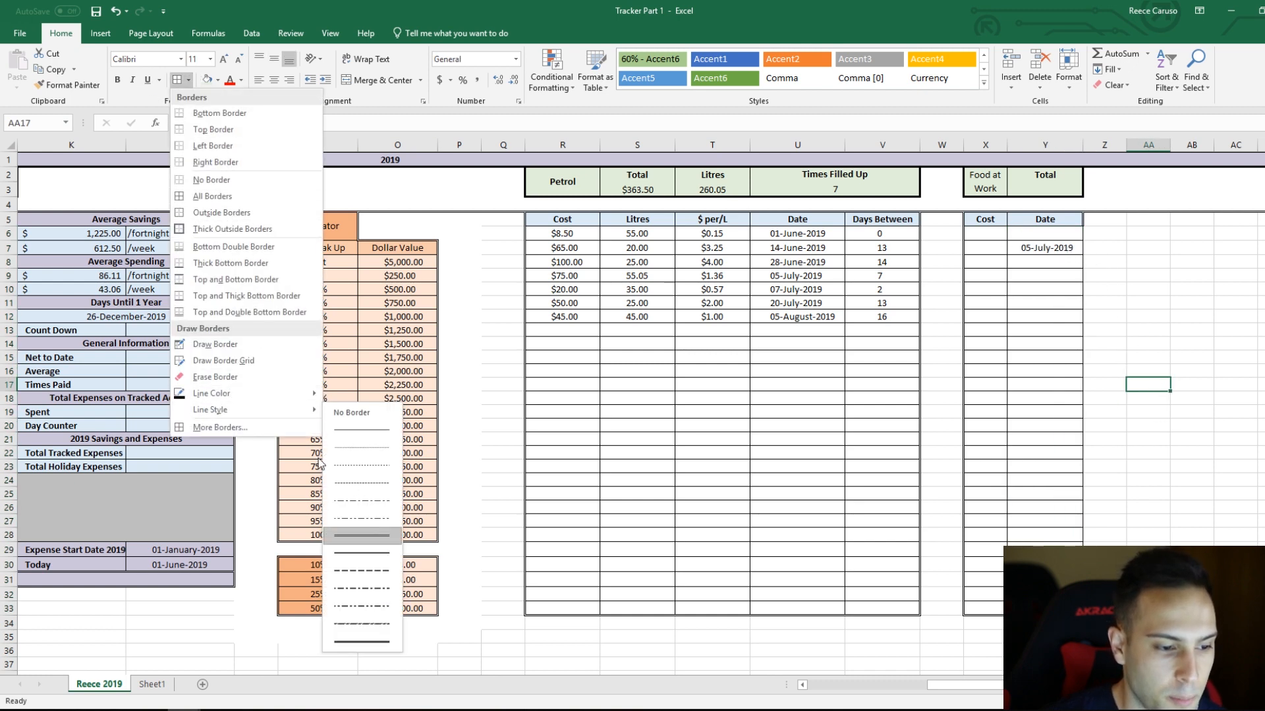
left_click(384, 539)
left_click_drag(1083, 223, 1082, 504)
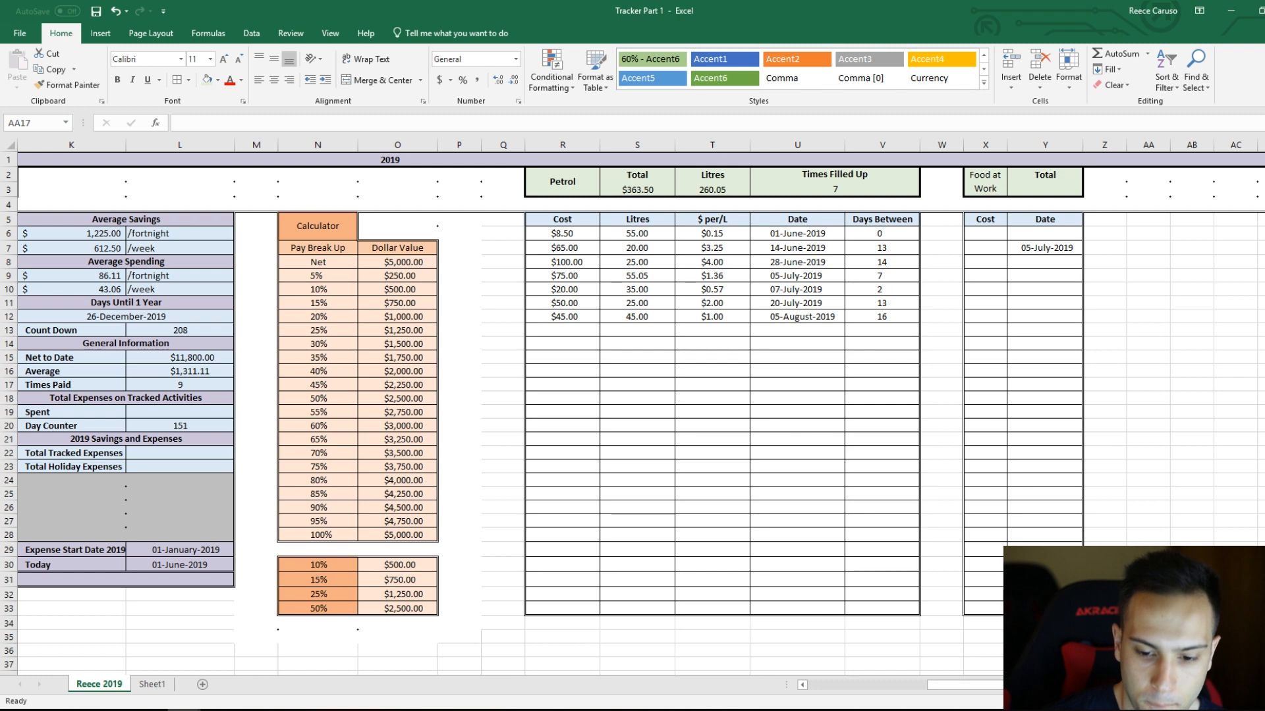
key("Escape")
Step: Copy the currency formatting of petrol cell R6 to the food table's Cost column, X6:X33
left_click(982, 232)
left_click(570, 230)
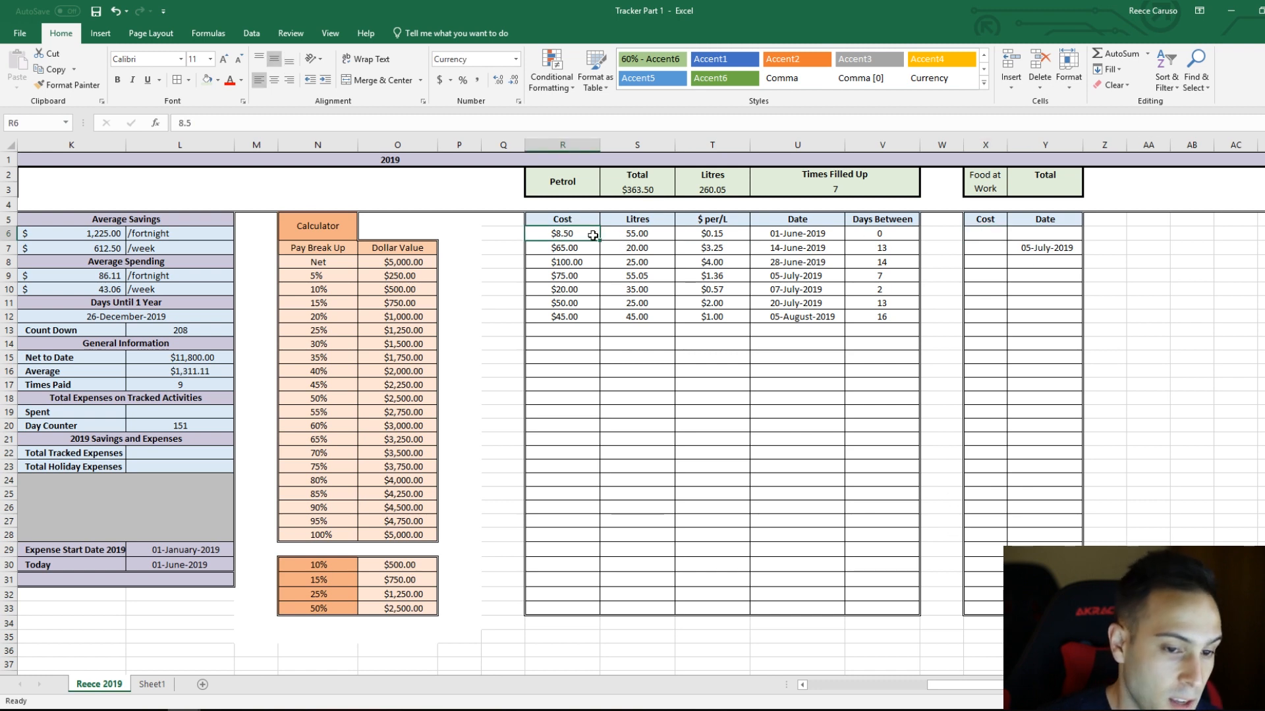
left_click(73, 86)
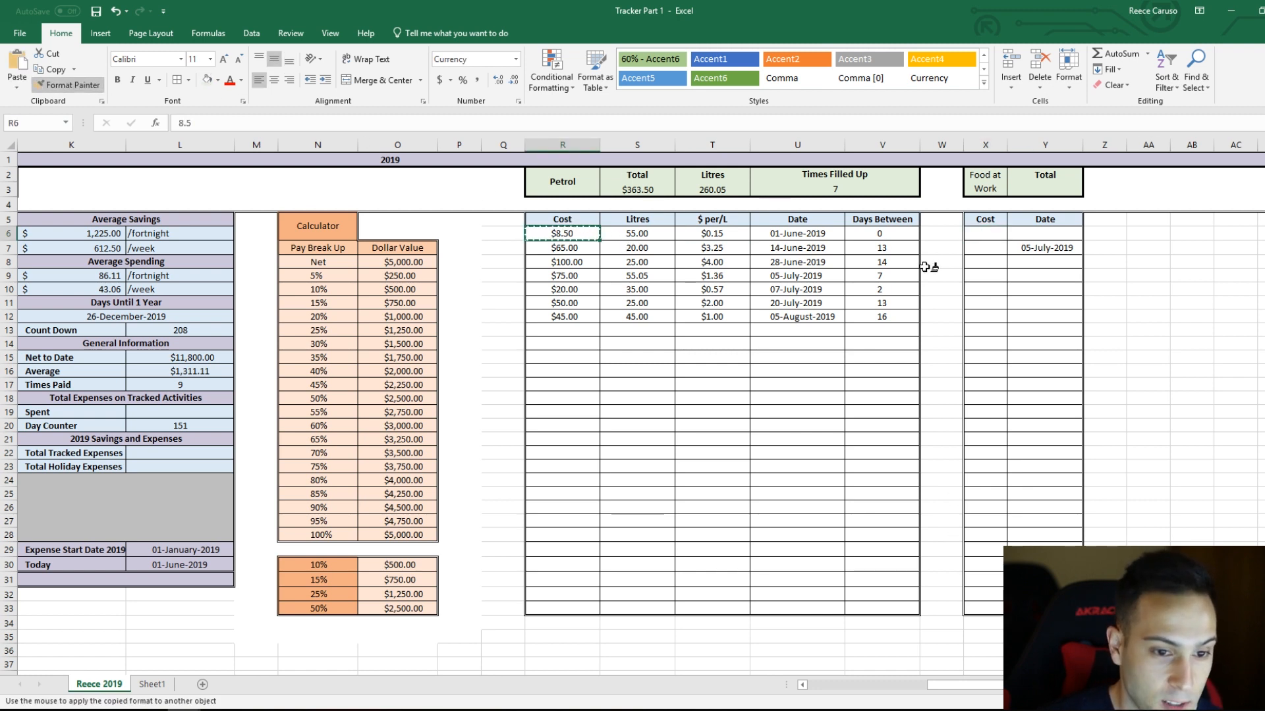
left_click_drag(985, 233, 986, 604)
left_click(1057, 486)
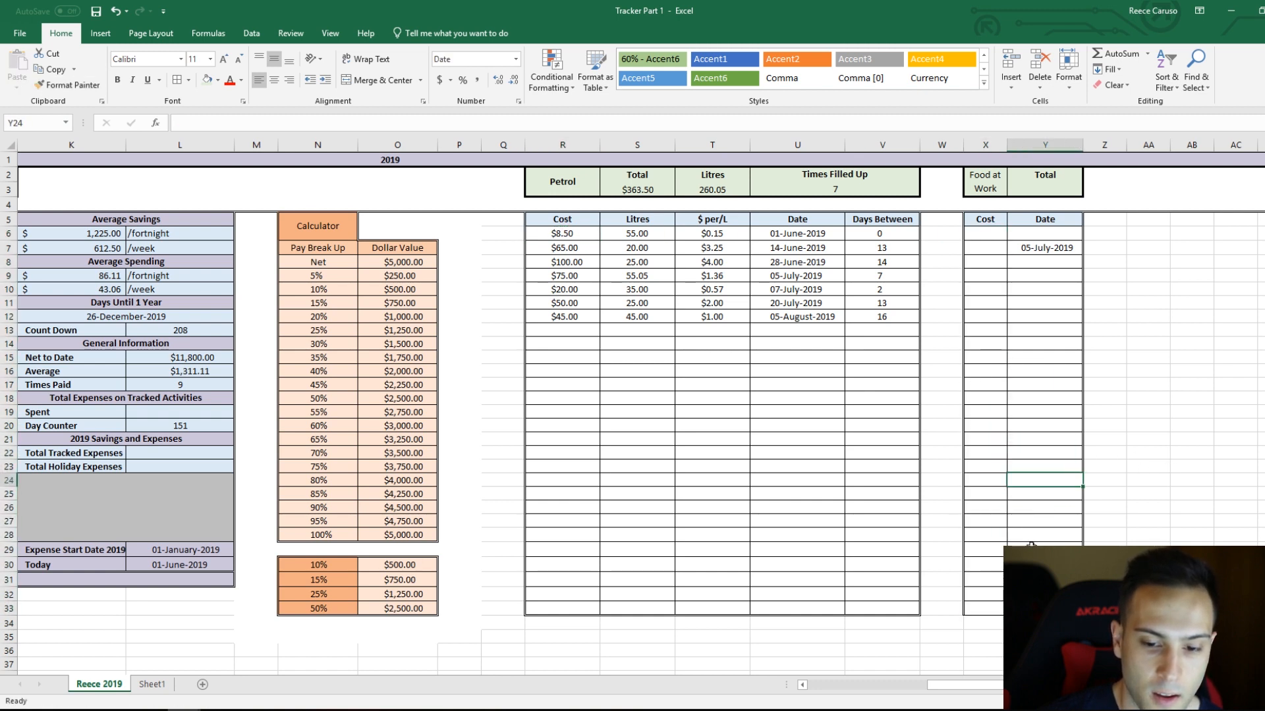
Step: Redraw the double-line border along the left edge of the food table's Cost column
left_click(189, 79)
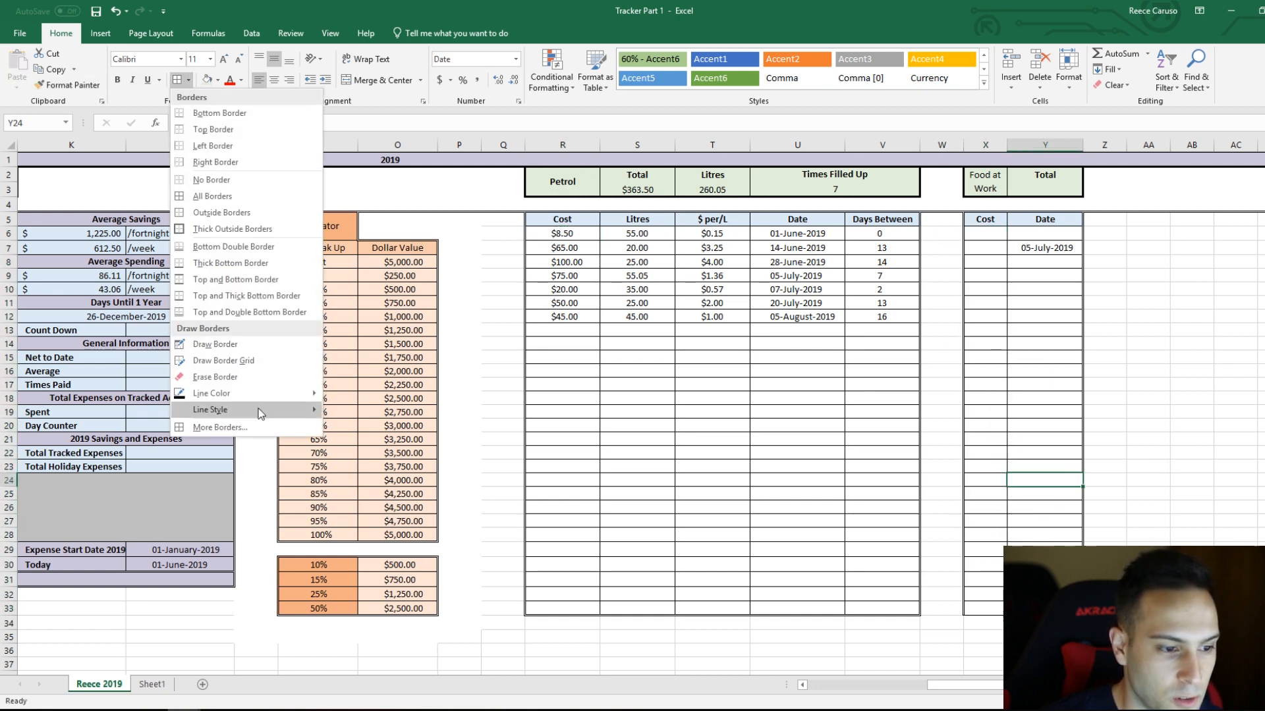
mouse_move(237, 410)
left_click(376, 537)
Step: Enter a sample cost of 850 in X7 and adjust the indent of the Cost cells X6:X33
left_click(995, 245)
type("850")
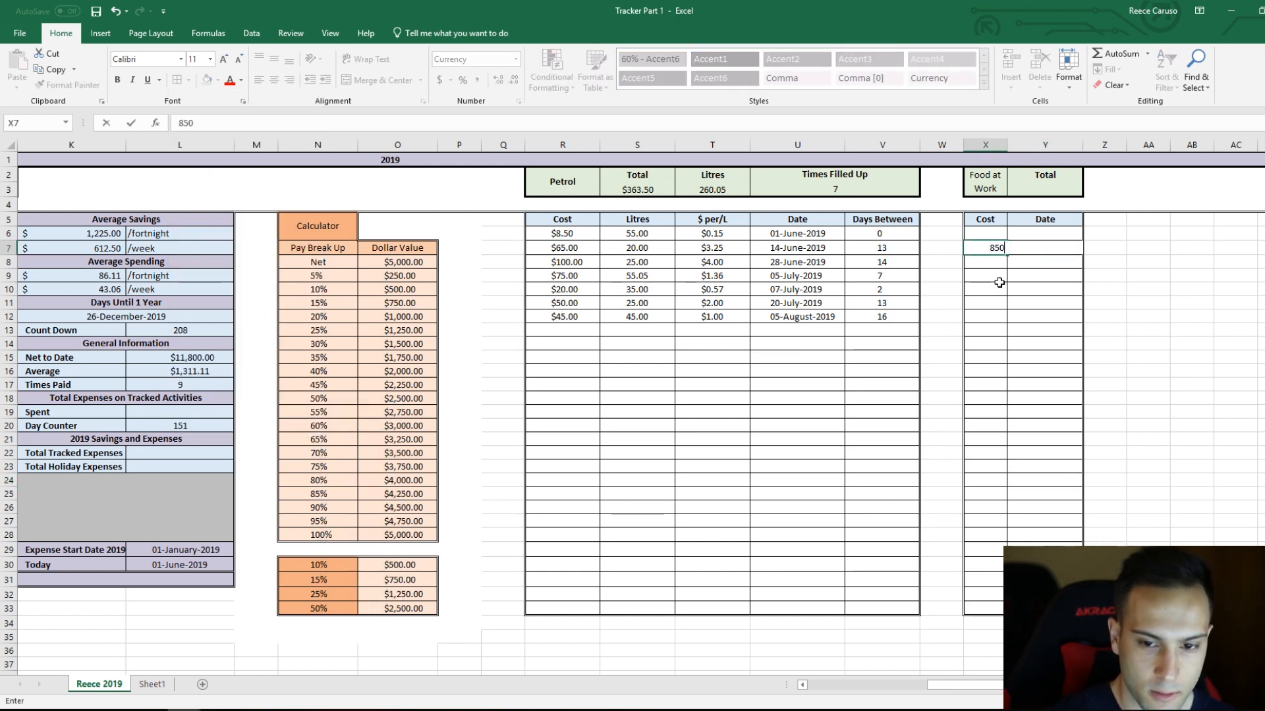
key("Return")
left_click_drag(996, 233, 993, 608)
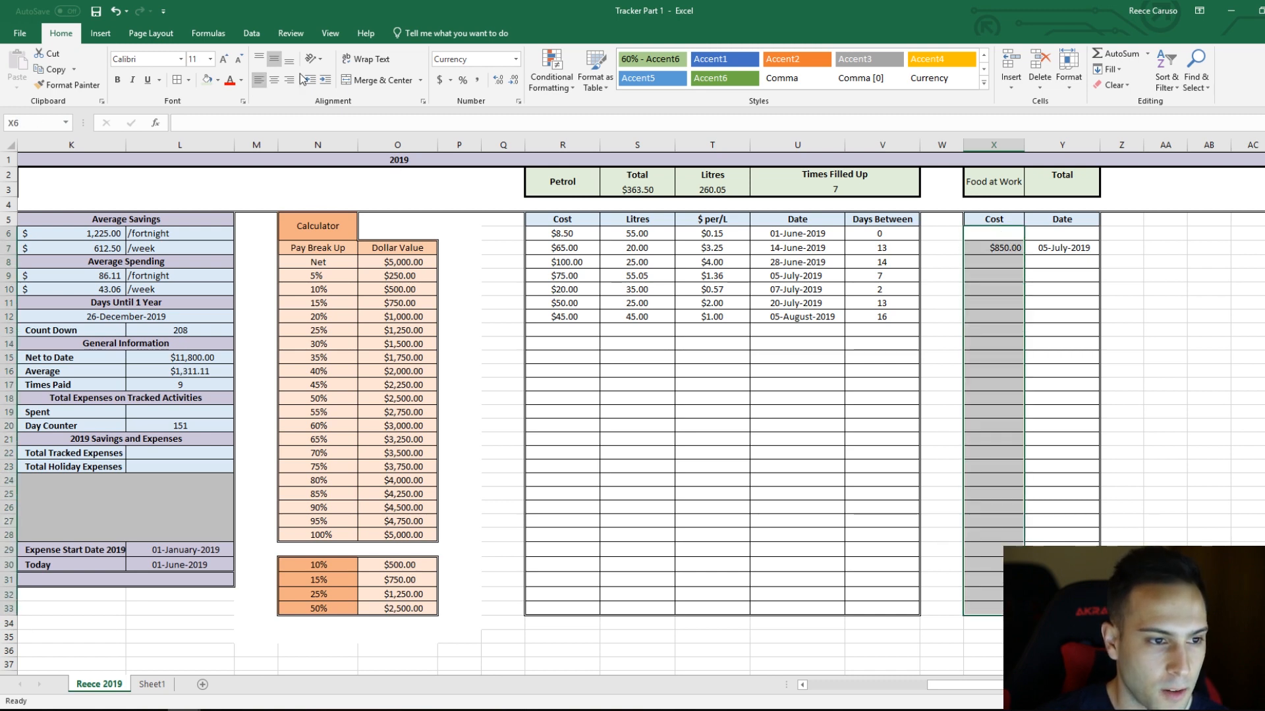
left_click(1051, 354)
left_click(1002, 245)
left_click(1020, 232)
left_click(1046, 234)
left_click(1059, 248)
left_click(1012, 248)
left_click(1020, 234)
left_click(1076, 249)
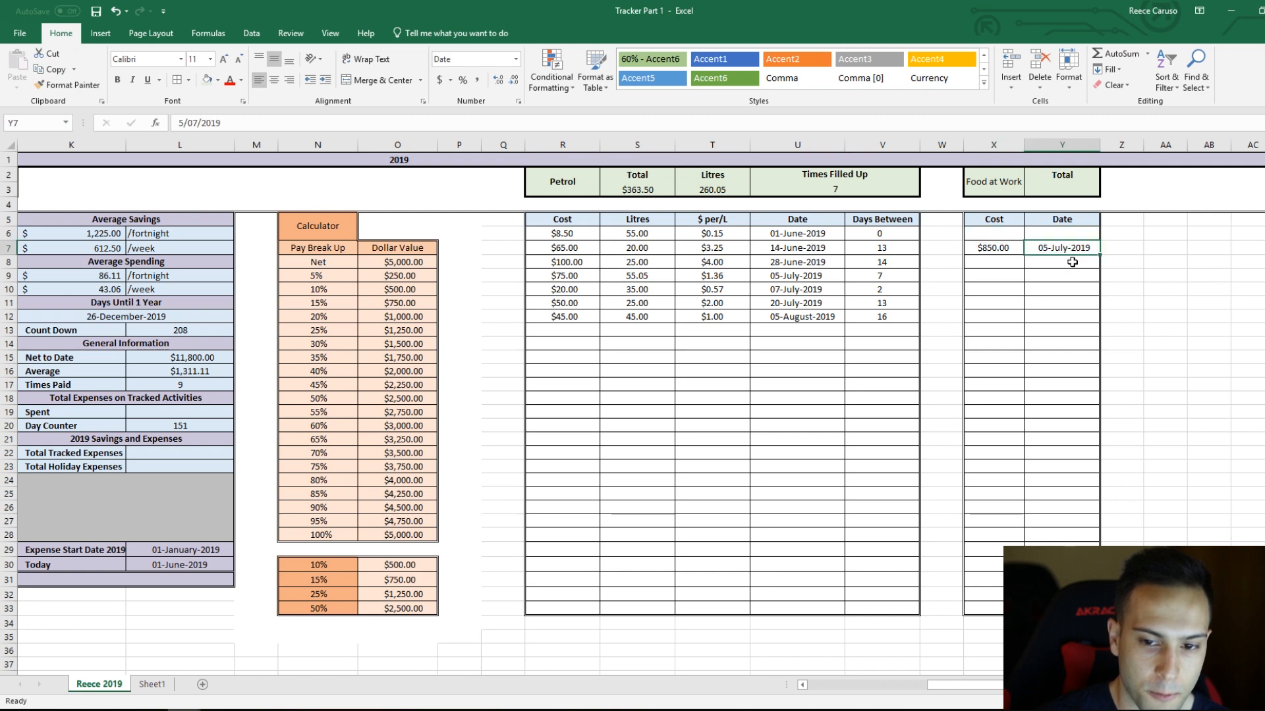
Step: Clear the sample cost in X7 and the sample date in Y7
left_click(1015, 248)
key("Delete")
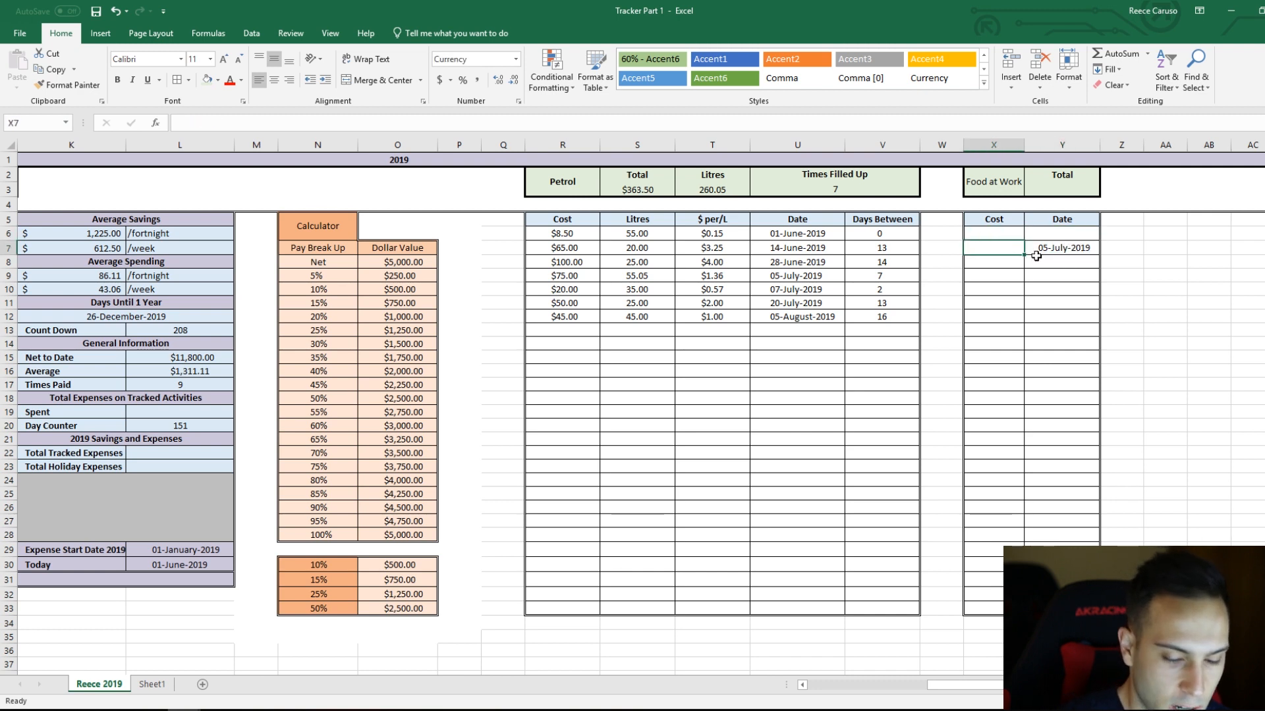
key("Right")
key("Delete")
key("Left")
key("Up")
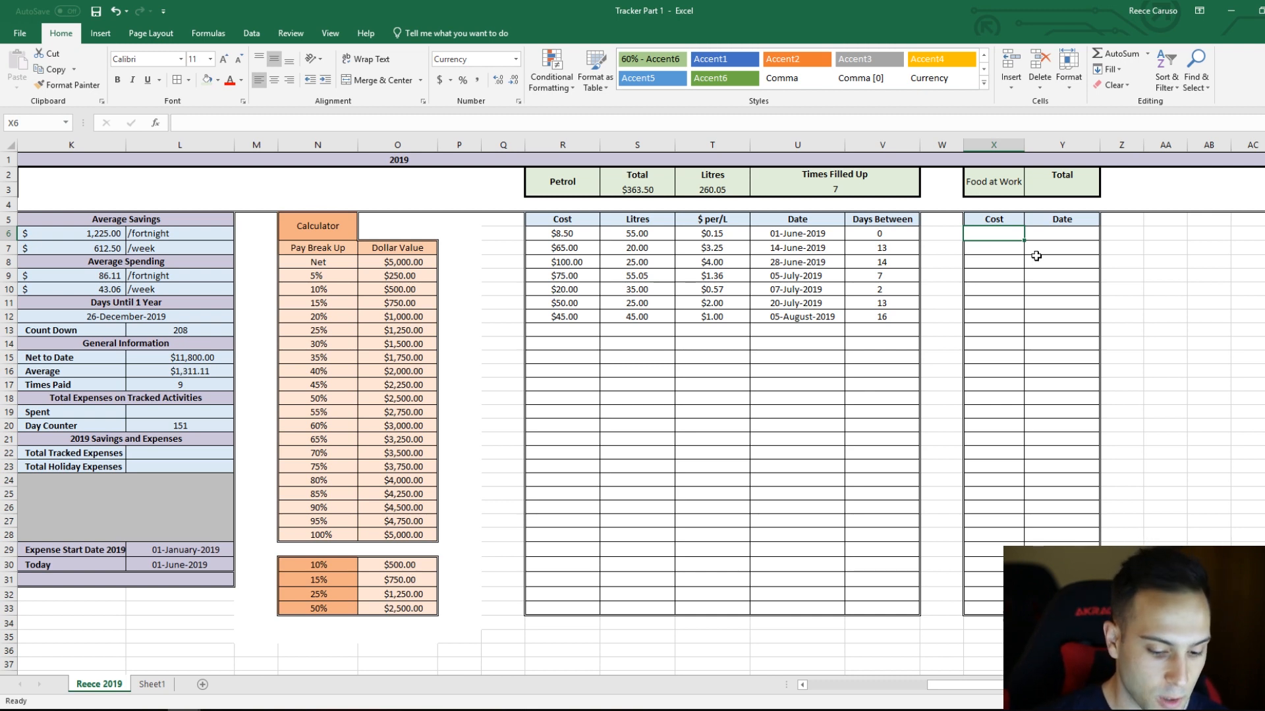
Step: Enter a food cost of 6 in each of the cells X6, X7 and X8
type("6")
key("Return")
type("6")
key("Return")
type("6")
key("Return")
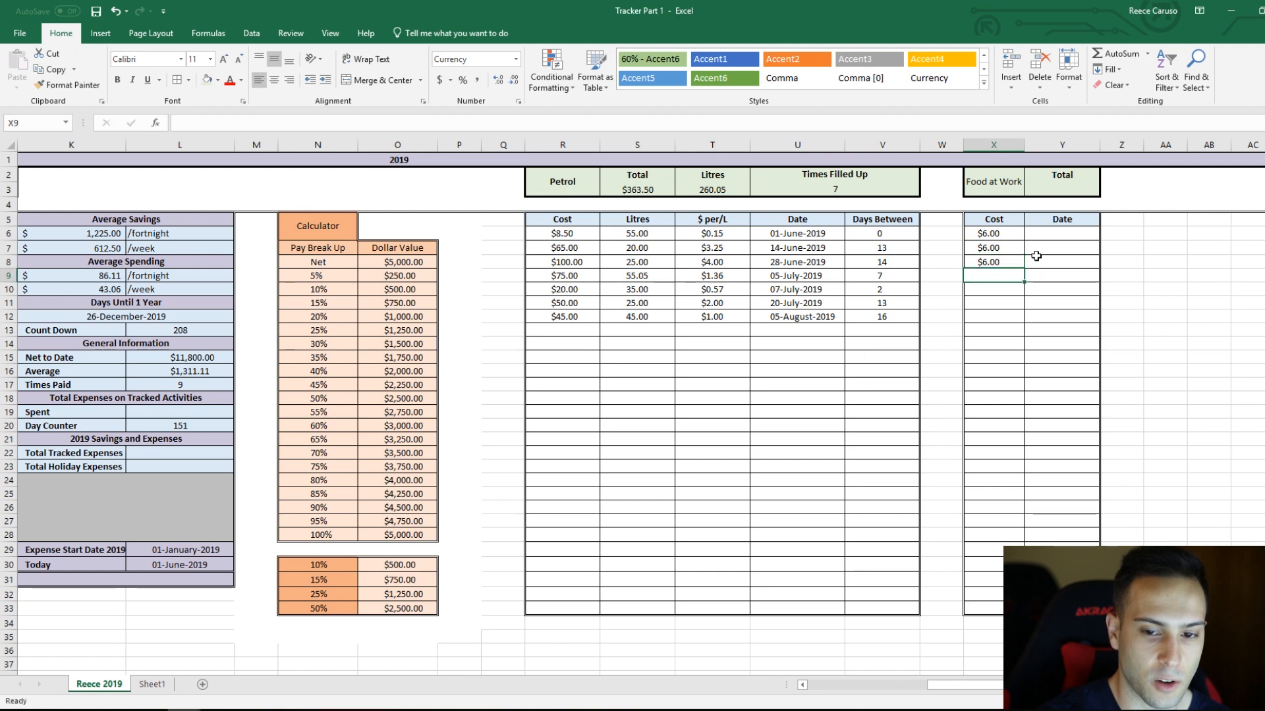
Step: Enter the food purchase dates 1 June, 2 June and 3 June 2019 in cells Y6, Y7 and Y8
left_click(1036, 233)
type("1/6/19")
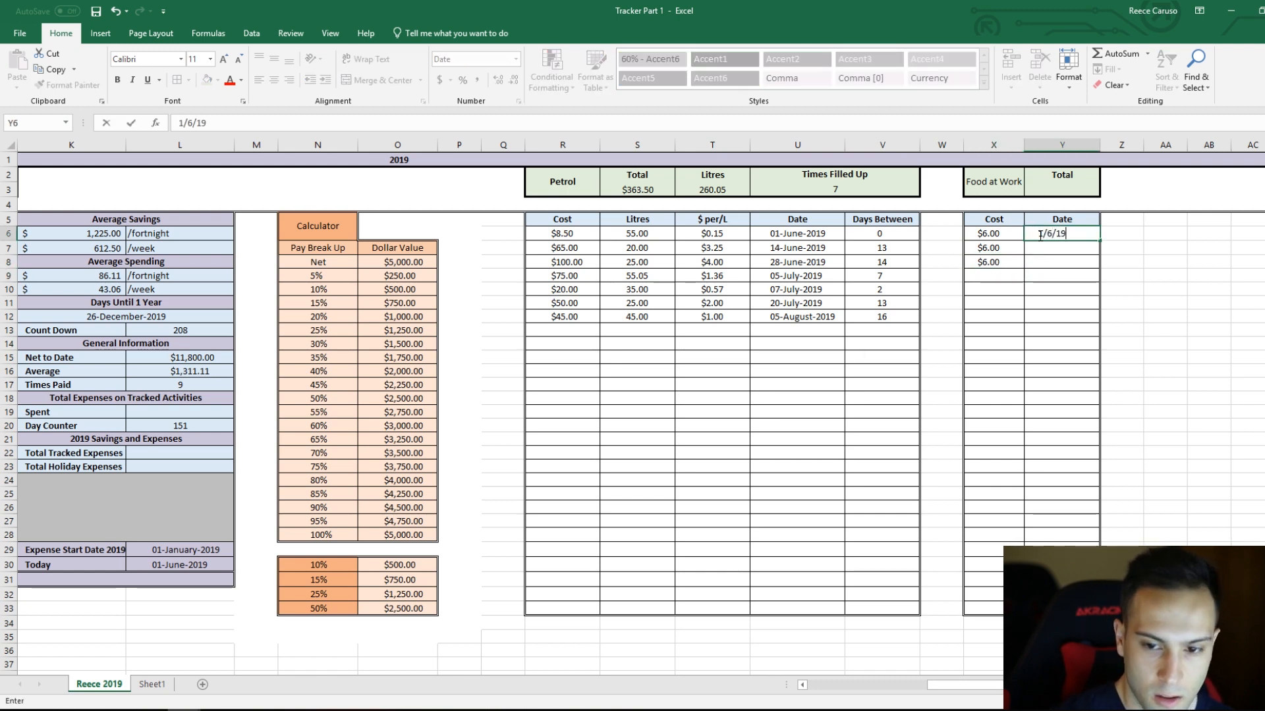
key("Return")
type("2")
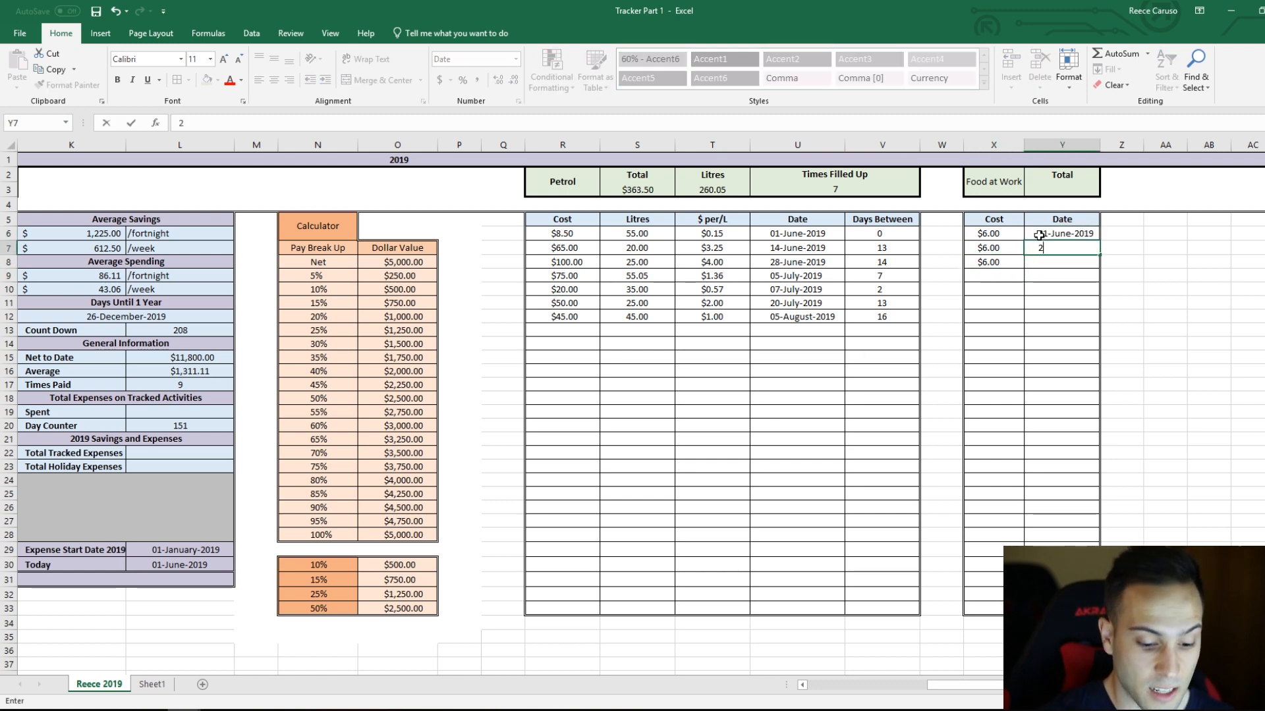
type("/6/19")
key("Return")
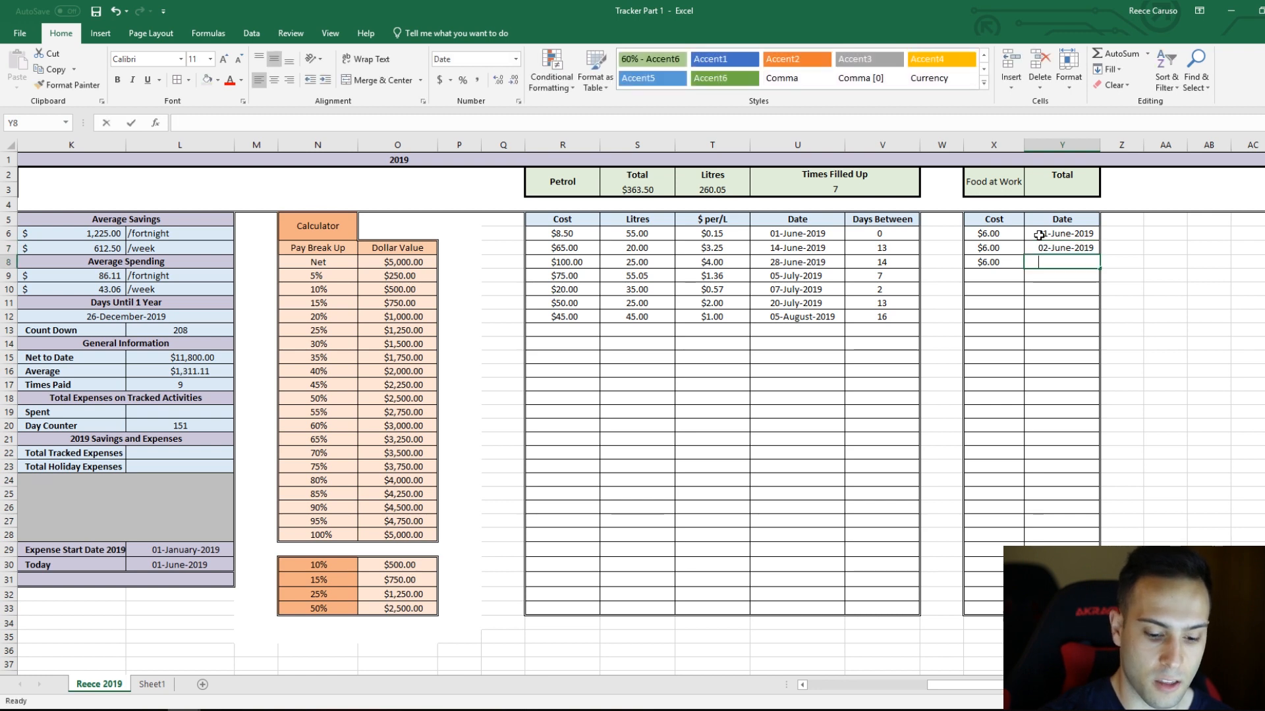
type("3/6/19")
key("Return")
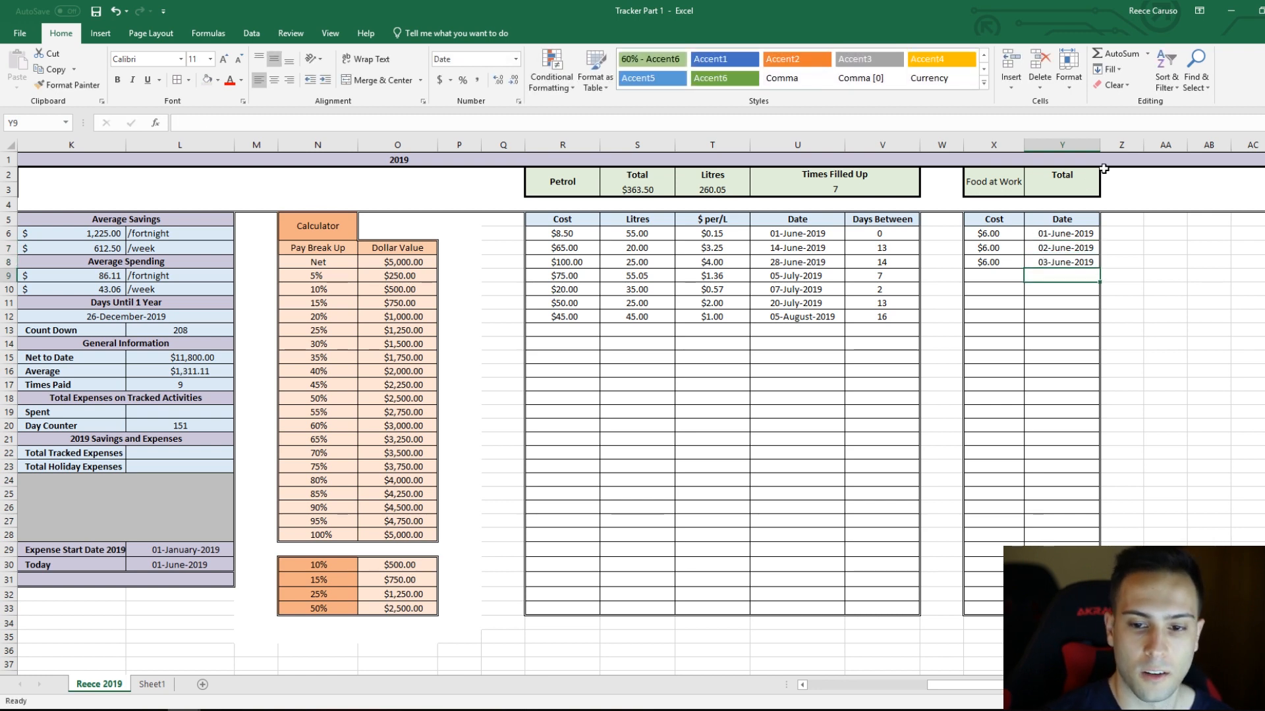
Step: Total the food costs in Y3 with the formula =SUM(X6:X33)
left_click(1072, 194)
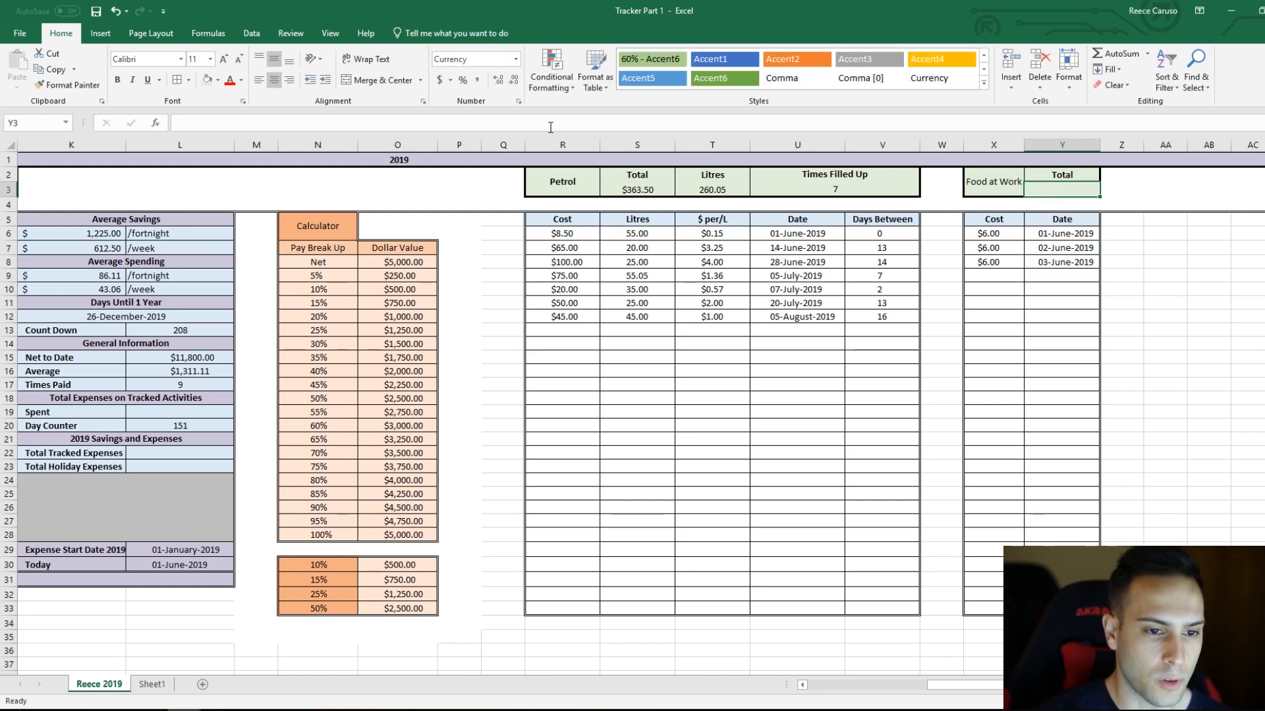
left_click(550, 128)
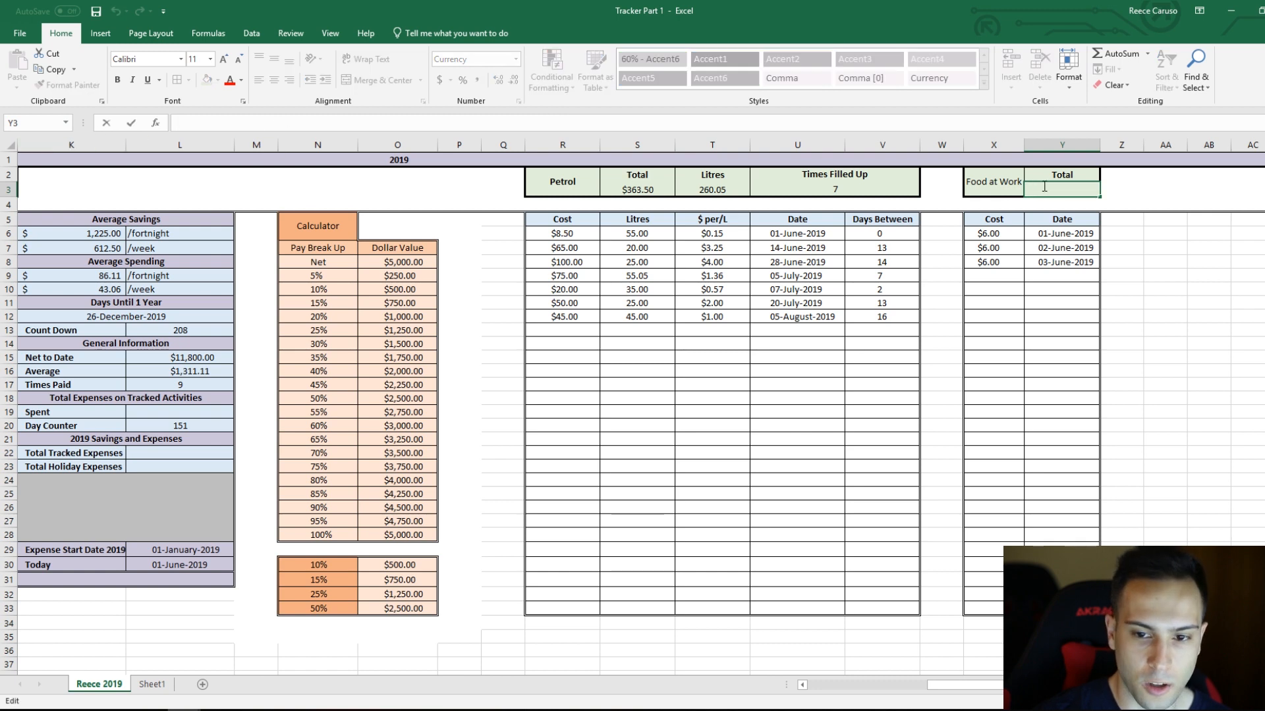
type("=")
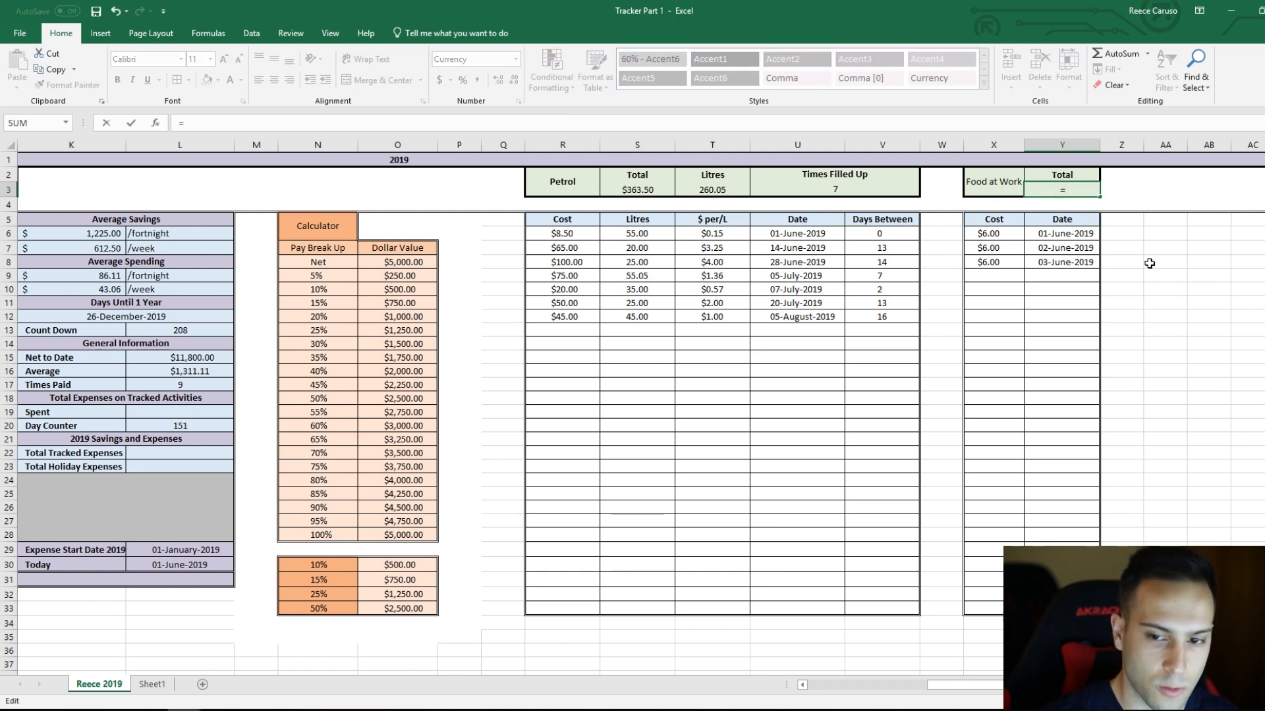
type("sum")
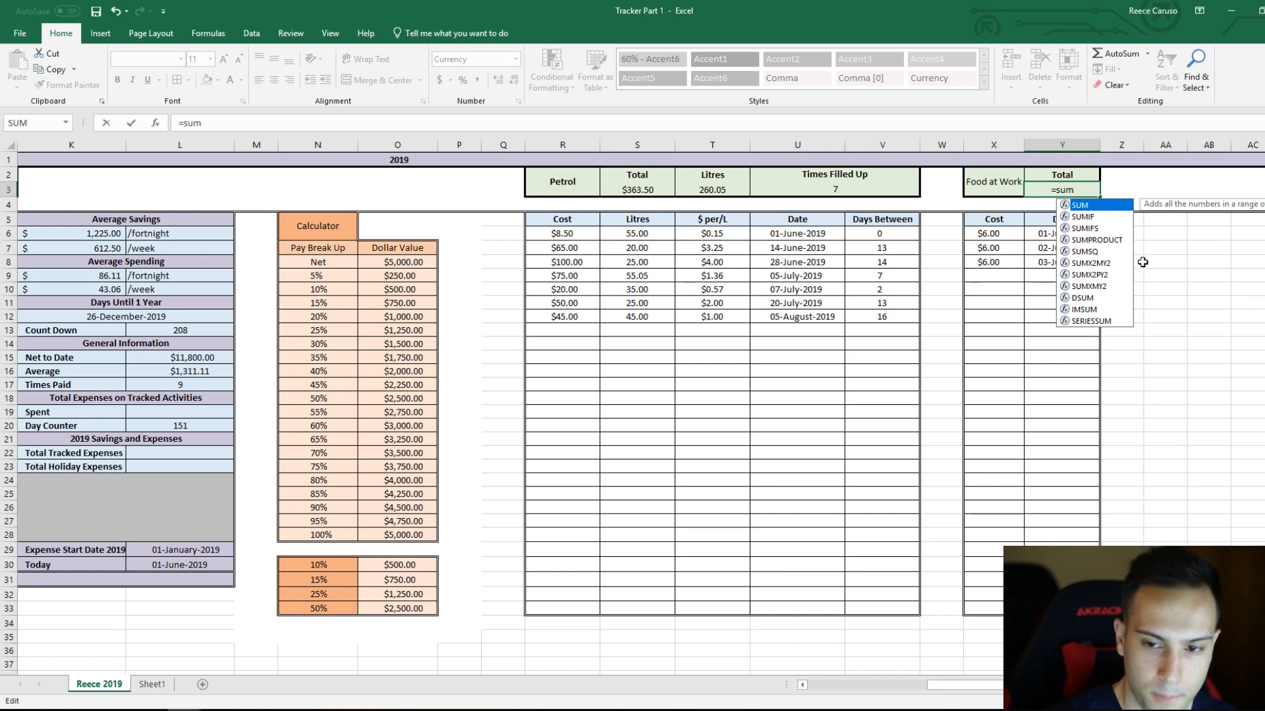
double_click(1097, 205)
left_click_drag(1017, 231, 999, 611)
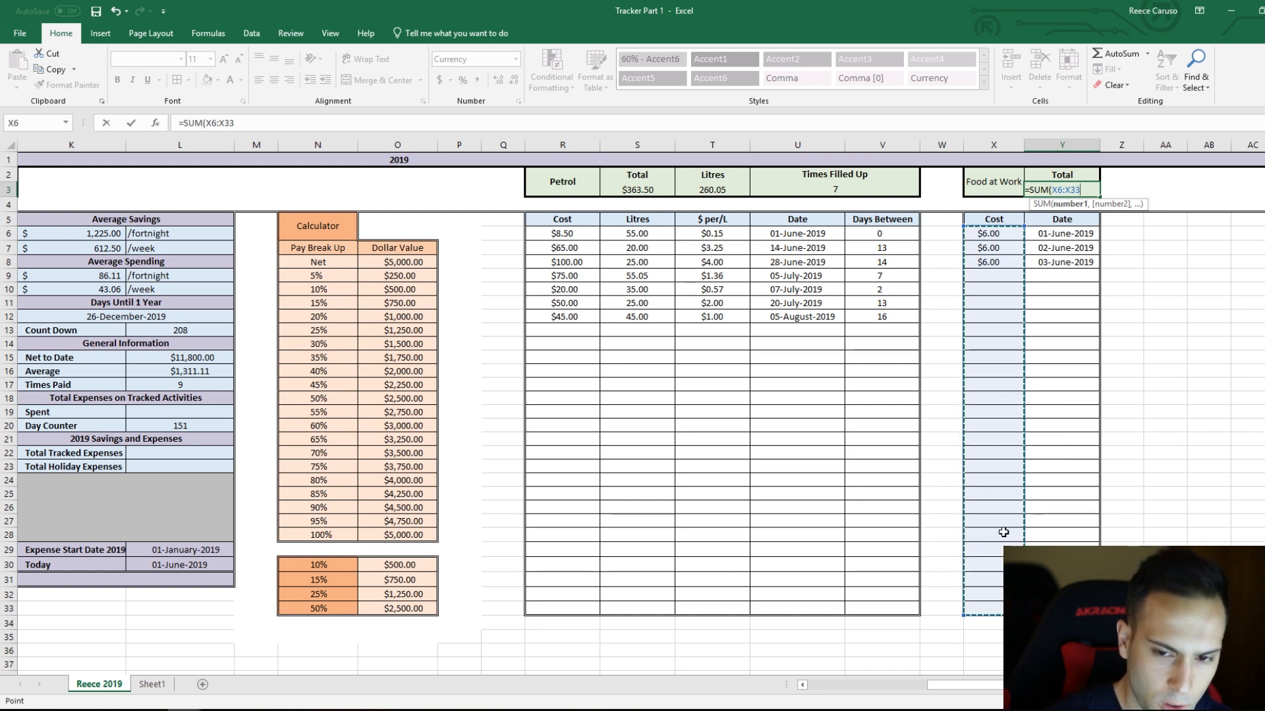
key("Return")
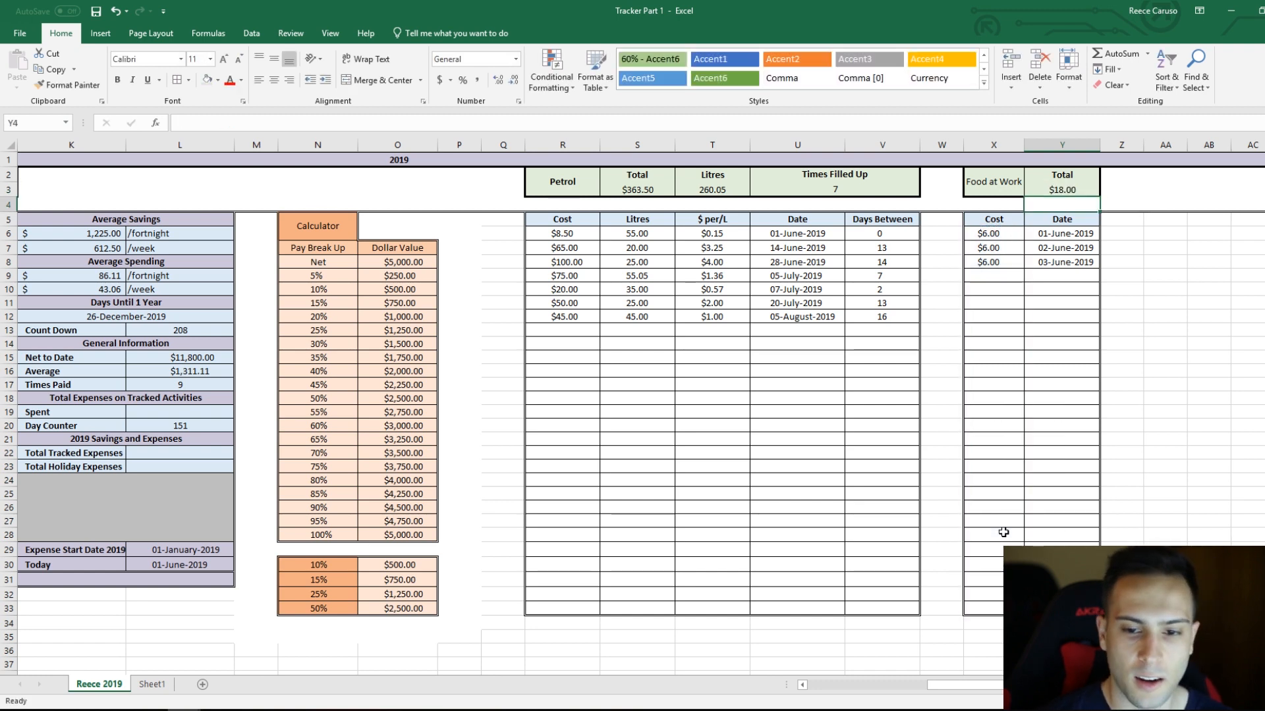
Step: Increase the indent of the food table's Cost cells X6:X33
left_click_drag(994, 233, 987, 611)
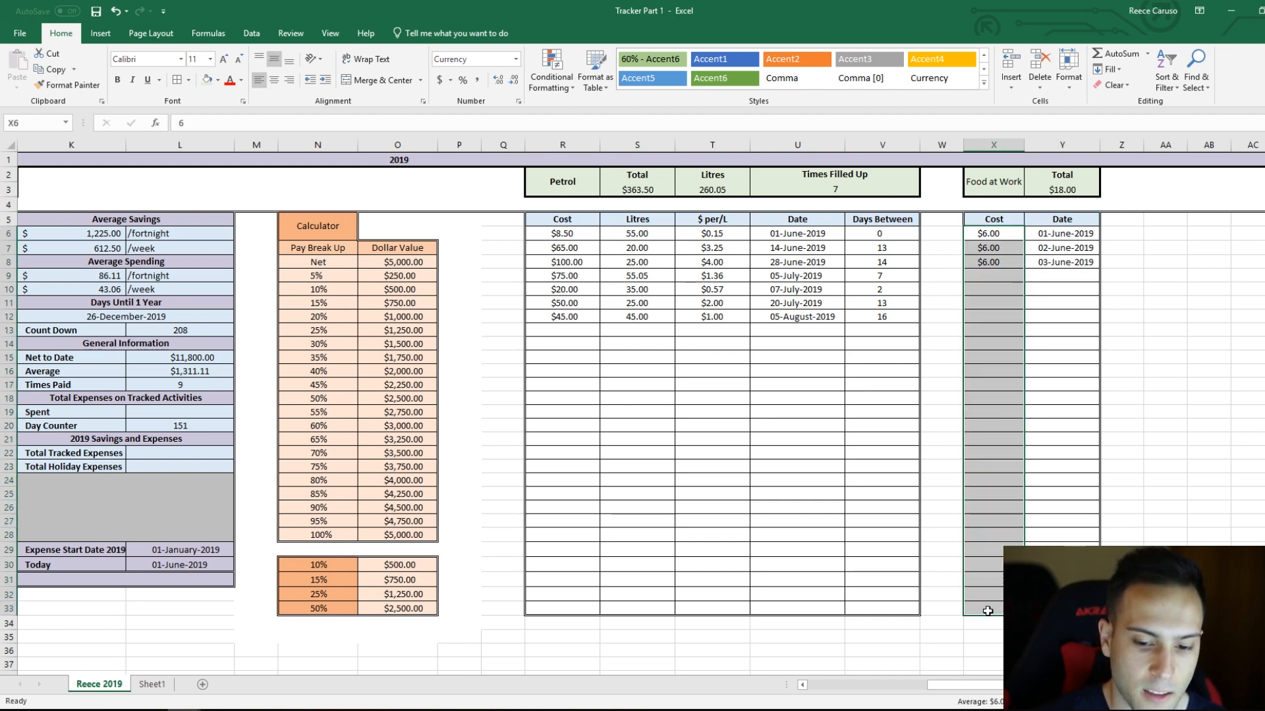
left_click(324, 80)
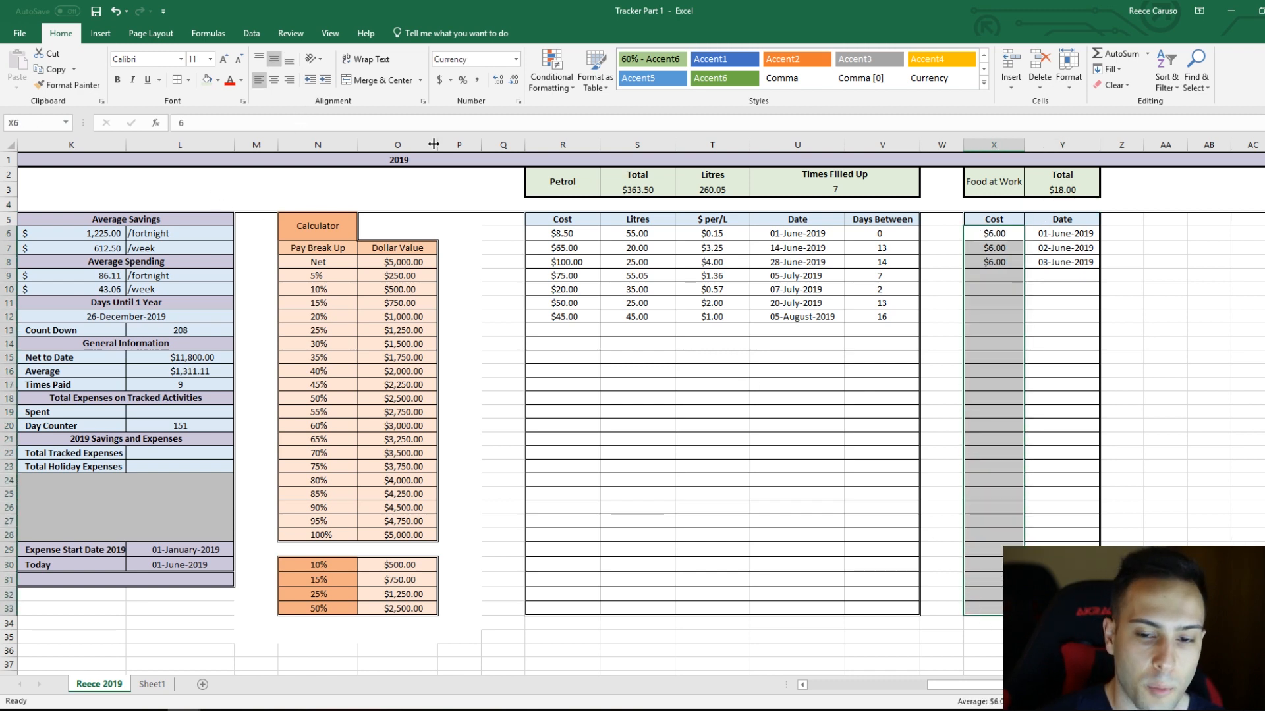
left_click(1124, 368)
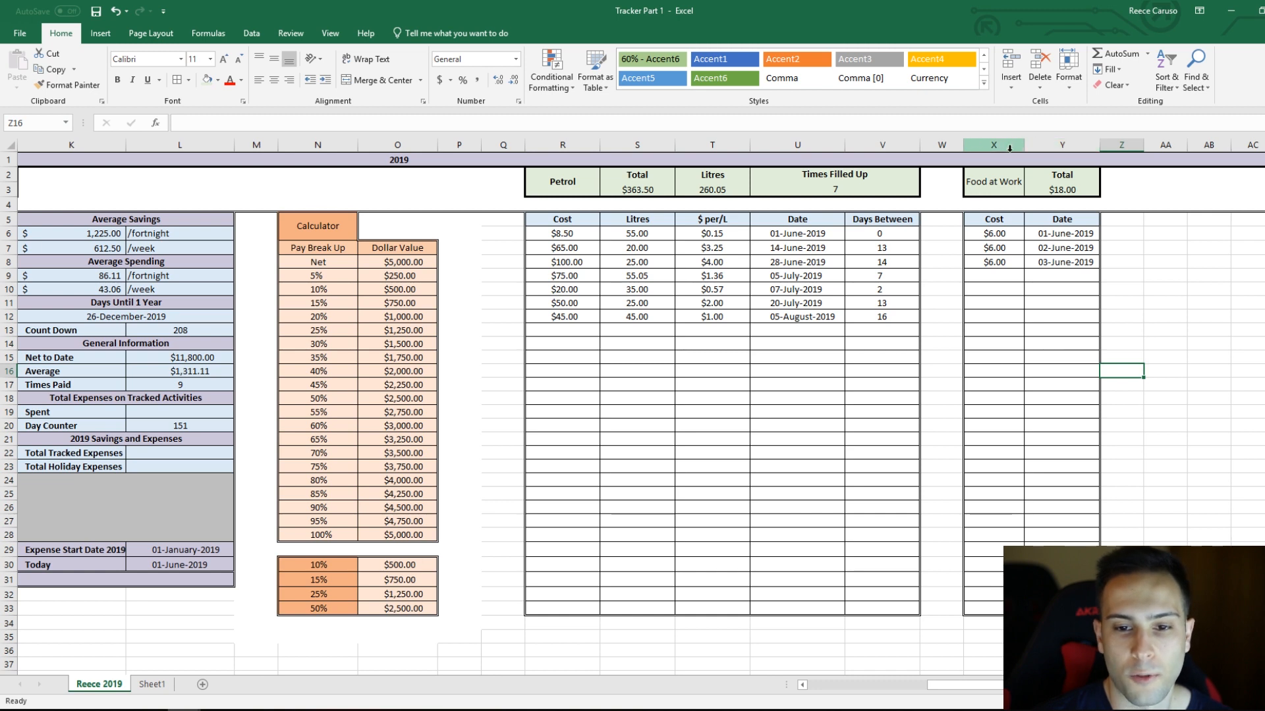
Step: Insert a column between the food table's Cost and Date columns and enter the header Description in Y5
right_click(1061, 145)
left_click(1091, 241)
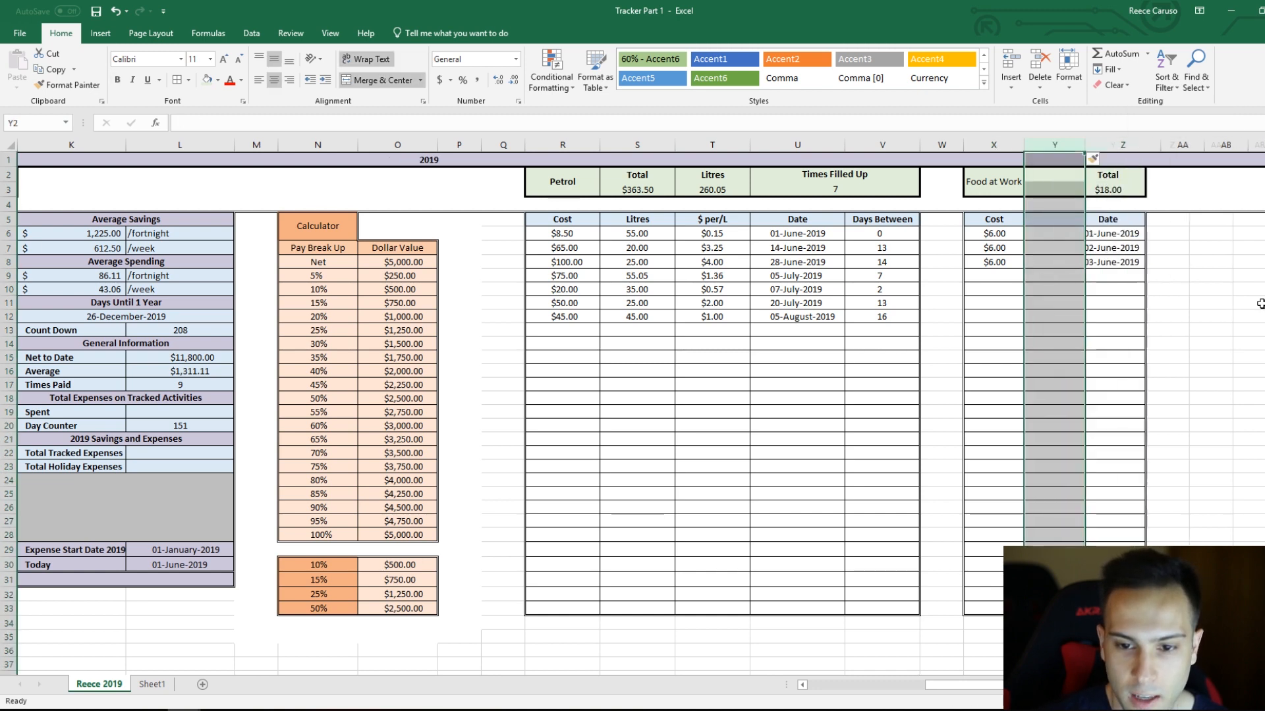
left_click(1054, 248)
double_click(1053, 177)
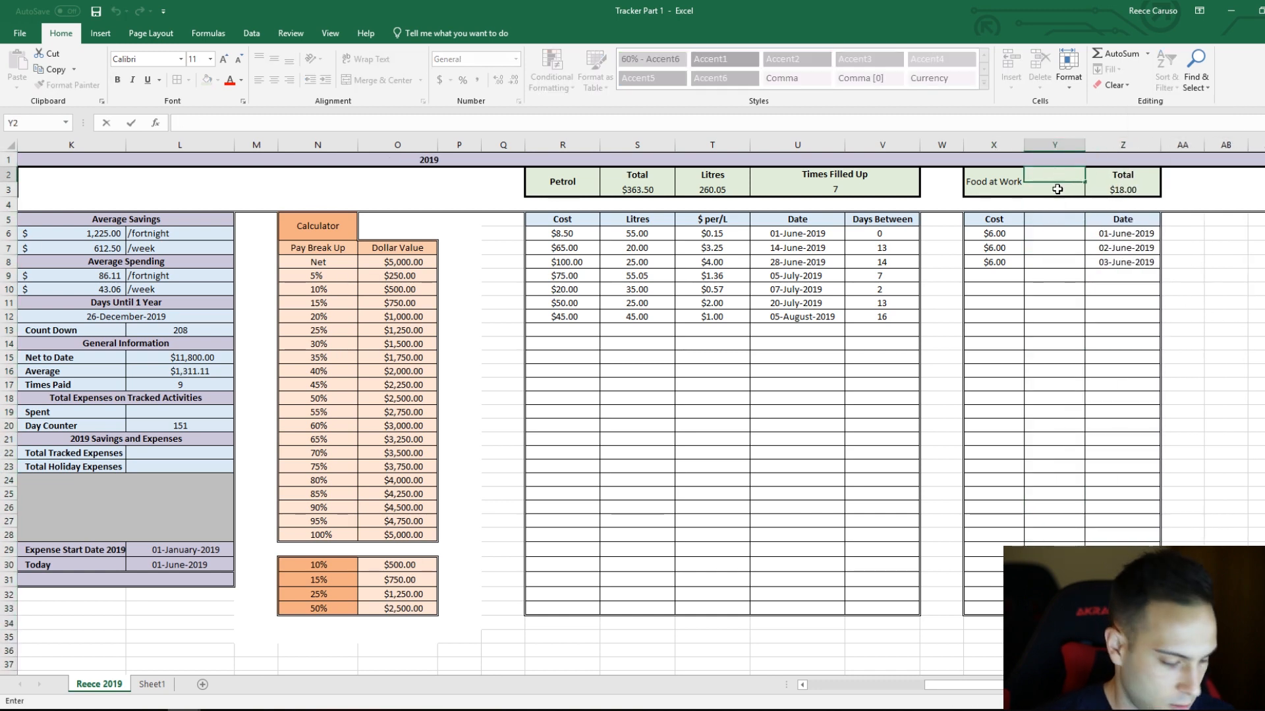
type("D")
left_click(1059, 218)
type("Descri")
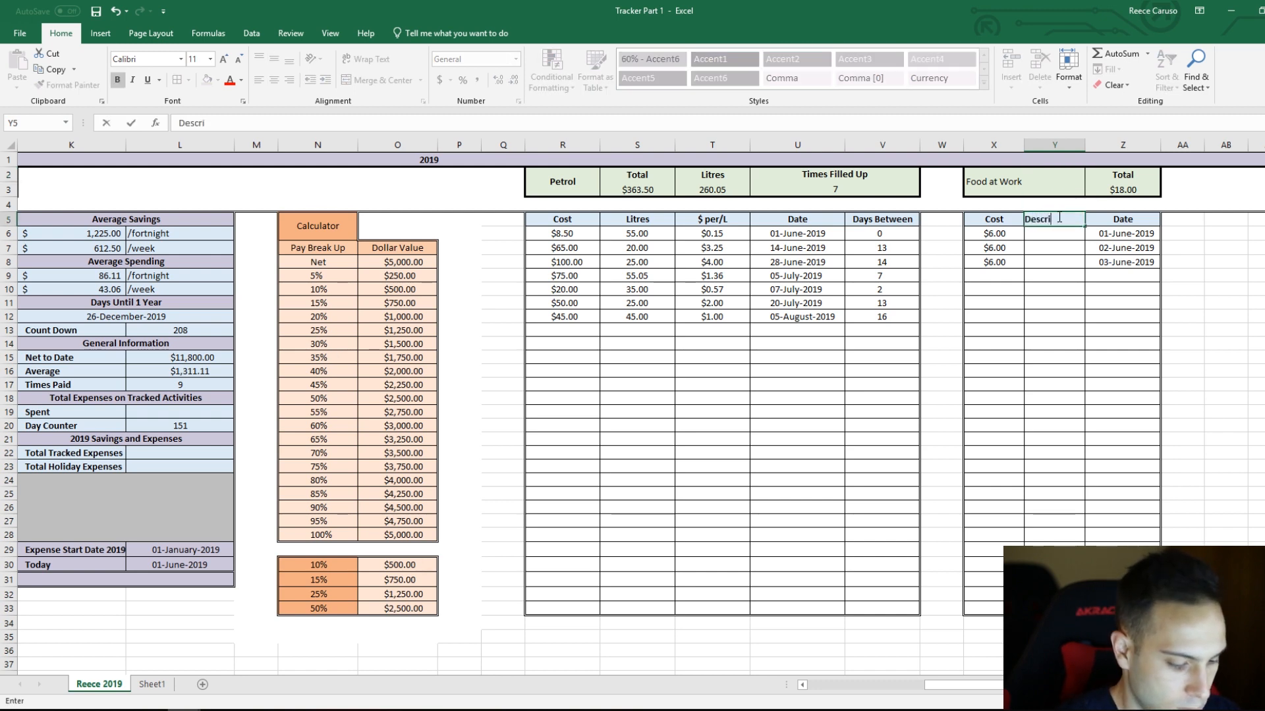
type("ption")
key("Return")
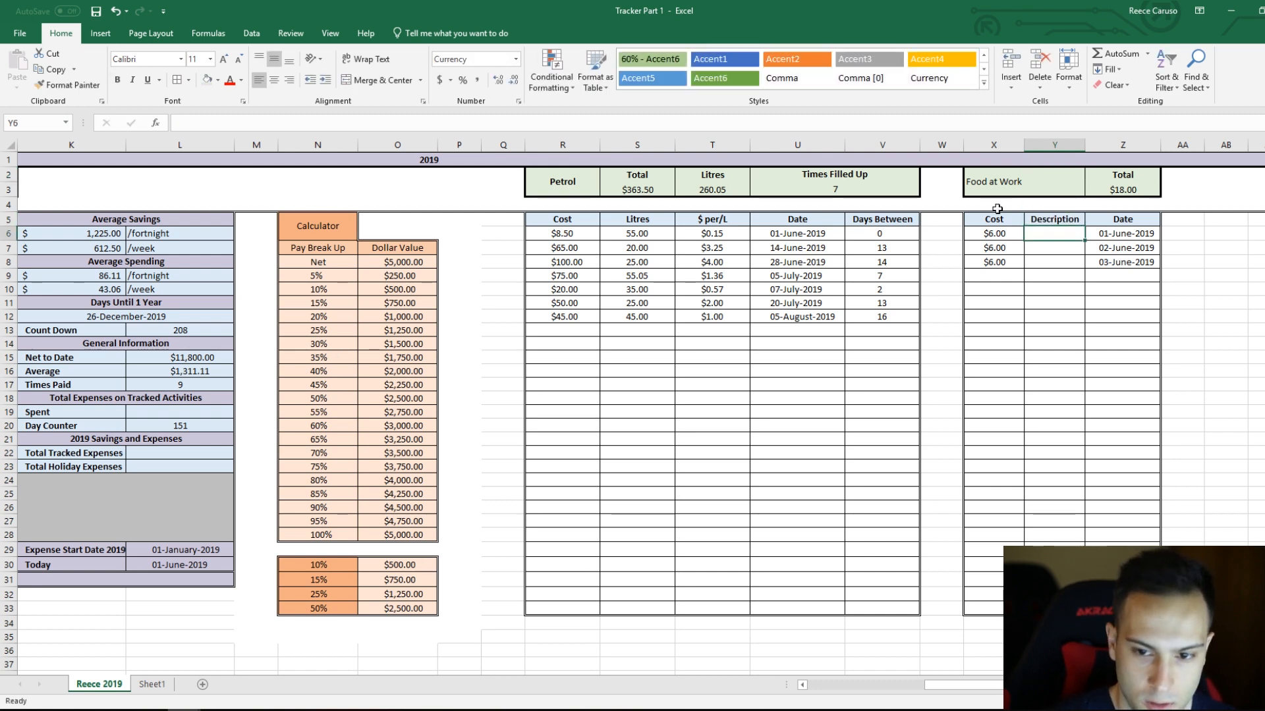
Step: Merge and centre the Food at Work title across columns X and Y above the table
left_click_drag(1014, 180, 1035, 179)
left_click(378, 80)
left_click(1122, 288)
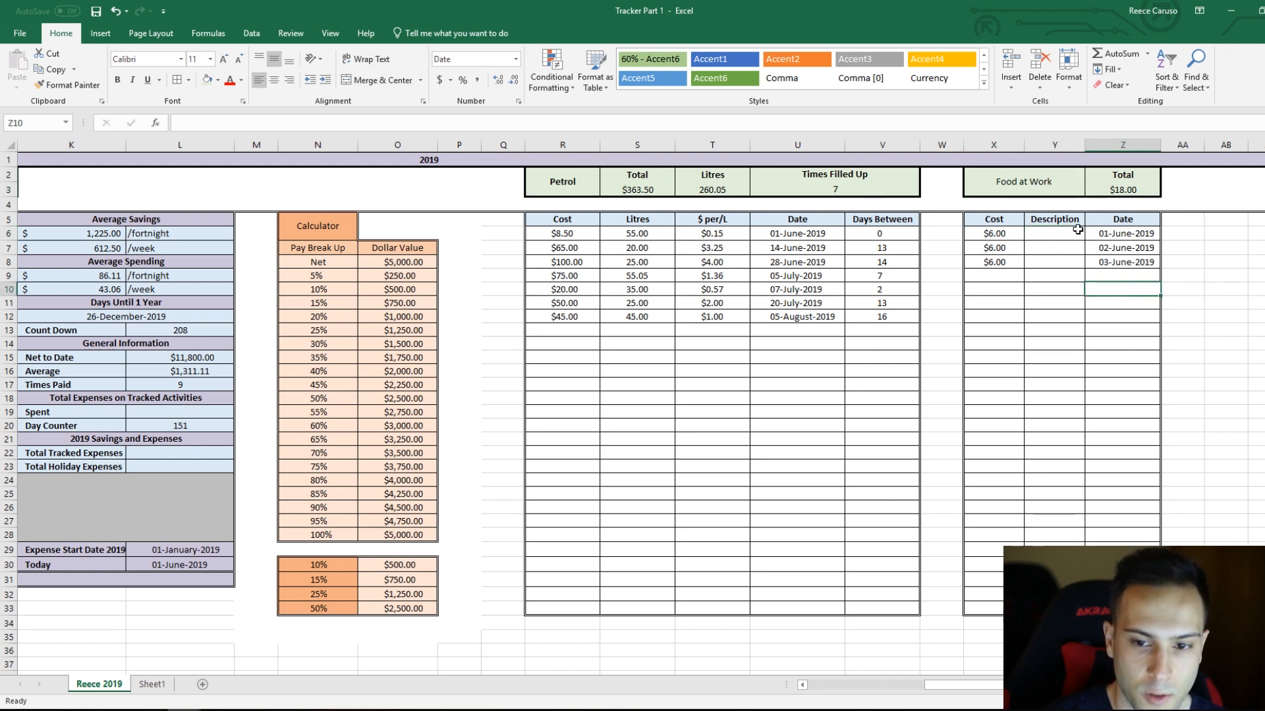
left_click(1045, 175)
left_click(1105, 318)
Step: Enter the description Coffee in each of the cells Y6, Y7 and Y8
left_click(1059, 237)
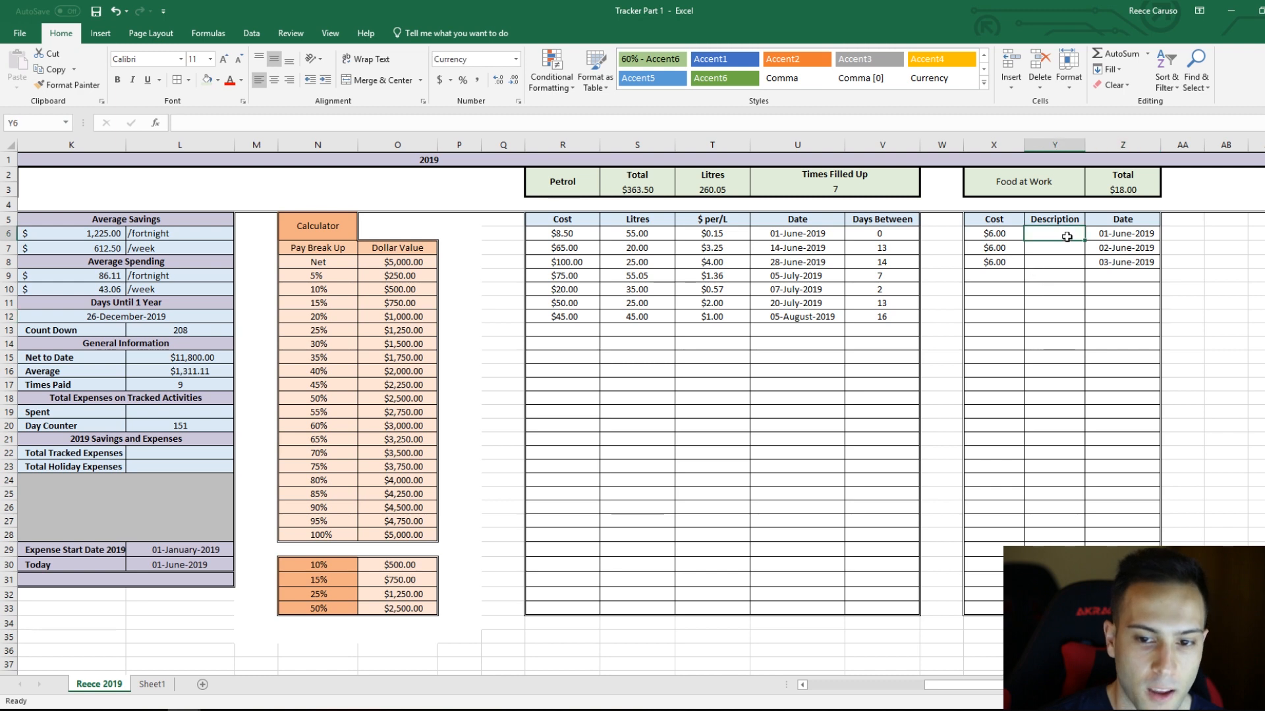
type("Coffee")
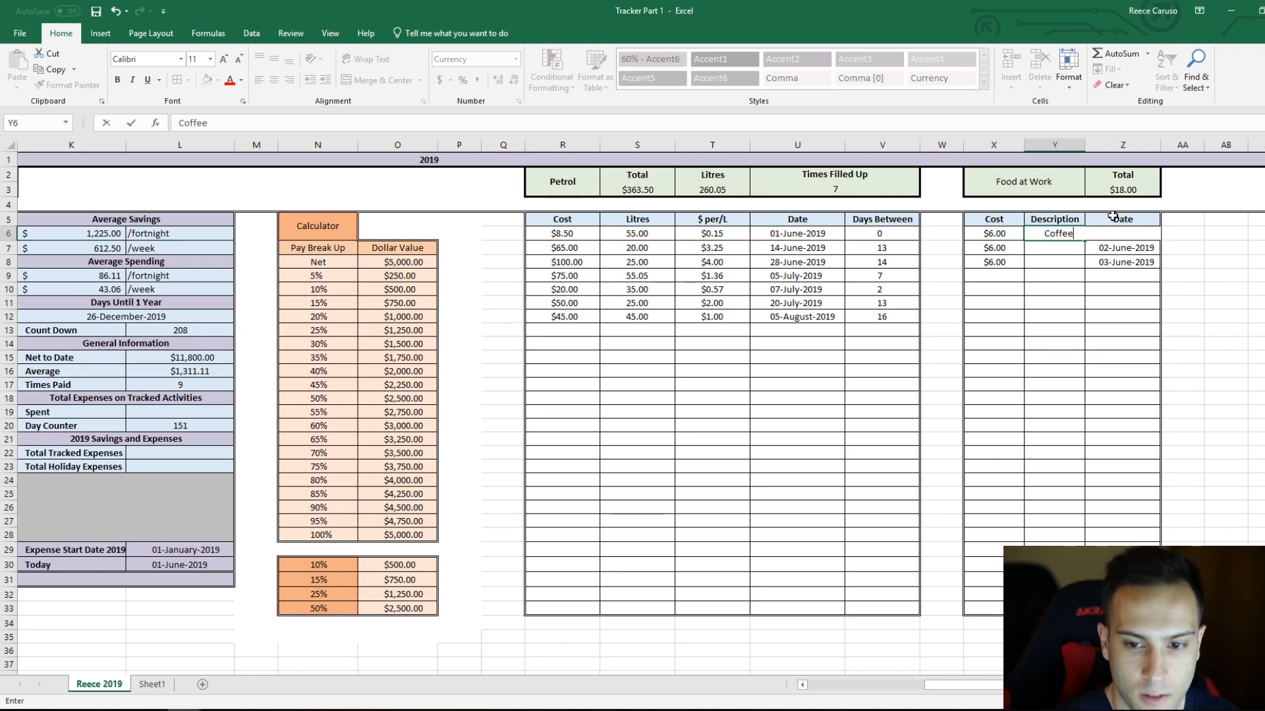
key("Return")
type("Coffee")
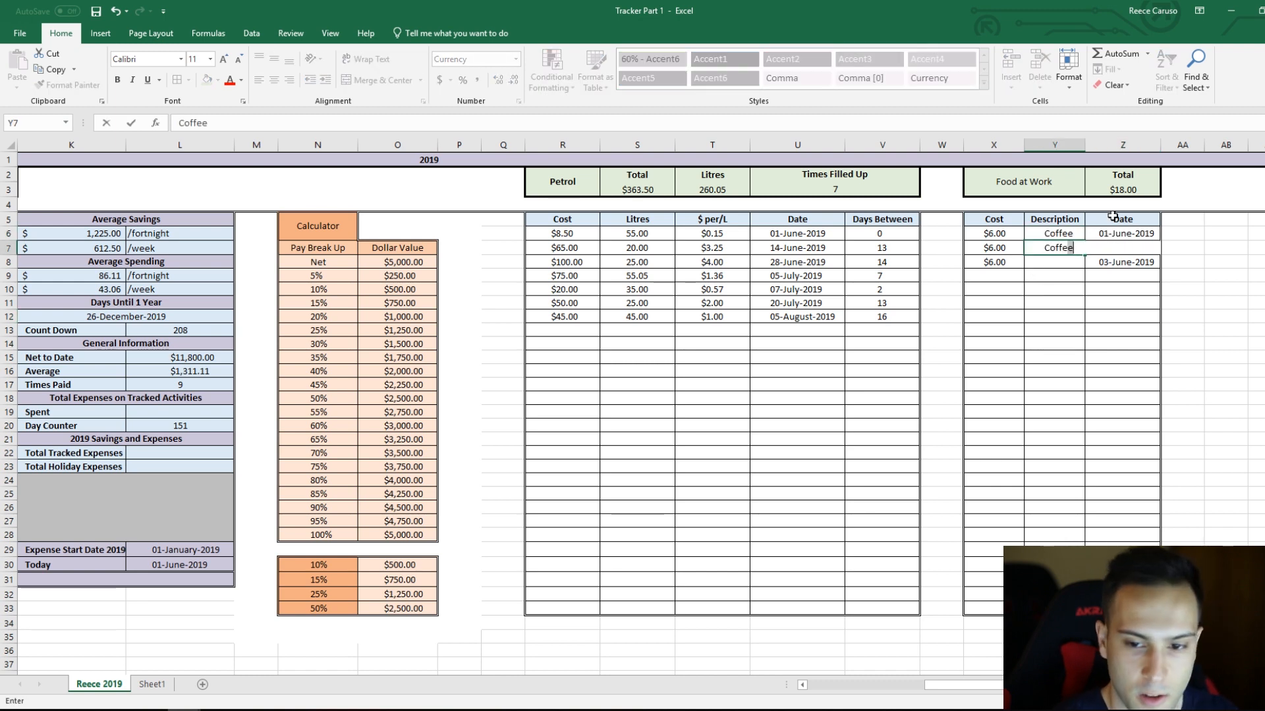
key("Return")
type("Coffee")
key("Return")
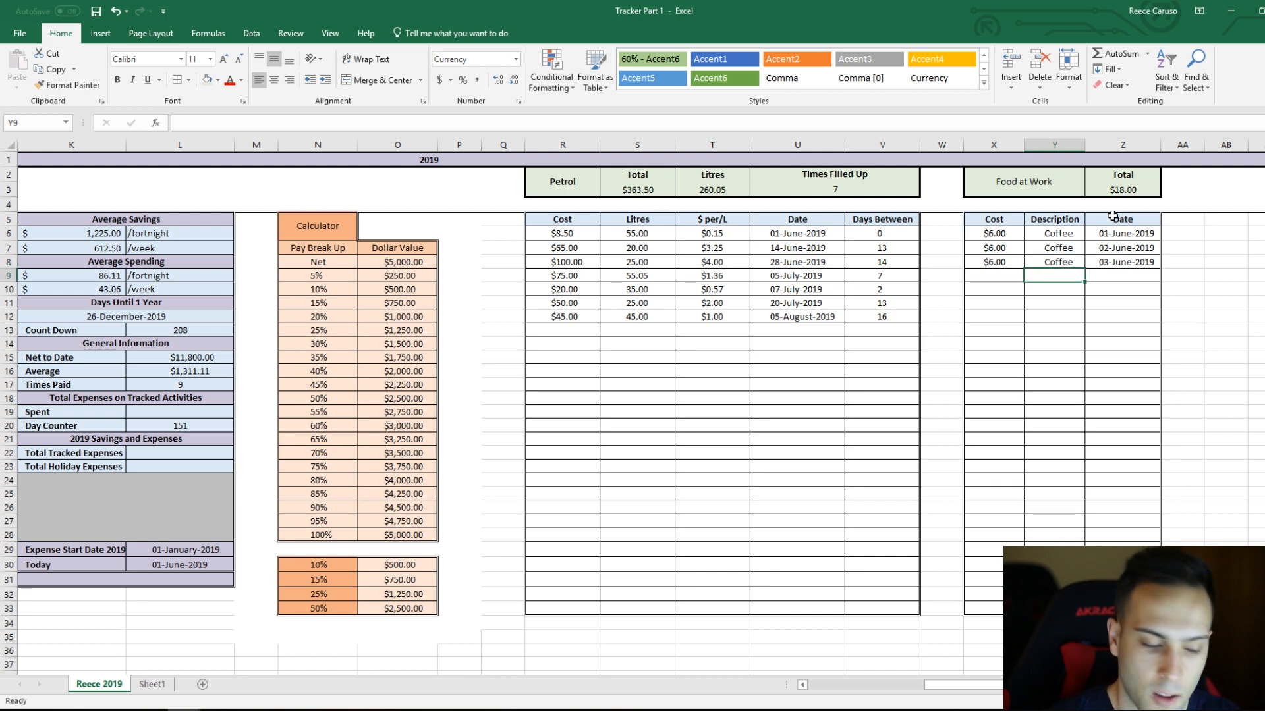
Step: Add a fourth food purchase in row 9 with the description Lunch, a cost of 22 and the date 4/6/19
type("Lunch")
key("Return")
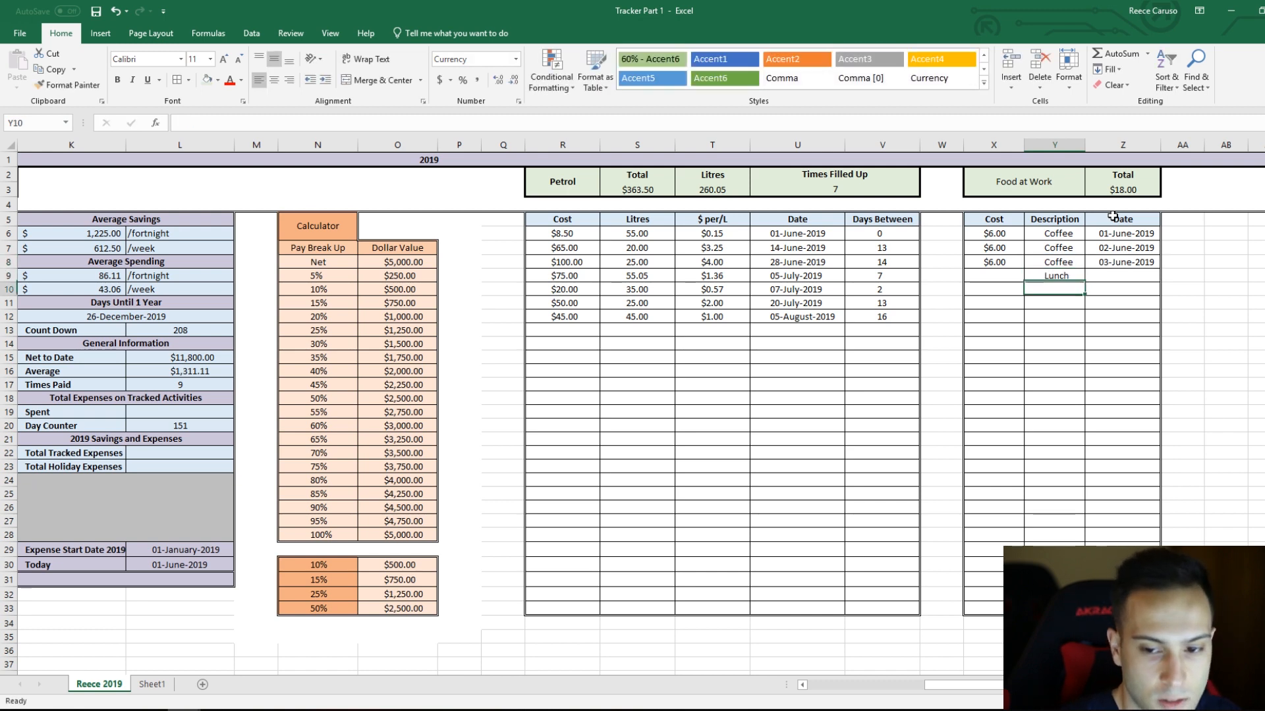
left_click(1011, 275)
type("22")
key("Return")
left_click(1133, 189)
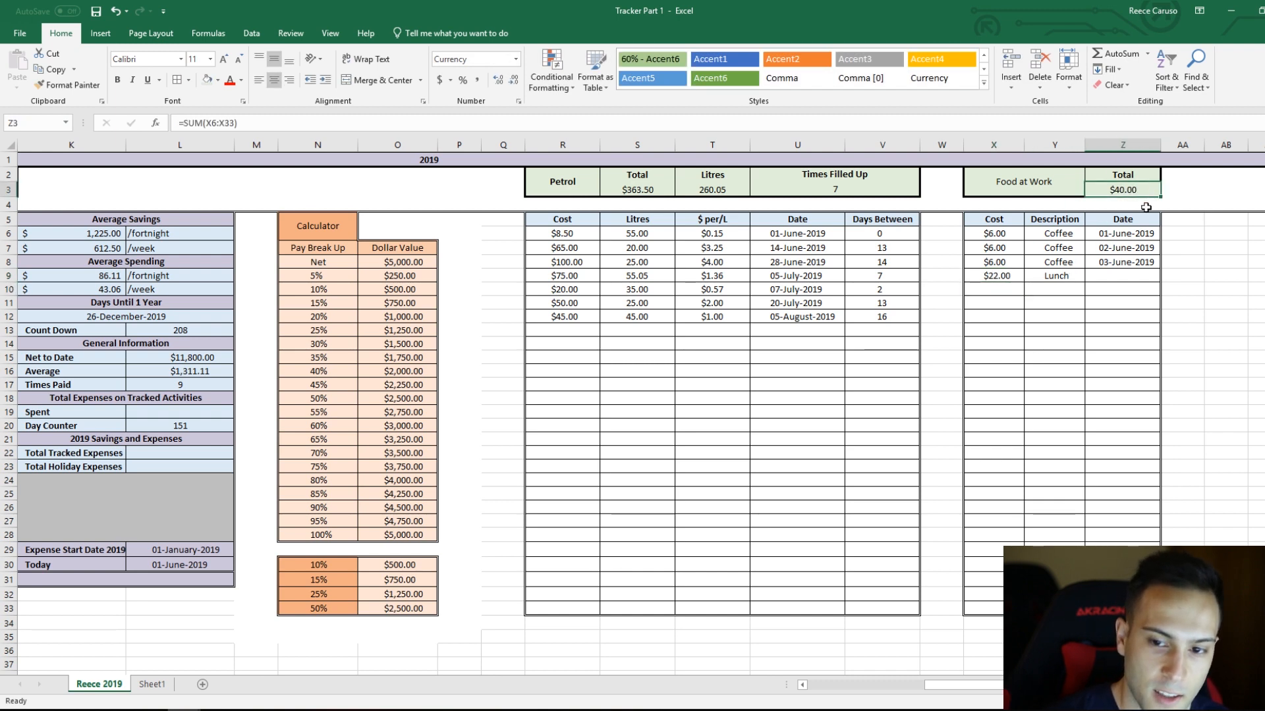
left_click(1118, 277)
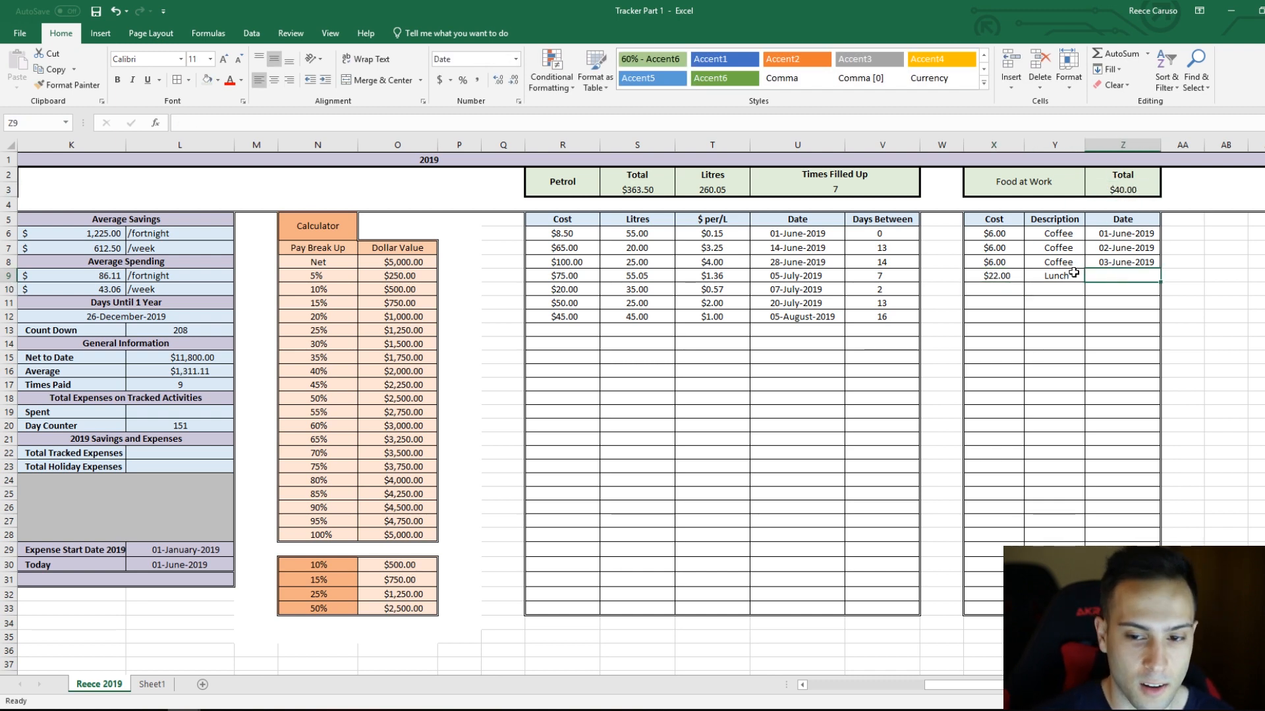
type("4/6/19")
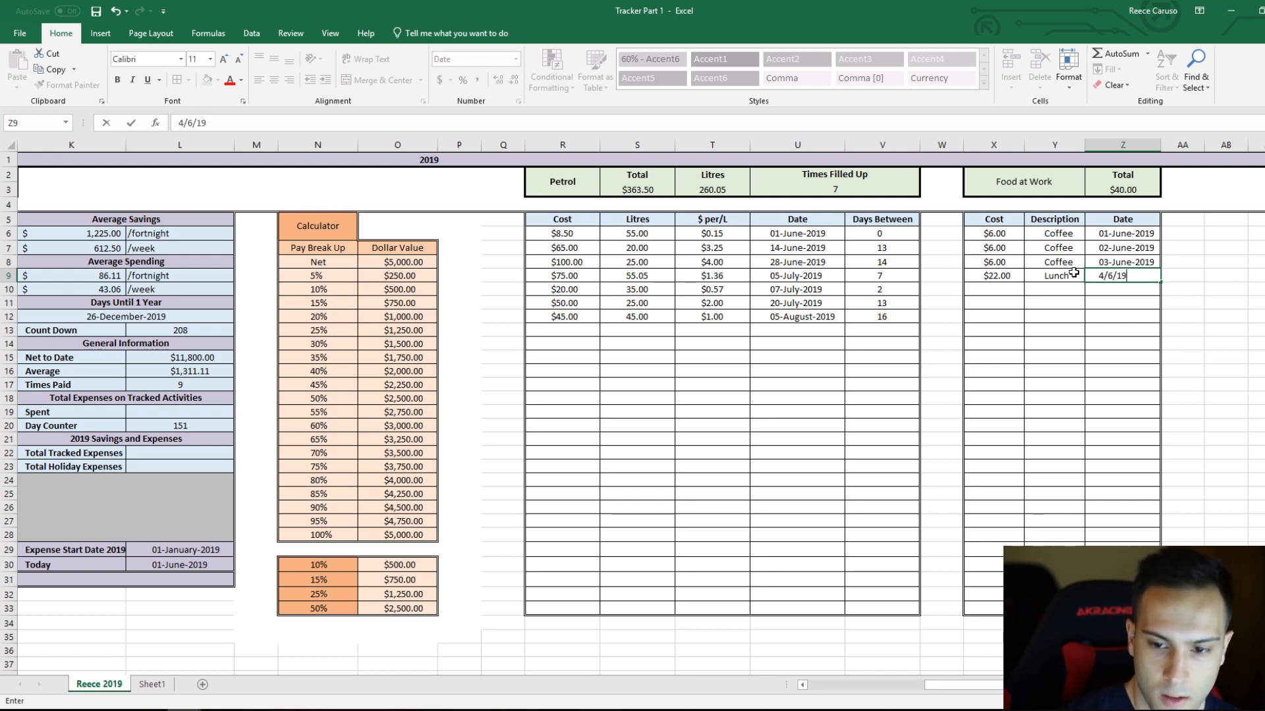
key("Return")
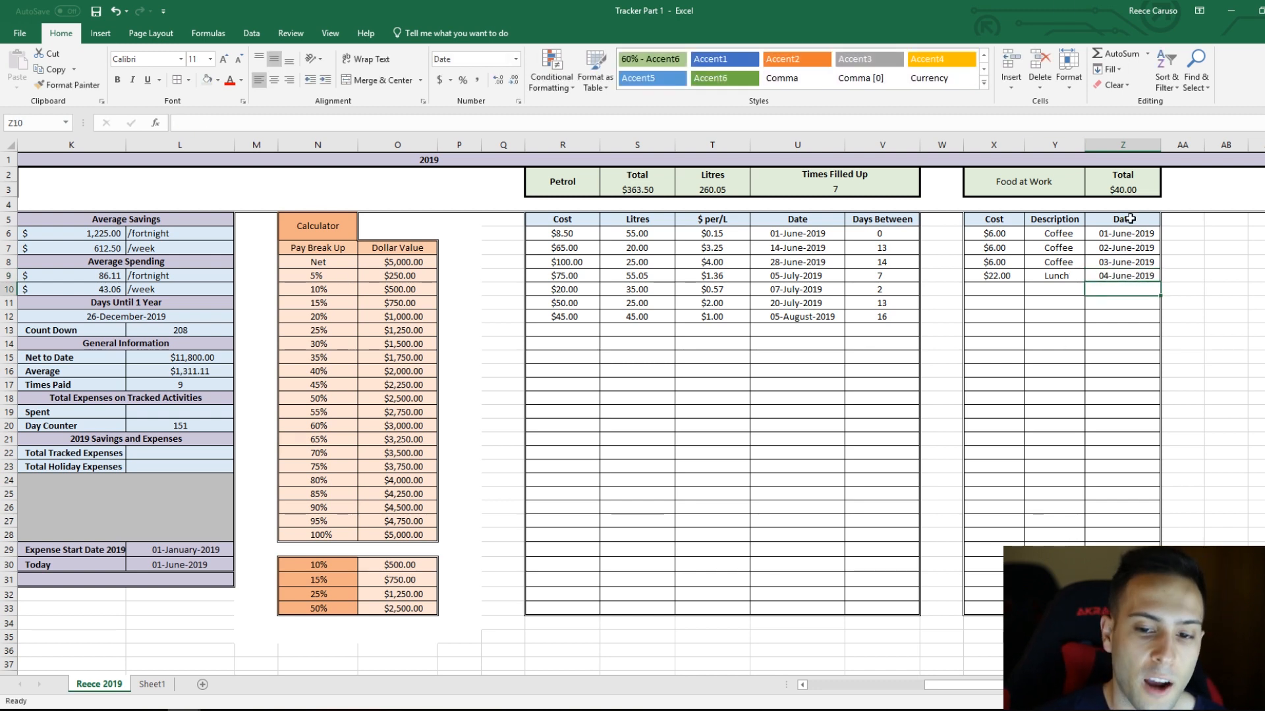
left_click_drag(1122, 233, 1142, 494)
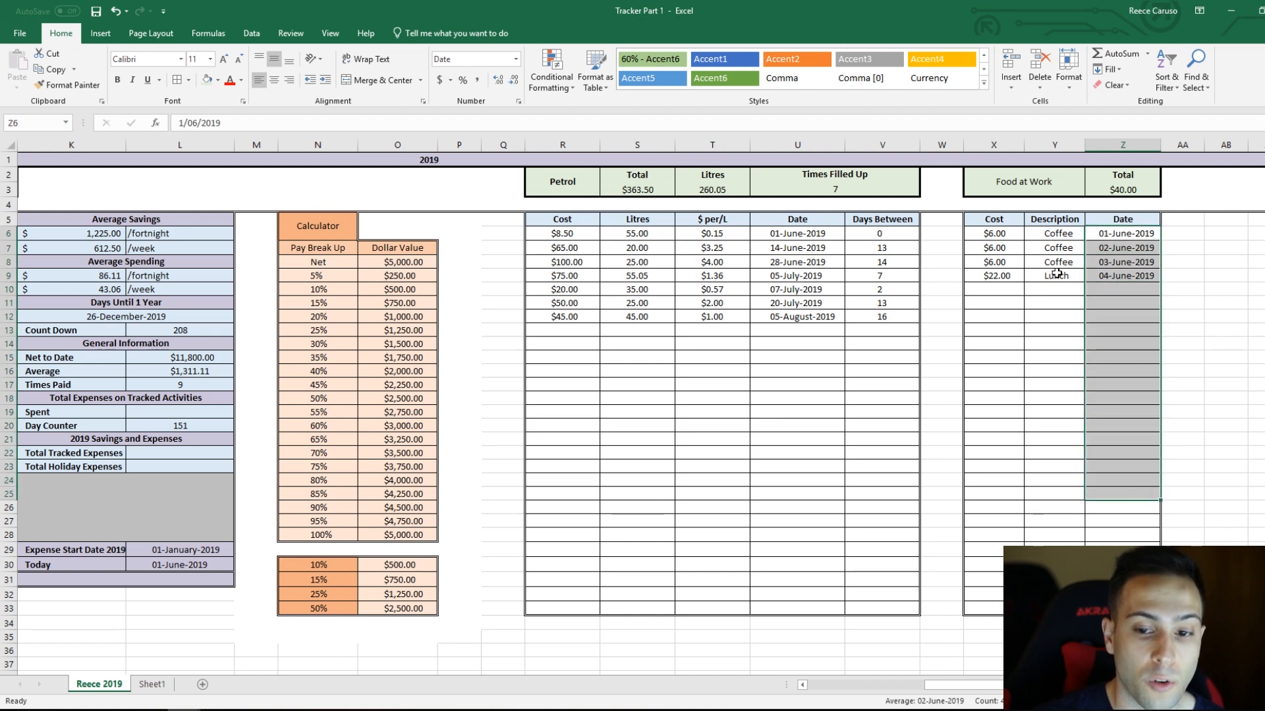
left_click(1057, 233)
left_click(1003, 276)
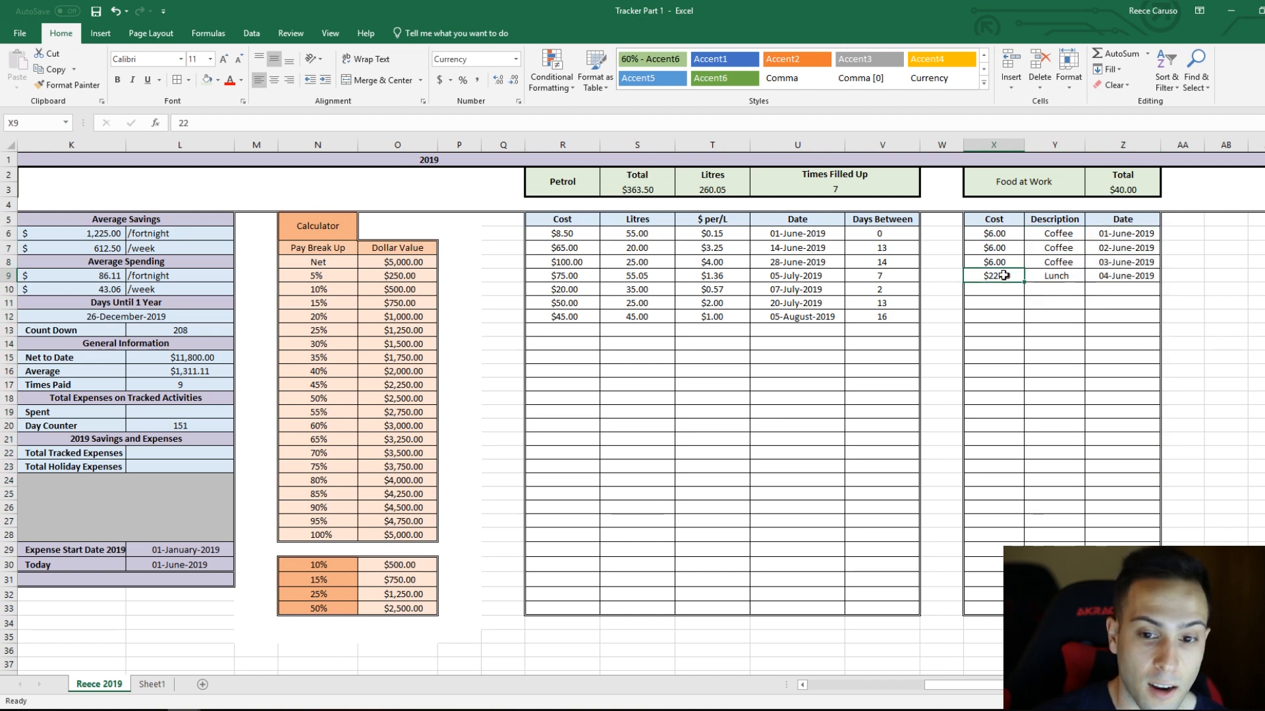
left_click_drag(1011, 238, 993, 345)
left_click(997, 384)
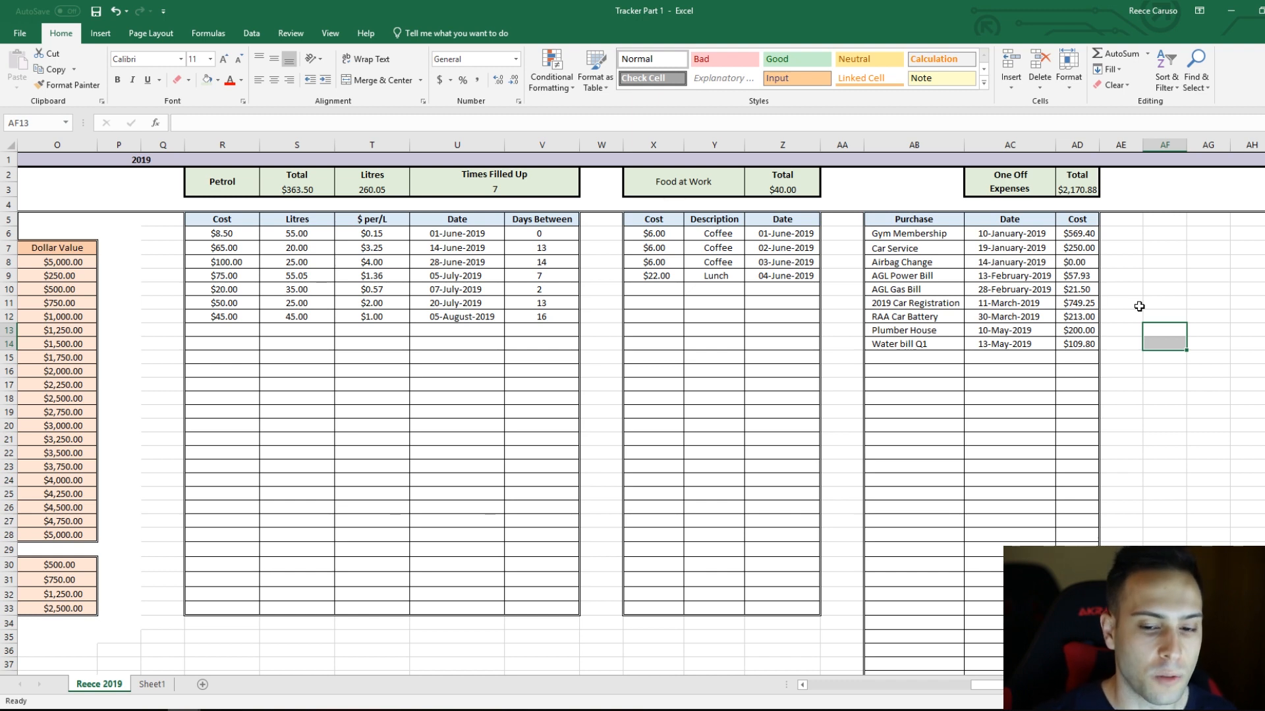
Step: Review the purchases, dates and costs listed in the One Off Expenses table, from Gym Membership to Water bill Q1
left_click(938, 190)
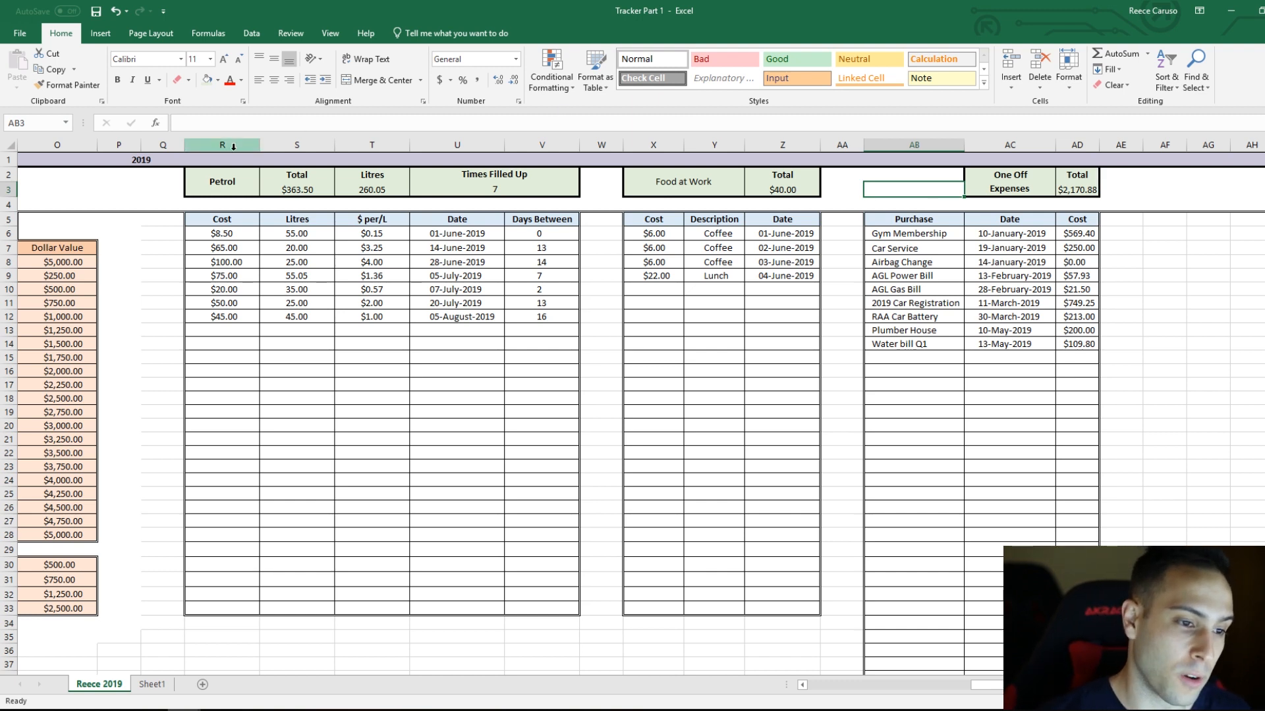
left_click_drag(231, 146, 359, 147)
left_click(360, 161)
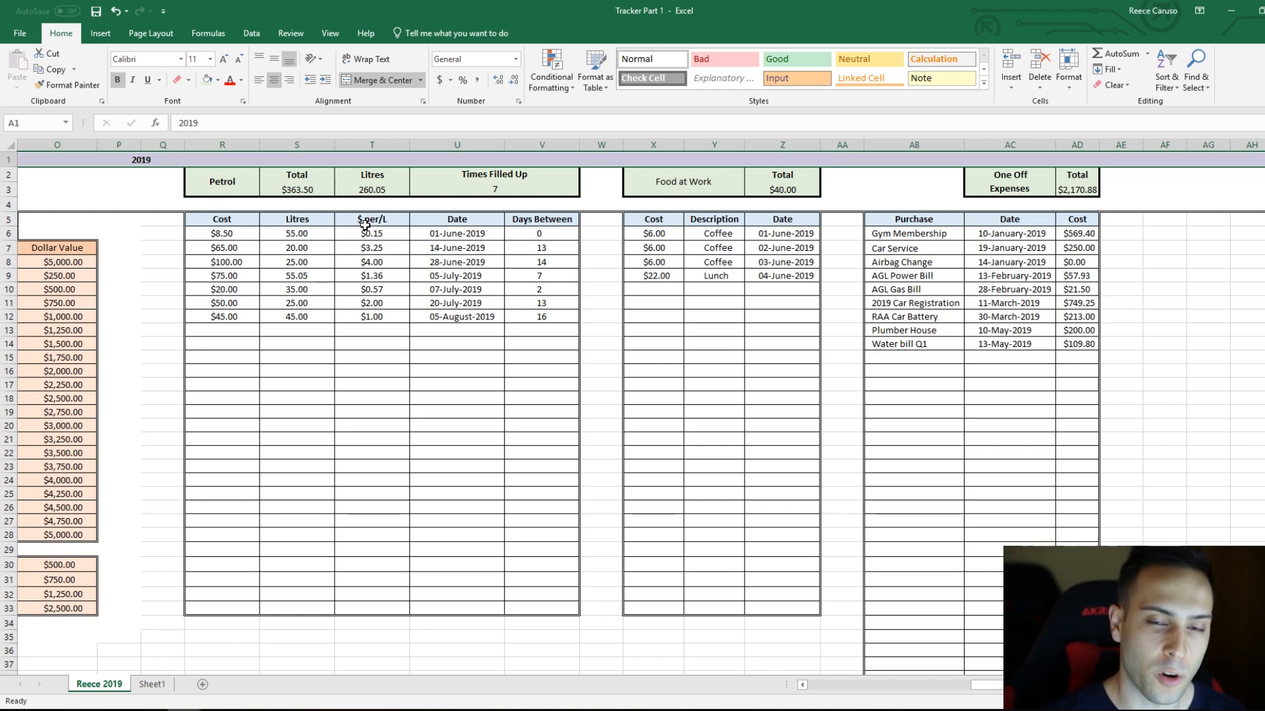
left_click(855, 274)
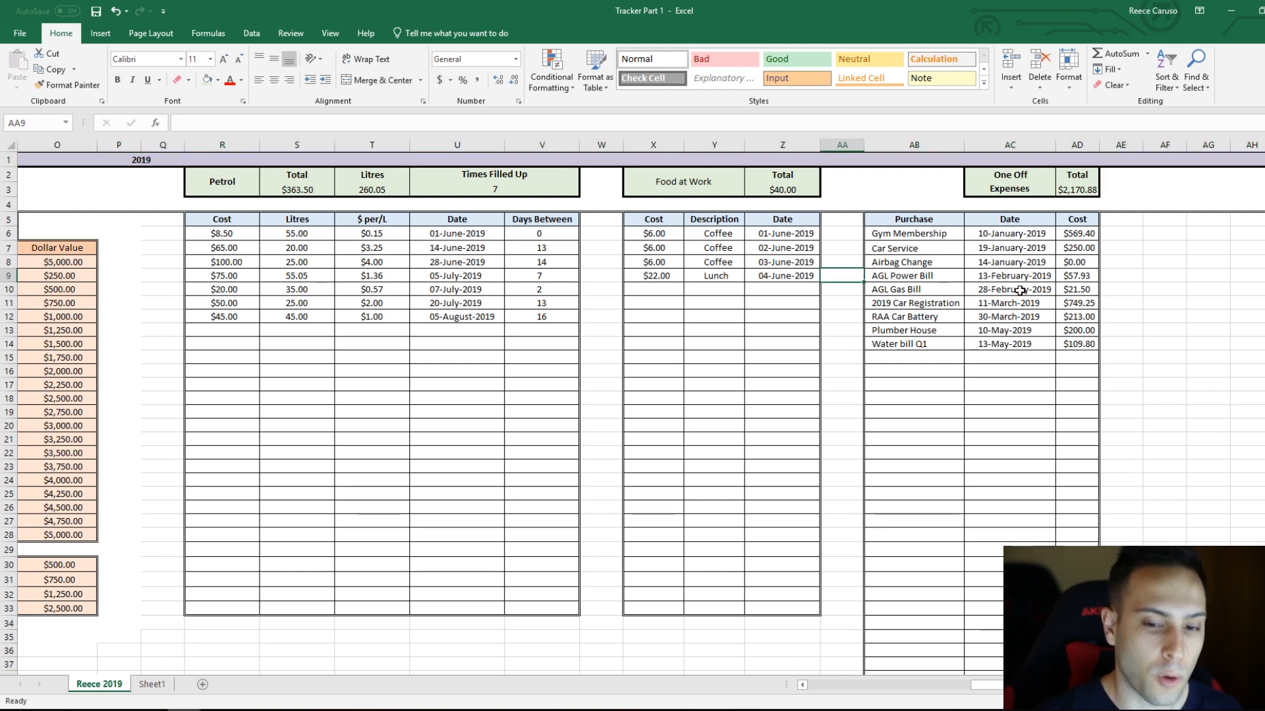
left_click(1047, 278)
left_click(1096, 232)
left_click(1121, 219)
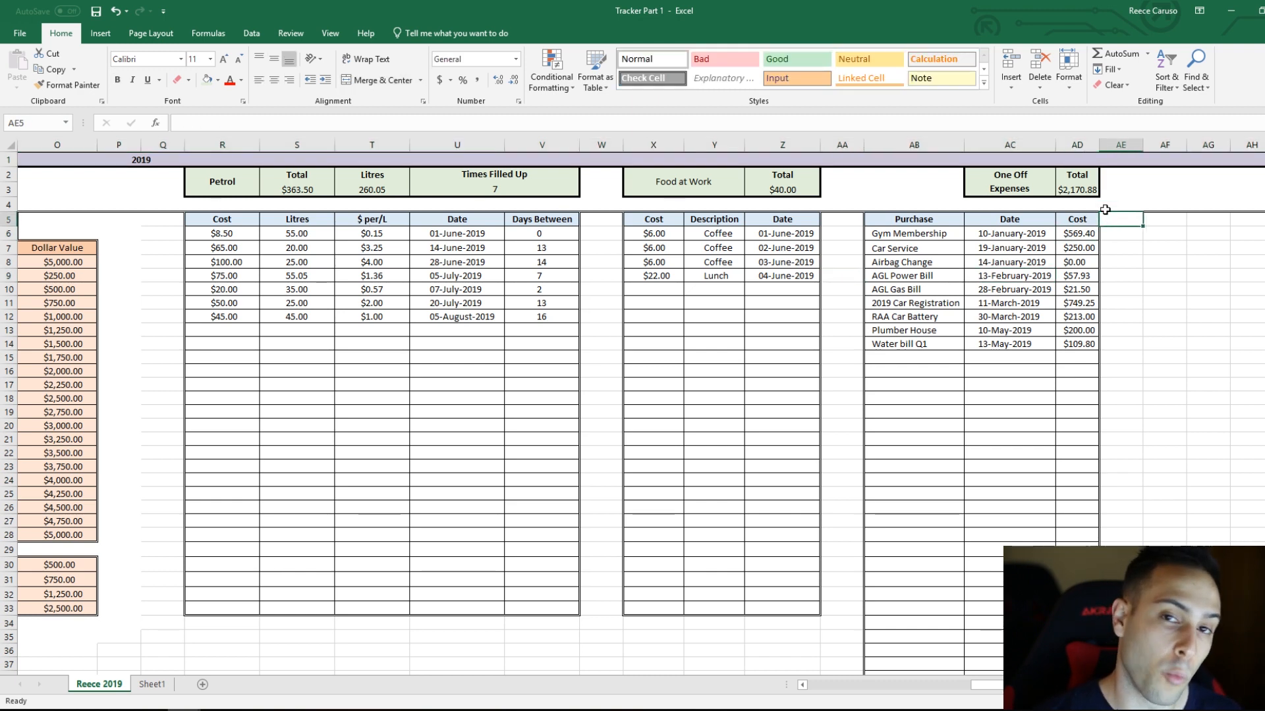
left_click(1080, 235)
left_click(1082, 248)
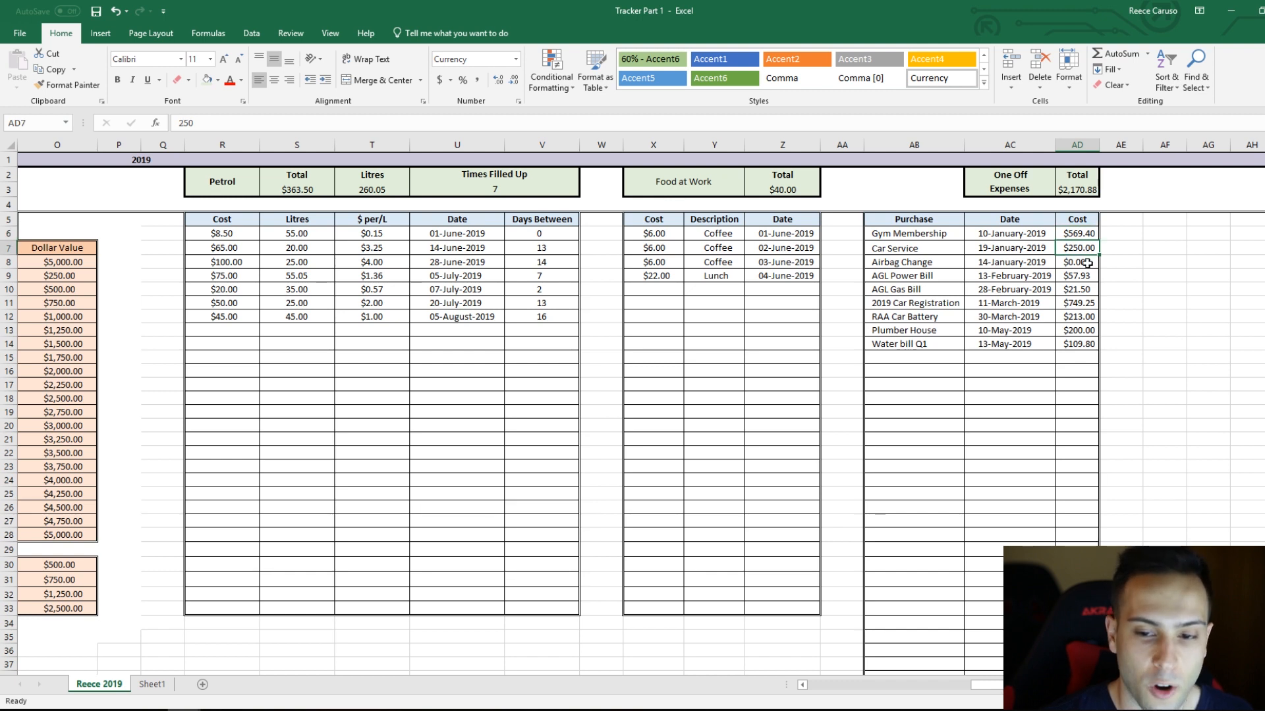
left_click(935, 234)
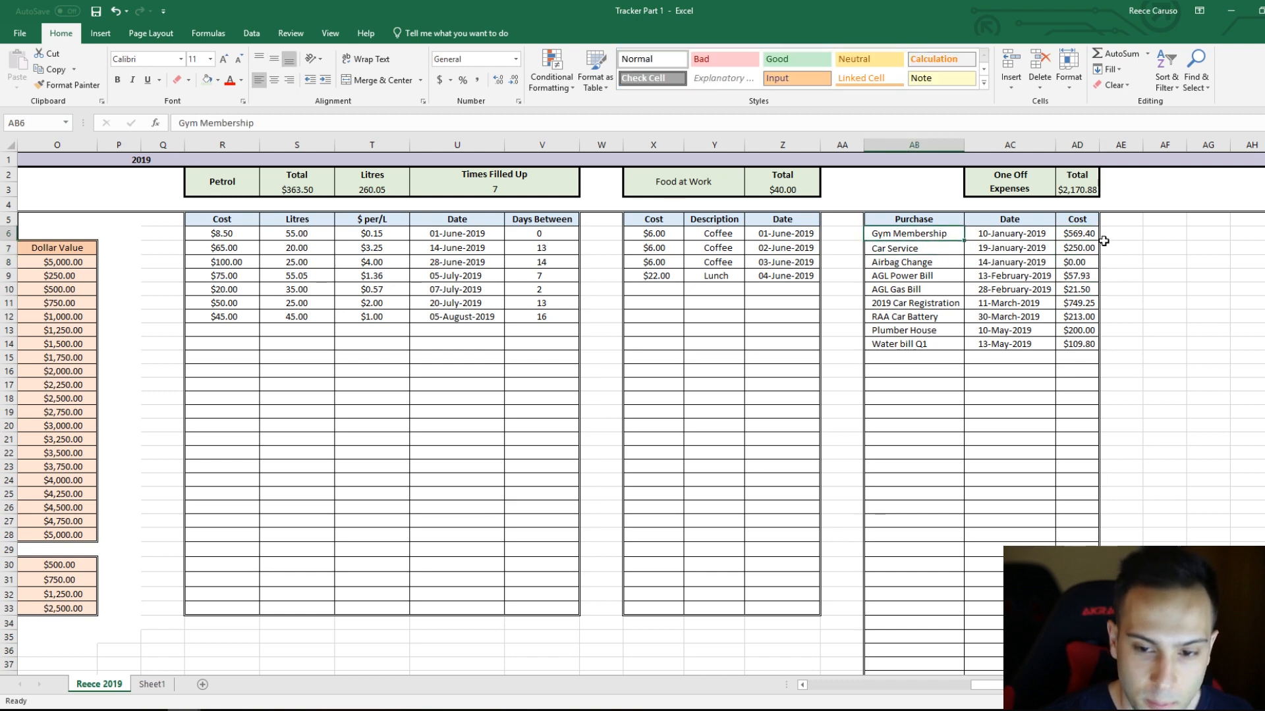
left_click(1080, 236)
left_click(935, 260)
left_click(1071, 249)
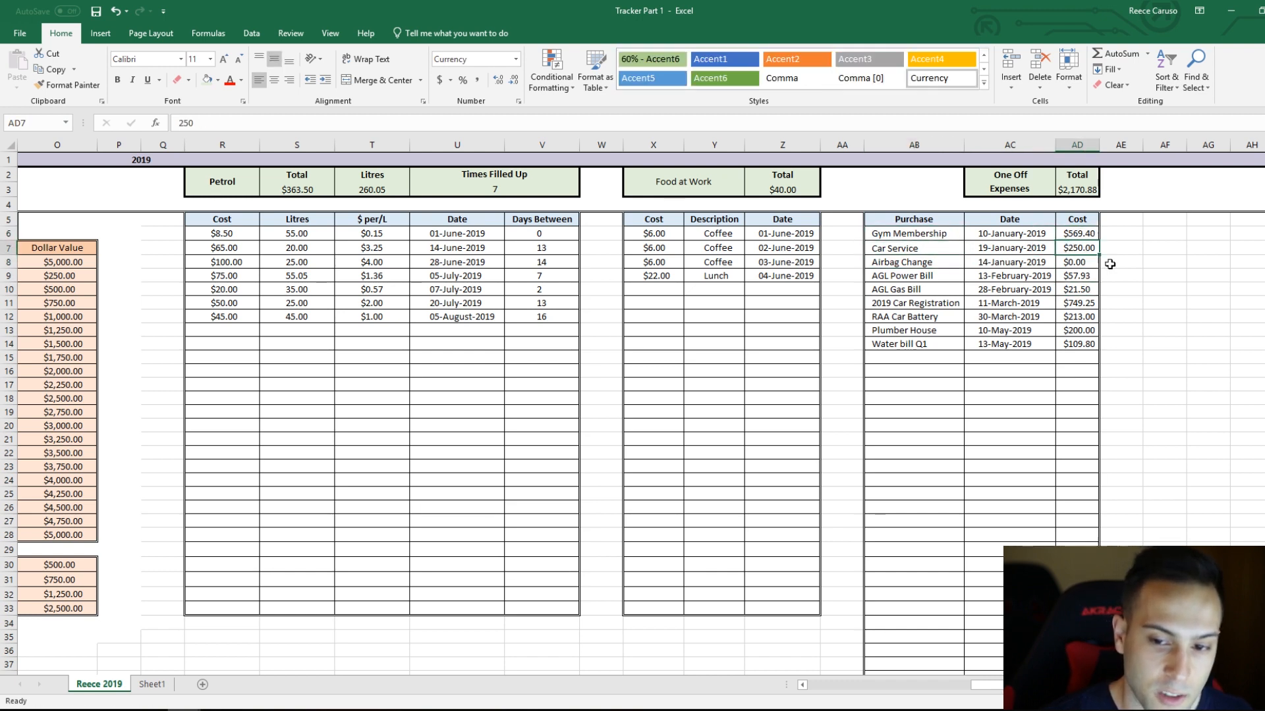
left_click(936, 303)
left_click(1087, 305)
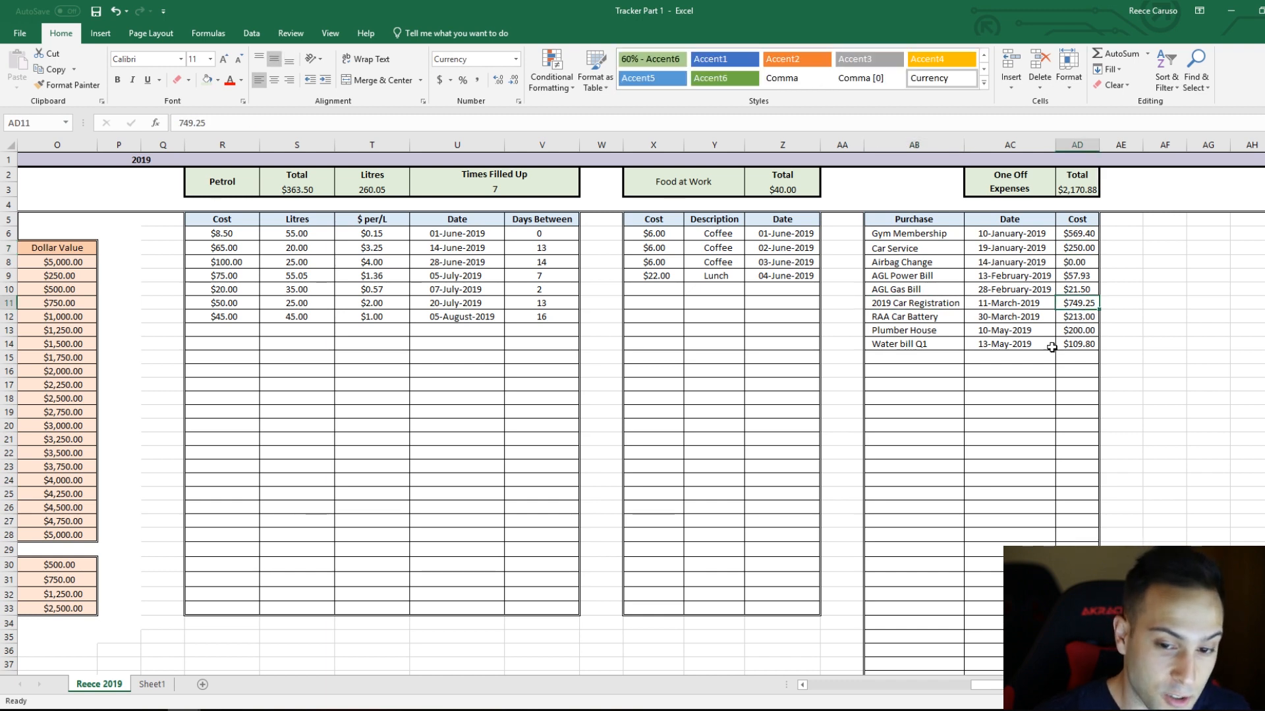
left_click(933, 317)
left_click(1080, 321)
left_click(904, 335)
left_click(1073, 332)
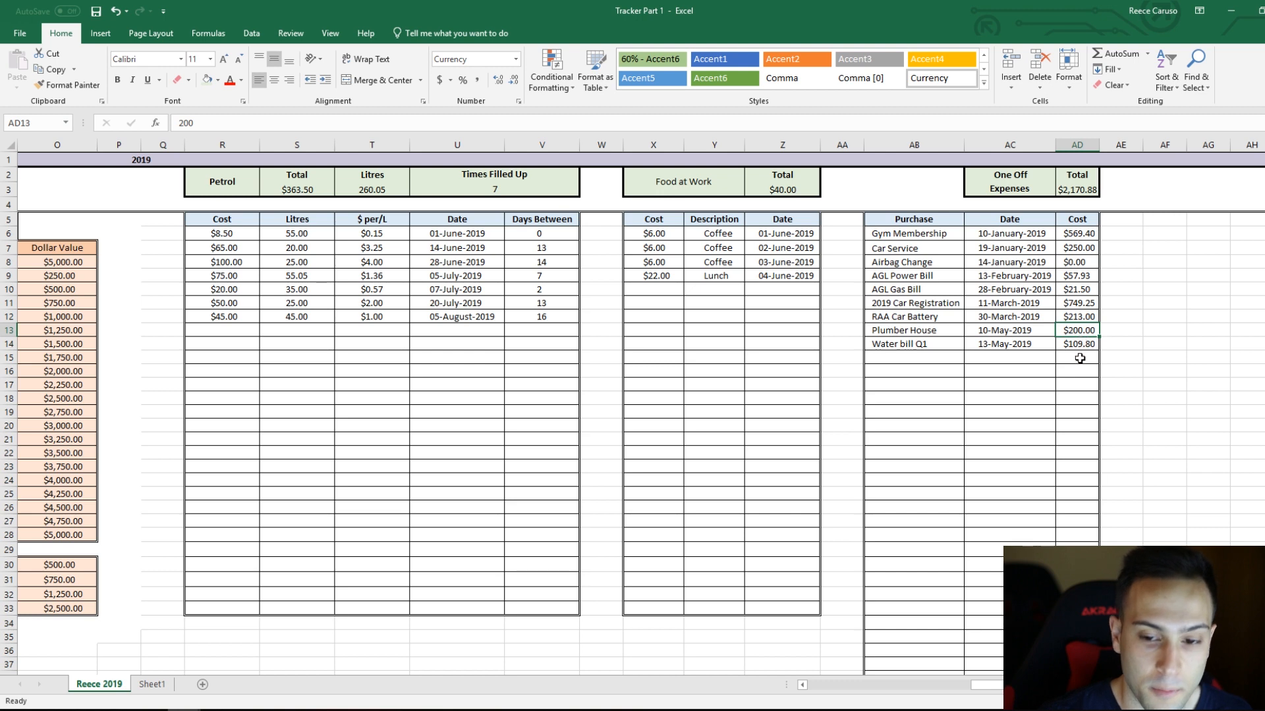
left_click(929, 349)
left_click(1070, 342)
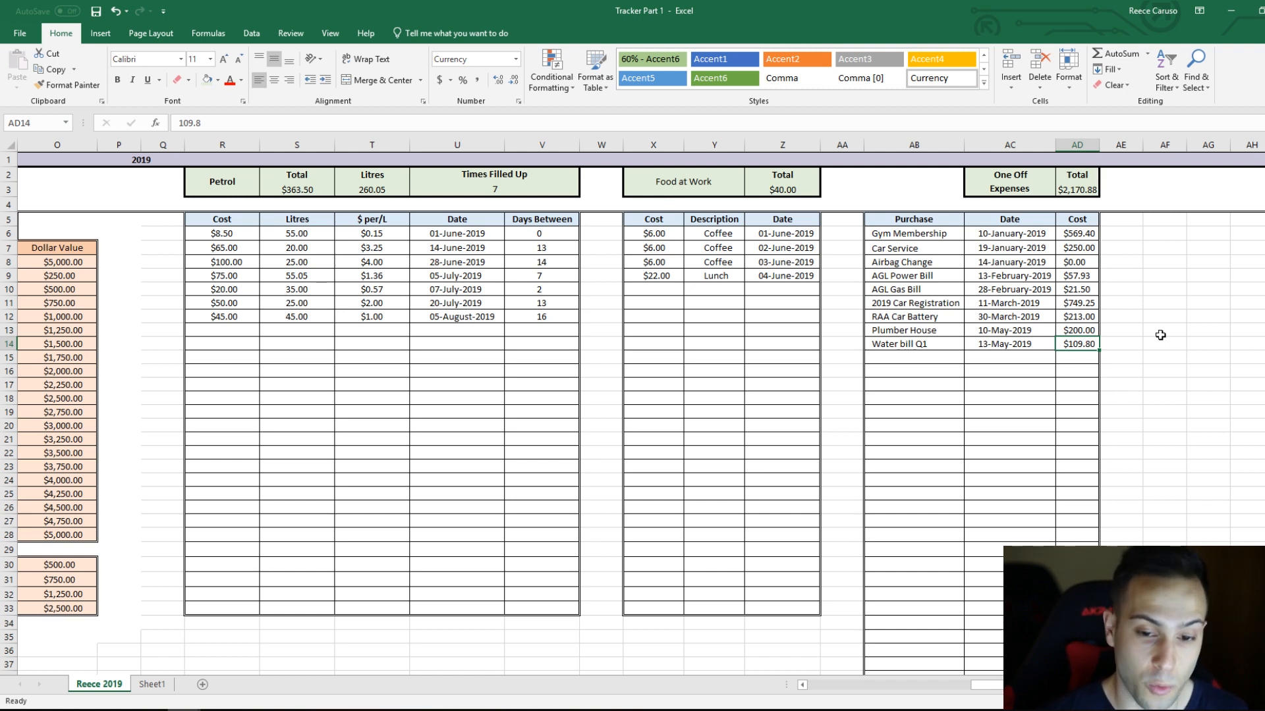
left_click_drag(905, 234, 1076, 343)
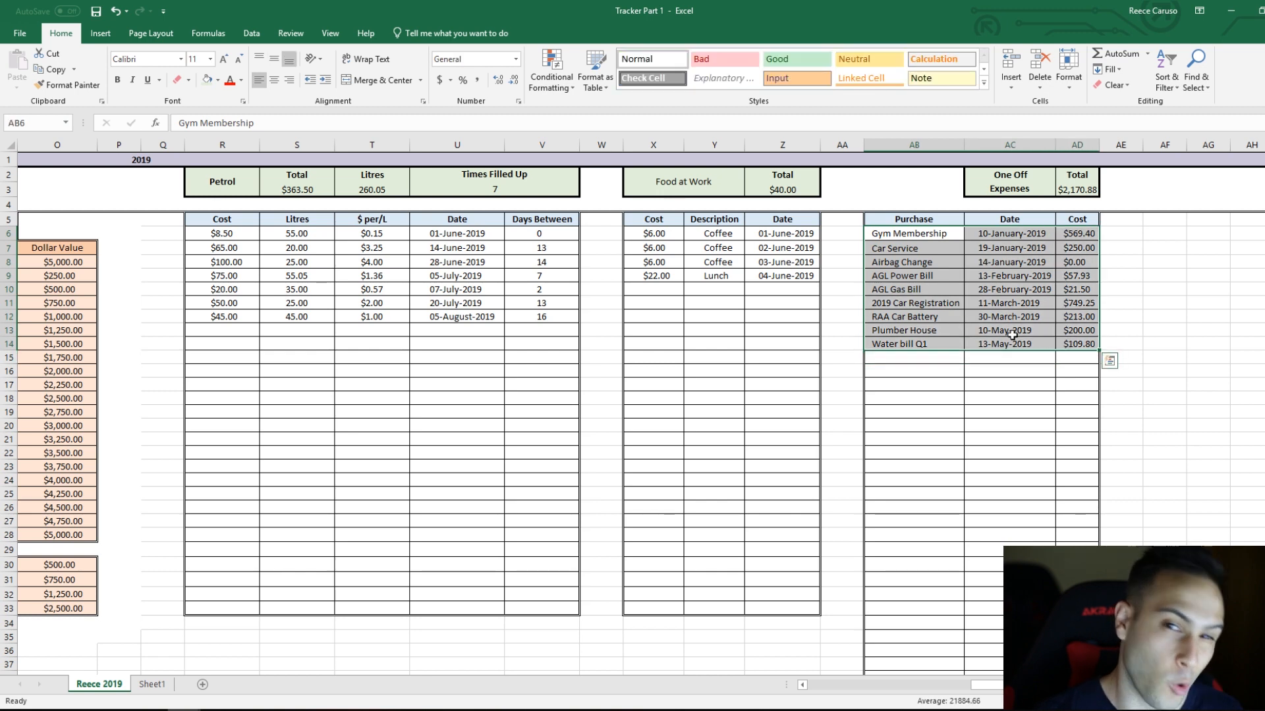
left_click(931, 343)
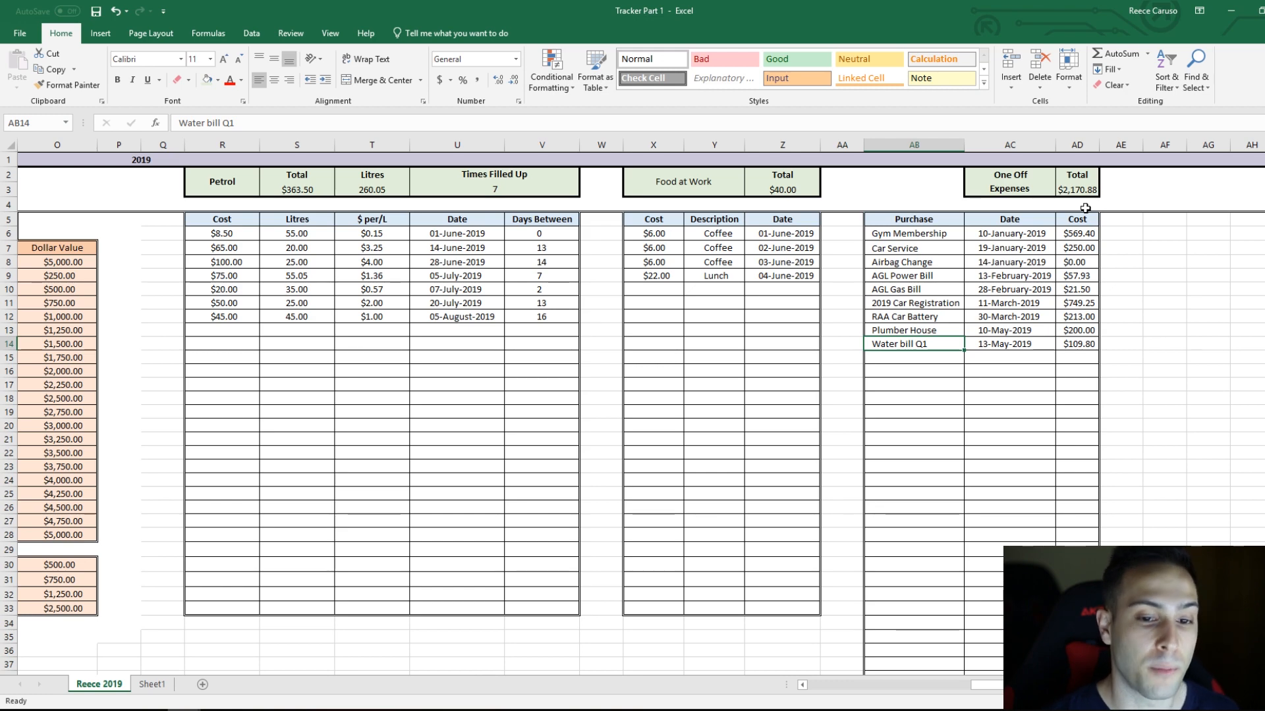
Step: Enter =SUM(S3,Z3,AD3) in Spent cell L19 to add the Petrol, Food at Work and One Off Expenses totals
left_click_drag(998, 686, 941, 693)
left_click(252, 399)
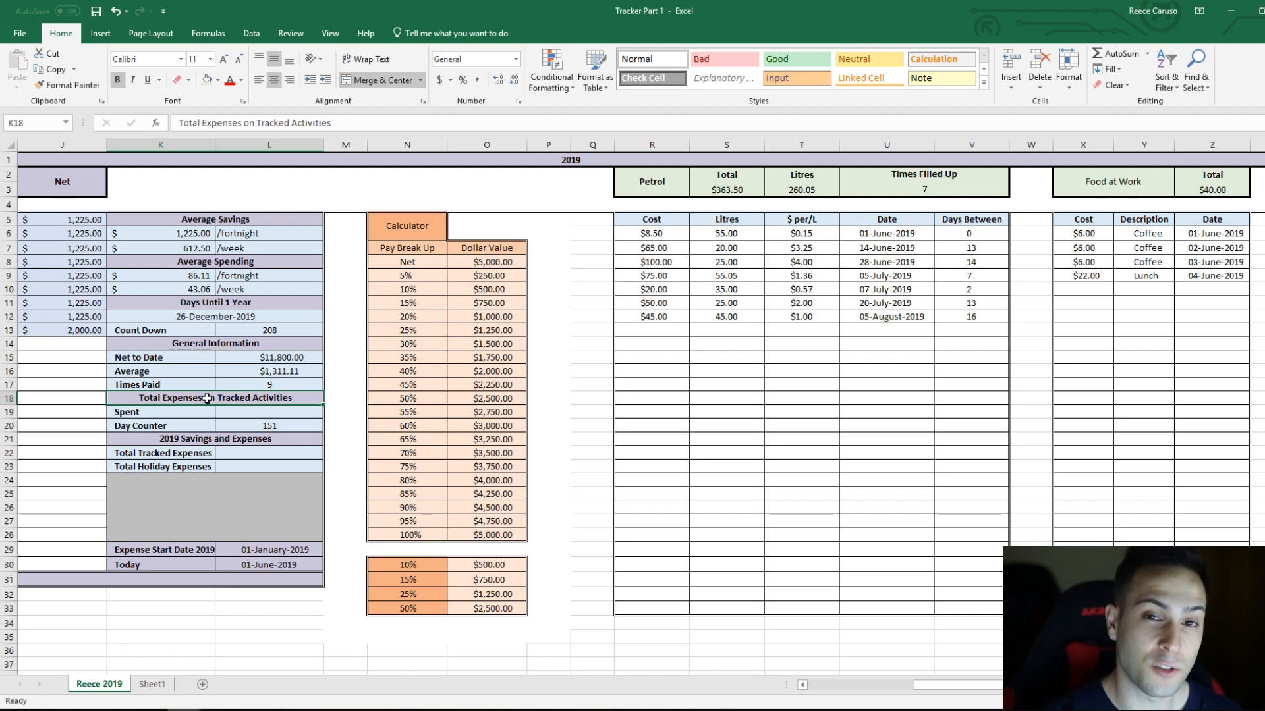
left_click(170, 412)
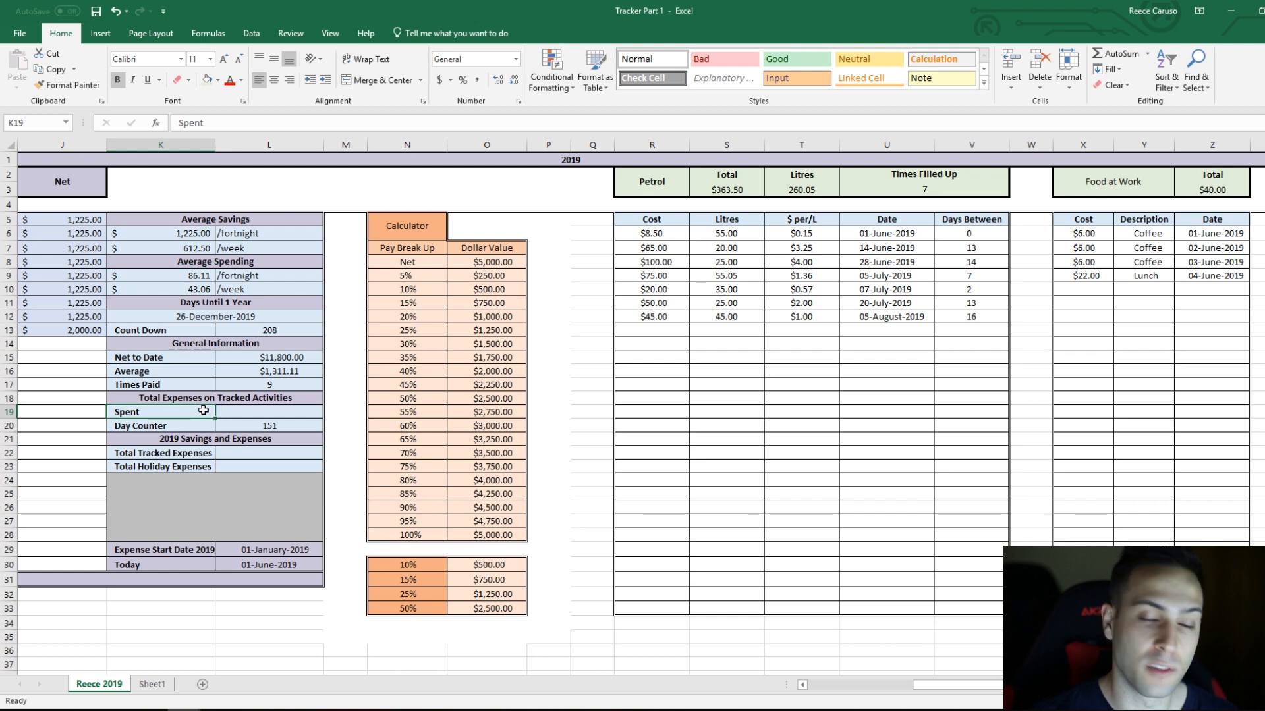
left_click(232, 417)
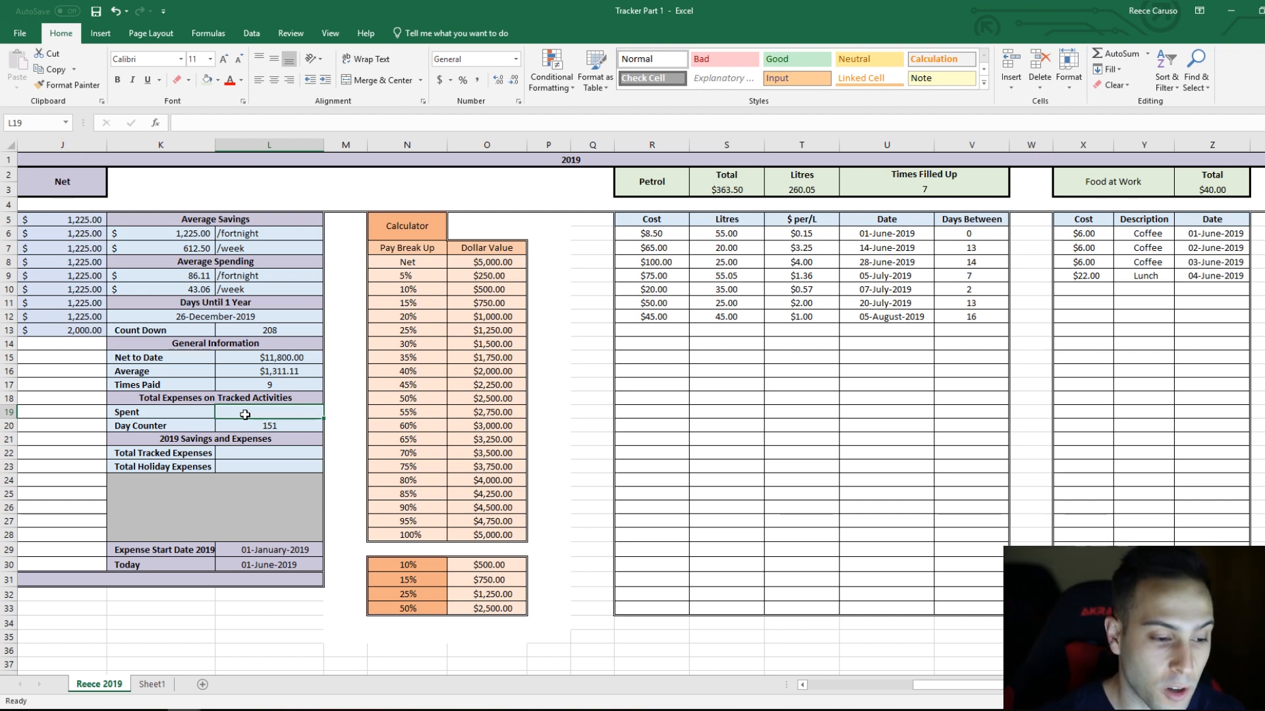
type("=")
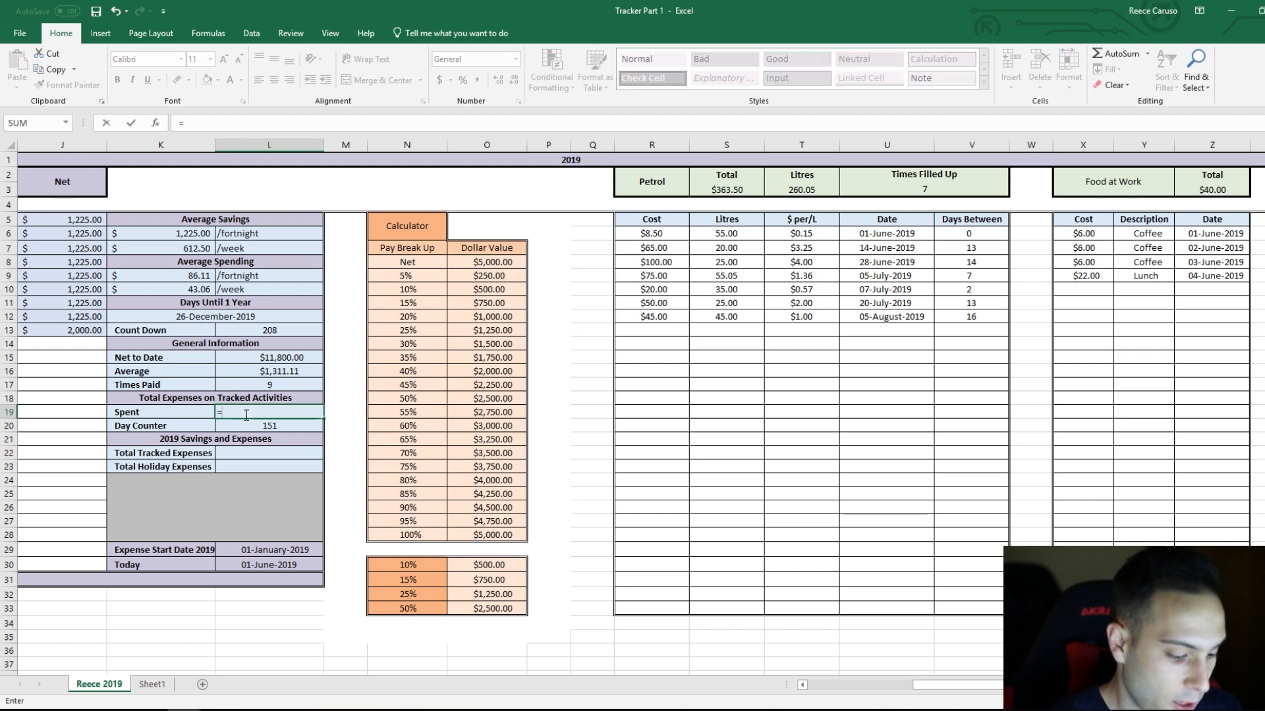
type("SUM")
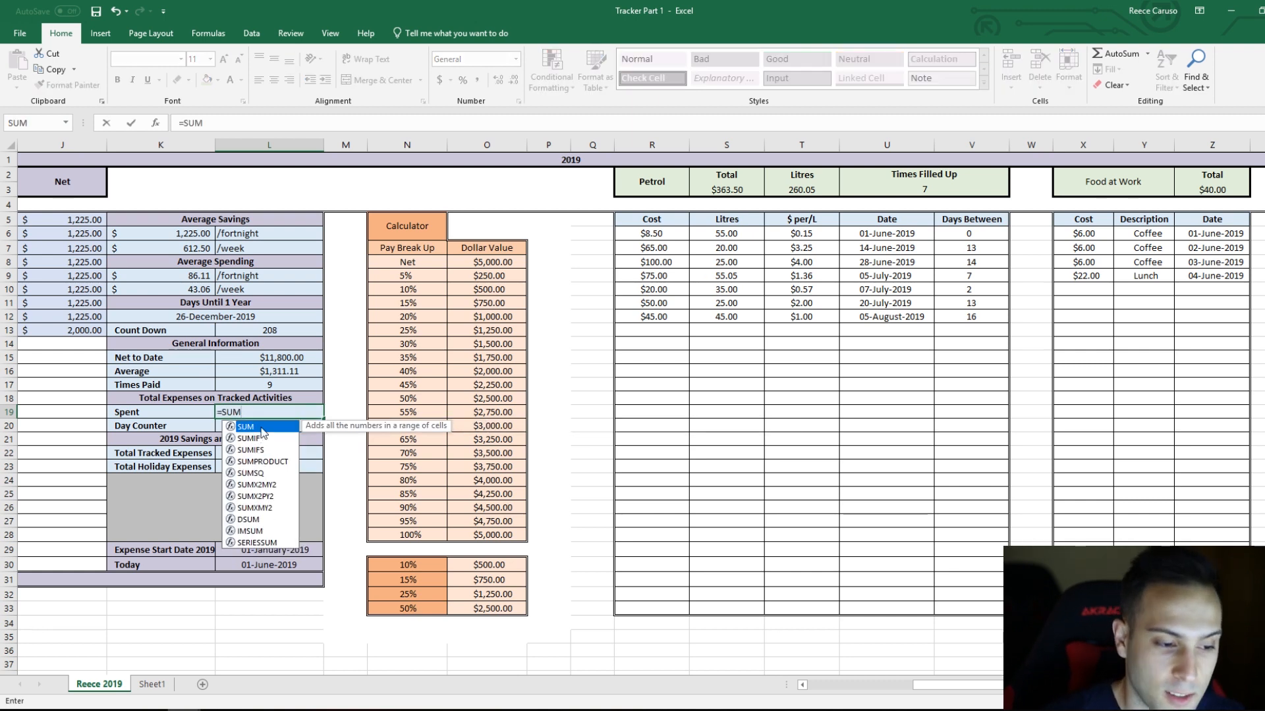
double_click(259, 428)
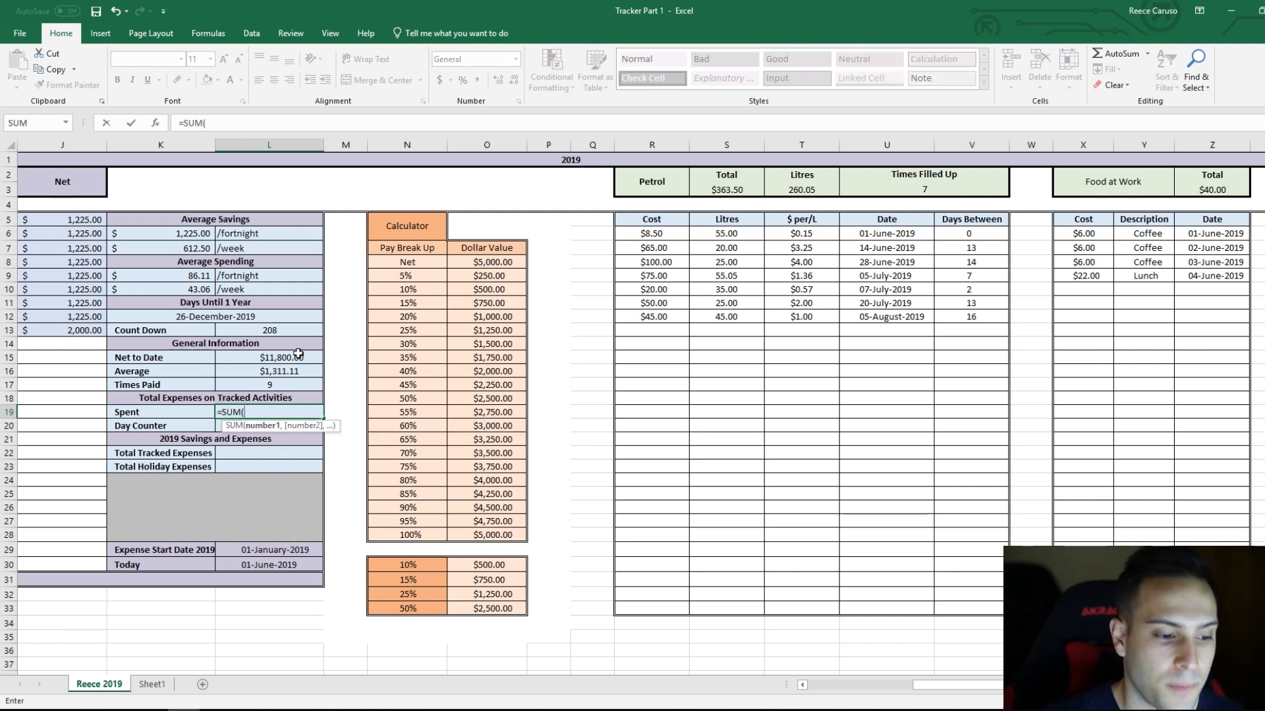
left_click(736, 189)
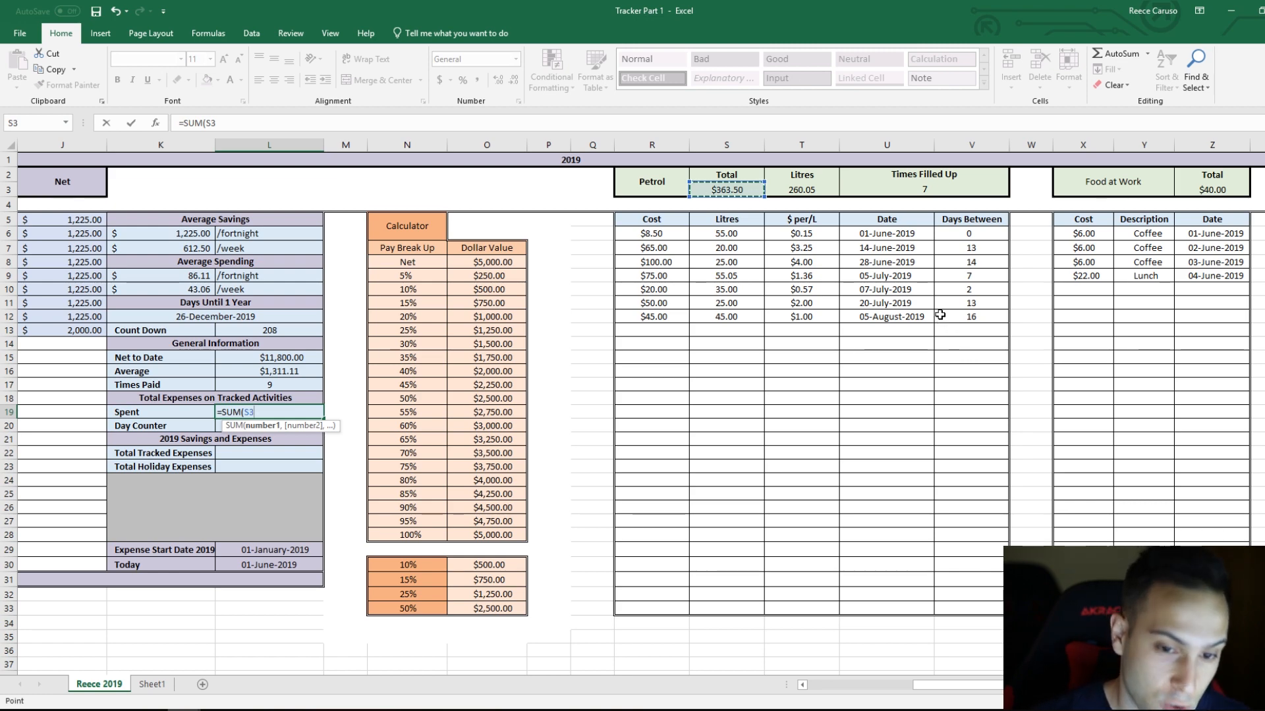
left_click_drag(972, 686, 1010, 689)
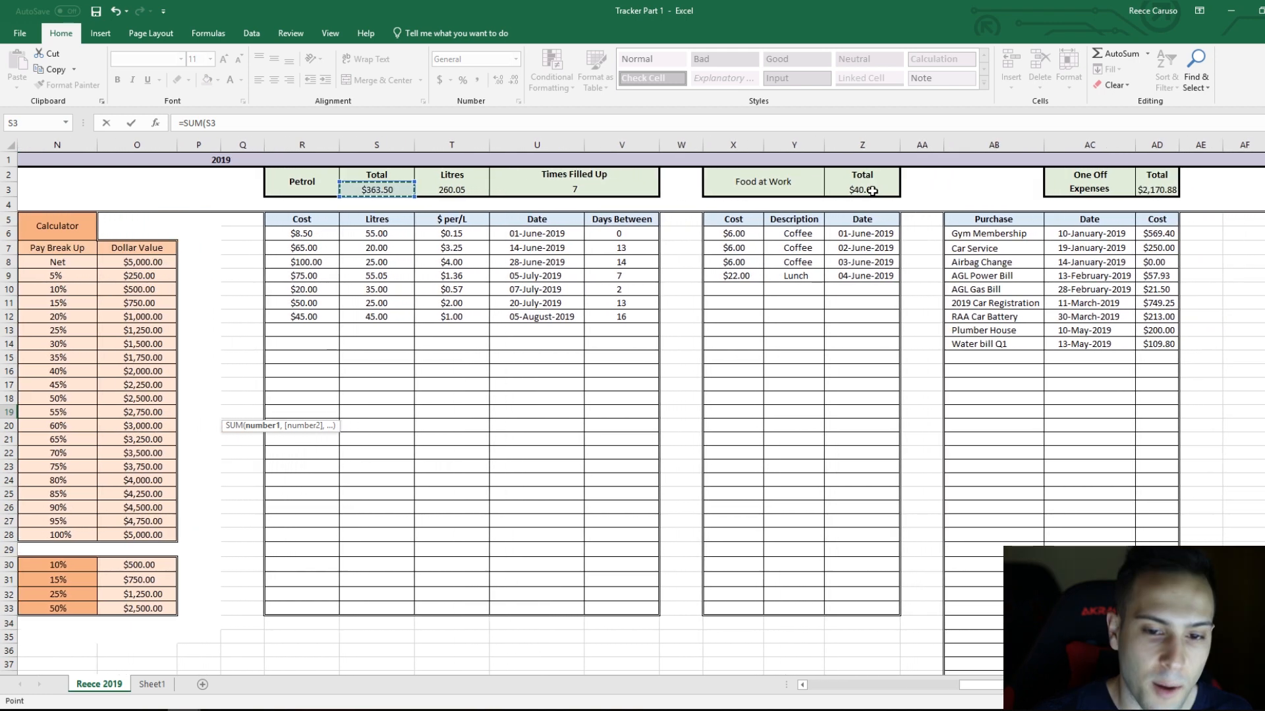
type(",")
left_click(871, 191)
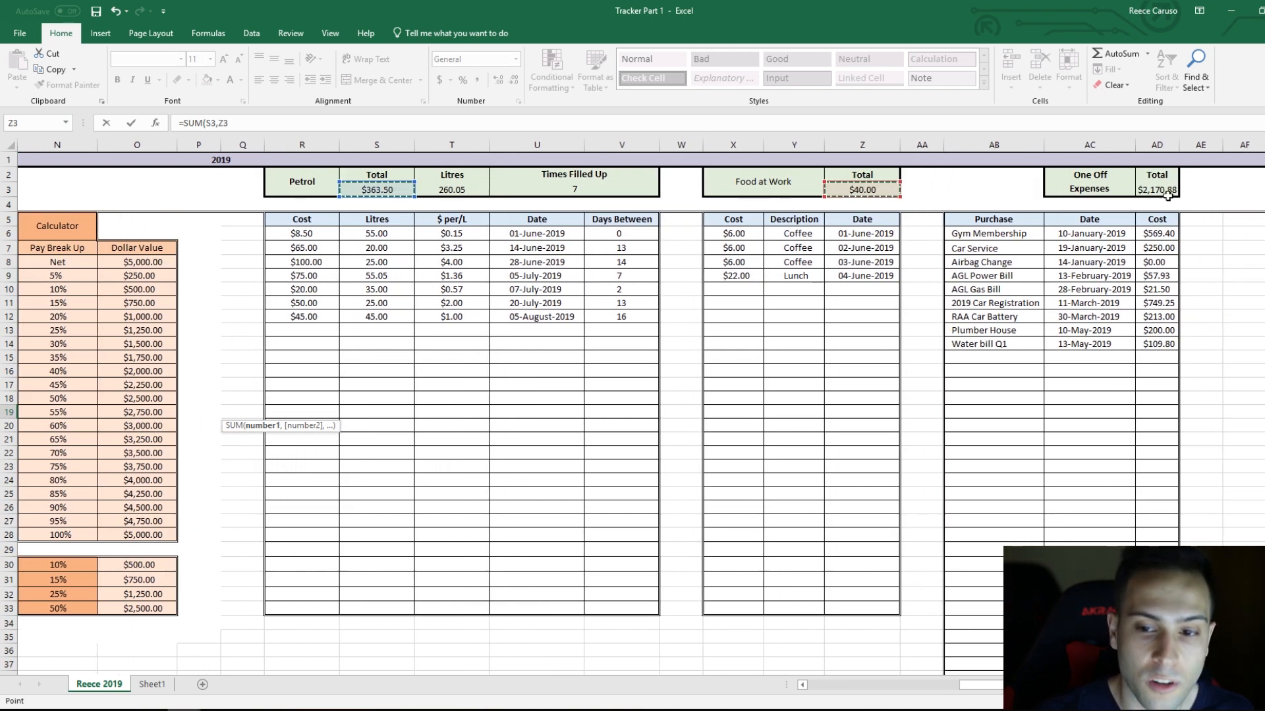
type(",")
left_click(1164, 192)
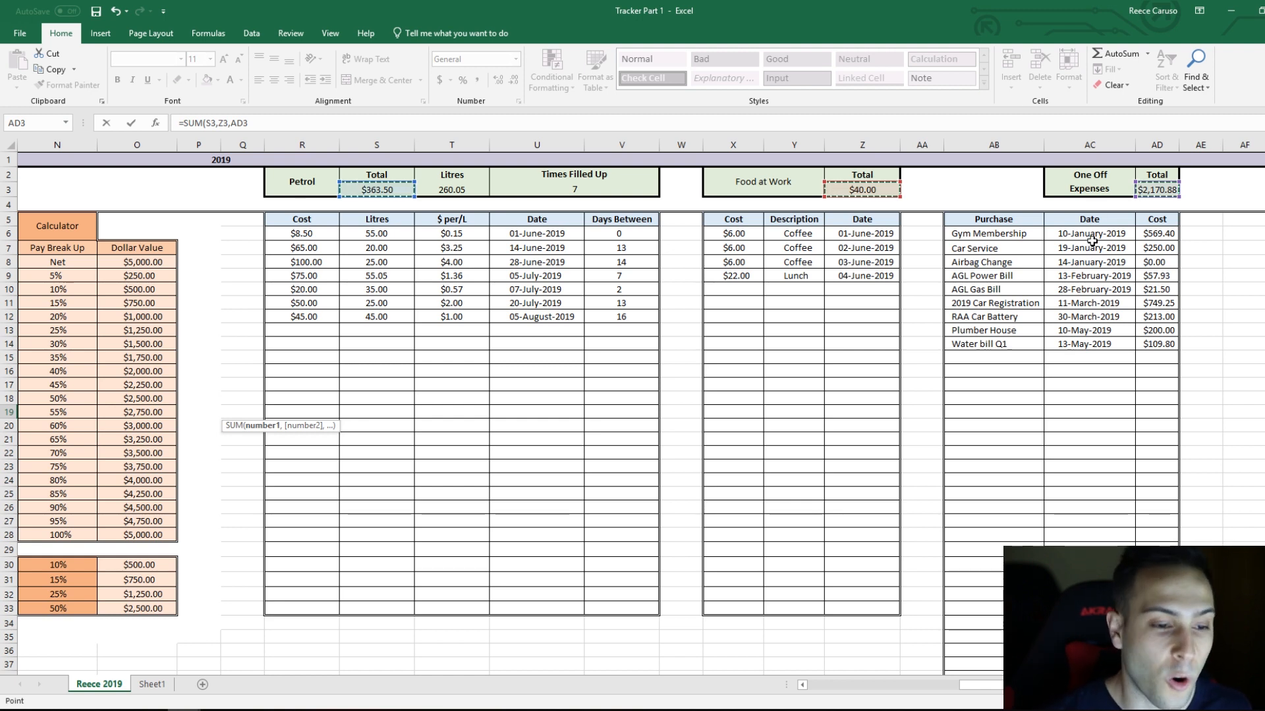
key("Return")
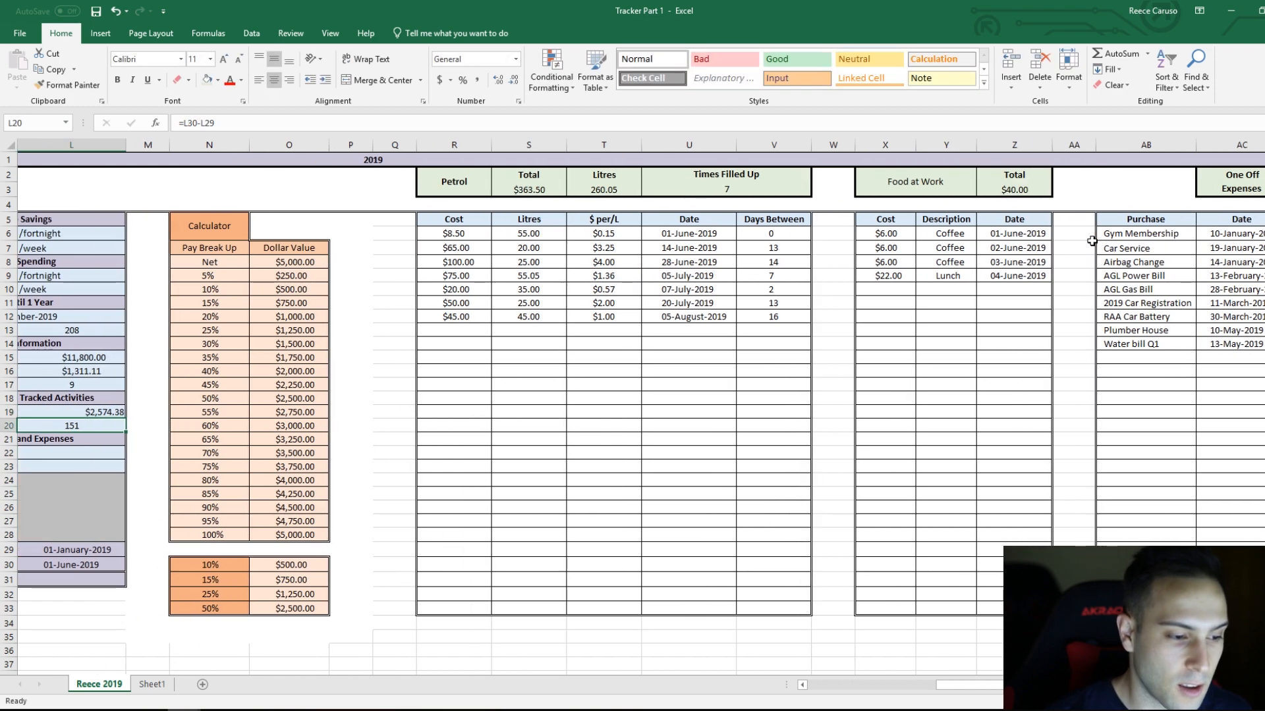
Step: Copy the formatting of the General Information Average value in L16 onto the Spent amount in L19
left_click_drag(1006, 686, 946, 689)
left_click(560, 413)
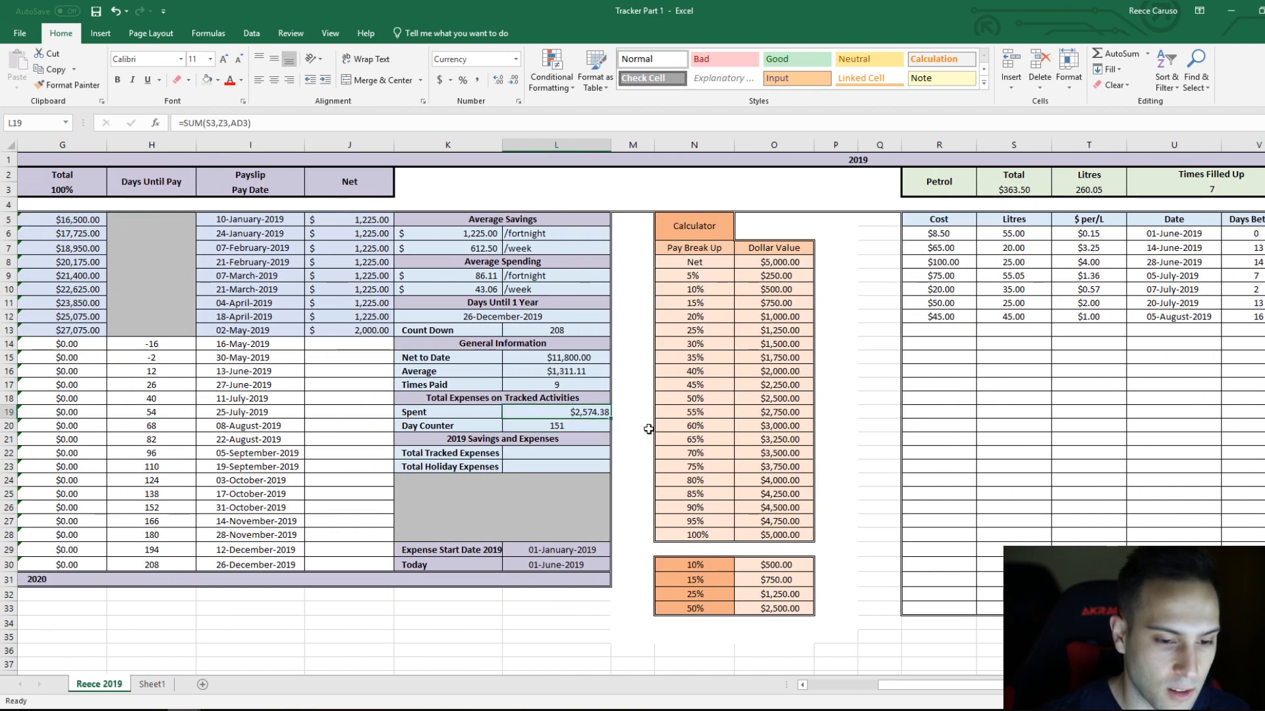
left_click(586, 372)
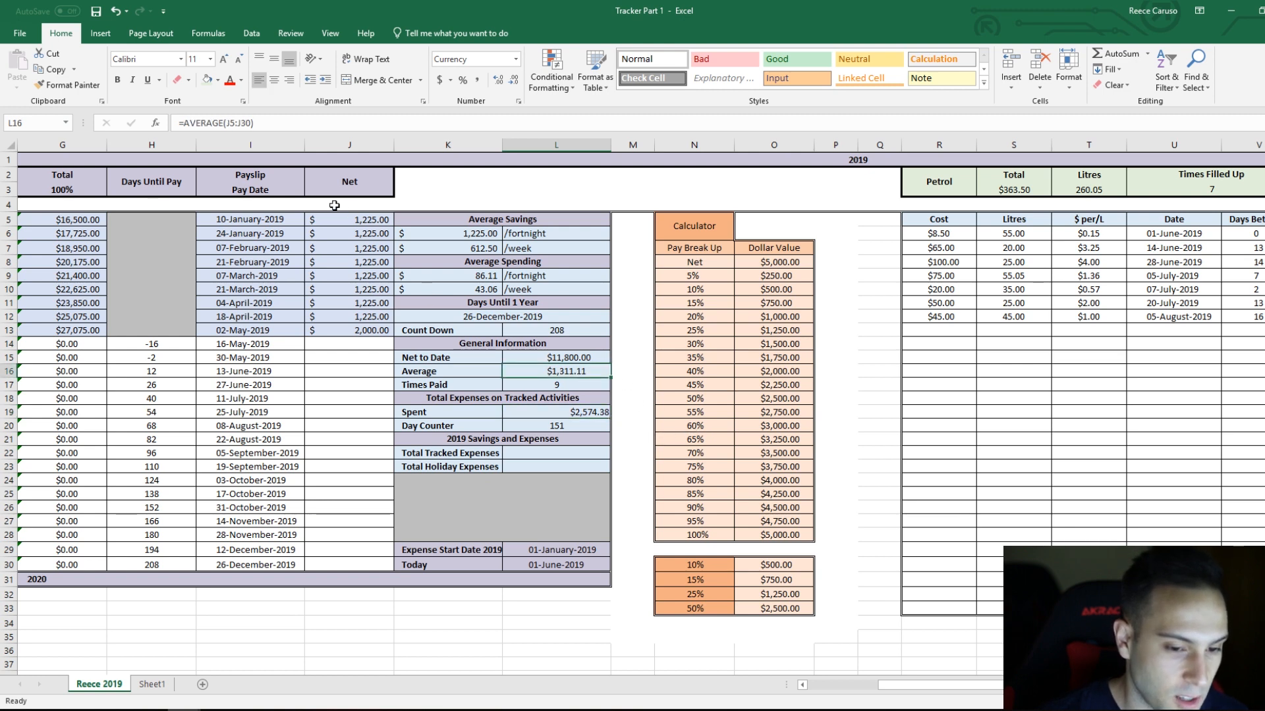
left_click(73, 85)
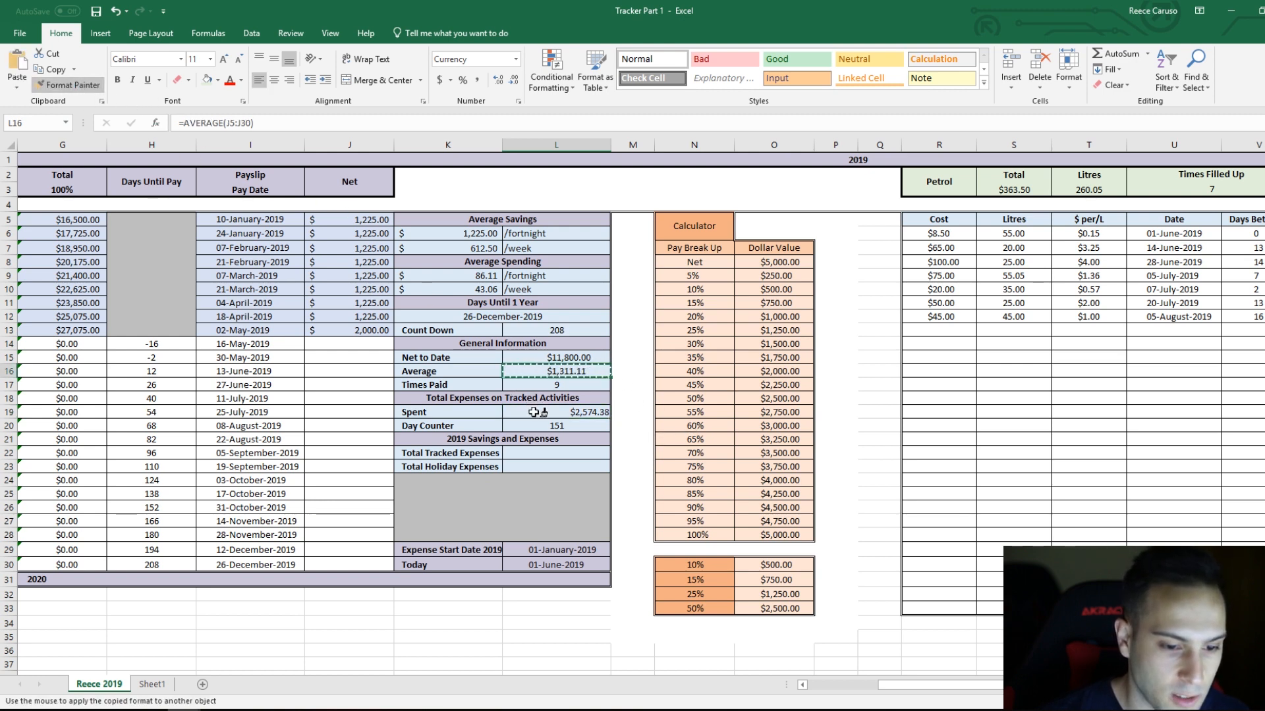
left_click(553, 412)
left_click(573, 369)
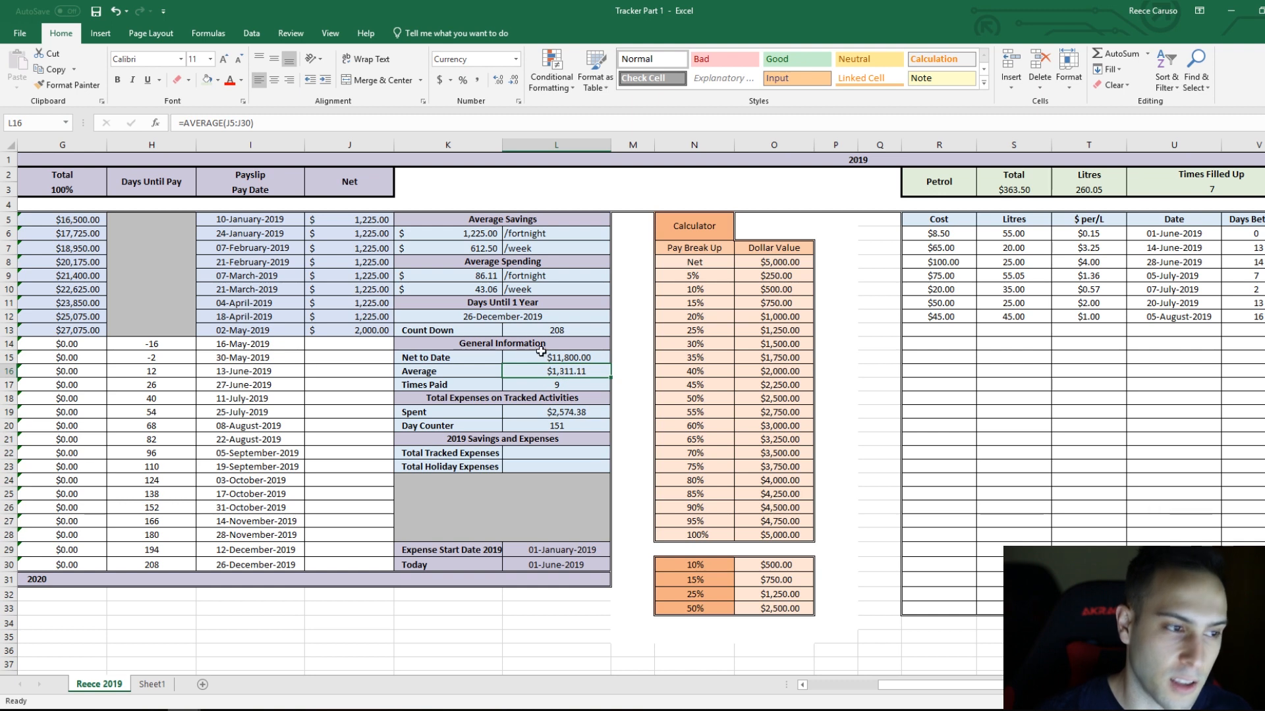
Step: Examine the formulas behind the Spent amount and the Petrol, Food at Work and One Off Expenses totals it adds
left_click(547, 410)
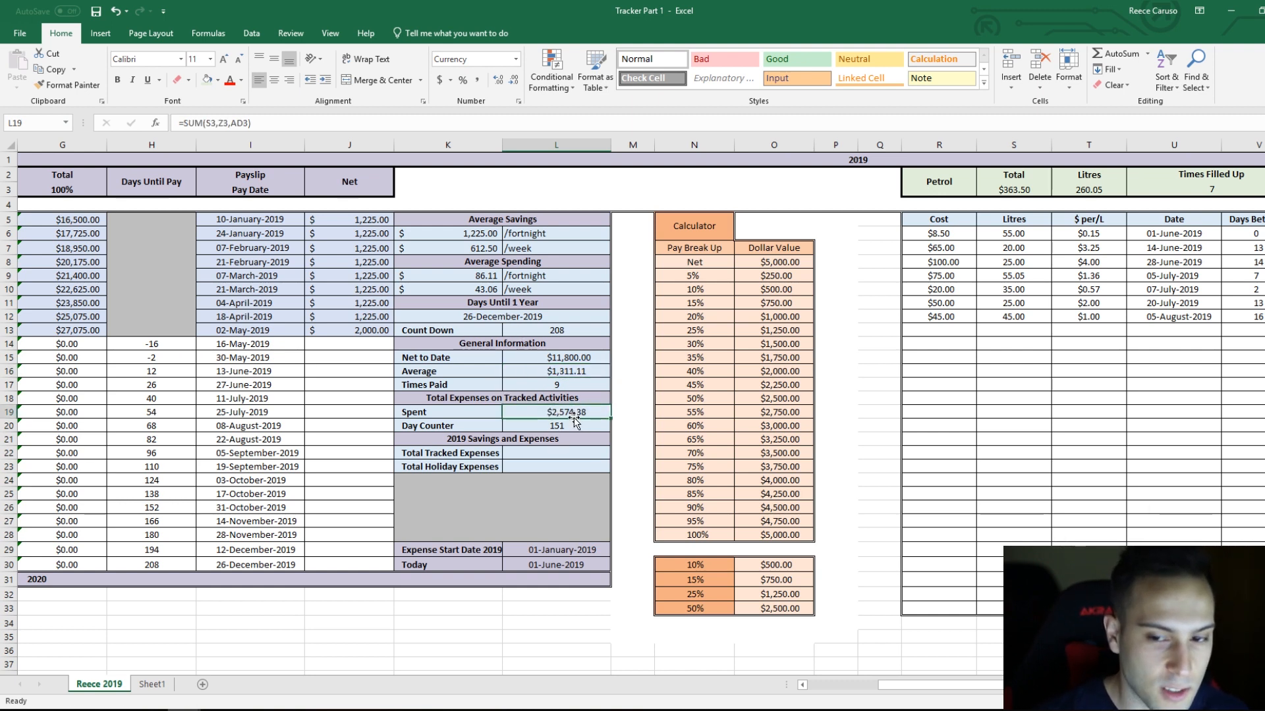
left_click(1017, 190)
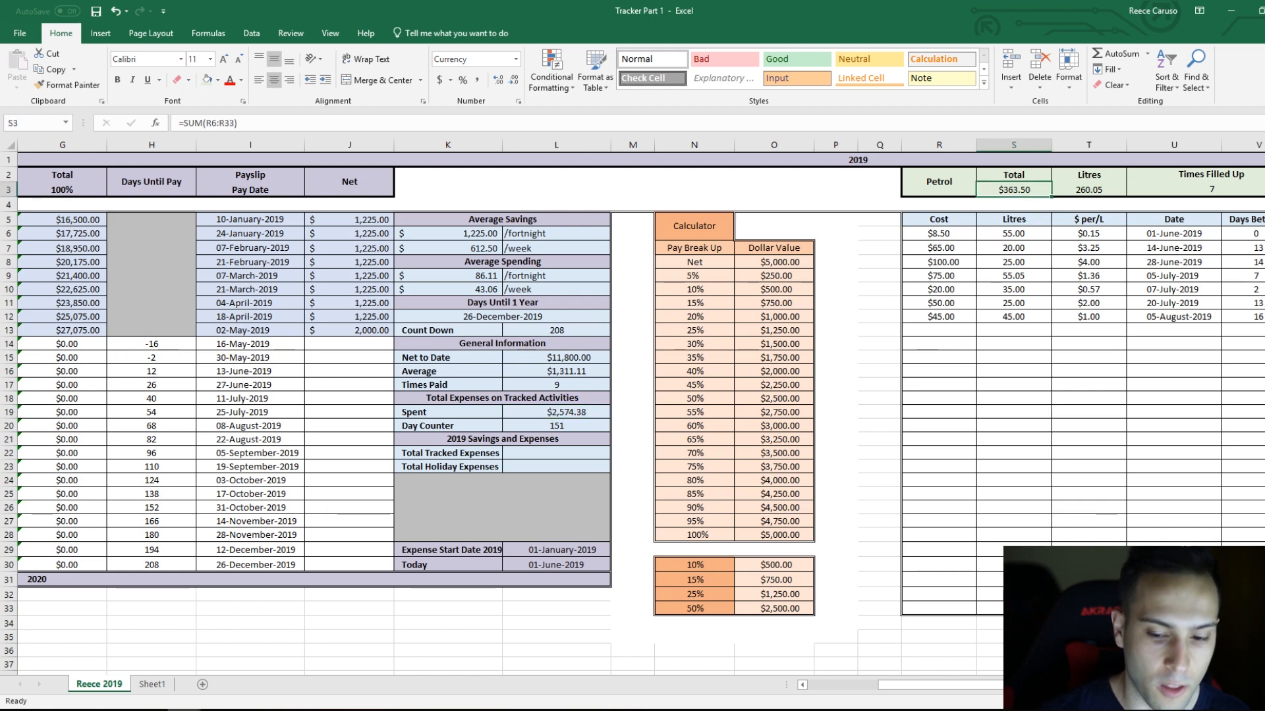
scroll(885, 201, "right", 3)
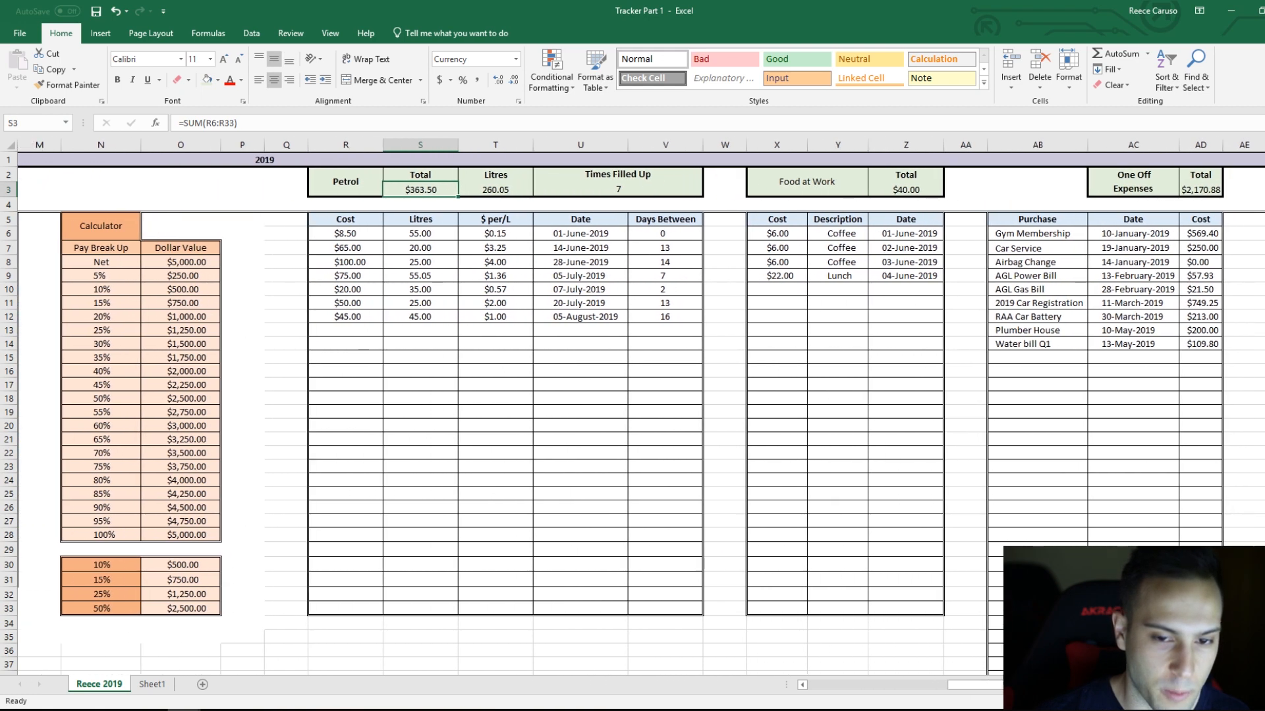
left_click(917, 190)
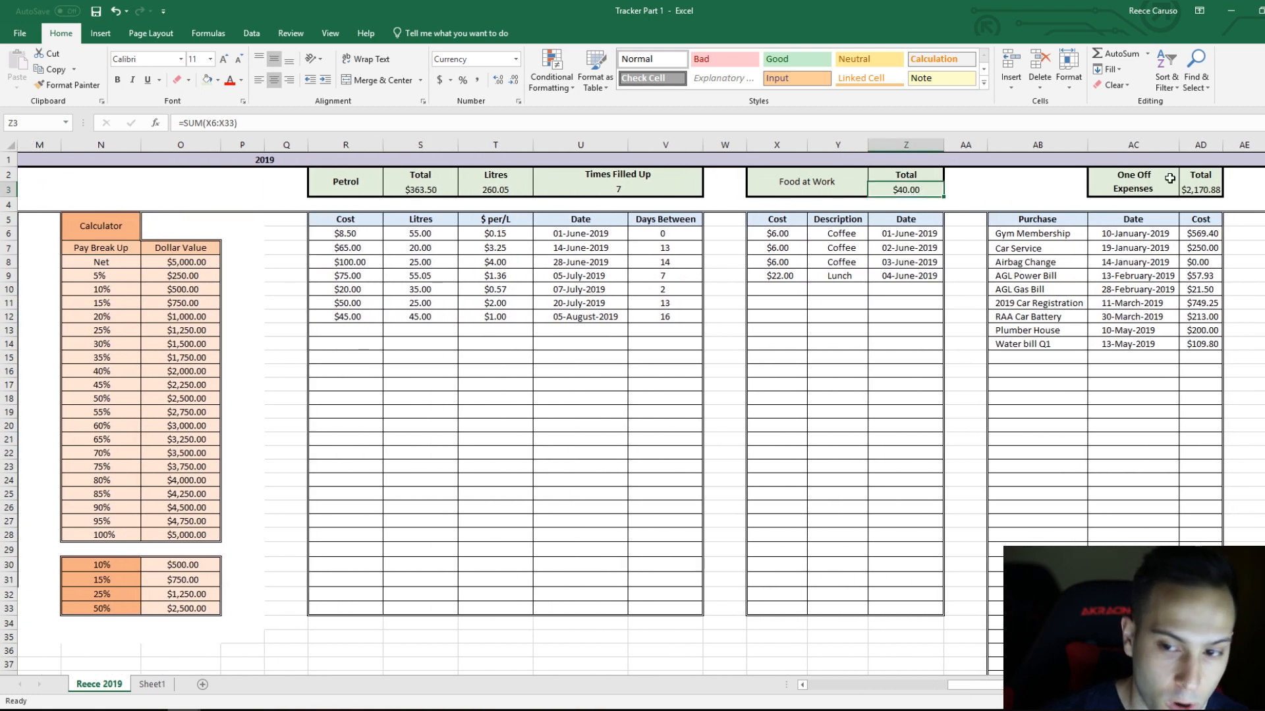
left_click(1208, 191)
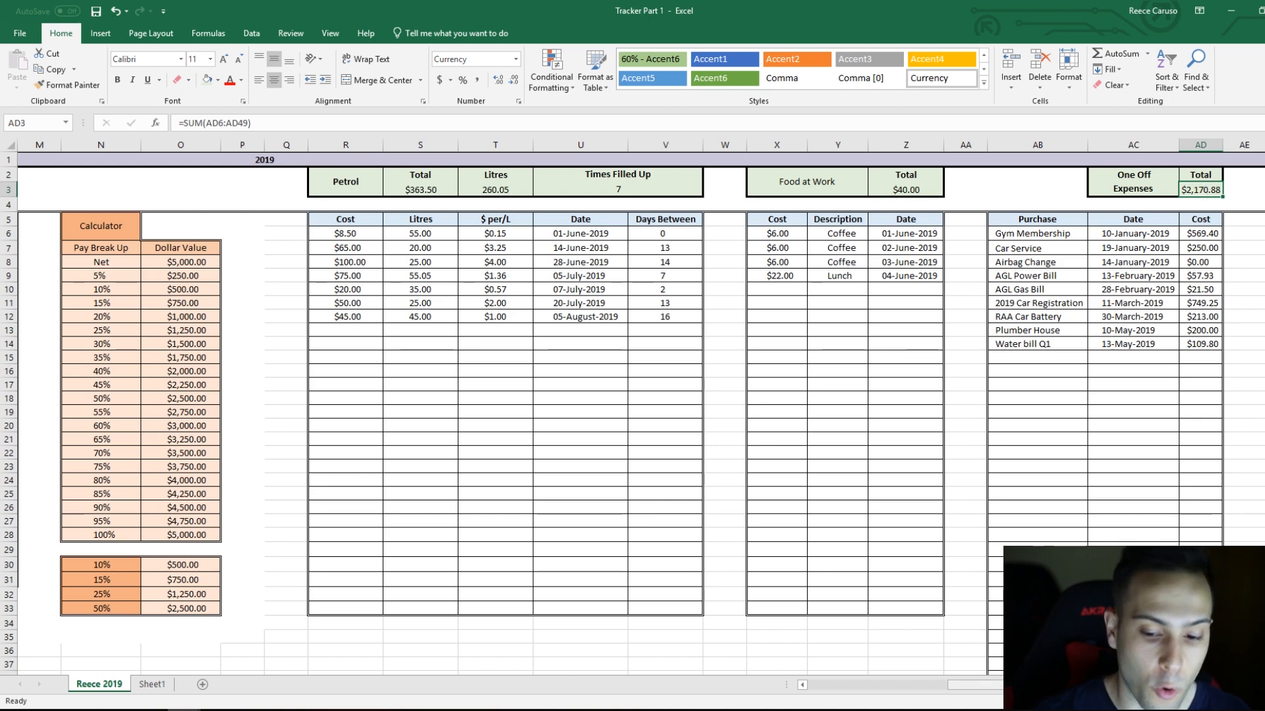
scroll(975, 685, "left", 3)
scroll(461, 395, "left", 1)
left_click(454, 411)
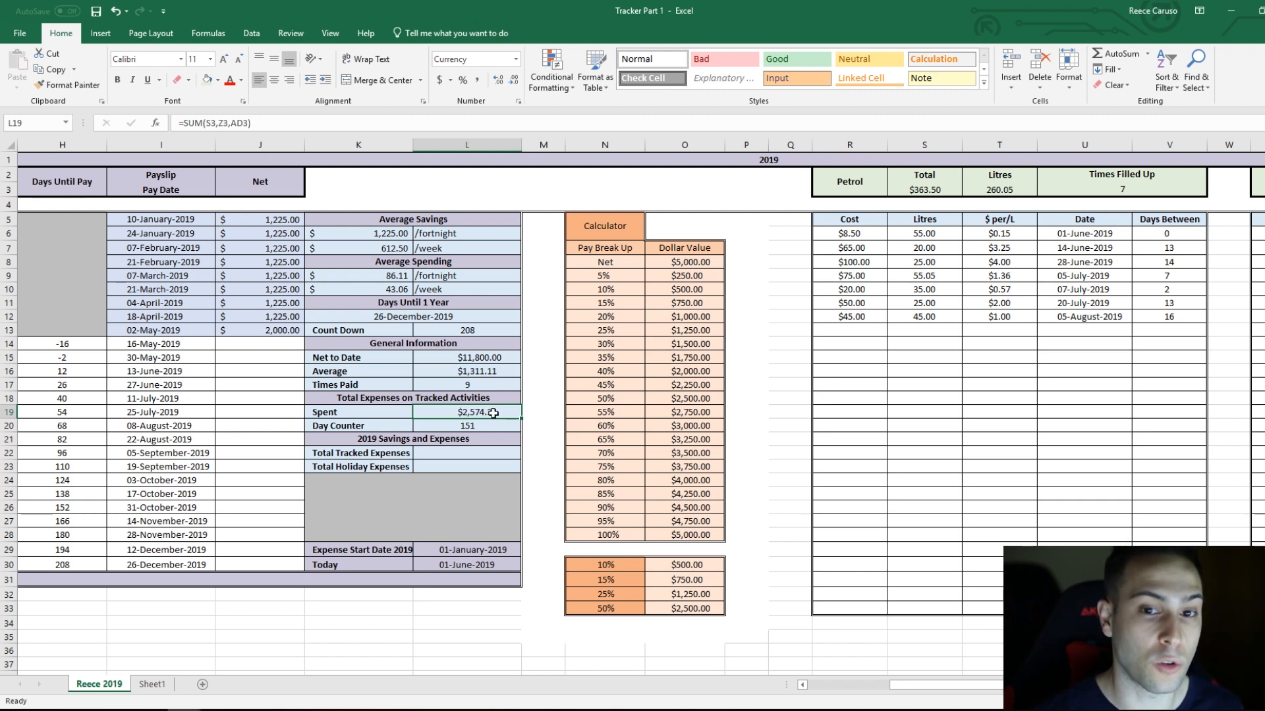
Step: Add a petrol cost of 50 in R13 and check the Spent amount in L19
left_click(816, 330)
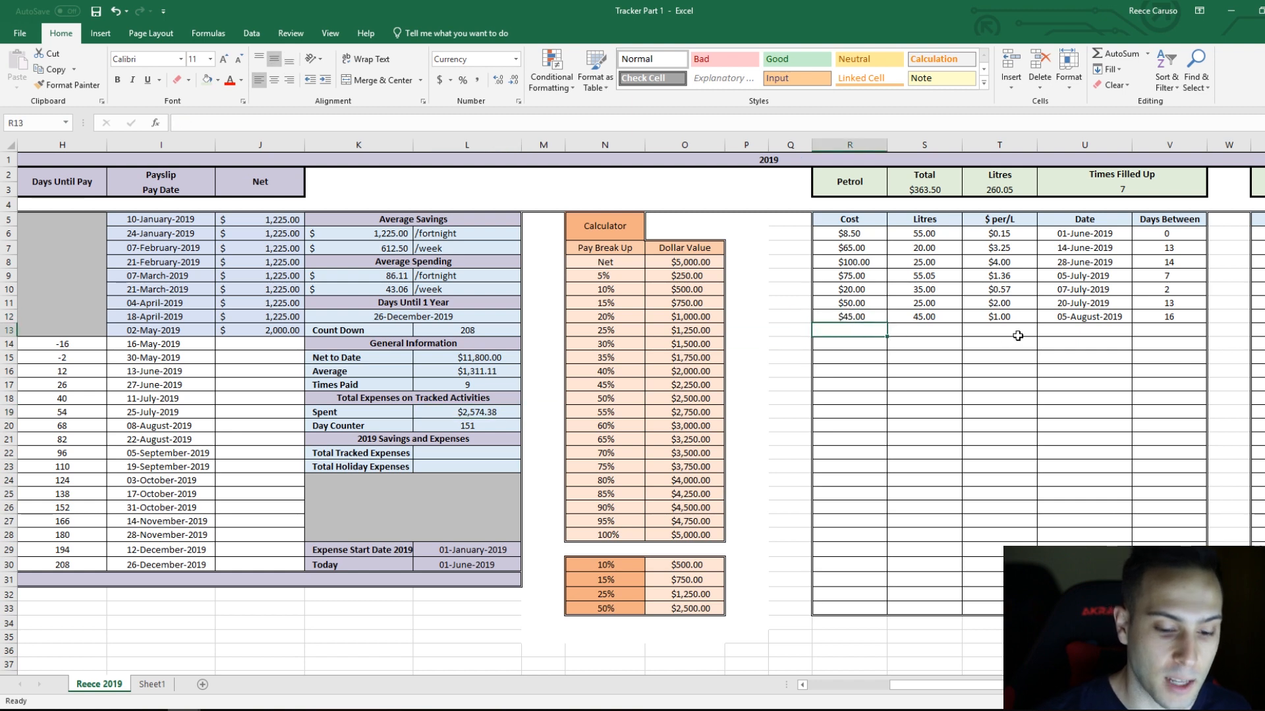
type("50")
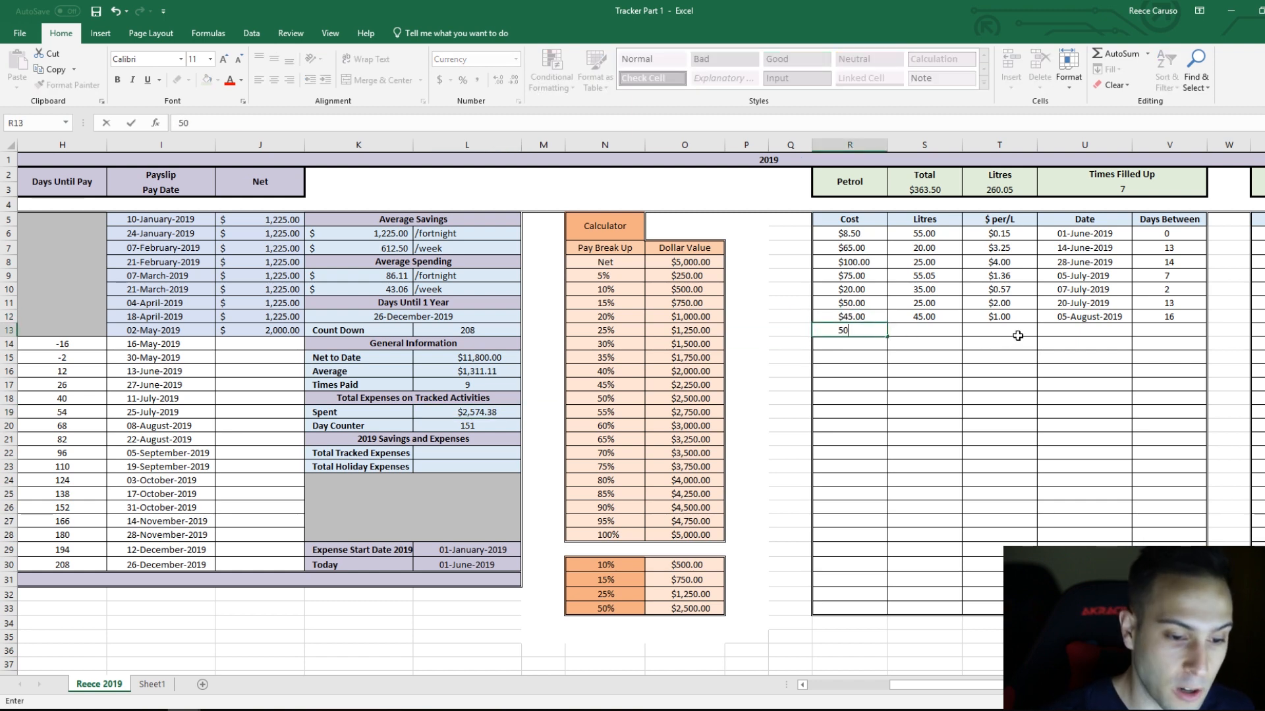
key("Return")
left_click(495, 411)
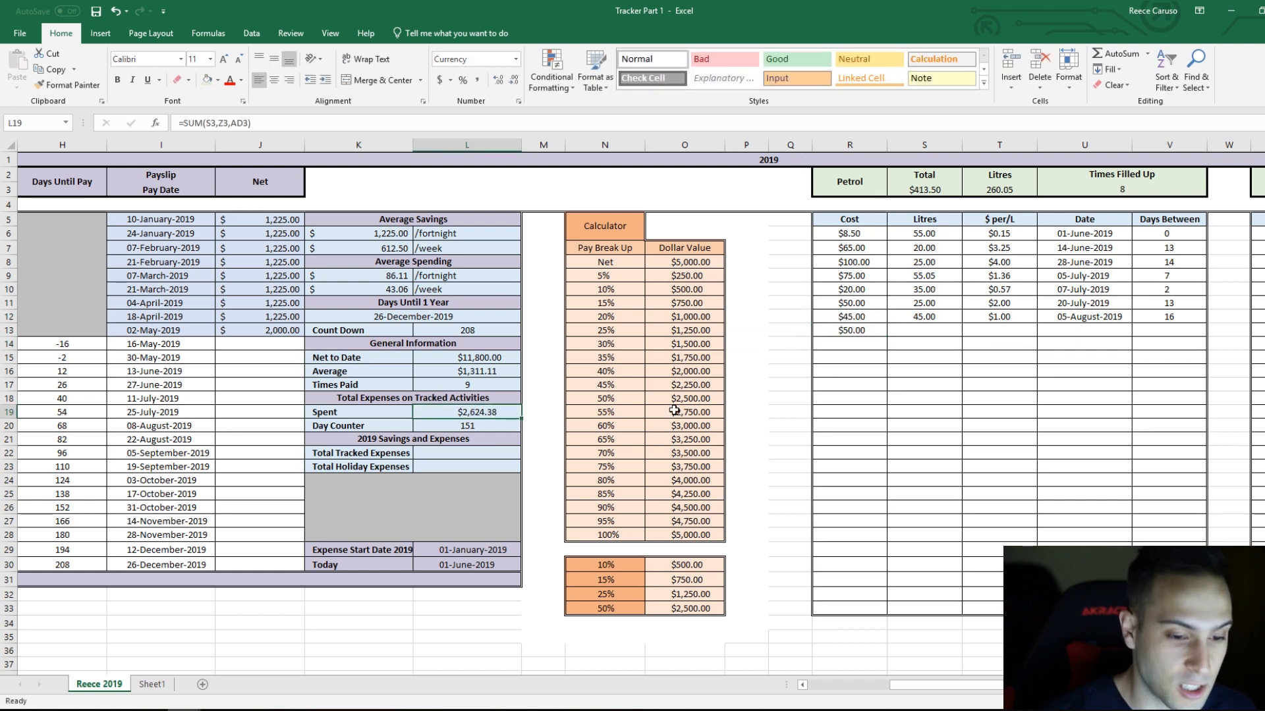
Step: Enter a test petrol cost of 100000 in R14 and check its effect on the Spent amount
left_click(870, 346)
type("10")
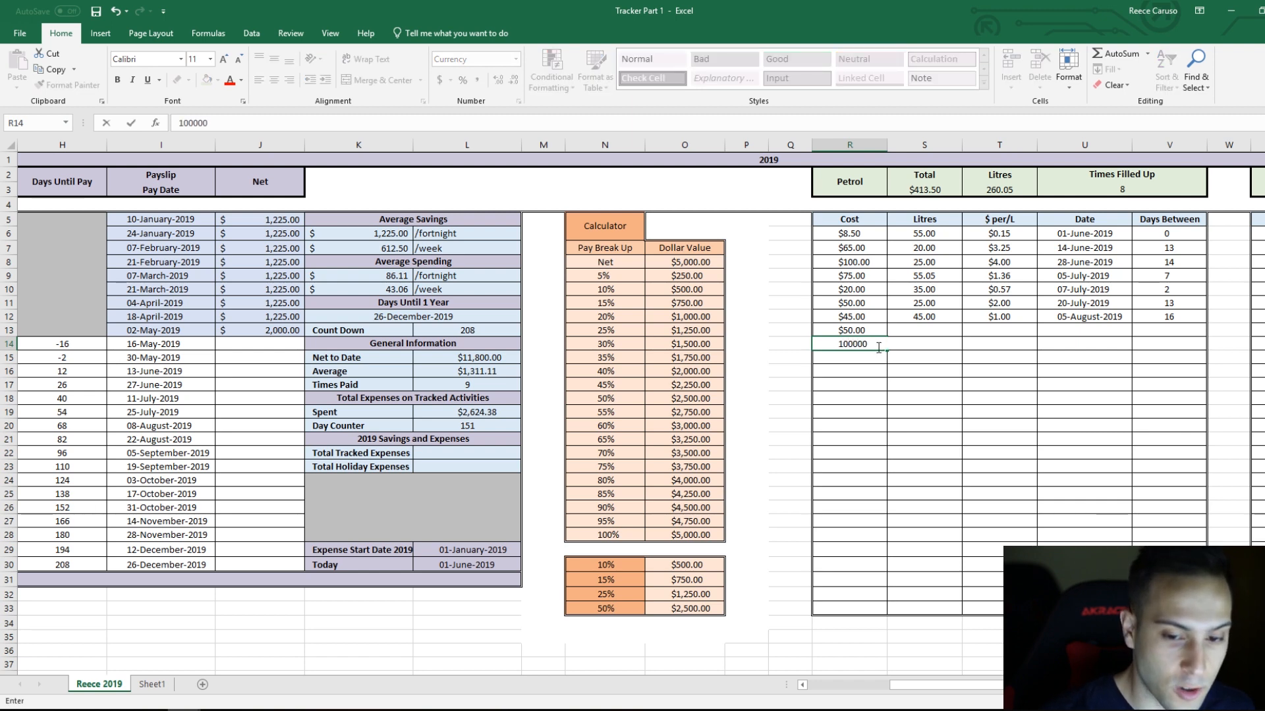
type("0000")
key("Return")
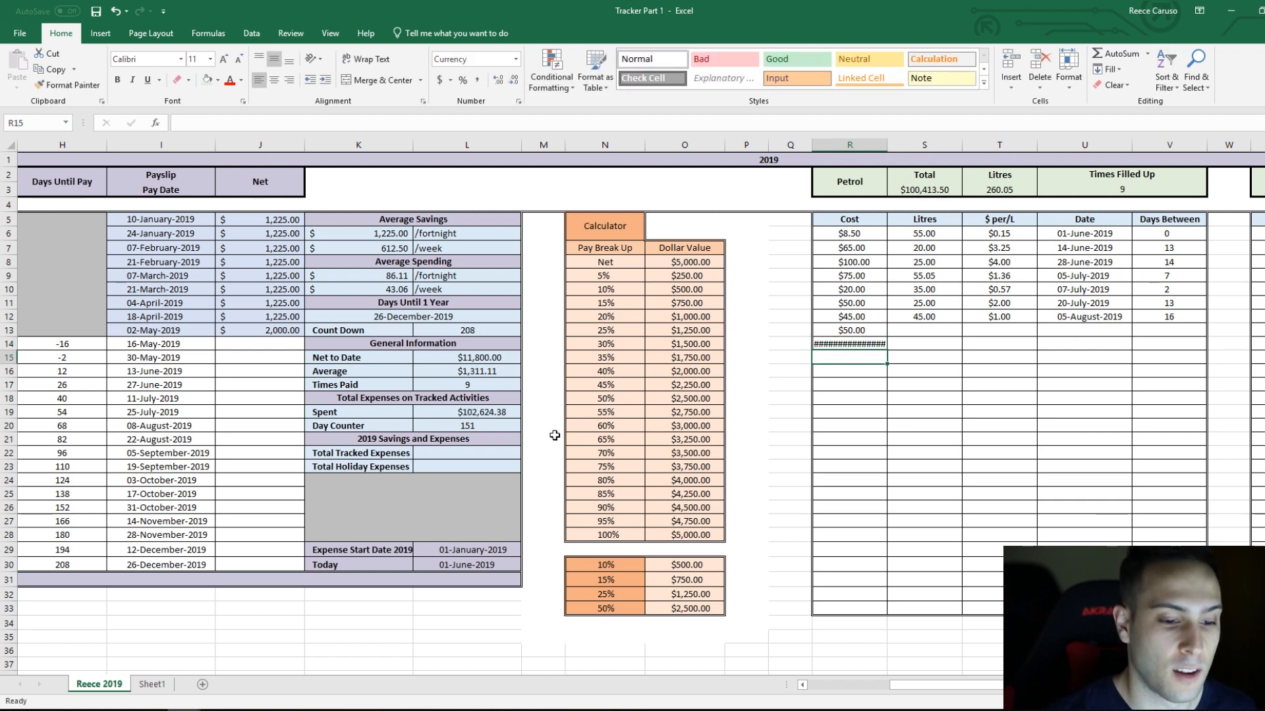
left_click(507, 418)
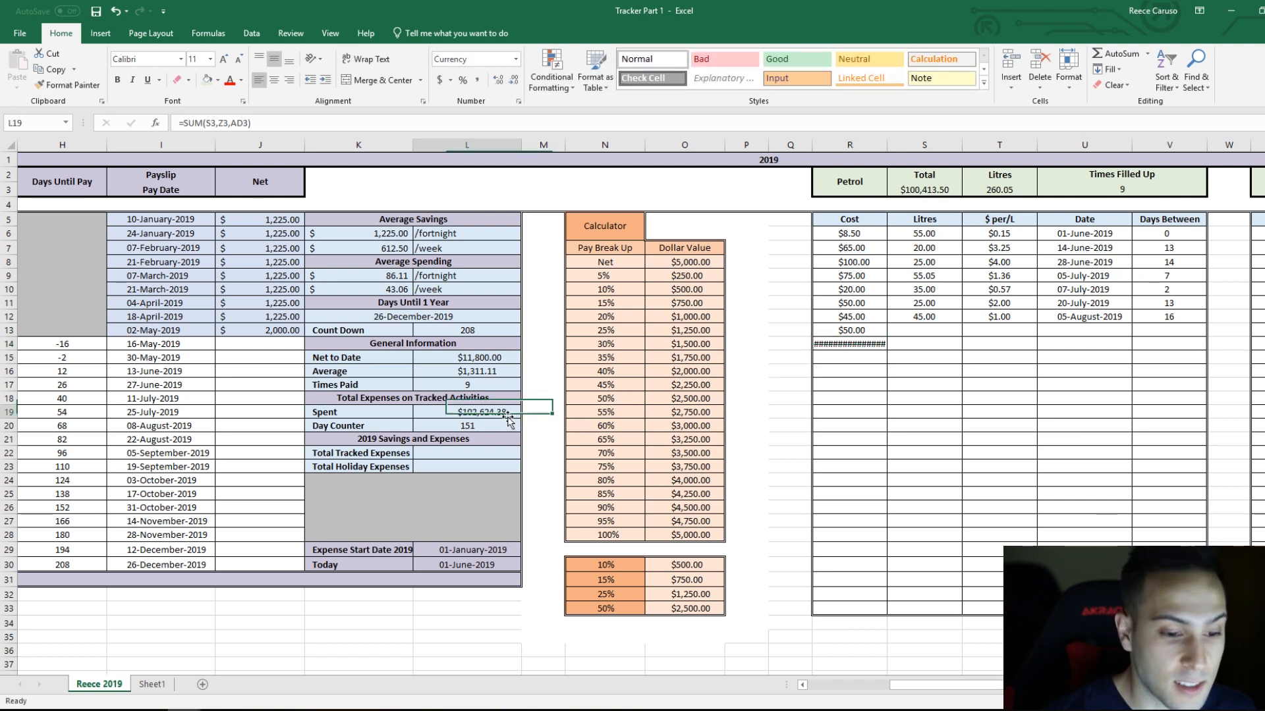
Step: Autofit the width of petrol Cost column R, then compare the petrol total with the Spent amount
left_click(846, 344)
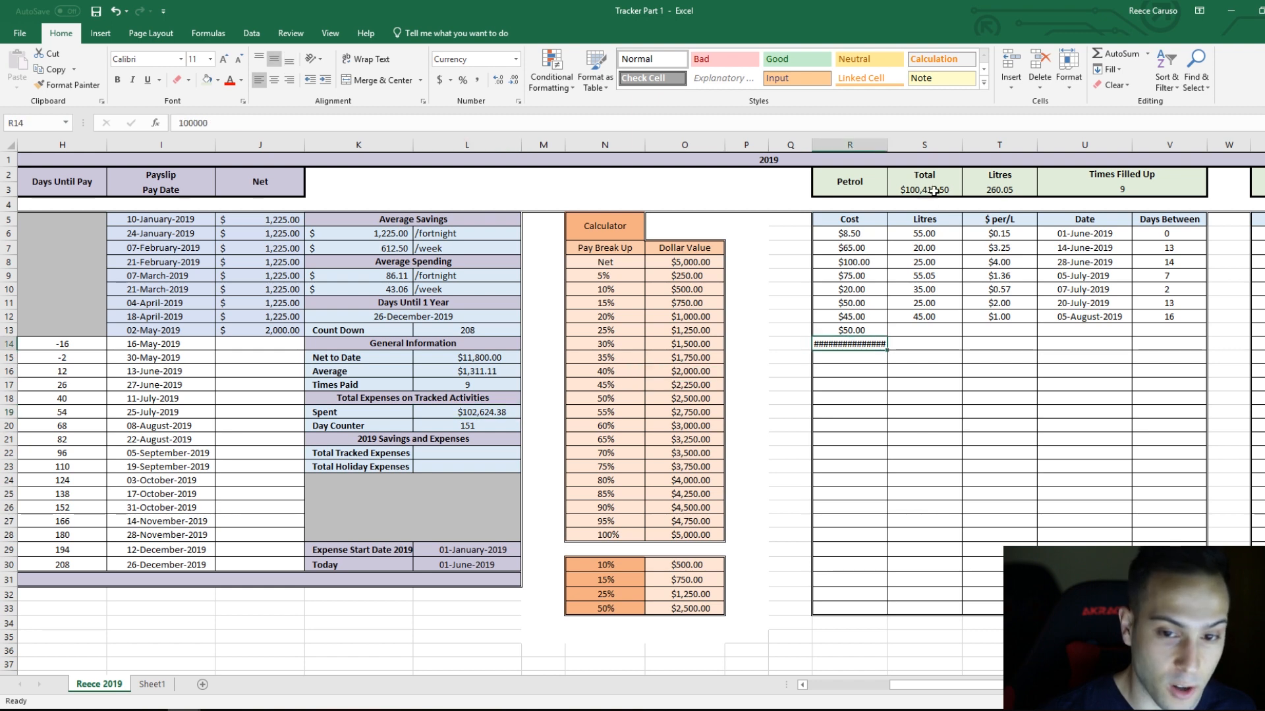
double_click(887, 144)
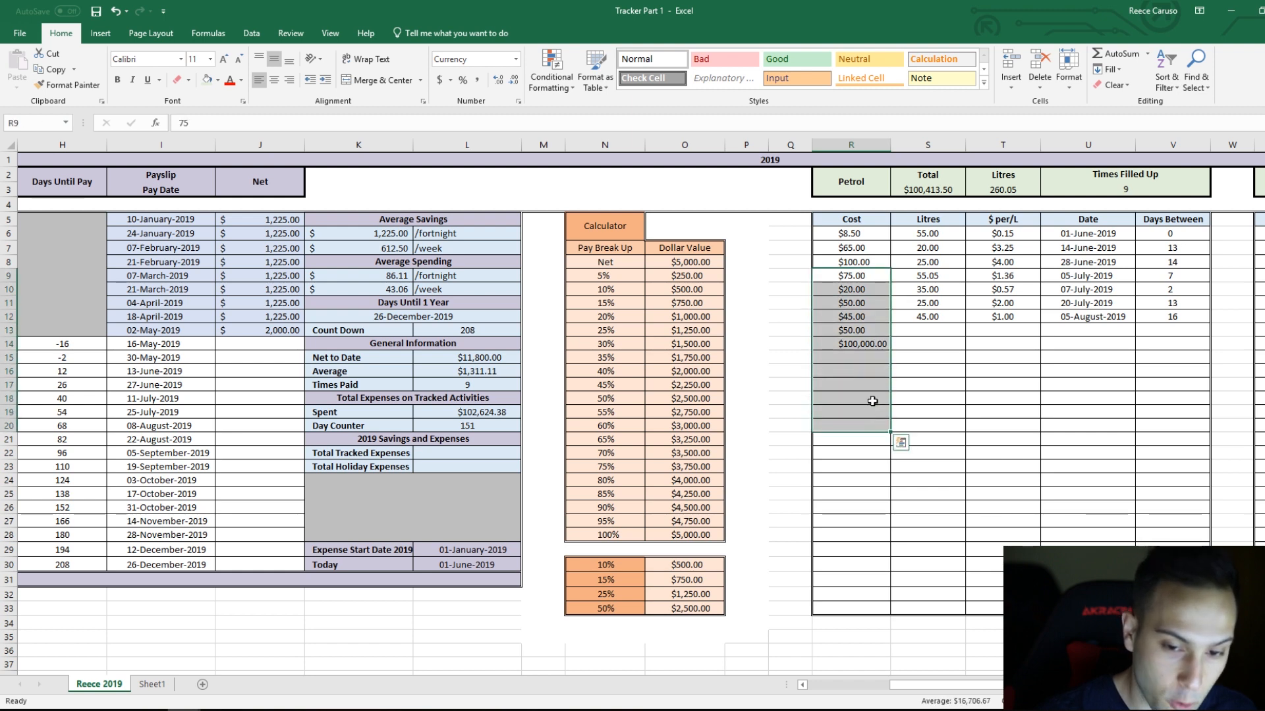
left_click(940, 347)
left_click(952, 191)
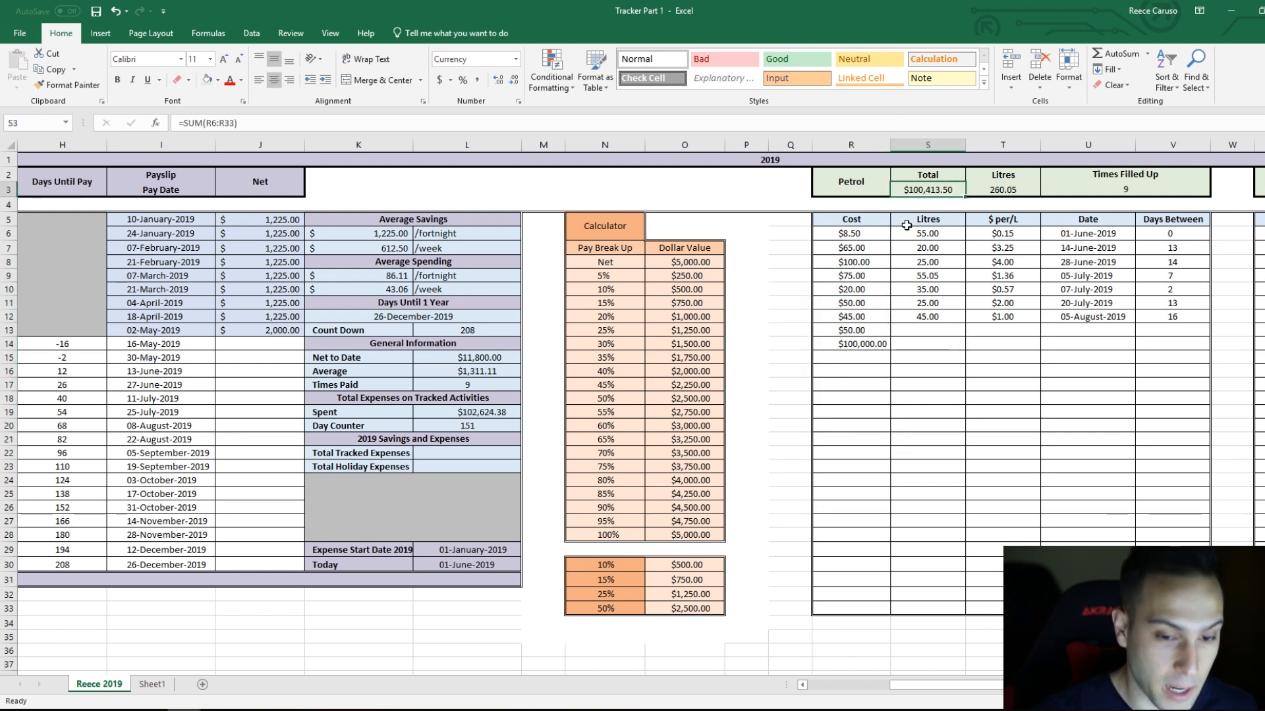
left_click(487, 425)
left_click(494, 412)
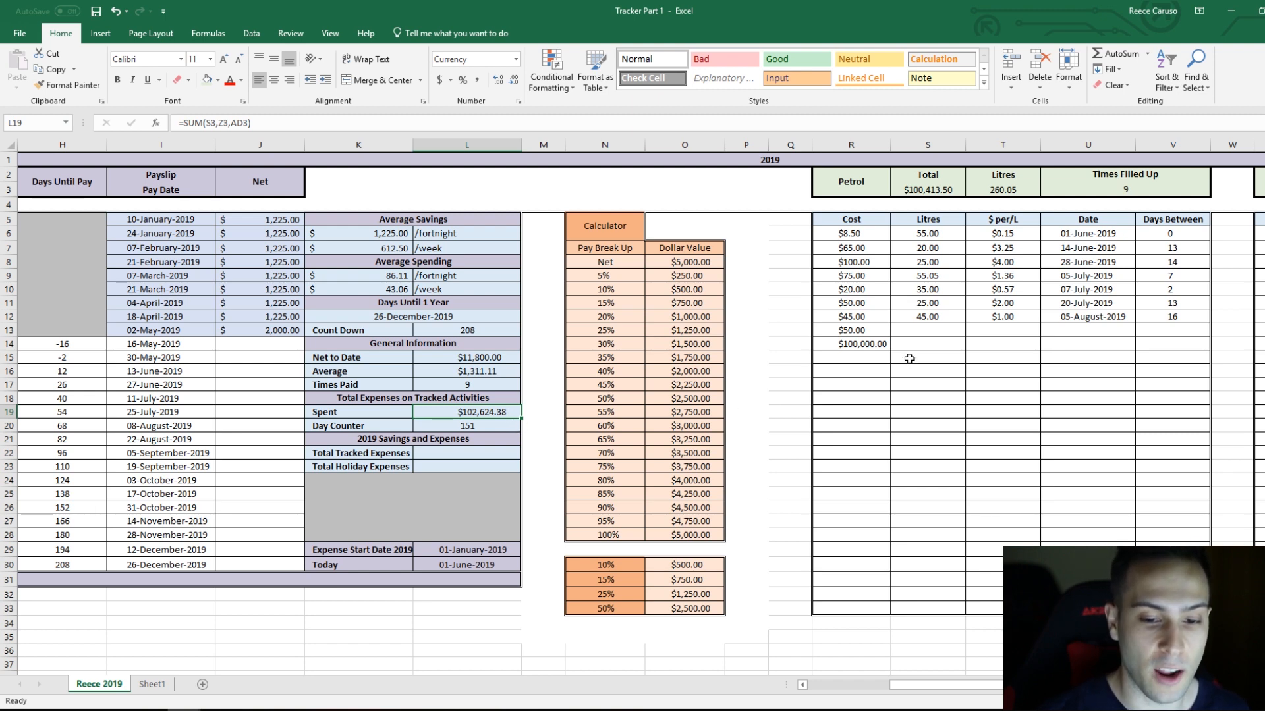
Step: Delete the 100000 test cost from cell R14 of the petrol table
left_click(882, 344)
key("Delete")
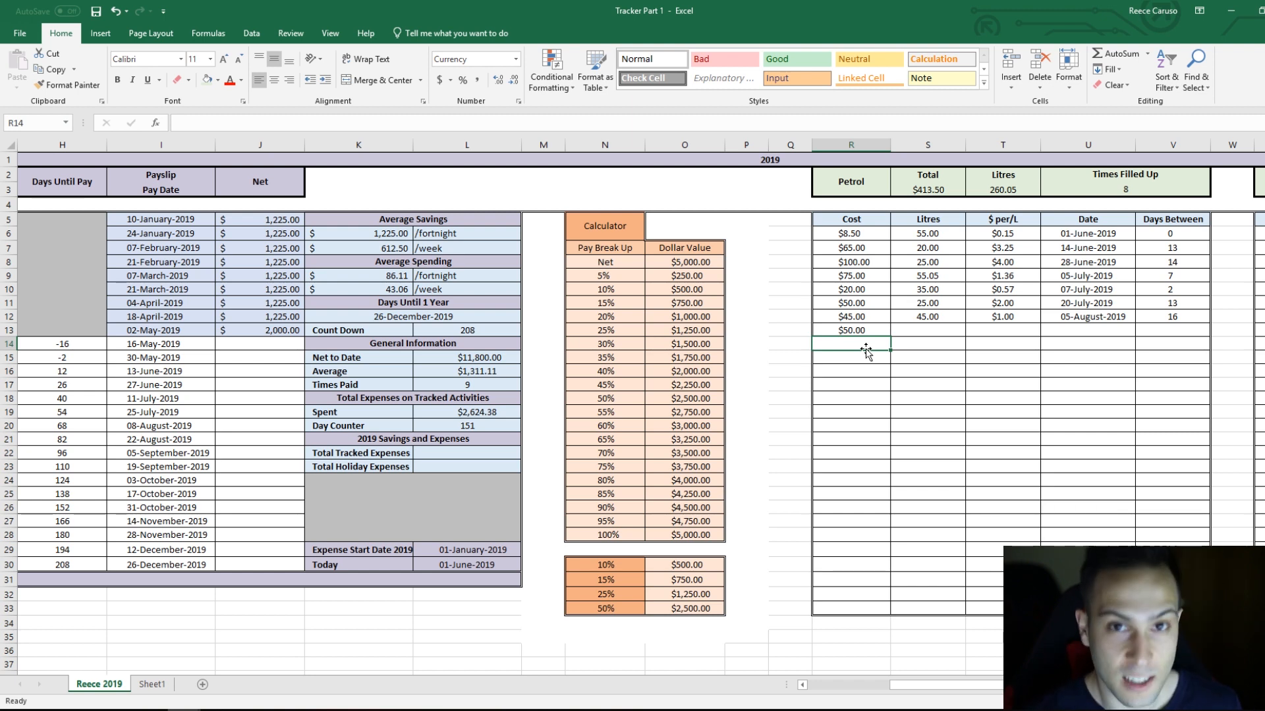
scroll(994, 664, "right", 3)
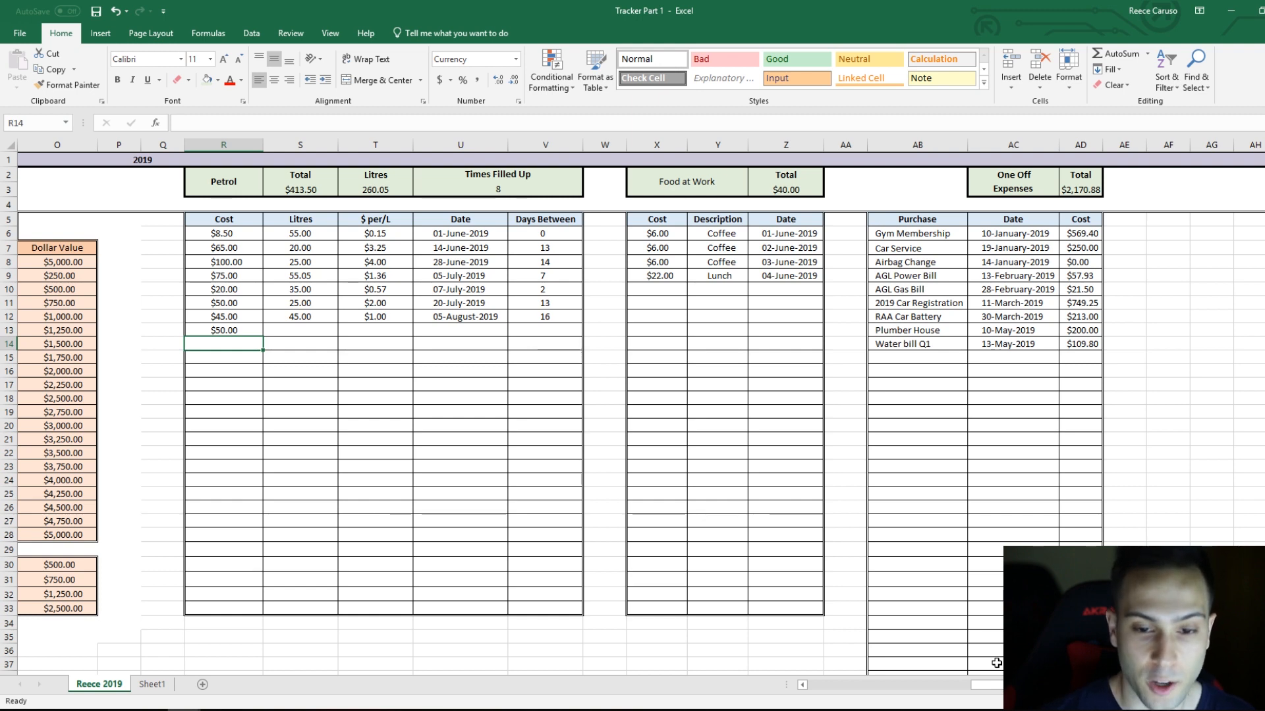
left_click(911, 236)
left_click(1080, 236)
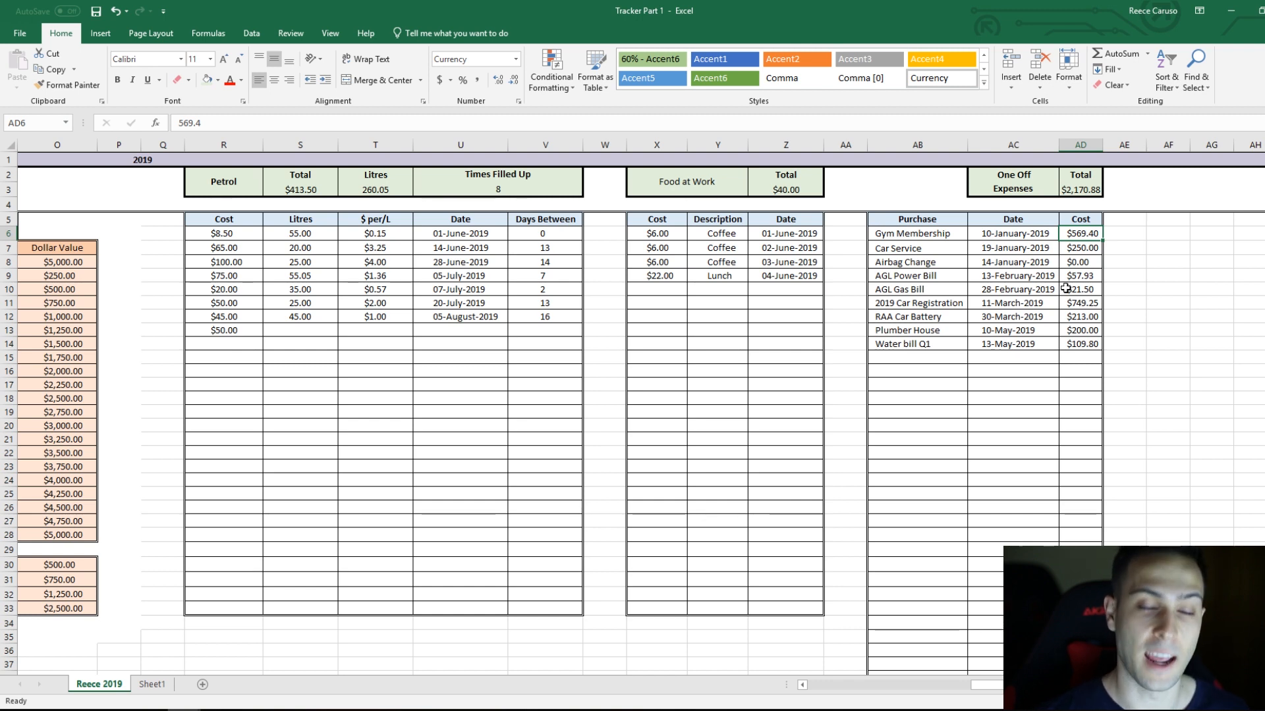
left_click(678, 289)
left_click(751, 330)
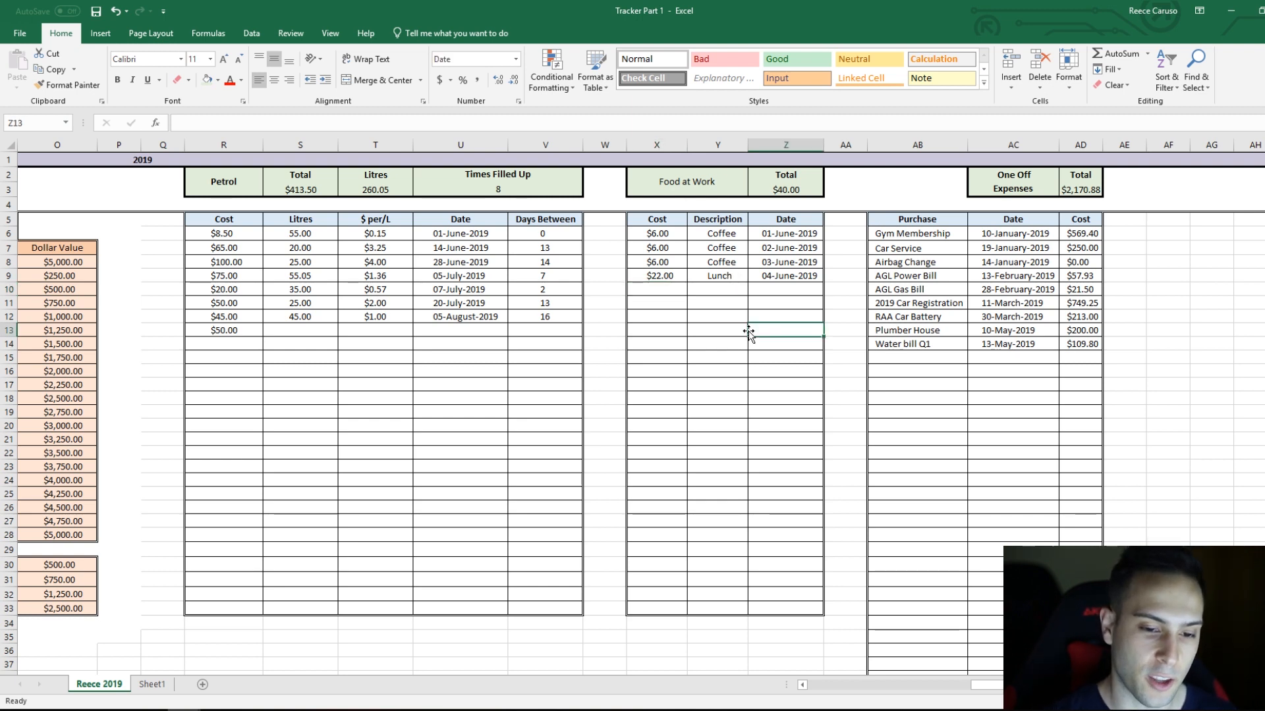
Step: Examine the example expense sections on Sheet1, from Petrol, Sport and Food at work through Phone Bill and One Off Expenses
left_click(170, 685)
left_click_drag(942, 686, 894, 692)
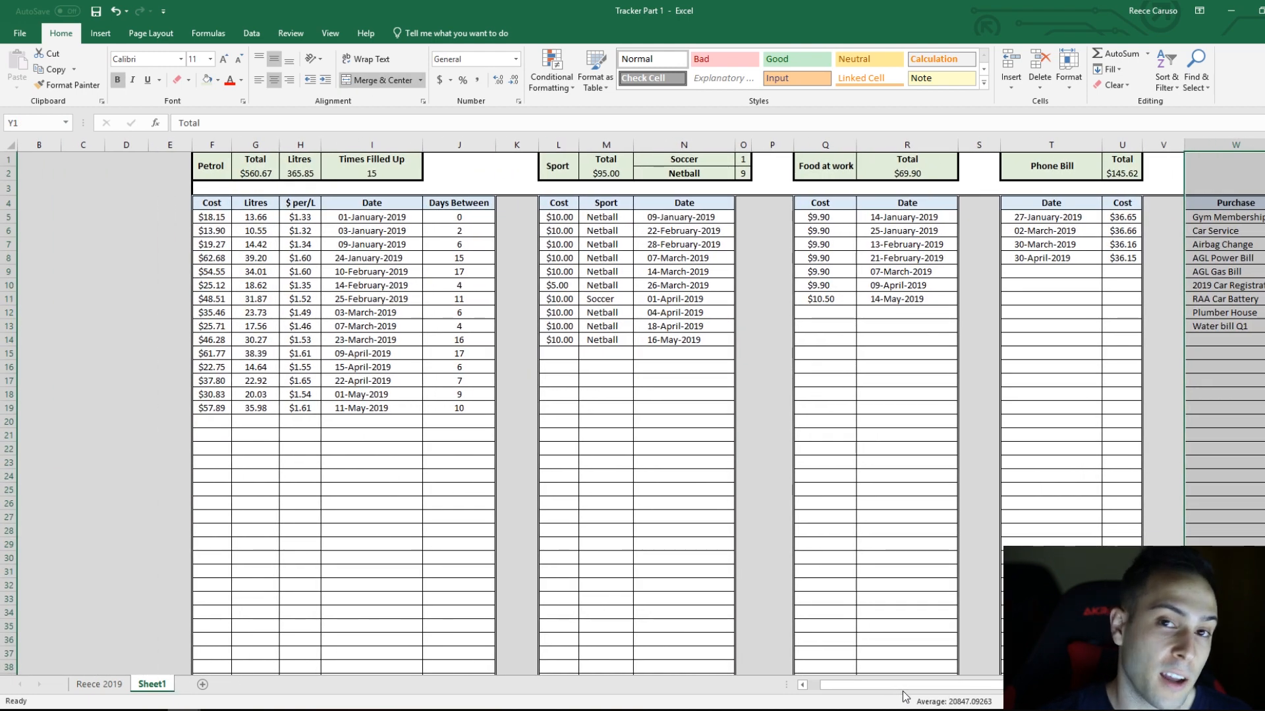
left_click_drag(910, 692, 990, 692)
left_click(1094, 370)
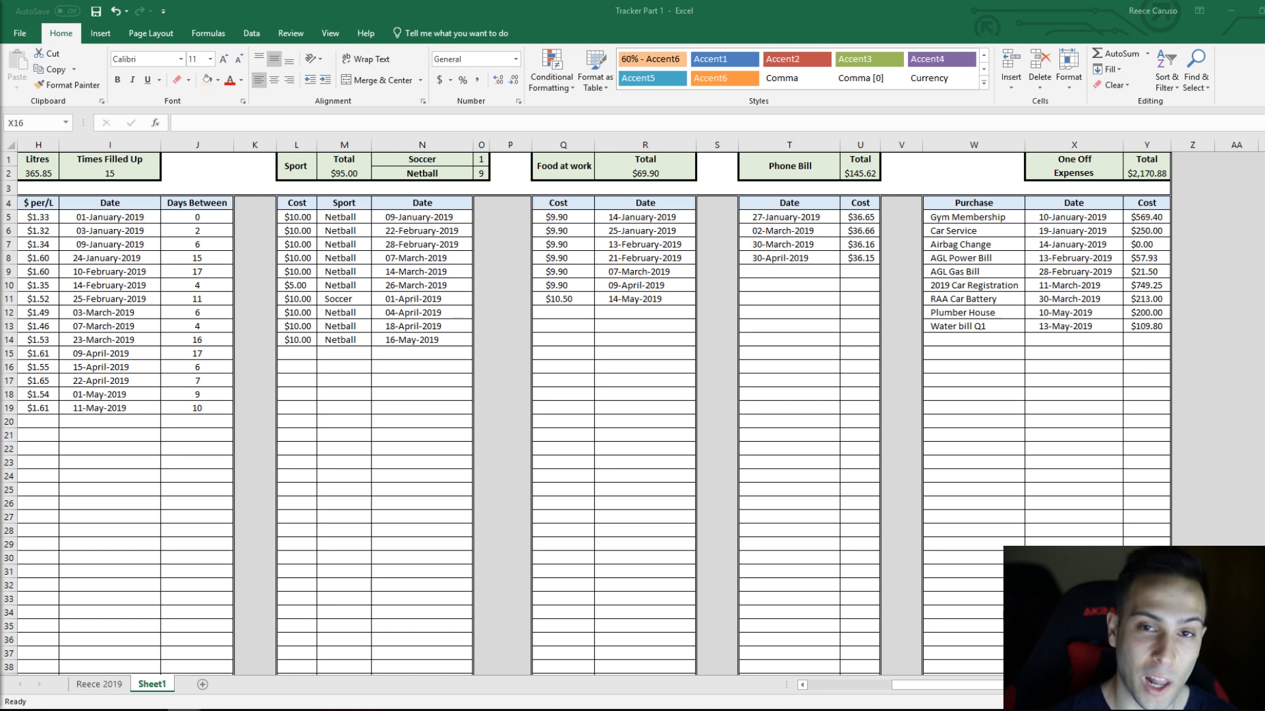
key("ctrl+z")
left_click(680, 460)
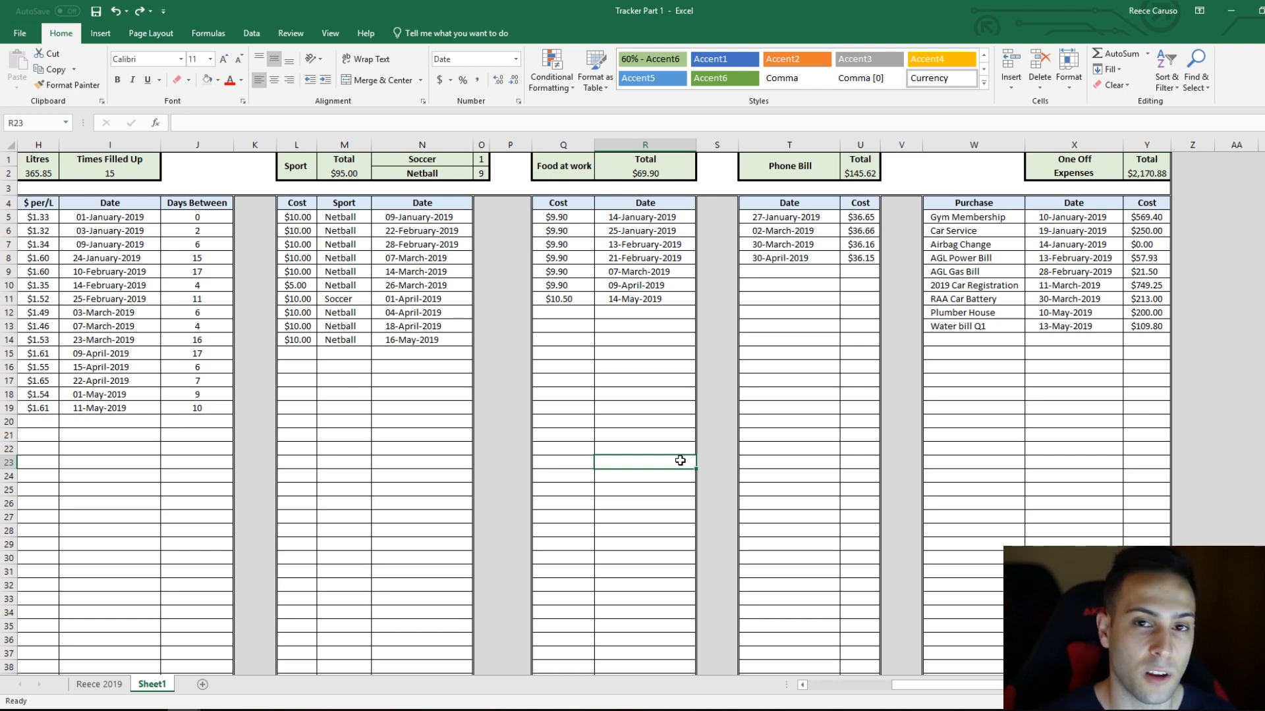
left_click(751, 365)
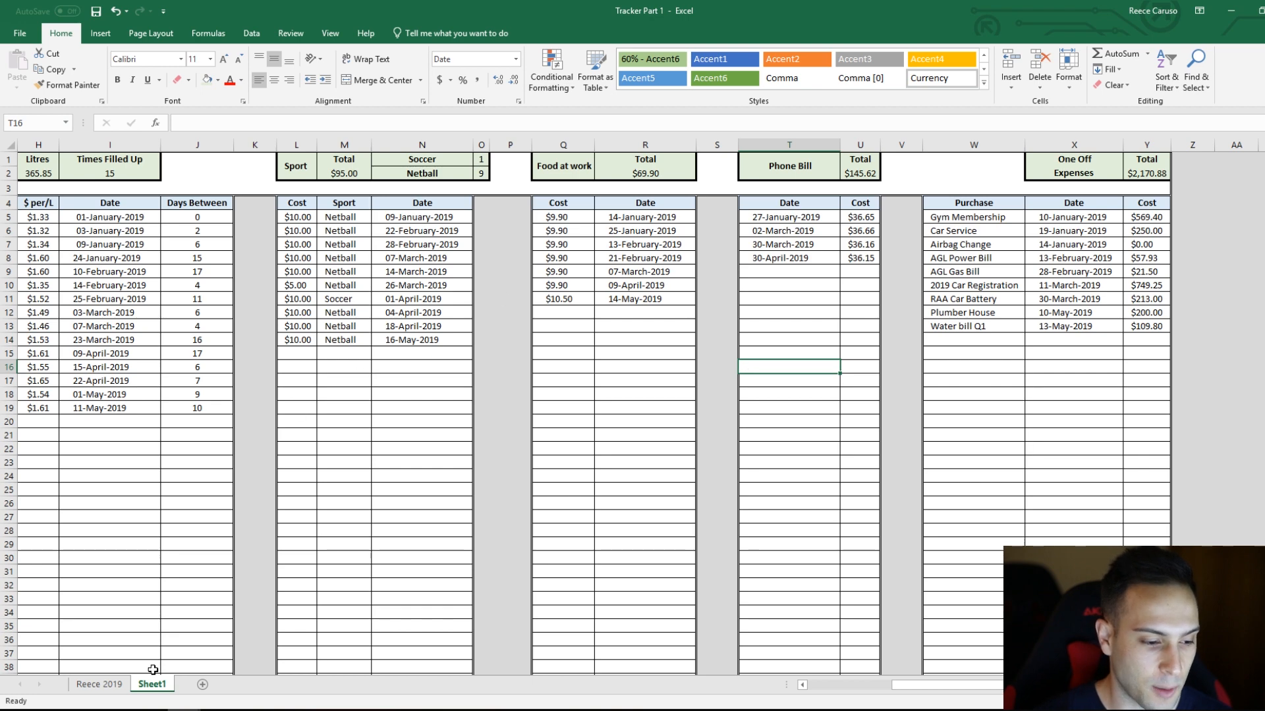
Step: Return to the Reece 2019 sheet and review the tracked expenses summary beside the Petrol, Food at Work and One Off Expenses tables
left_click(99, 684)
left_click_drag(1028, 686, 940, 690)
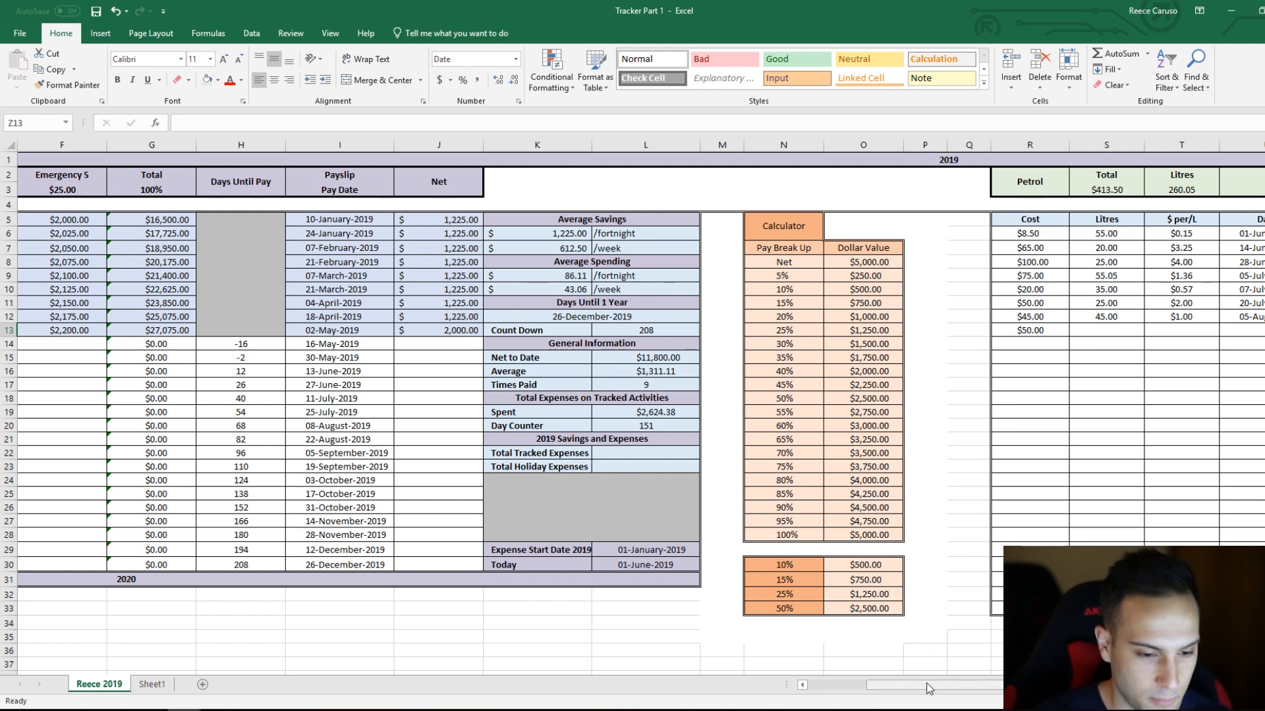
left_click_drag(917, 687, 1001, 687)
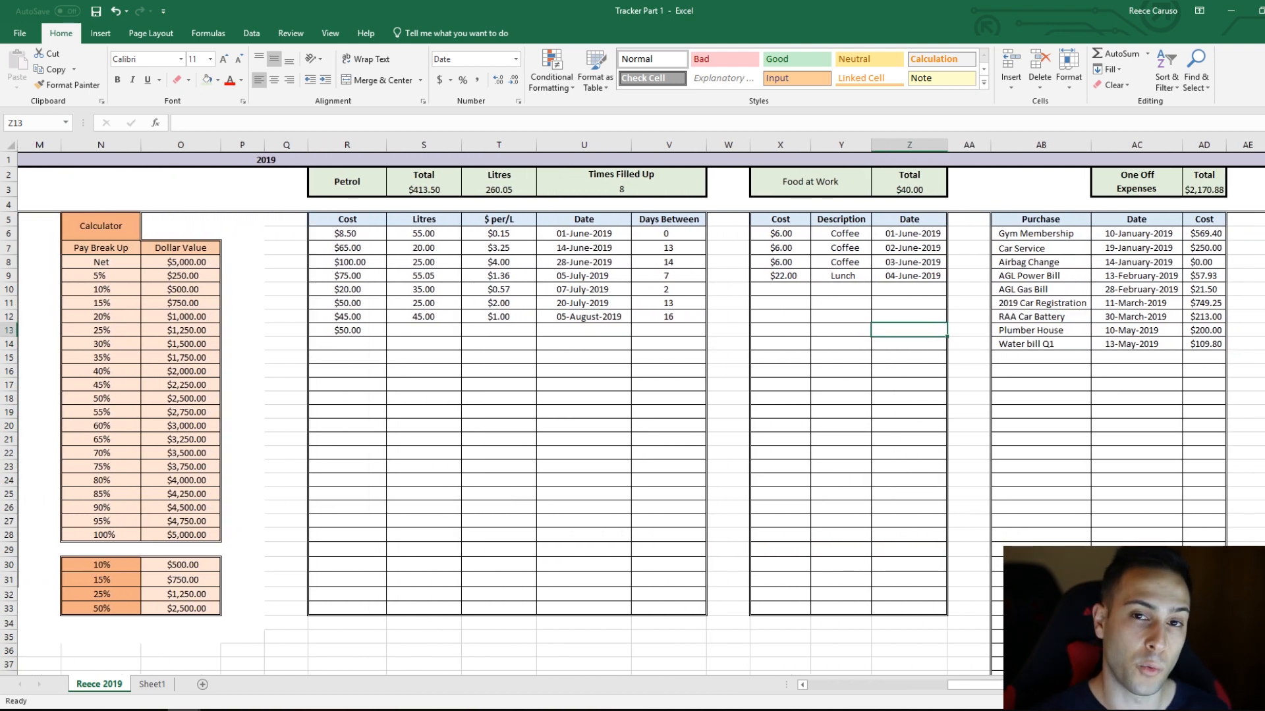